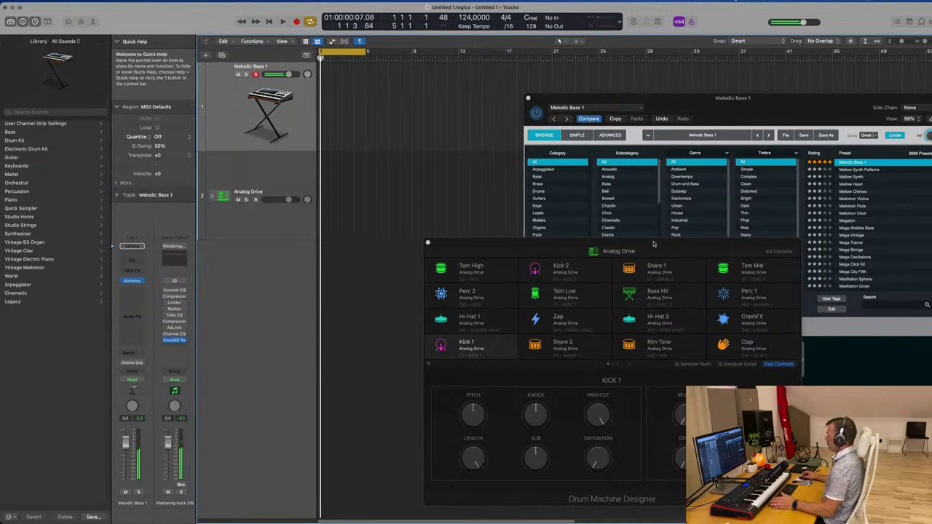
- Move the Drum Machine Designer window aside, select the Analog Drive track and expand its drum subtracks
drag(654, 245, 635, 226)
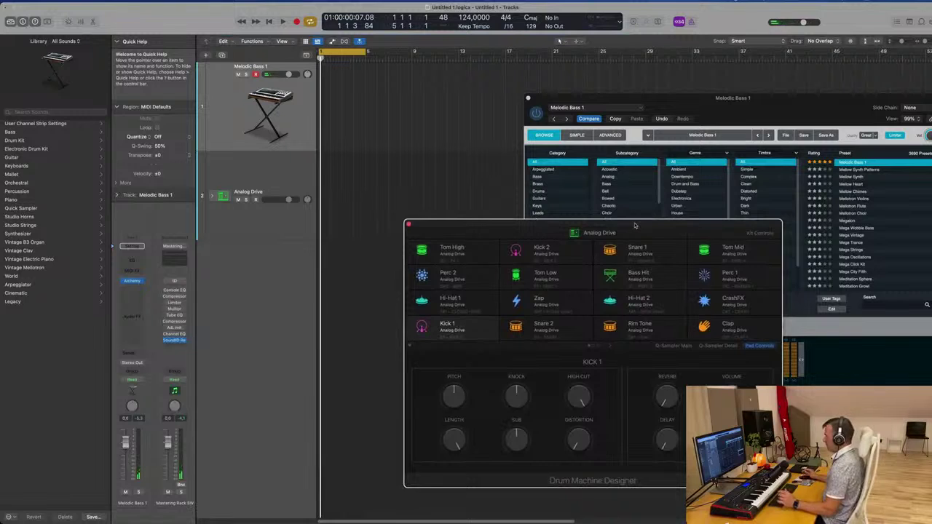
click(287, 183)
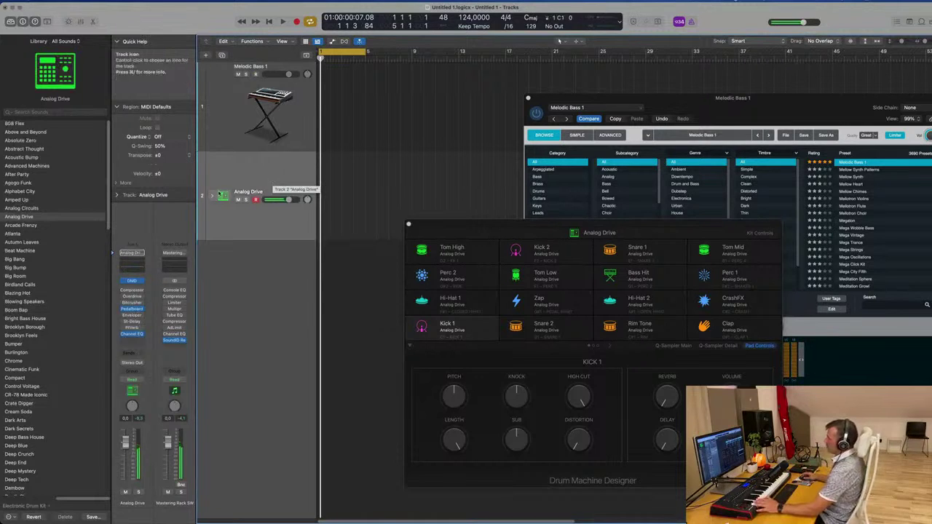
click(212, 196)
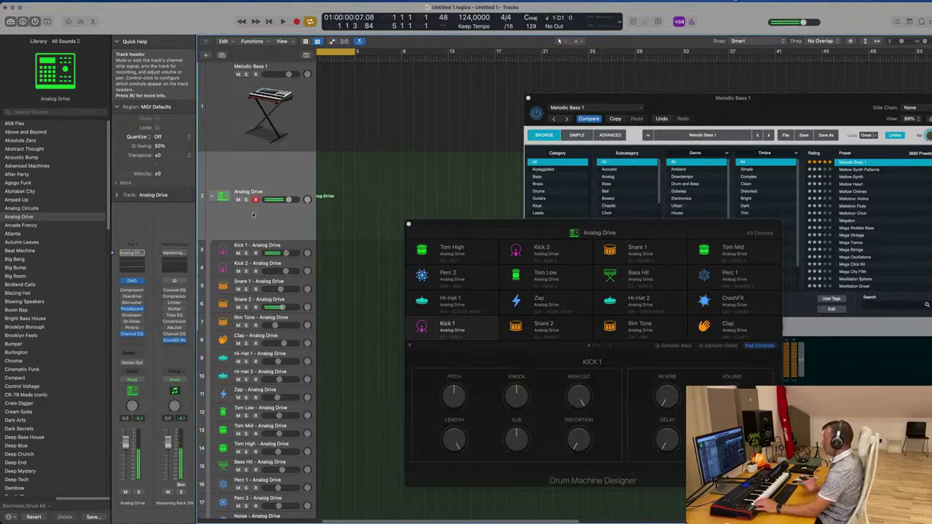
- Extend the cycle area to bar 9 and record a short kick and snare pattern on the Analog Drive track
scroll(358, 77, left, 2)
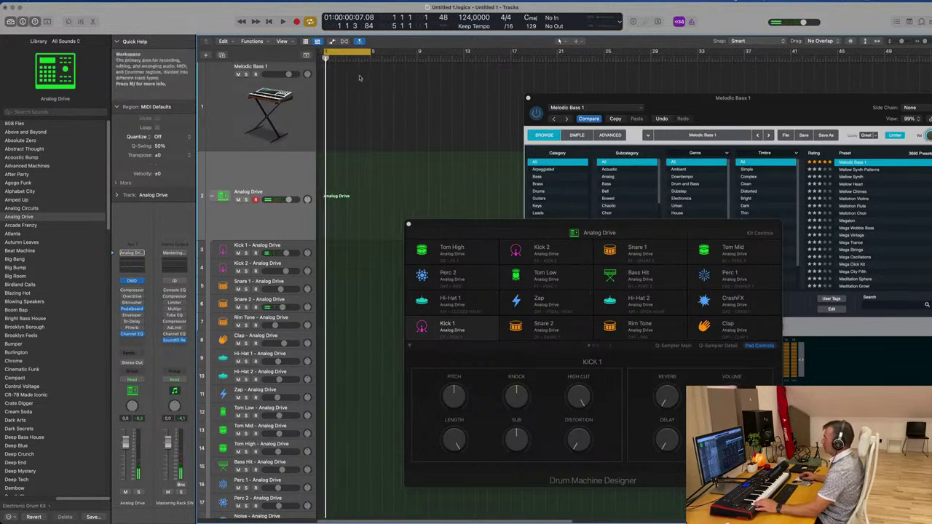
drag(369, 52, 412, 55)
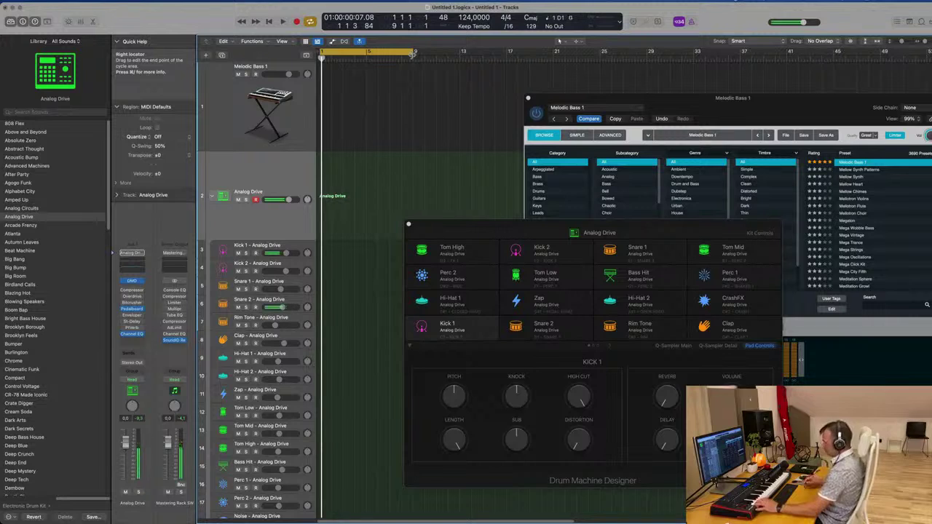
key(space)
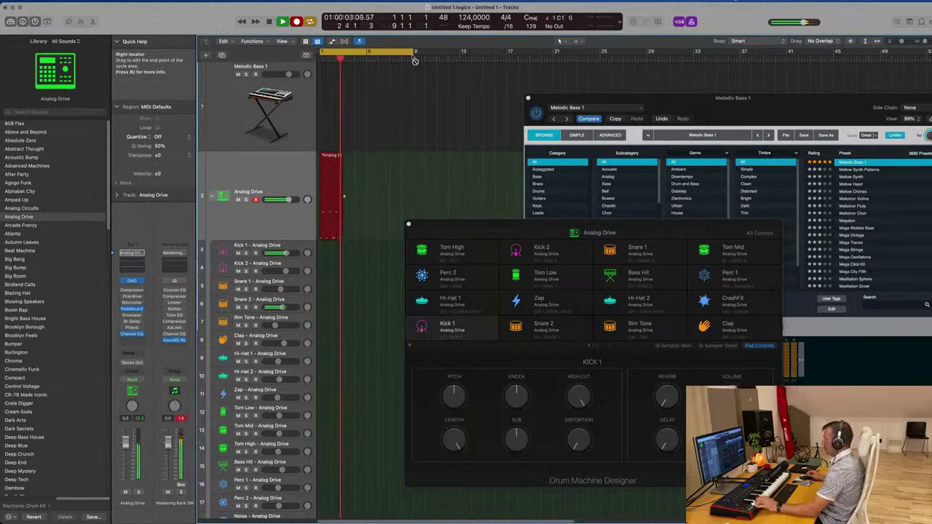
key(space)
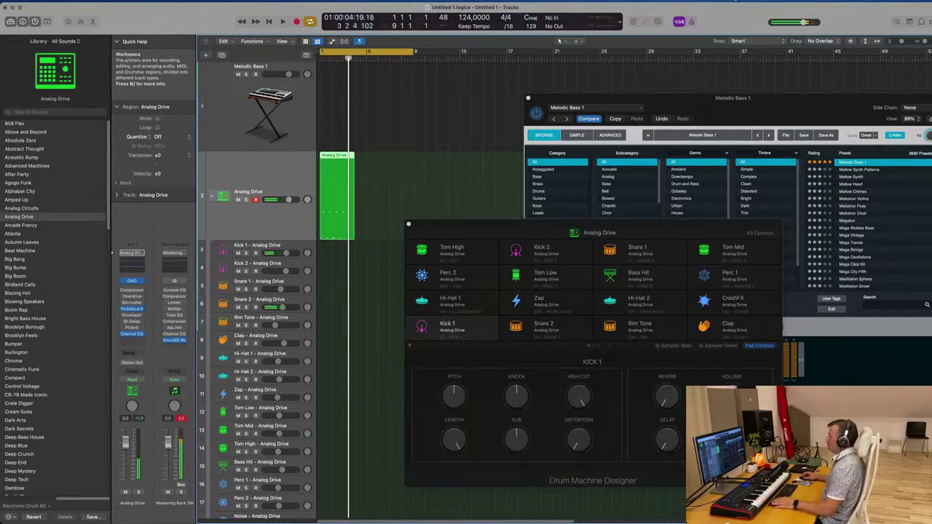
- Open the recorded Analog Drive region in the Piano Roll, play it and move the Drum Machine Designer window clear of the notes
click(335, 163)
double_click(335, 163)
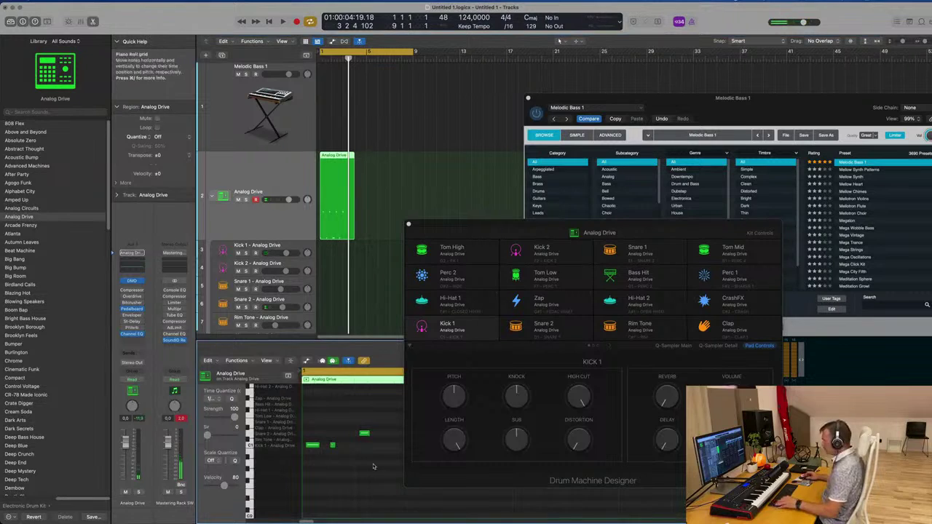
key(space)
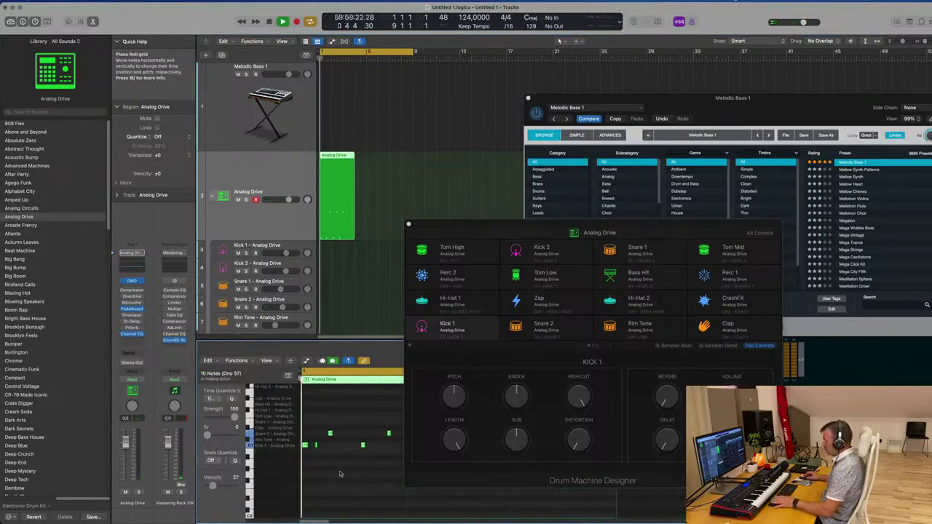
scroll(341, 470, left, 2)
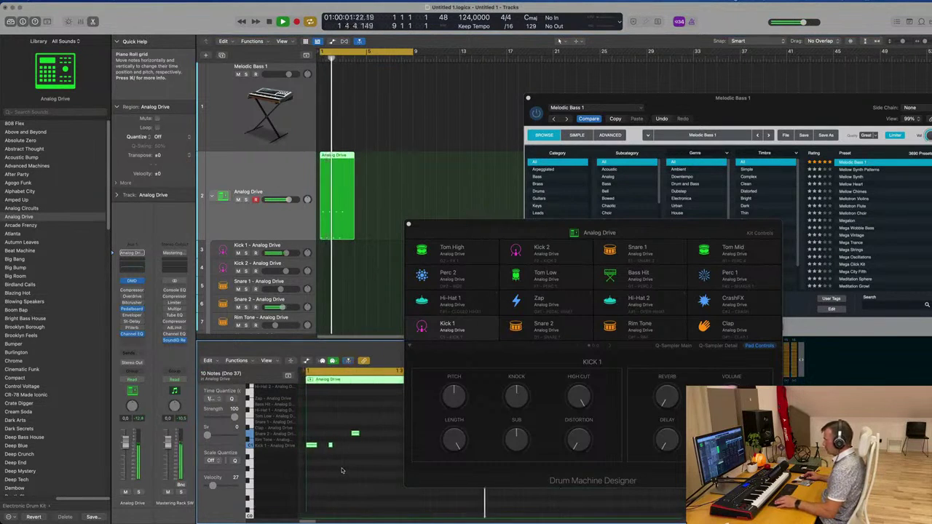
drag(545, 225, 775, 196)
key(space)
scroll(363, 444, left, 1)
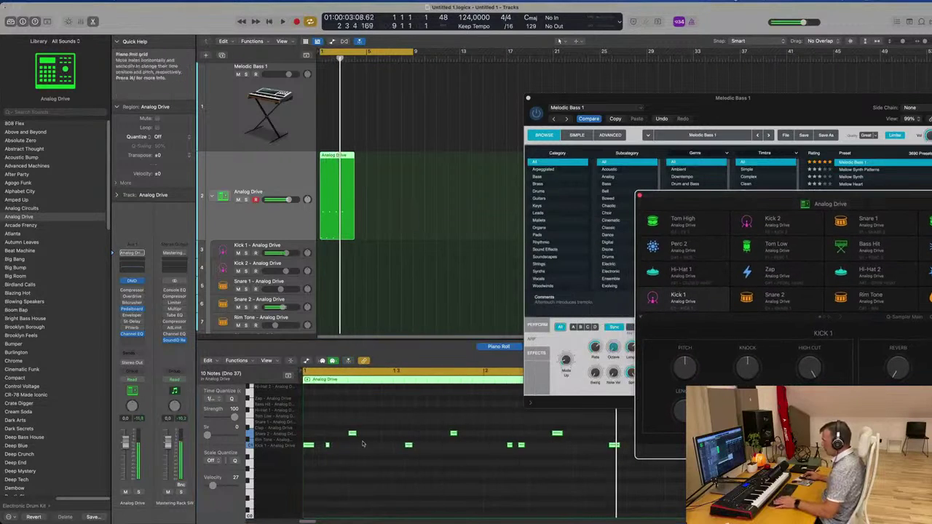
- Move the second Kick 1 note to position 1 1 4 1, lengthen it slightly and play the pattern back
click(325, 450)
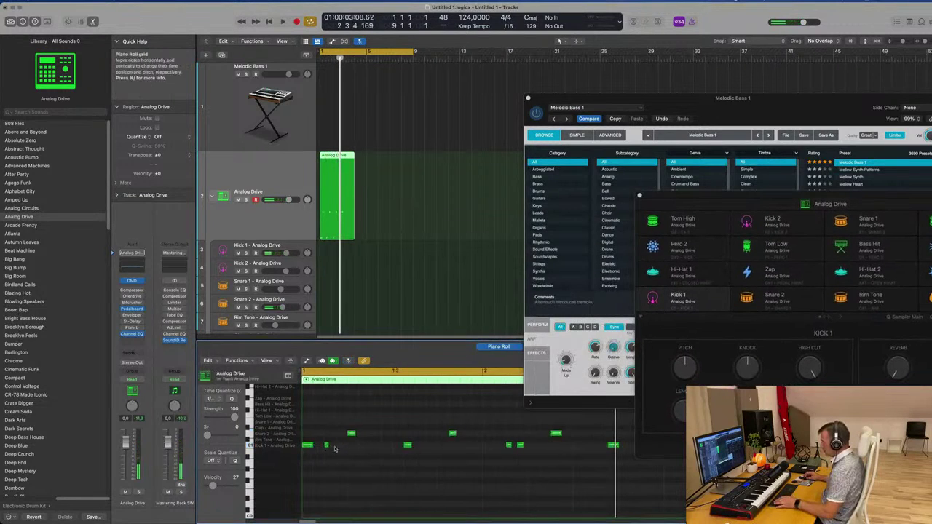
drag(327, 448, 338, 450)
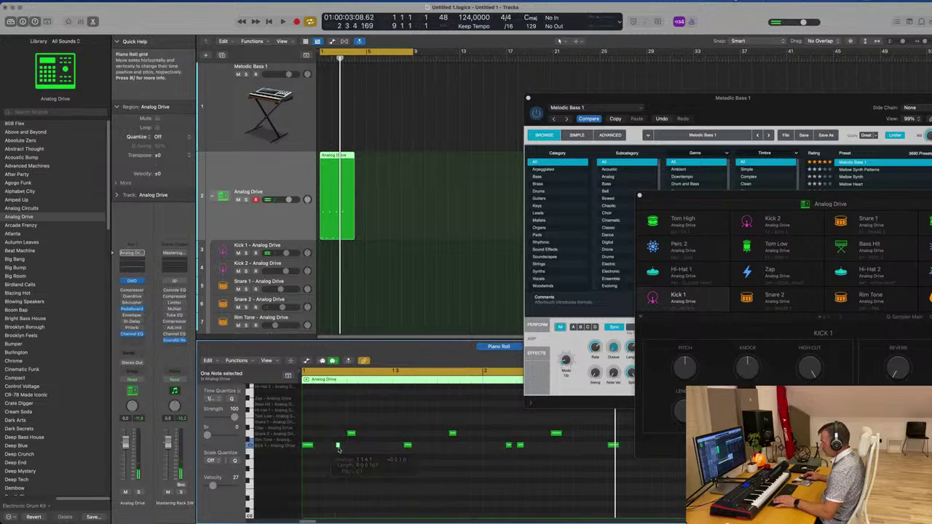
click(338, 445)
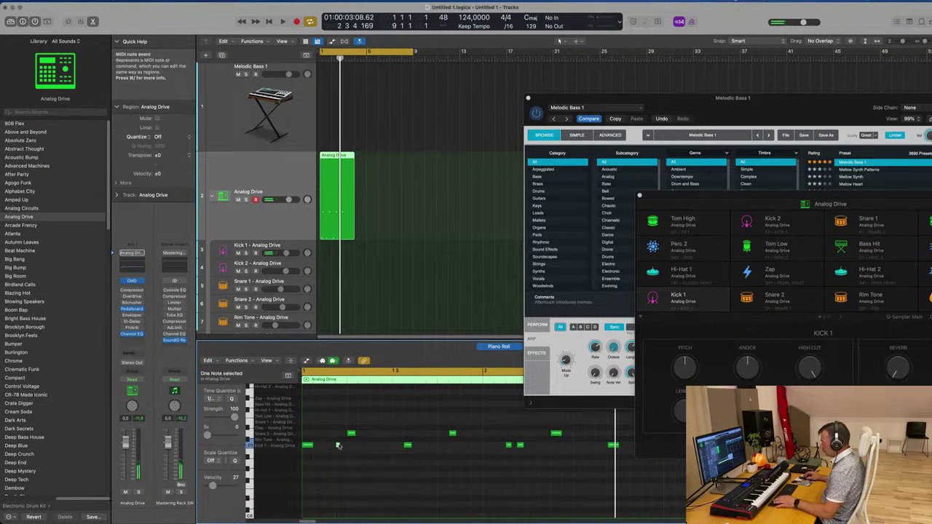
key(space)
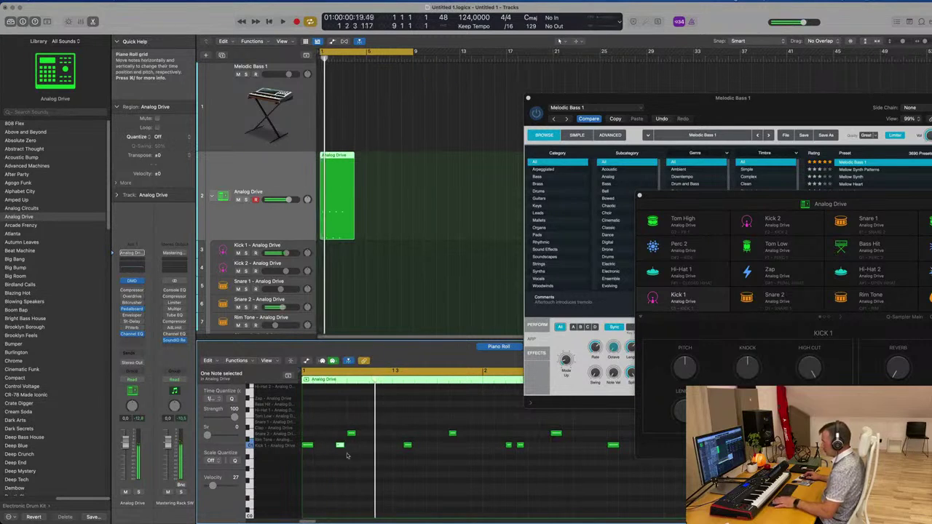
key(space)
scroll(337, 462, down, 1)
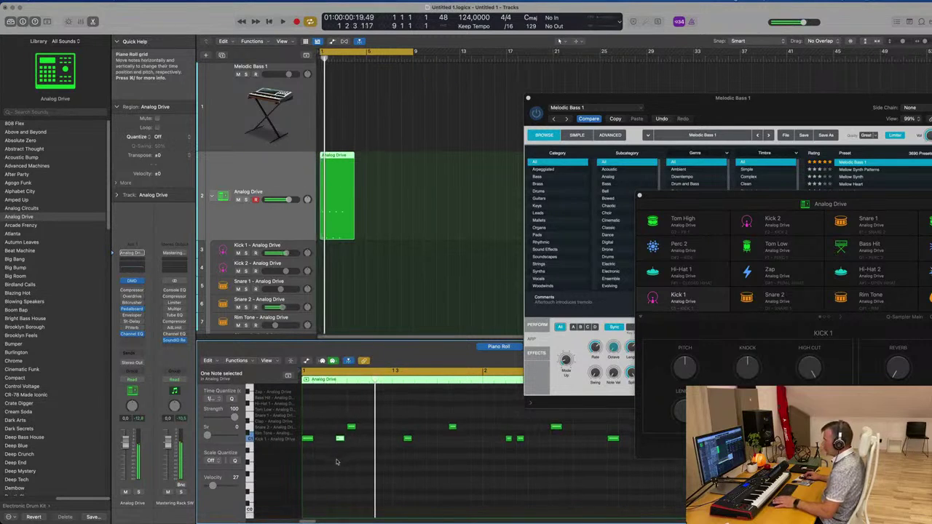
- Try the Piano Roll's automation display and Collapse Mode to show only the drum lanes that contain notes
click(306, 362)
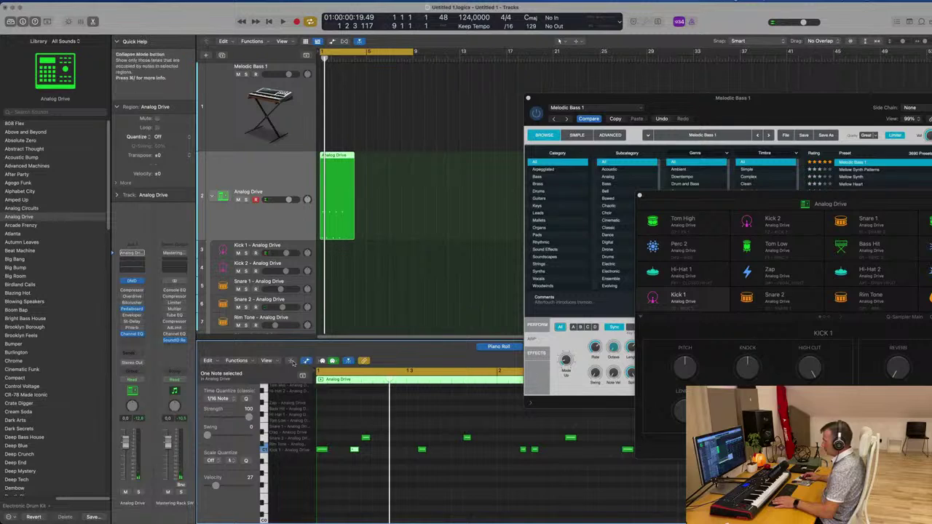
click(291, 363)
click(292, 363)
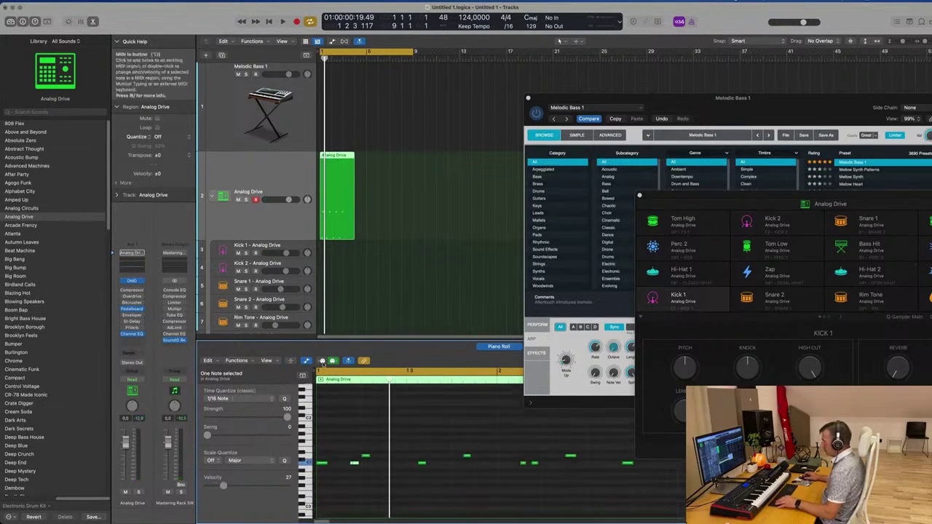
scroll(405, 445, up, 3)
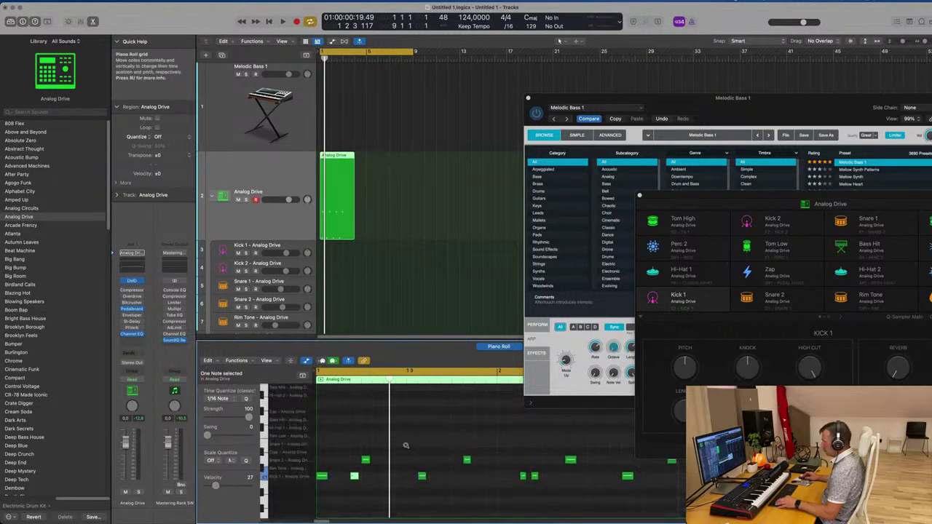
scroll(406, 446, down, 1)
click(291, 362)
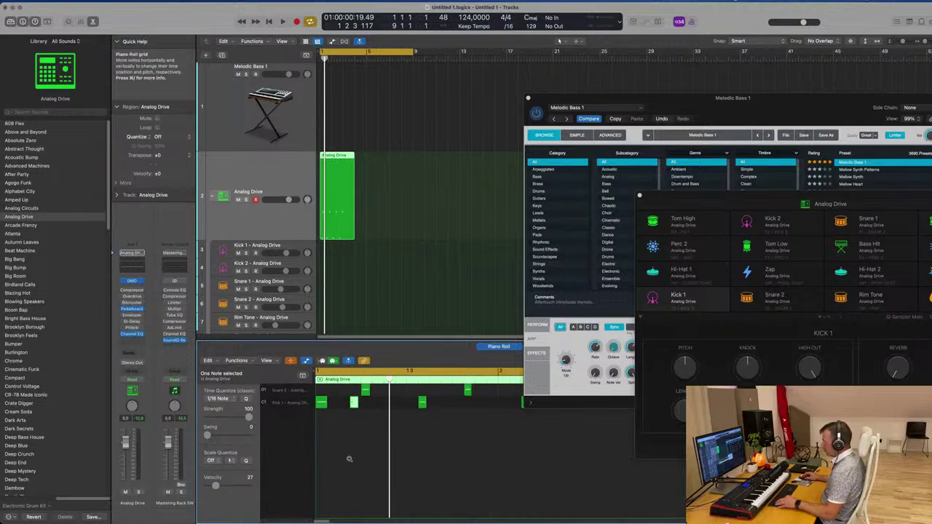
click(267, 361)
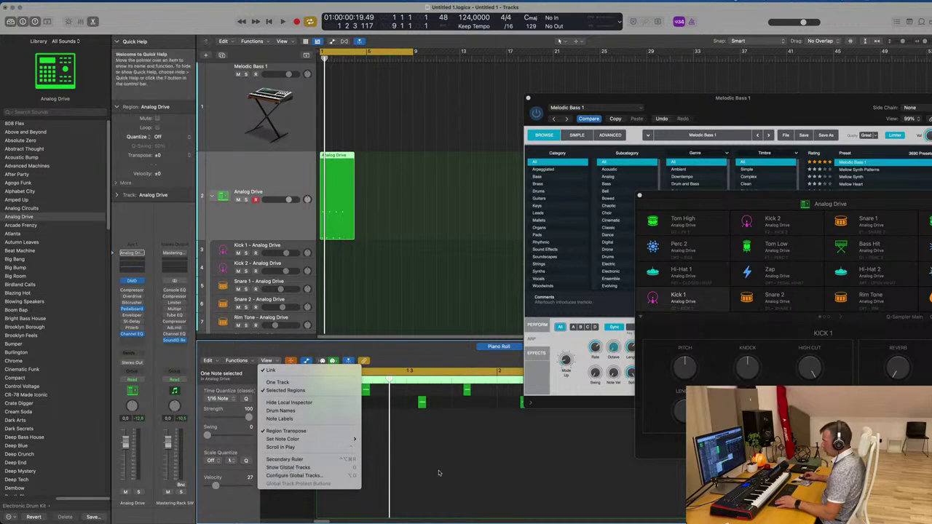
click(301, 460)
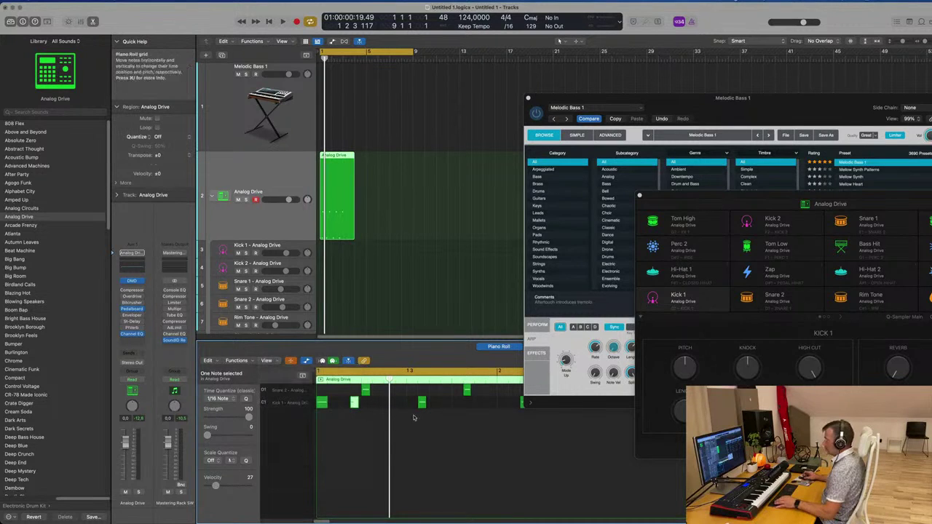
click(322, 362)
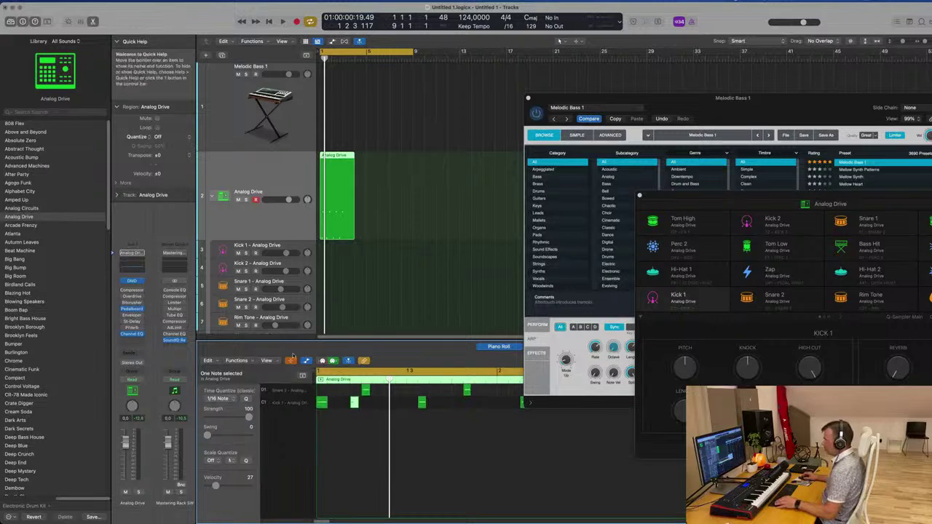
click(292, 361)
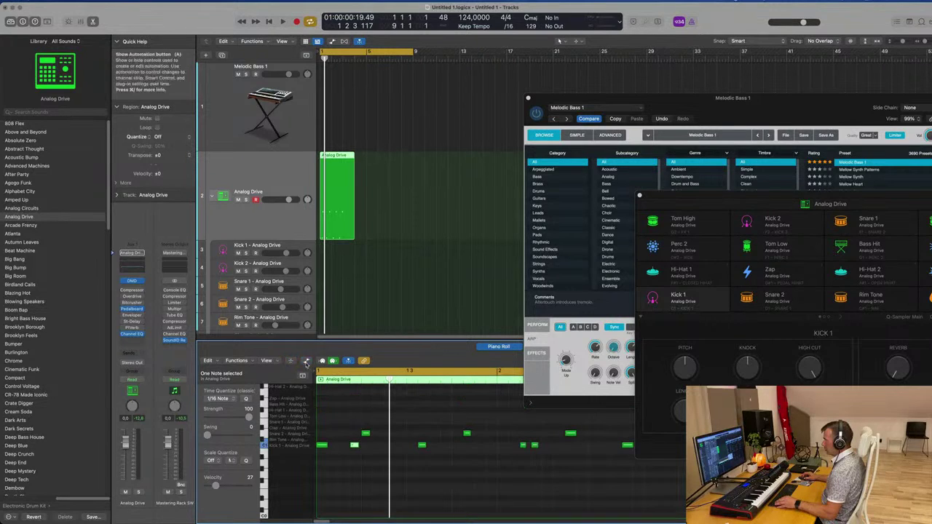
click(290, 362)
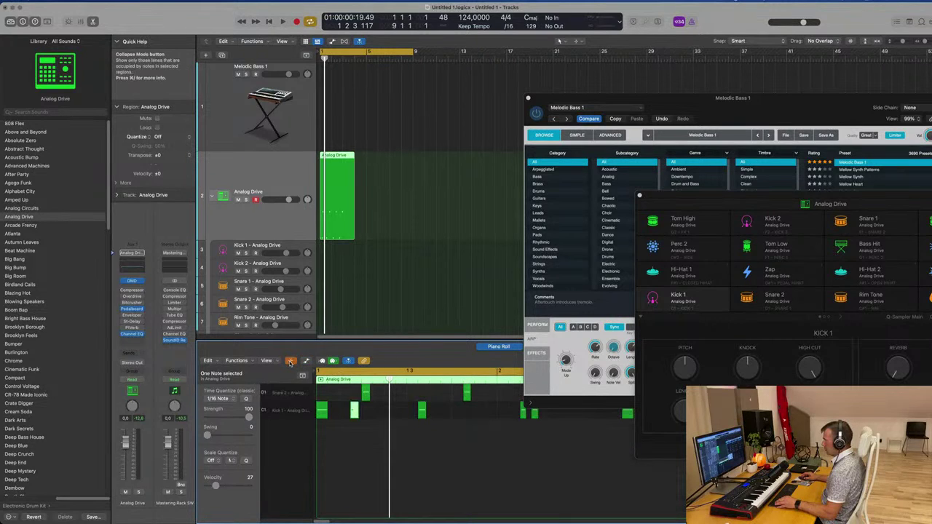
click(290, 362)
- Briefly show and hide the Piano Roll's global tracks, look through the drum lanes and play the pattern
key(space)
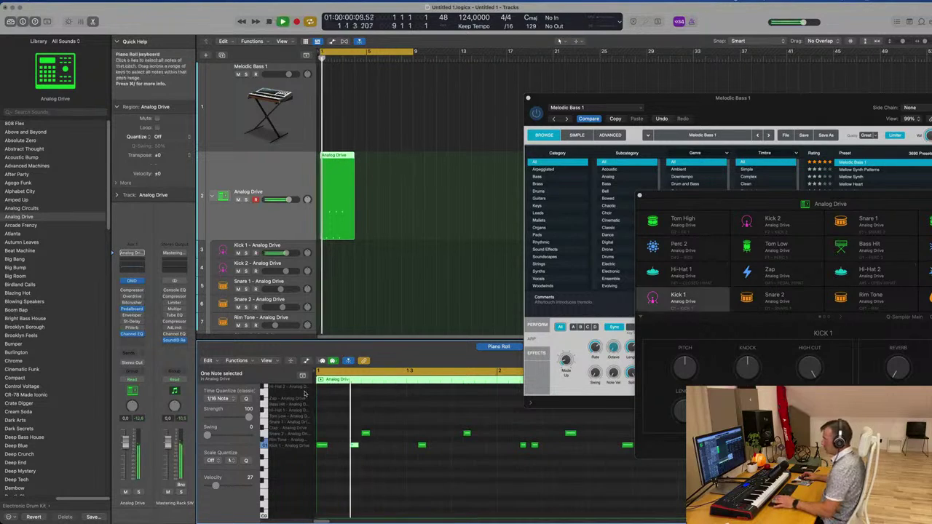
key(space)
click(302, 377)
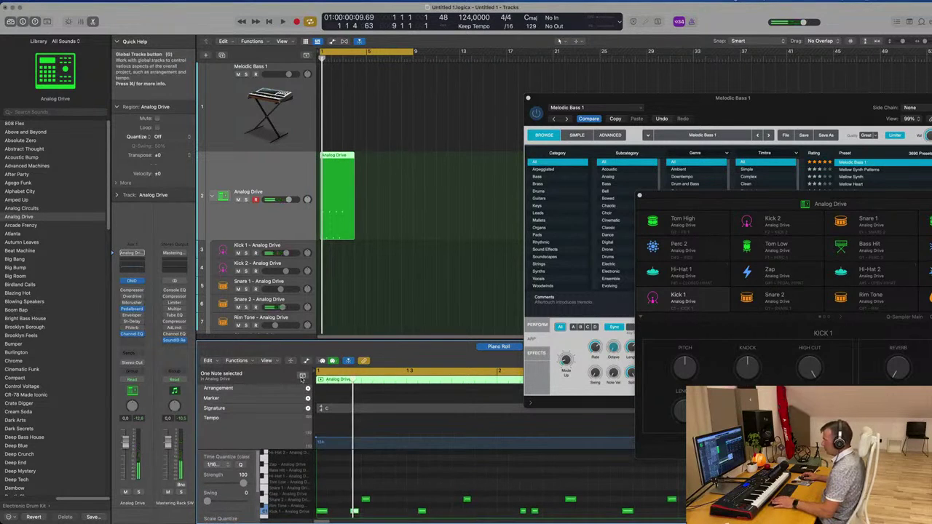
click(302, 377)
scroll(295, 473, down, 8)
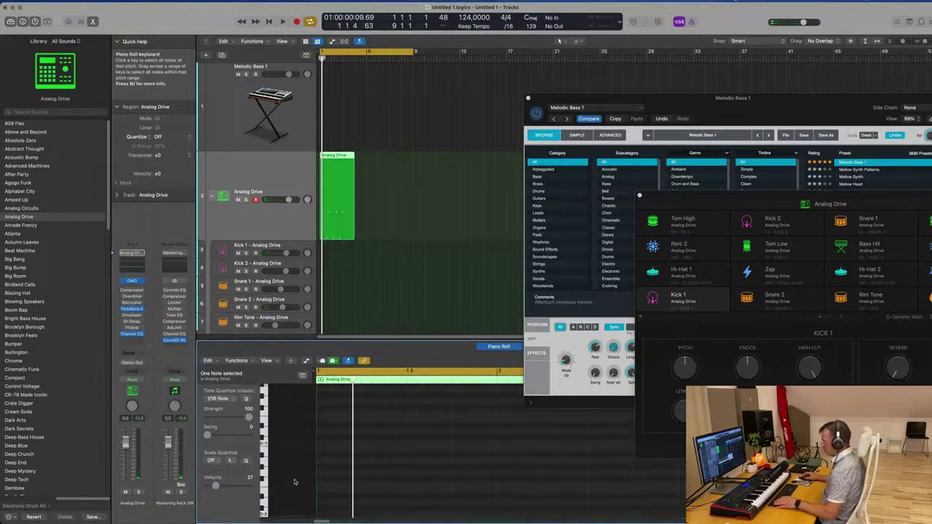
scroll(295, 482, up, 8)
key(space)
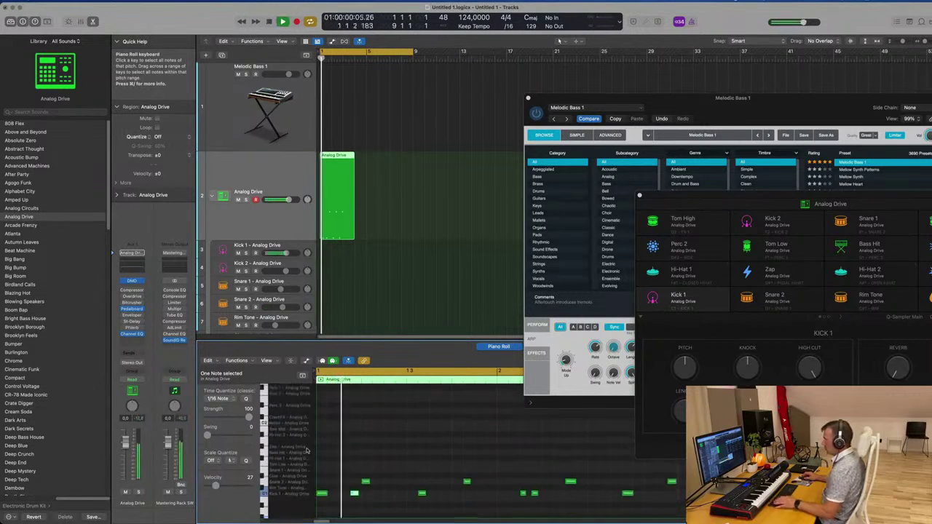
key(space)
- Reselect the Analog Drive region and play it back to check the notes in the Piano Roll
click(381, 193)
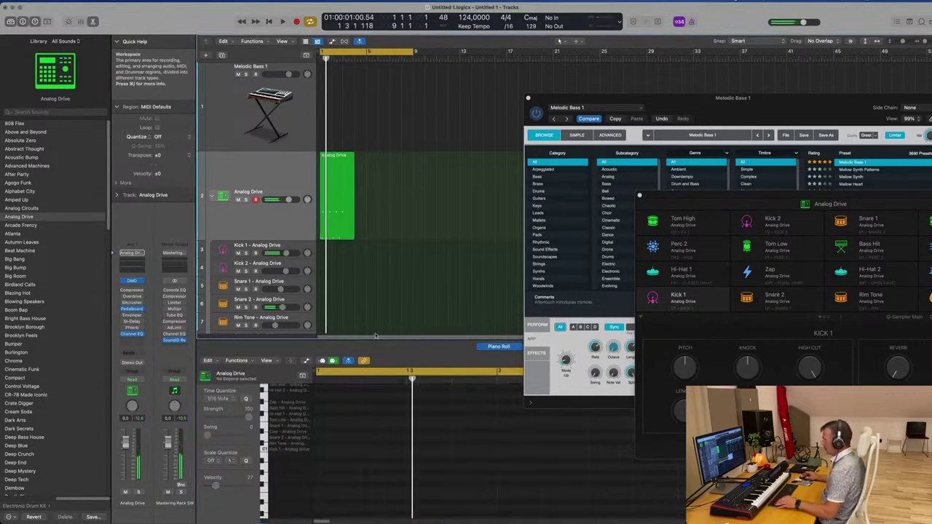
click(338, 197)
key(space)
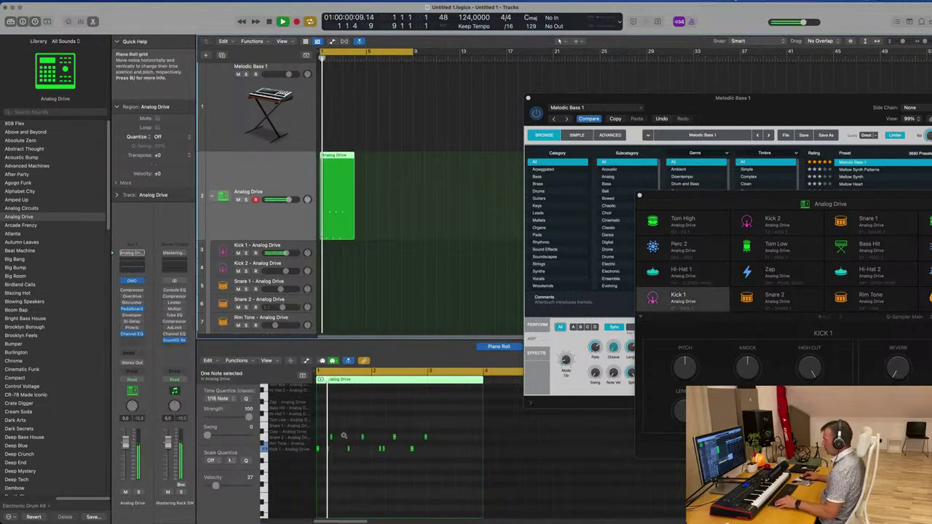
scroll(344, 435, up, 5)
scroll(401, 466, left, 3)
key(space)
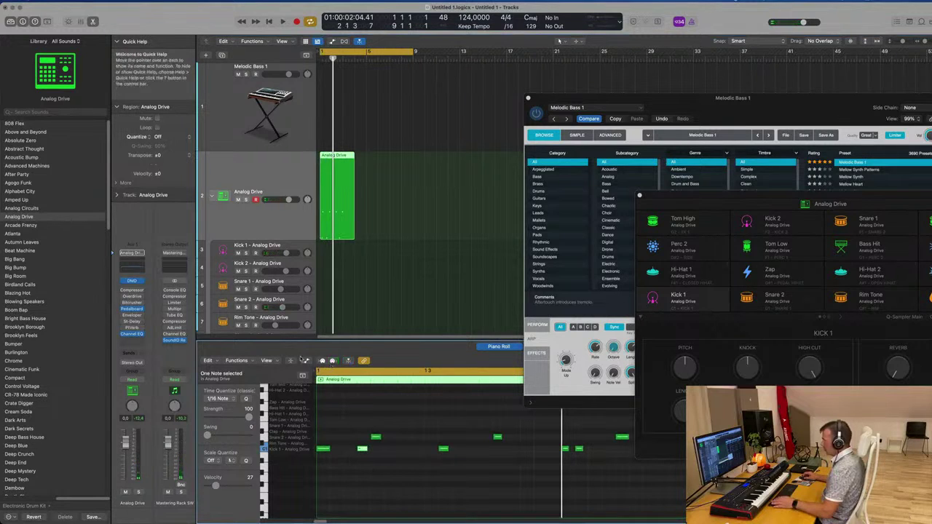
- Turn on Collapse Mode in the Piano Roll and look through its view options
click(349, 361)
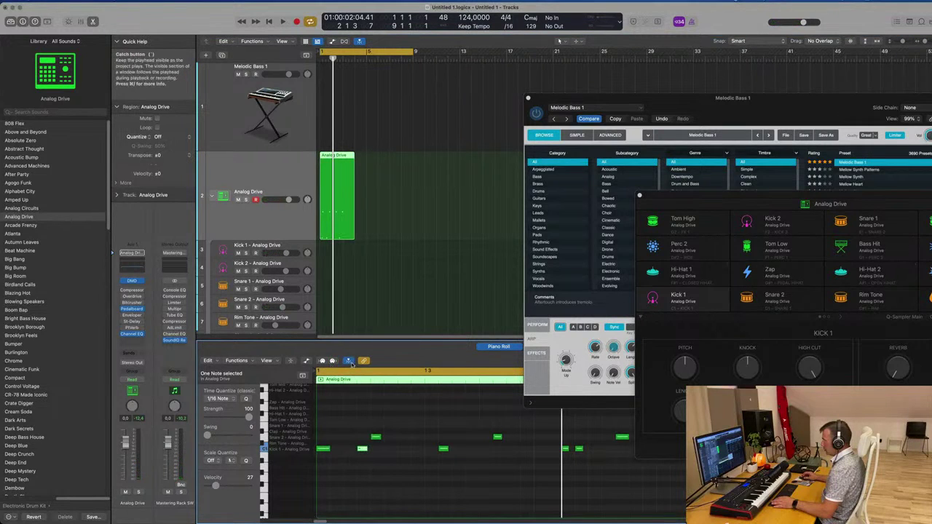
click(291, 362)
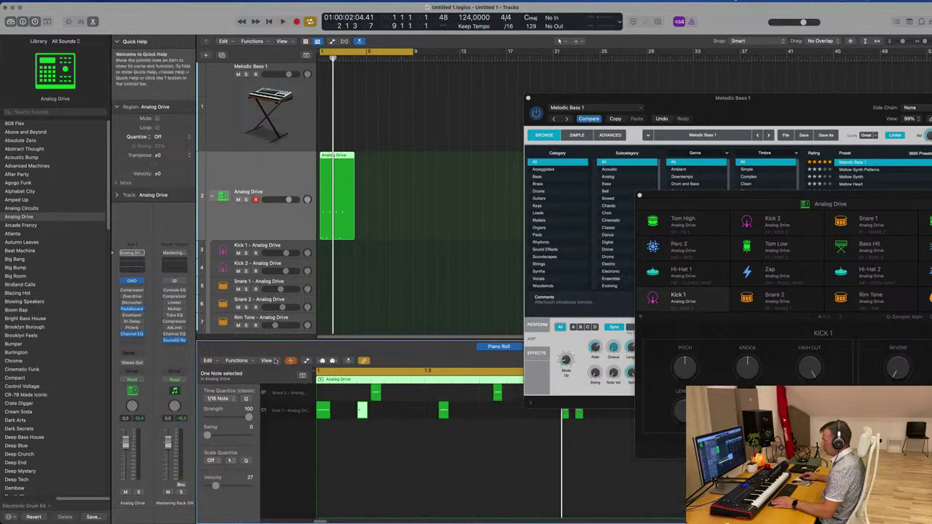
click(267, 360)
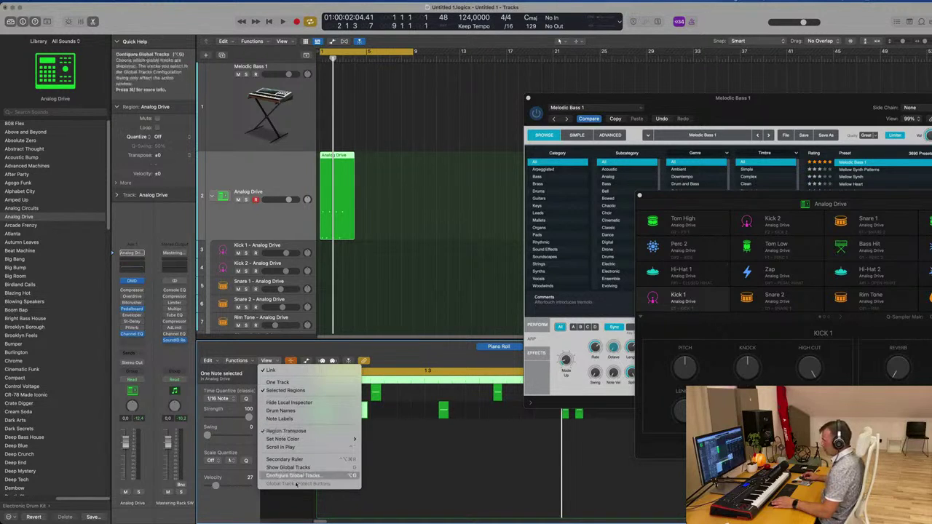
click(422, 474)
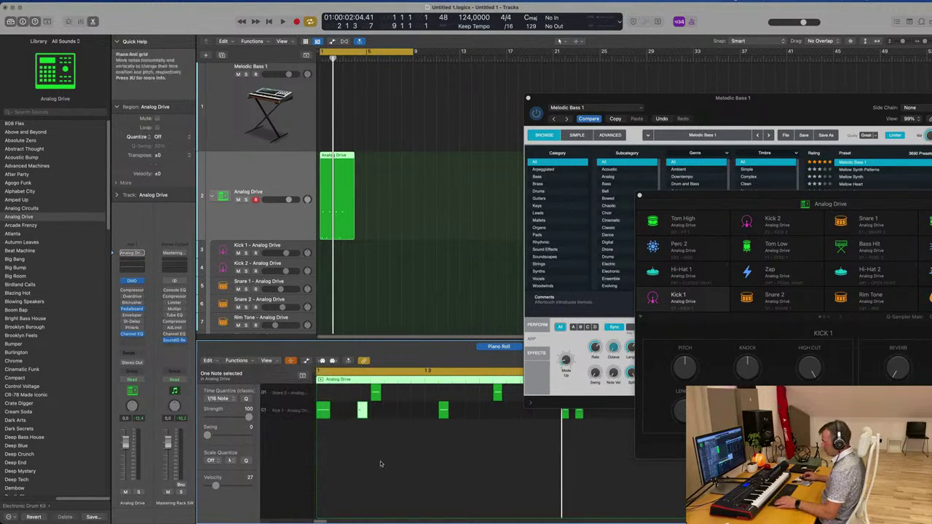
scroll(358, 455, up, 1)
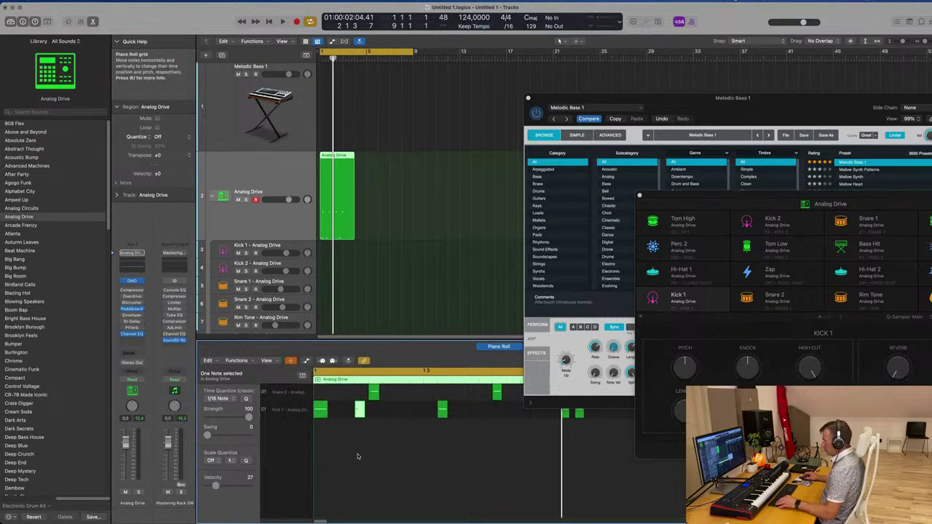
- Show the Piano Roll's global tracks and Automation/MIDI area and turn Collapse Mode off
click(303, 376)
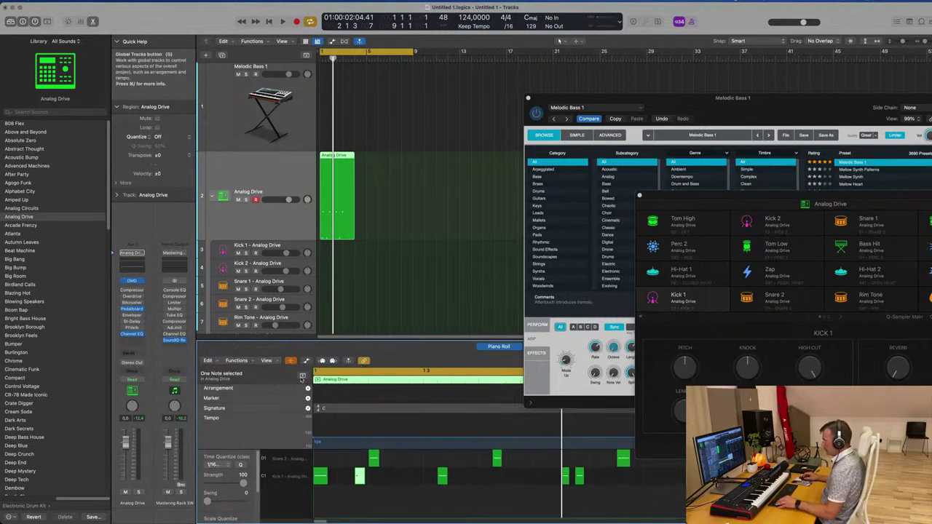
click(307, 361)
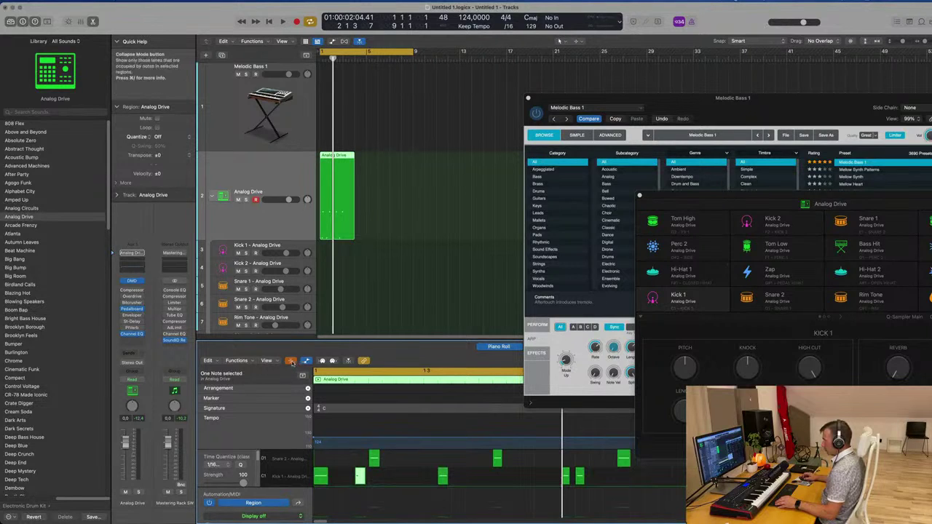
click(291, 362)
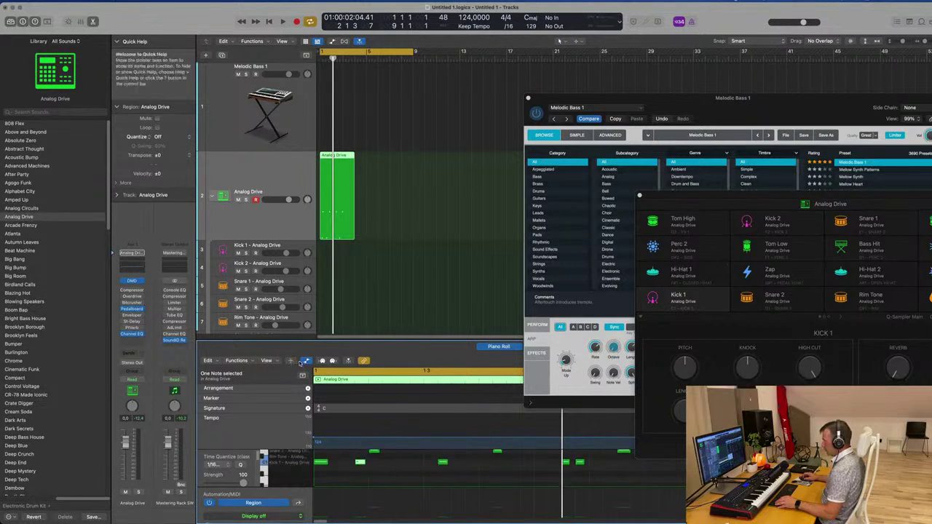
click(307, 361)
click(307, 361)
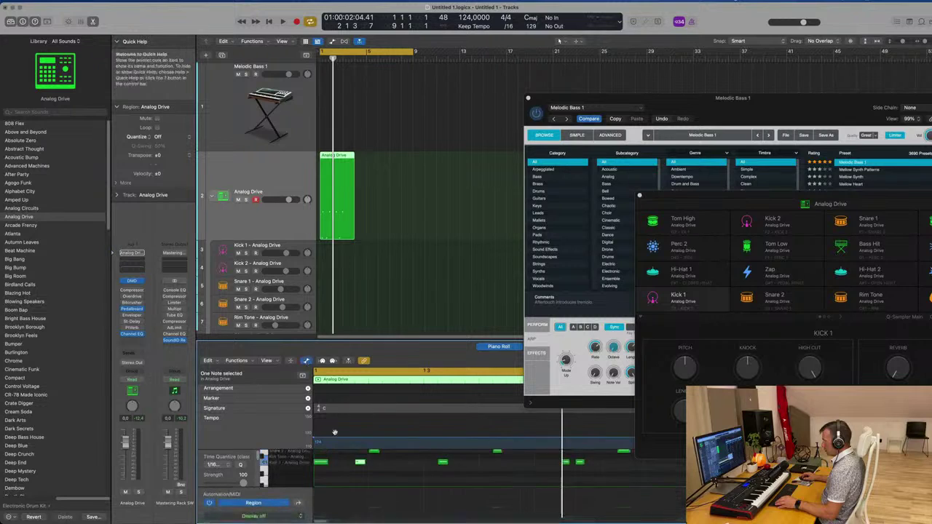
- Enlarge the Piano Roll so that the drum notes and the automation area have more room
click(361, 458)
scroll(357, 507, down, 3)
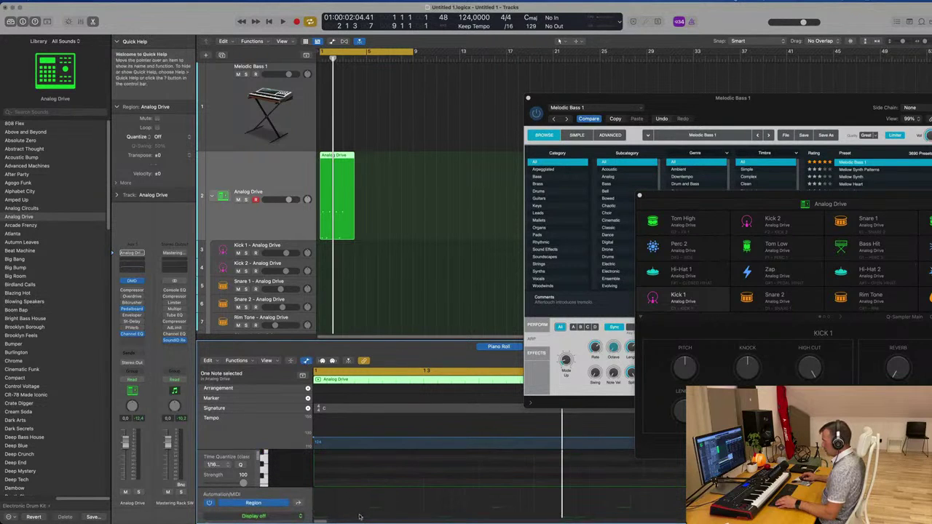
click(383, 480)
drag(395, 340, 390, 203)
scroll(357, 328, up, 3)
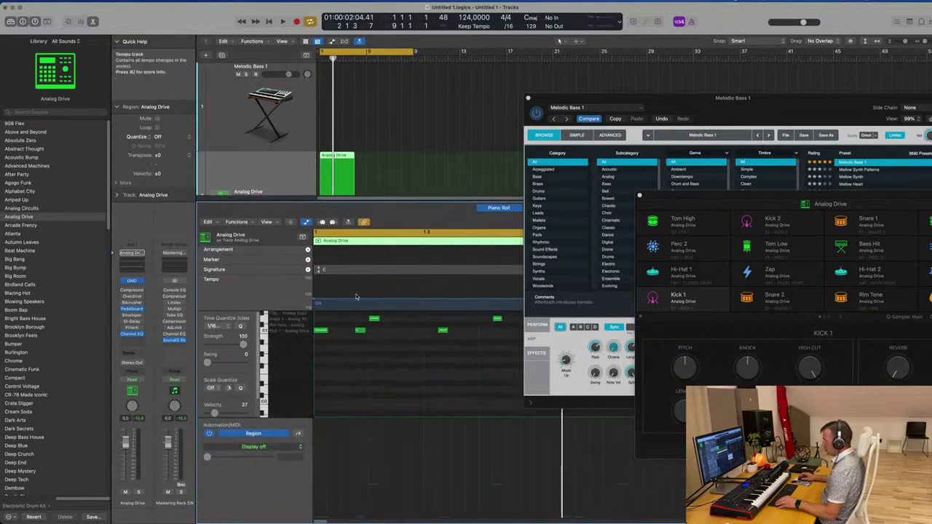
- Select the first Snare 2 note and play the pattern back to check the kick and snare timing
click(373, 319)
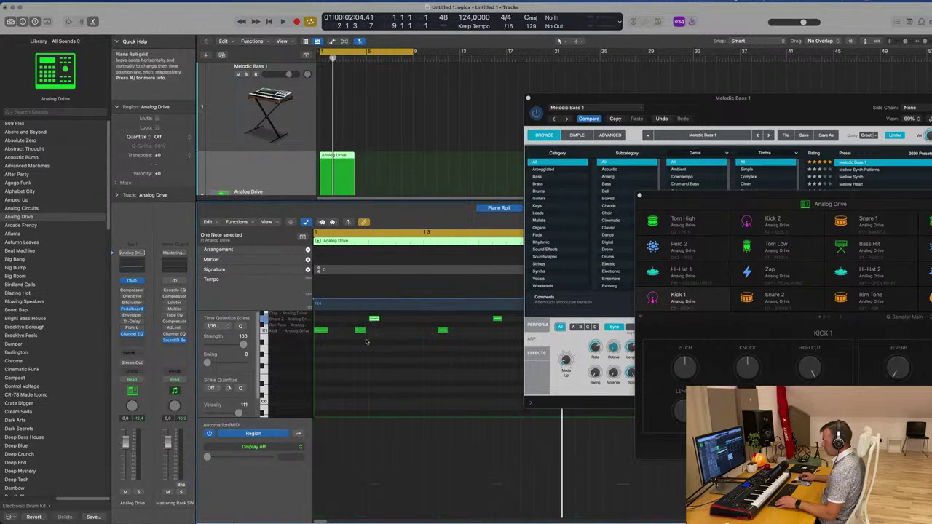
key(space)
key(space)
scroll(340, 133, down, 4)
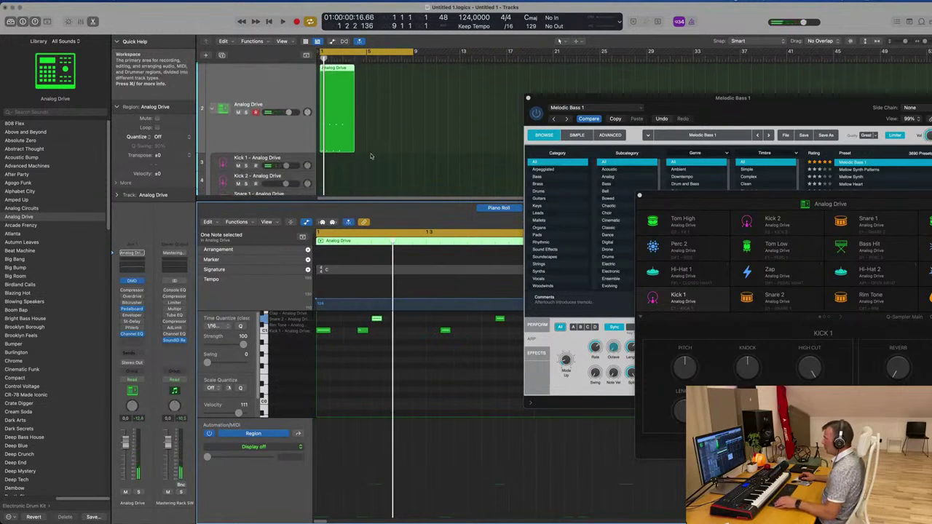
key(space)
scroll(413, 330, down, 3)
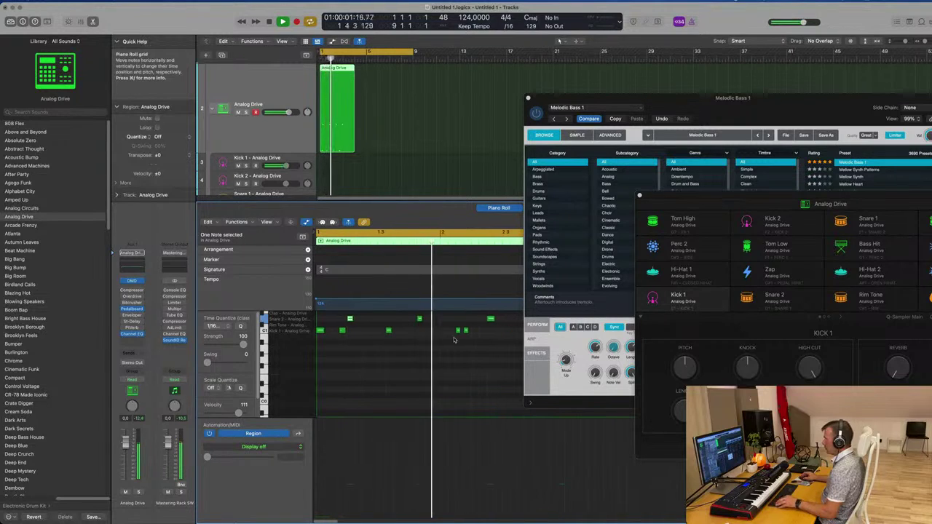
scroll(412, 330, down, 2)
key(space)
- Move the first Kick 1 note of bar 2 one sixteenth earlier to position 2 1 2 1 and play the pattern
click(421, 329)
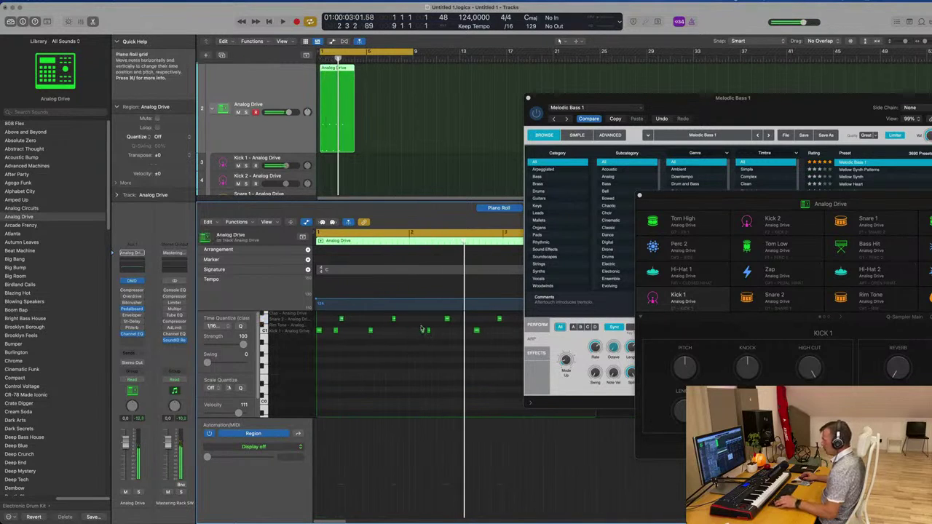
scroll(422, 332, up, 2)
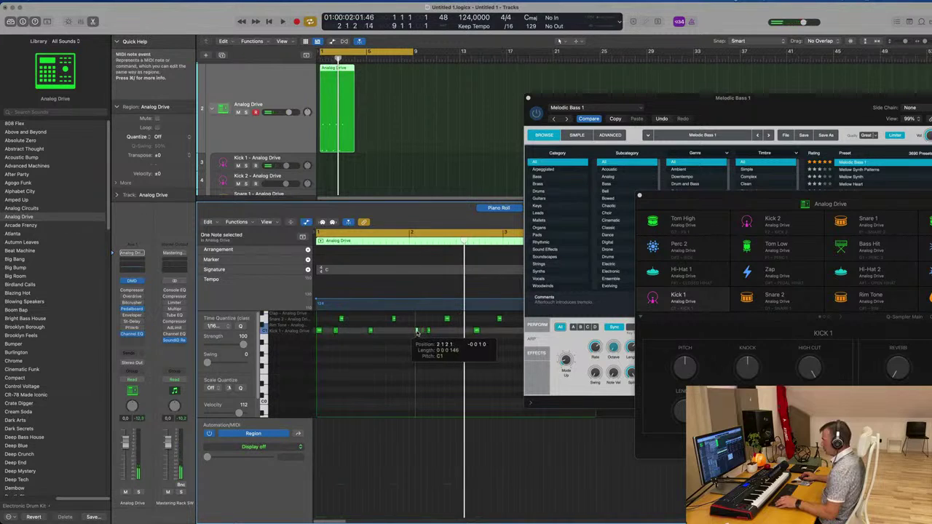
key(space)
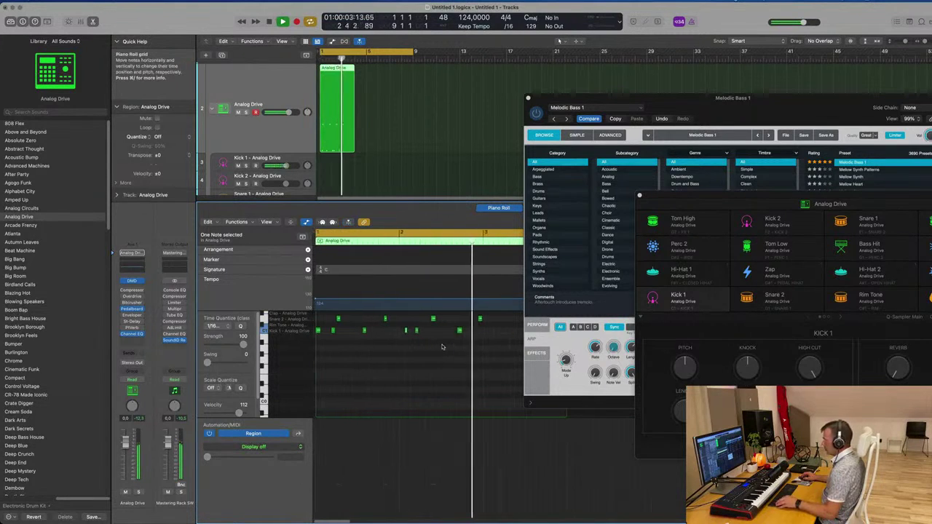
key(space)
- Divide the Analog Drive region at bar 3 and delete the part after the cut
scroll(354, 95, up, 5)
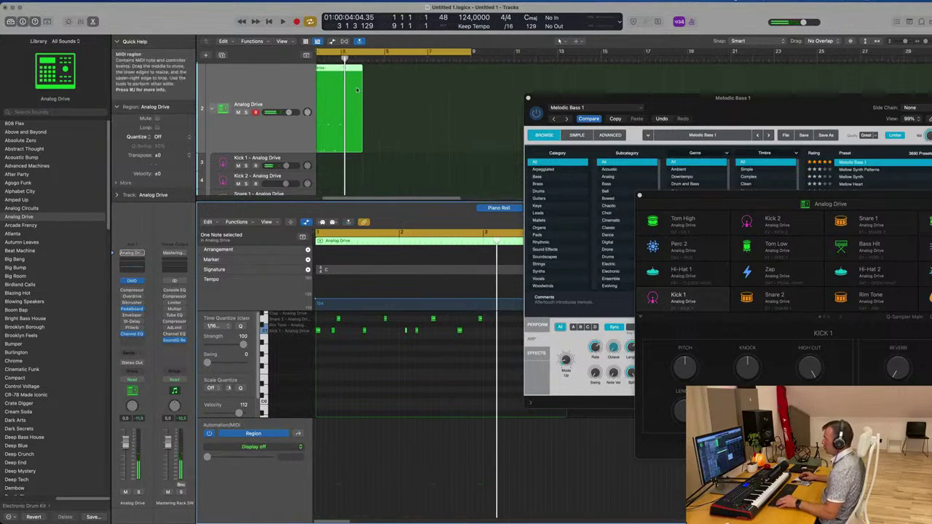
super+double_click(402, 68)
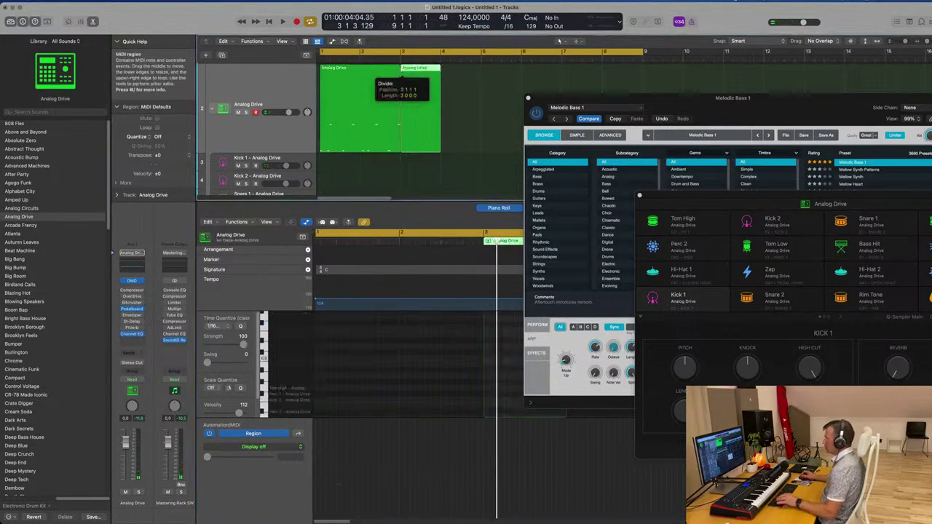
key(BackSpace)
key(super+Up)
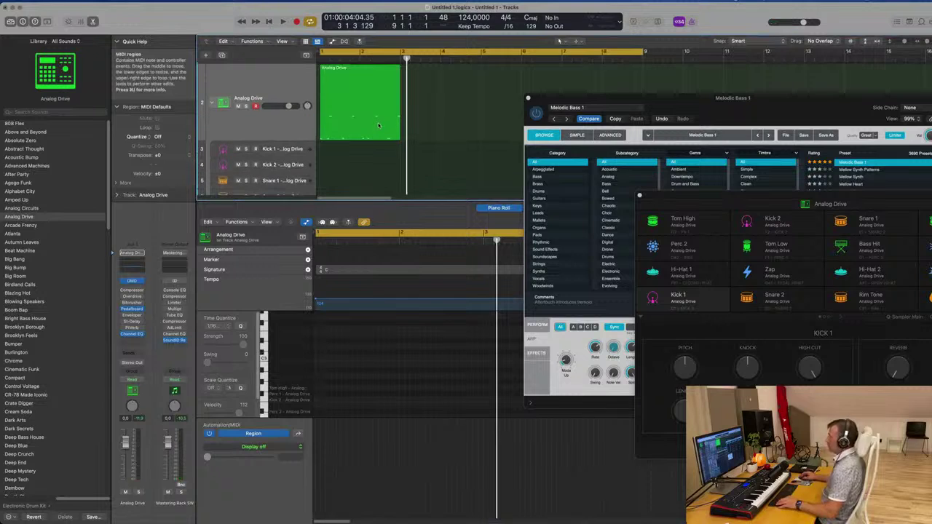
- Copy the two-bar Analog Drive region onto the Kick 1 track and delete its four snare notes
drag(397, 200, 415, 388)
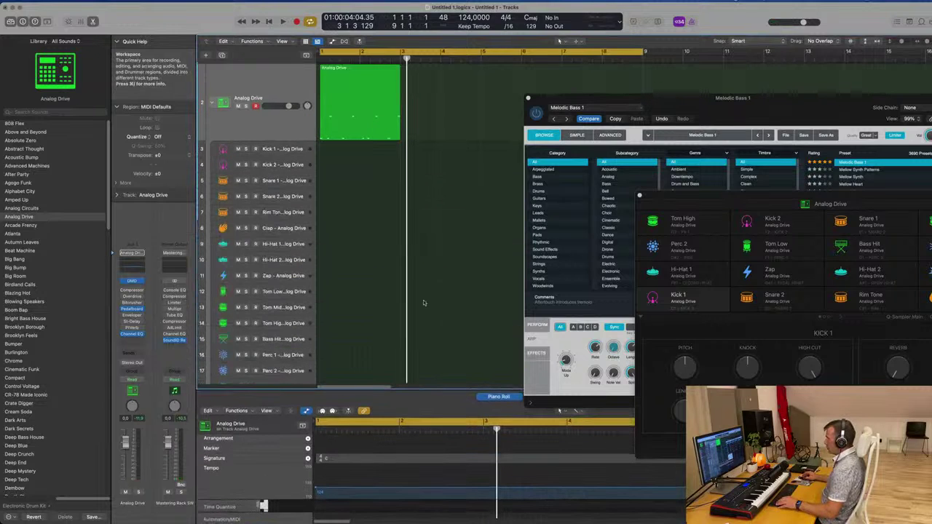
drag(349, 95, 328, 153)
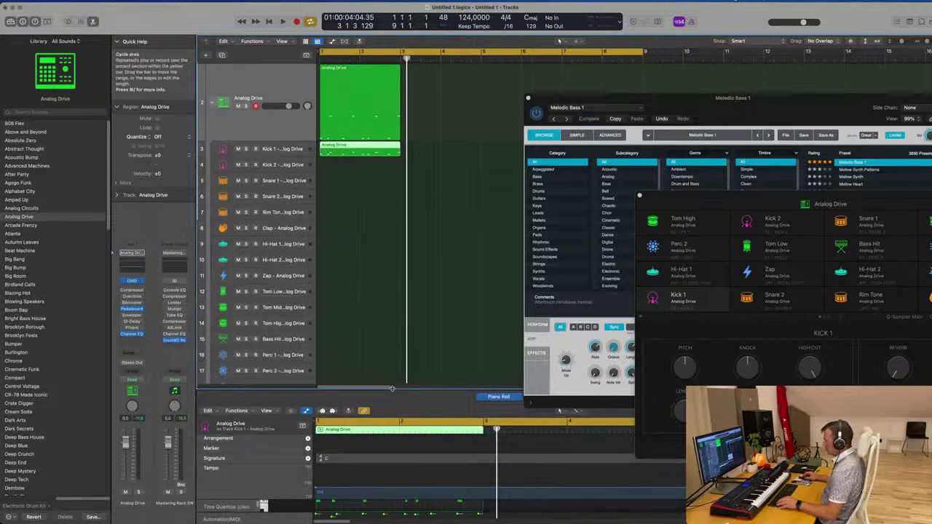
drag(392, 388, 392, 280)
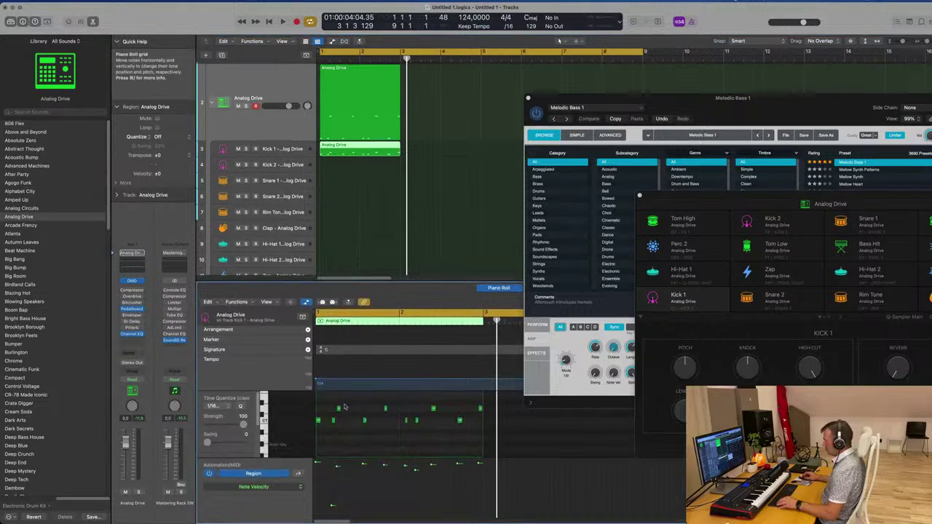
drag(366, 406, 485, 418)
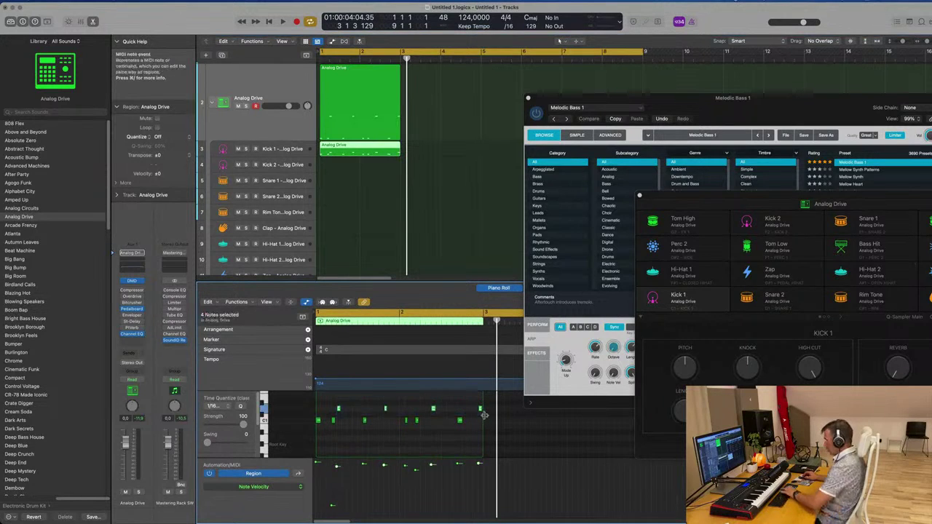
key(space)
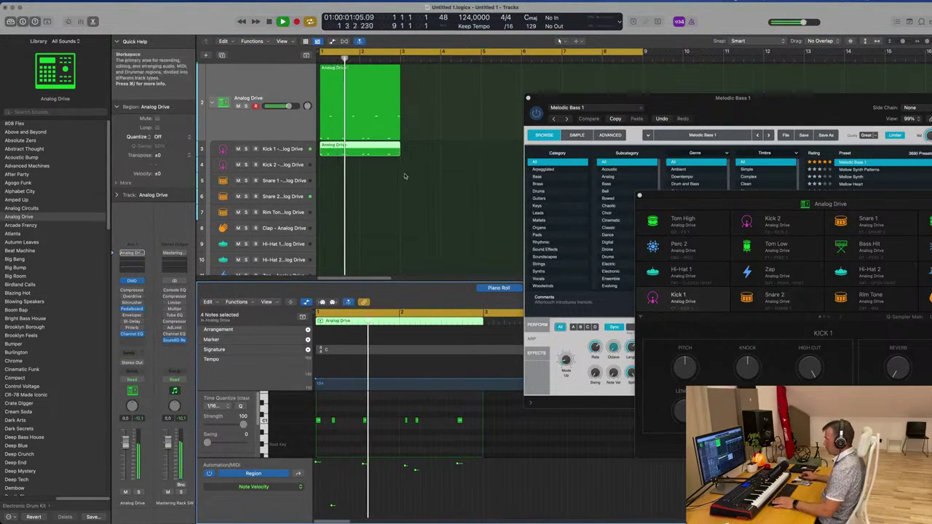
- Copy the two-bar region onto the Snare 1 track and delete all its kick notes
click(369, 142)
drag(381, 131, 368, 185)
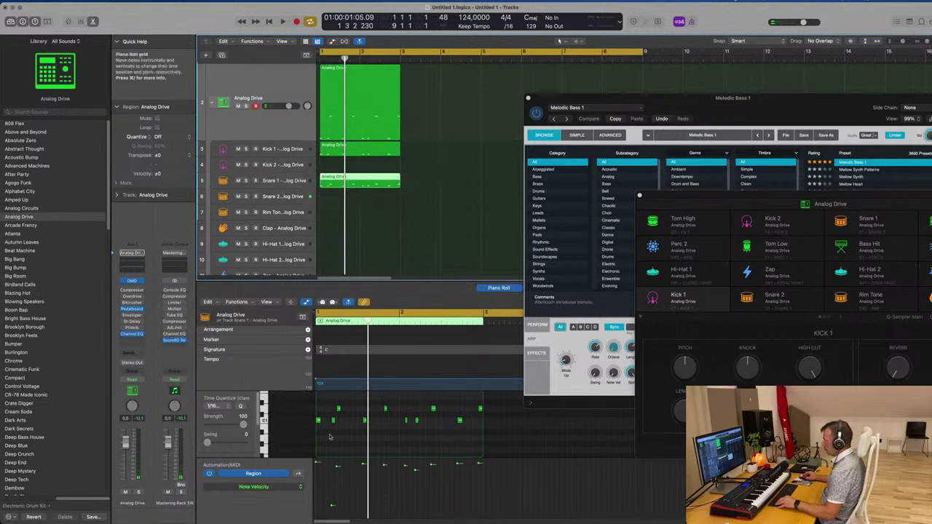
click(312, 421)
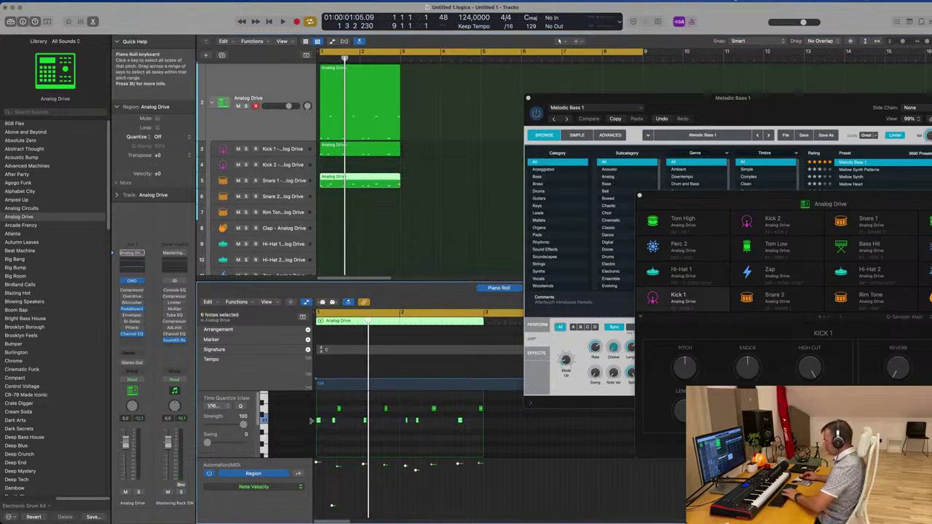
- Delete the original region on the Analog Drive track and play the separate kick and snare regions
click(364, 95)
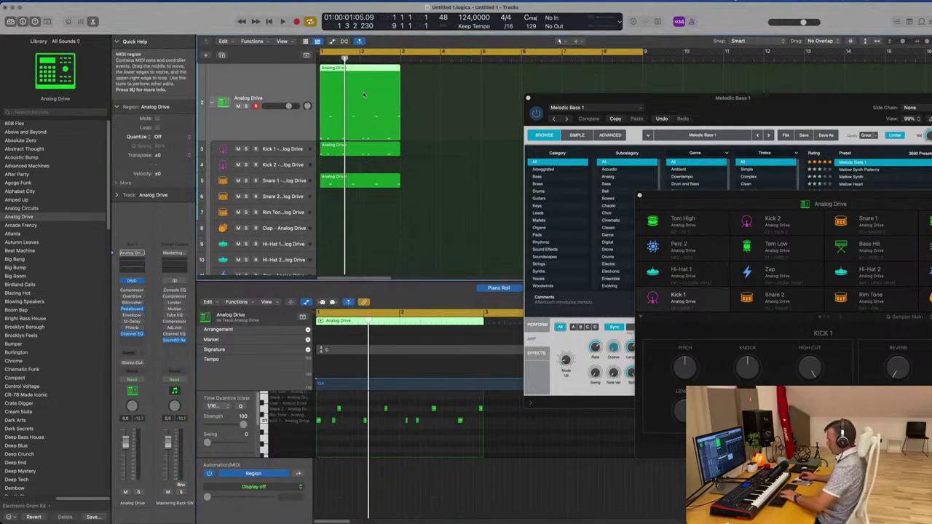
key(BackSpace)
click(366, 149)
key(space)
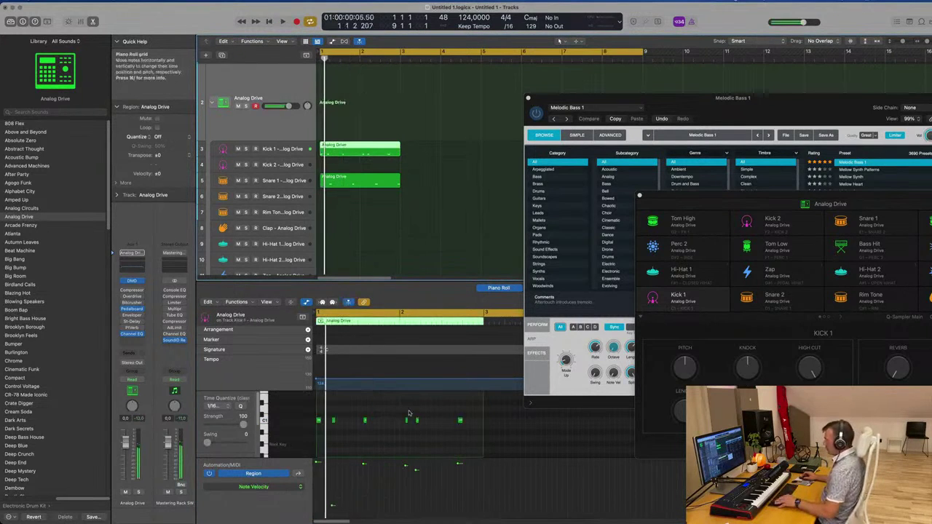
- Set the velocity of the Kick 1 note at position 1 1 4 1 to 119 and play the pattern
scroll(370, 438, up, 3)
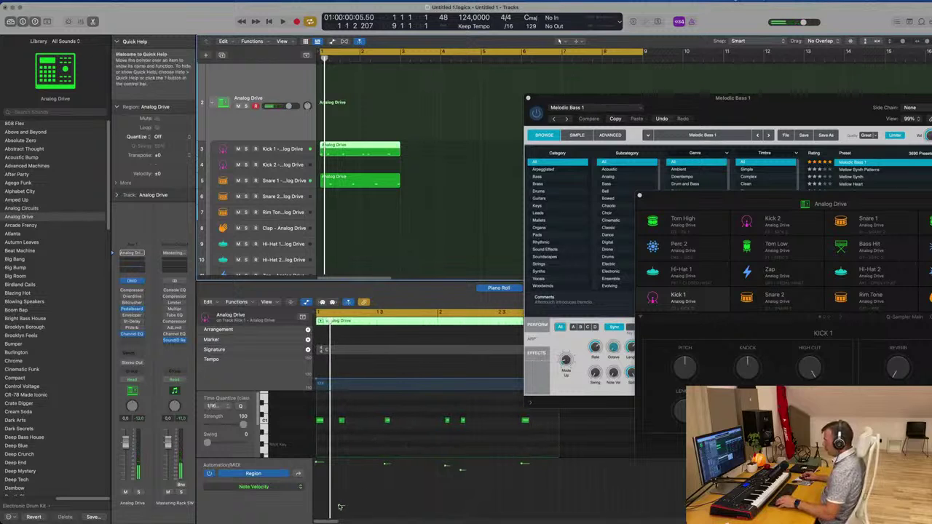
click(339, 468)
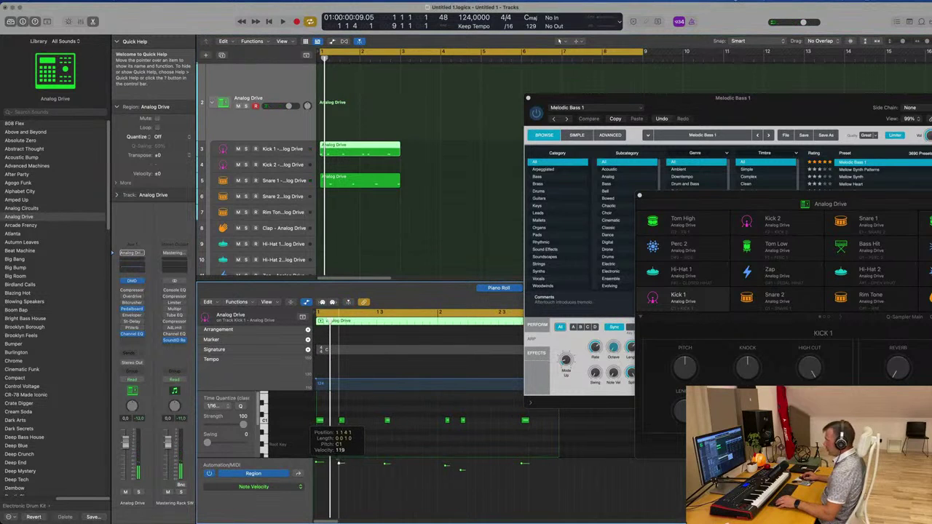
key(space)
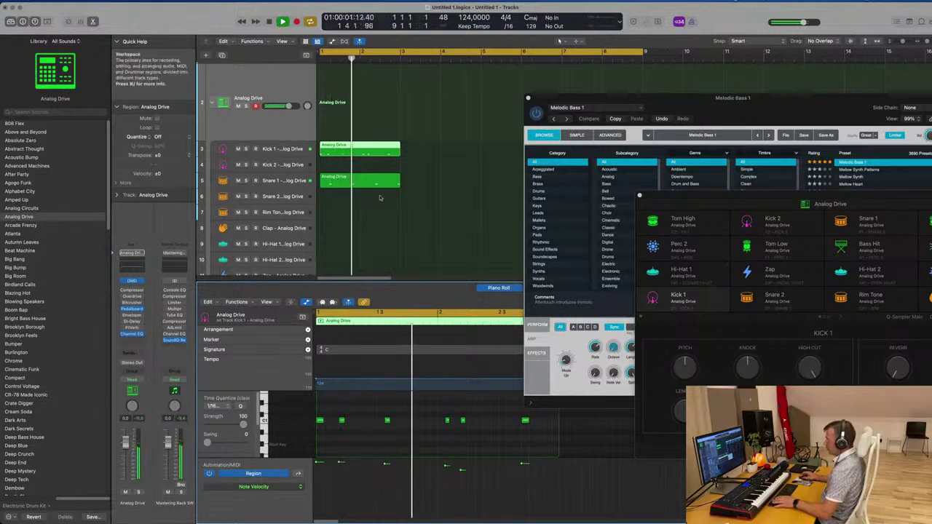
- Move the snare region from the Snare 1 track to the Snare 2 track and play it back
drag(359, 179, 360, 196)
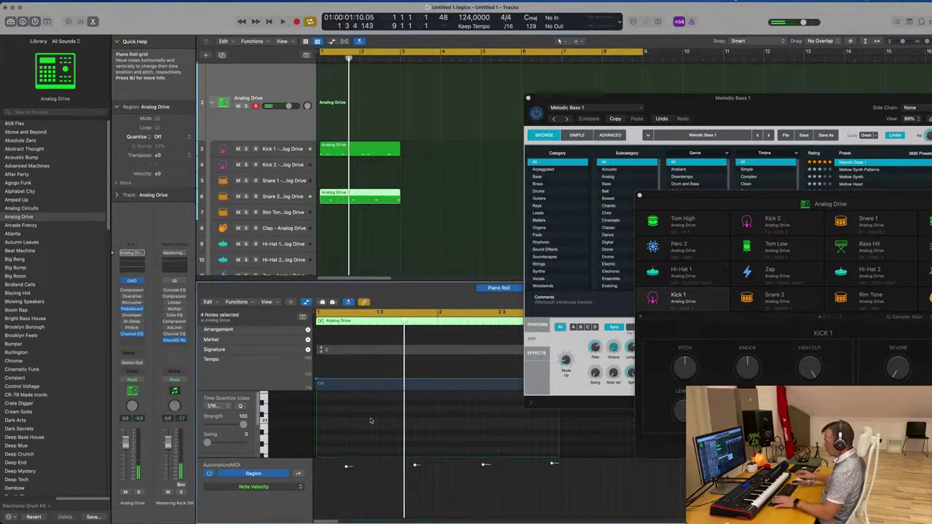
key(space)
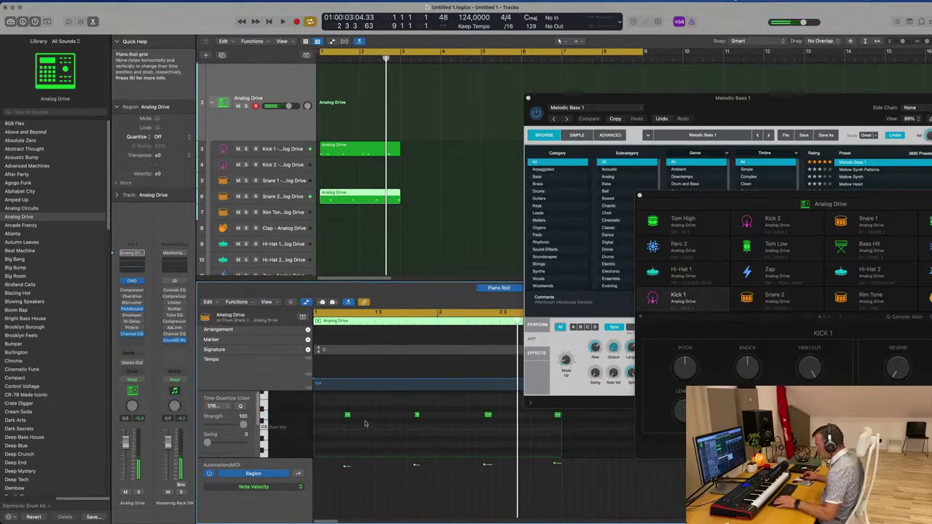
- Move the second and third notes of the Snare 2 region slightly earlier and play the pattern
drag(417, 417, 410, 417)
drag(488, 418, 475, 417)
key(space)
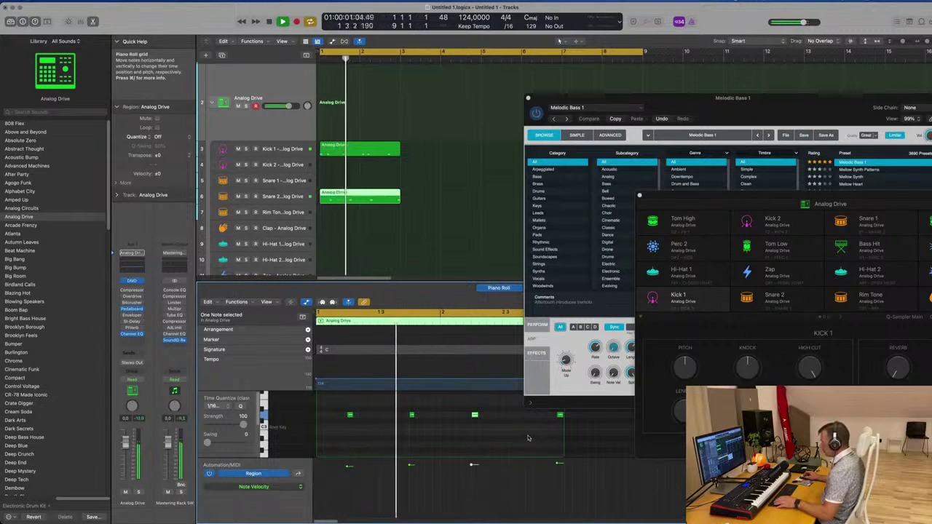
- Move the fourth note of the Snare 2 region slightly earlier, nudge all four snare notes together and play the pattern
drag(560, 416, 487, 421)
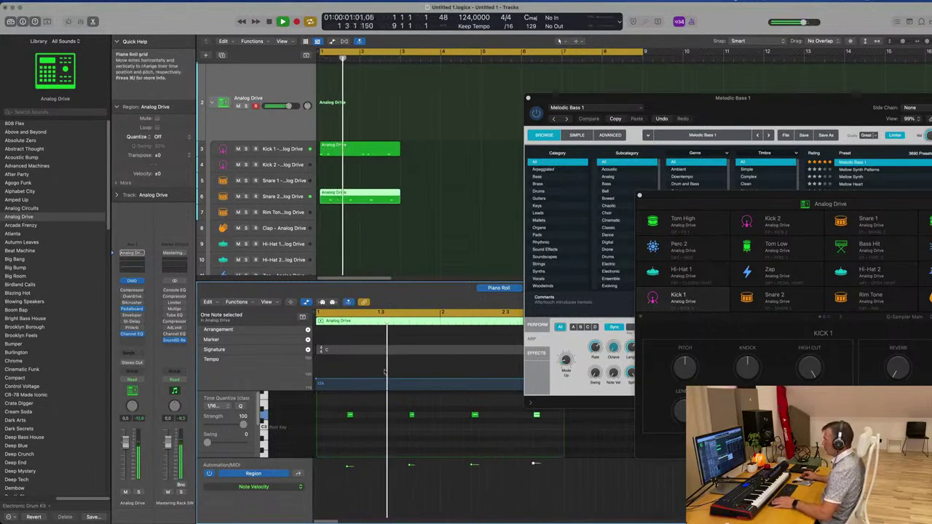
click(366, 149)
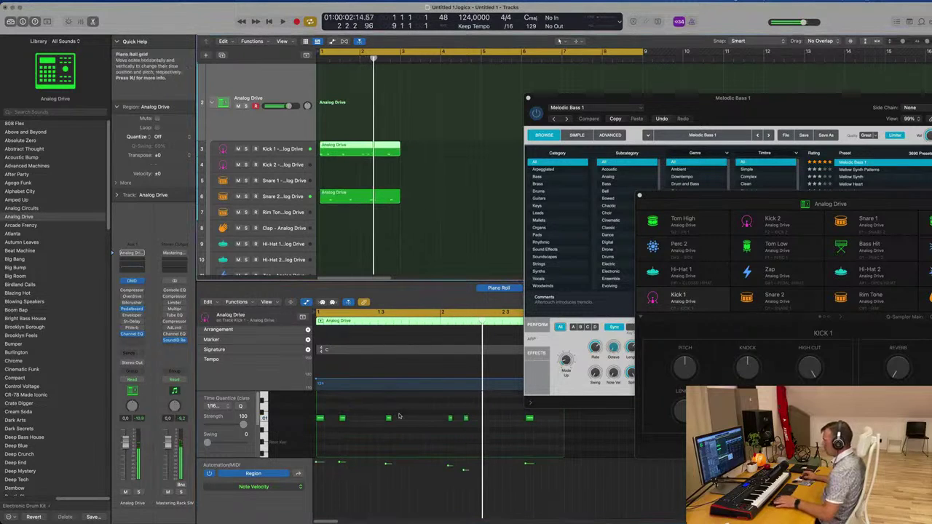
click(368, 197)
drag(335, 406, 564, 453)
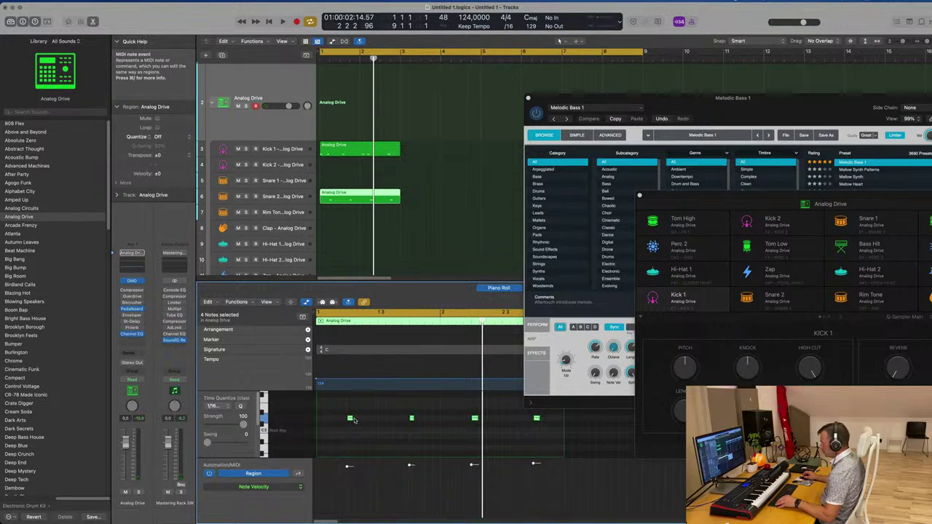
drag(353, 420, 356, 420)
key(space)
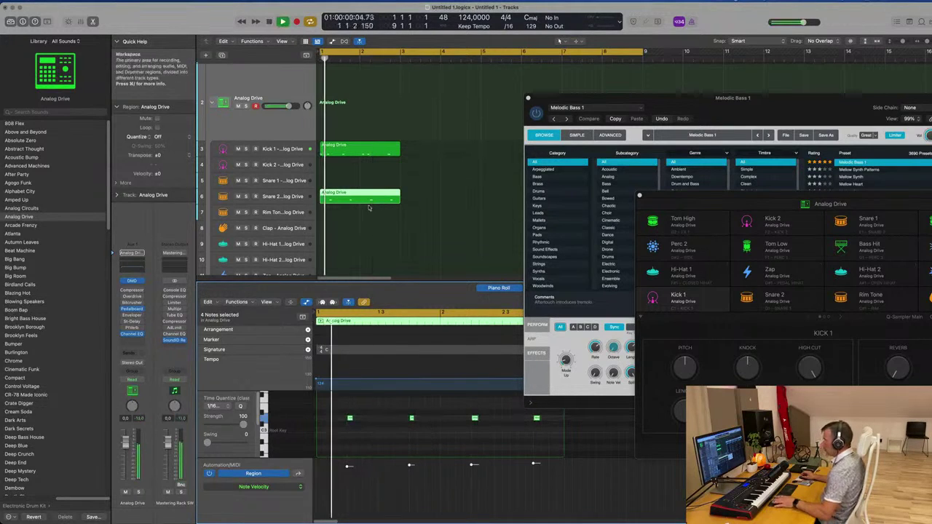
- Move the third, fourth, fifth and sixth notes of the Kick 1 region slightly earlier while checking playback
click(366, 155)
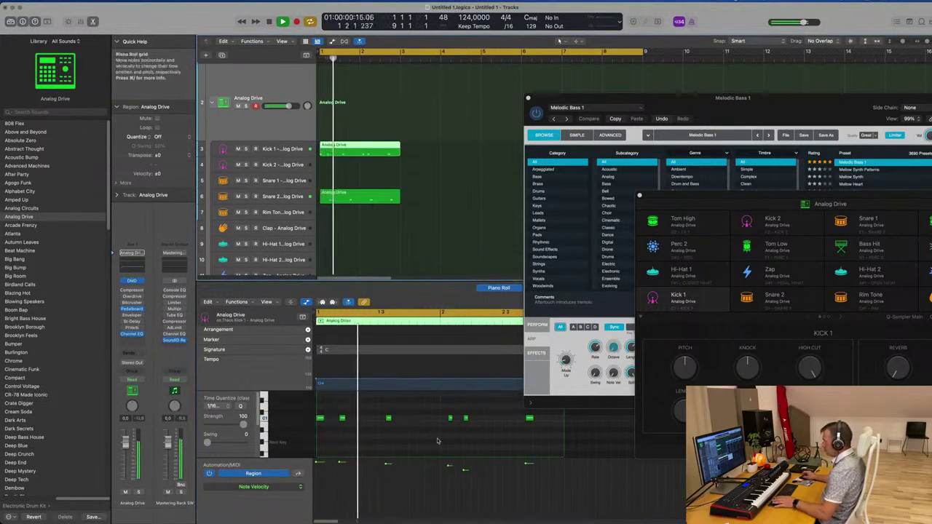
drag(388, 419, 380, 420)
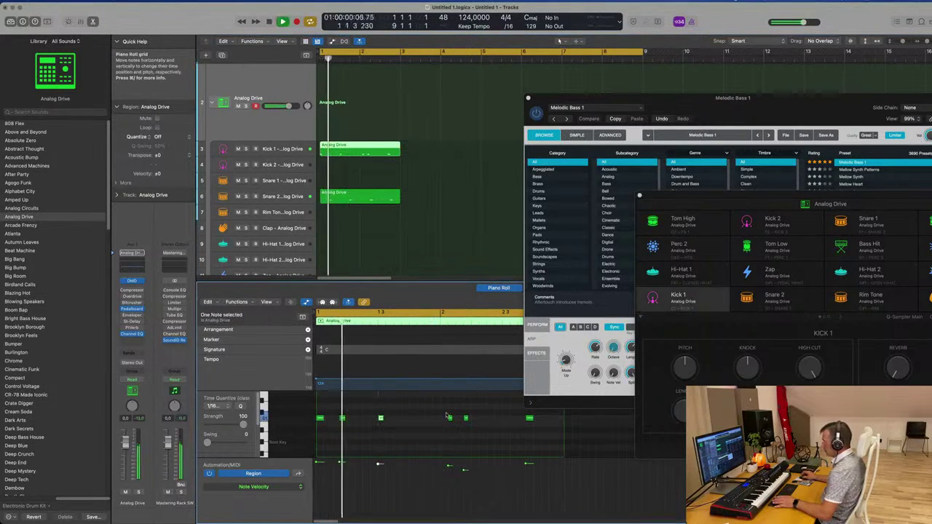
shift+click(452, 419)
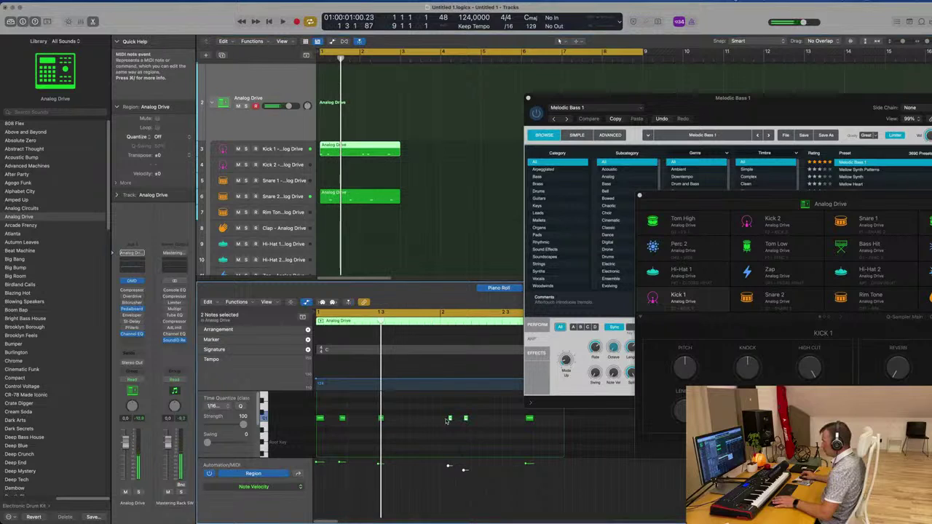
drag(446, 421, 439, 421)
key(space)
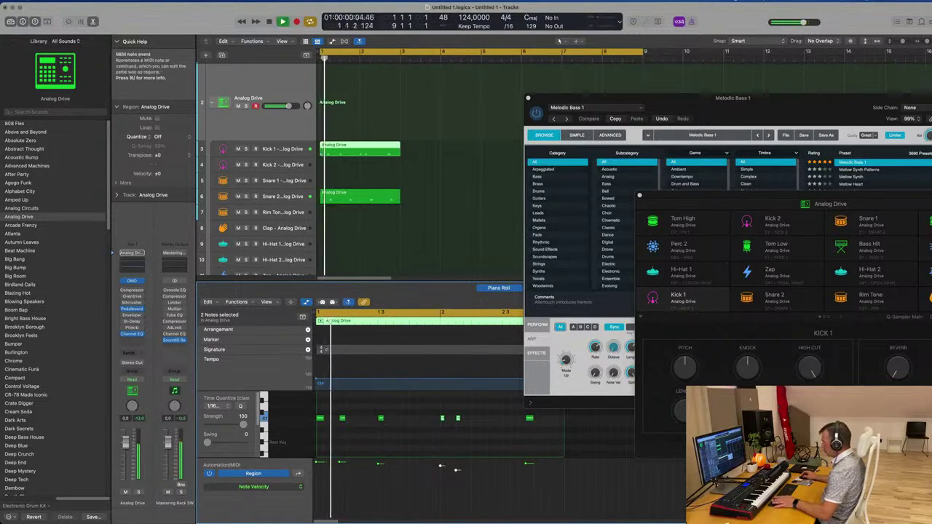
drag(529, 420, 522, 420)
click(416, 426)
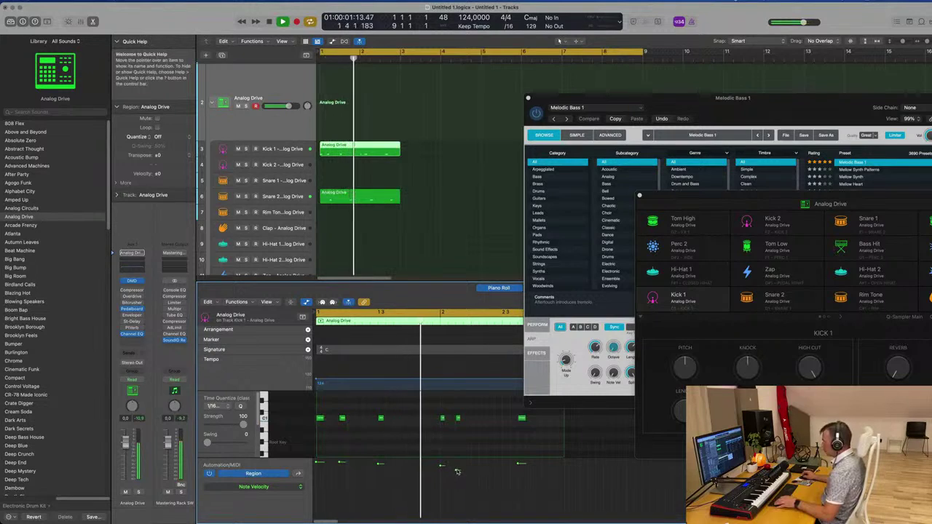
- Raise the fifth Kick 1 note's velocity slightly and fine-tune the kick timing, with the third note at 1 3 1 1 and the fifth at 2 1 3 1
click(456, 471)
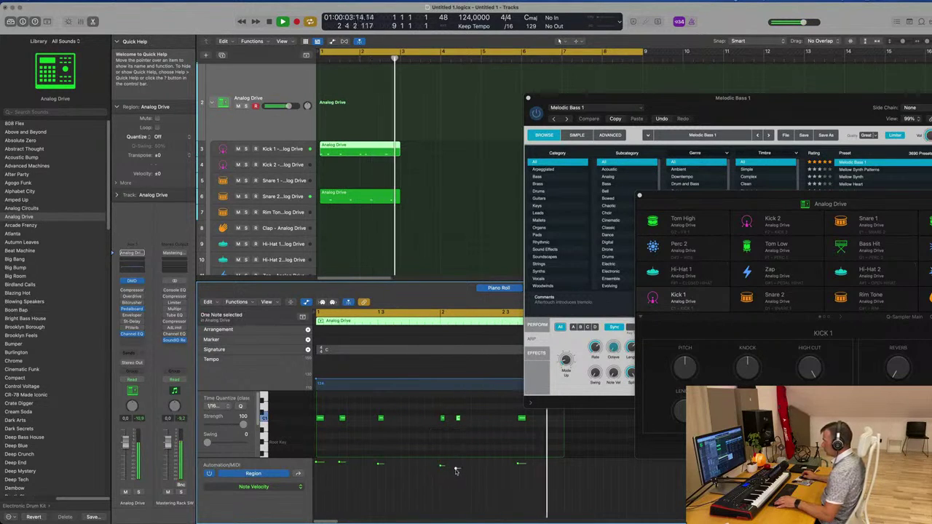
drag(456, 472, 456, 467)
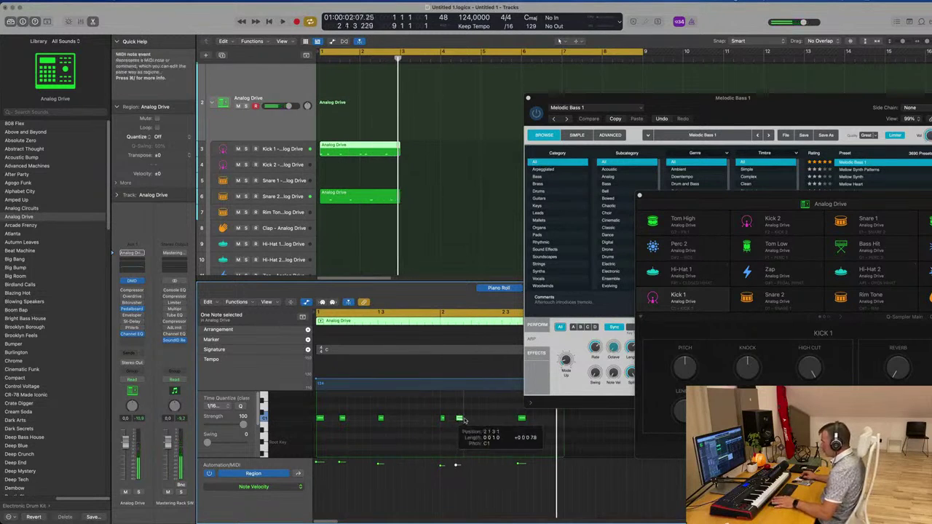
key(space)
click(382, 420)
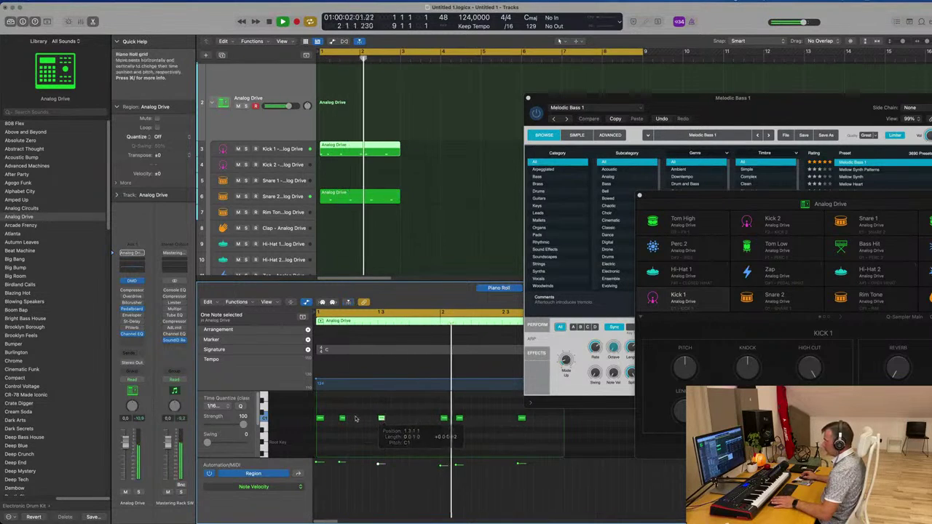
click(341, 420)
key(space)
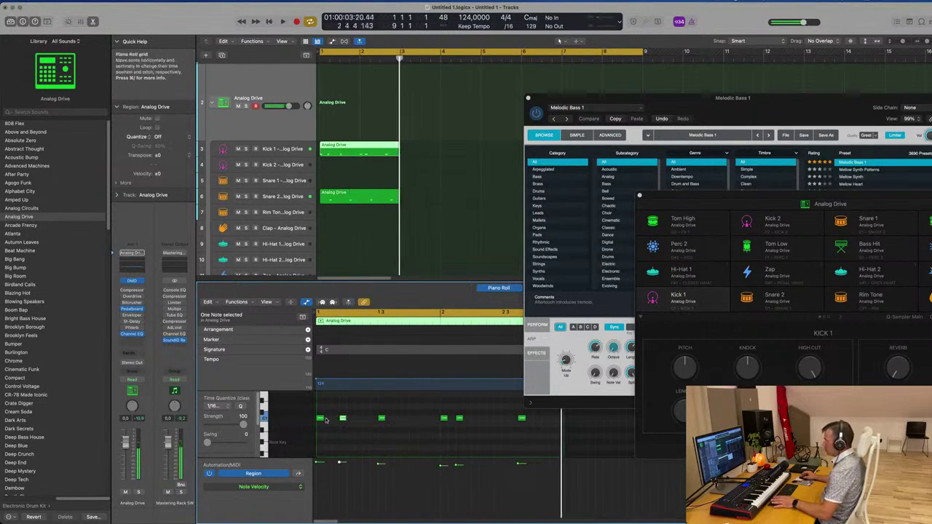
key(space)
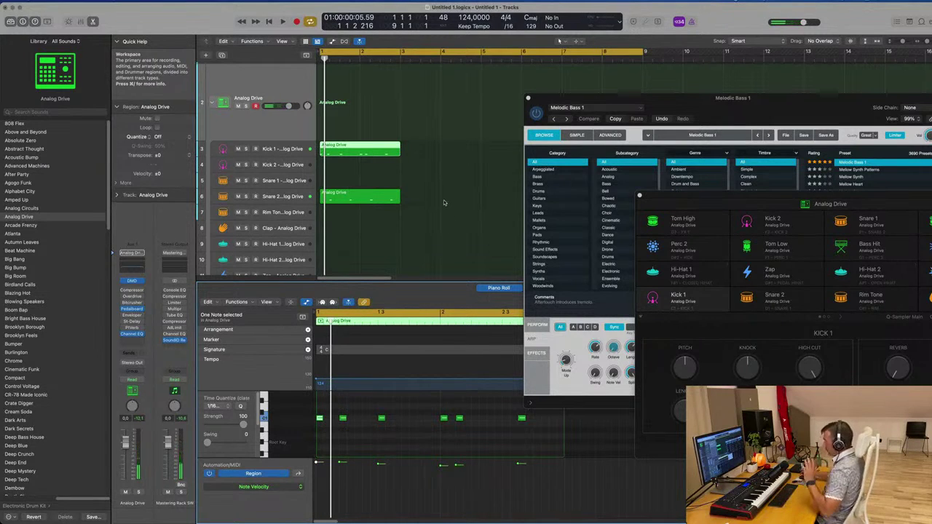
- Play the pattern, then select the Kick 1 and Snare 2 regions and repeat them once to fill bars 3 and 4
click(435, 193)
key(space)
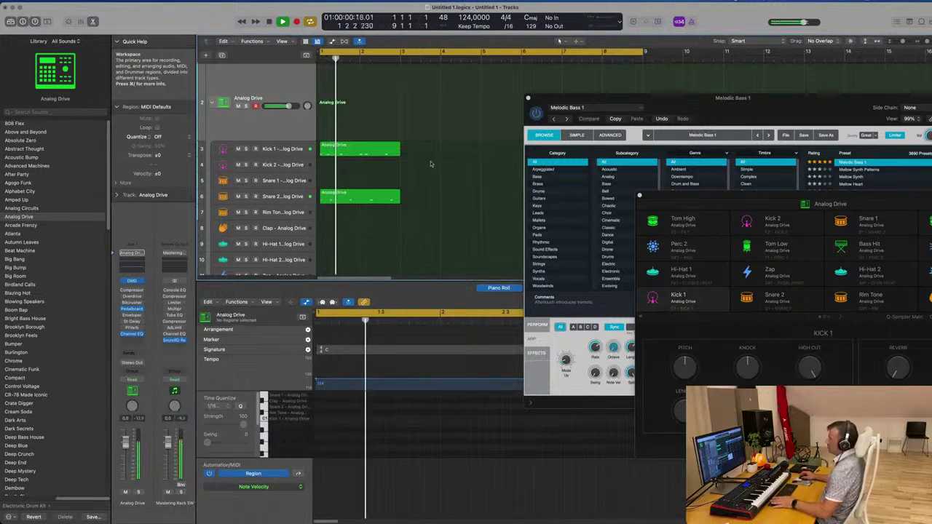
click(367, 198)
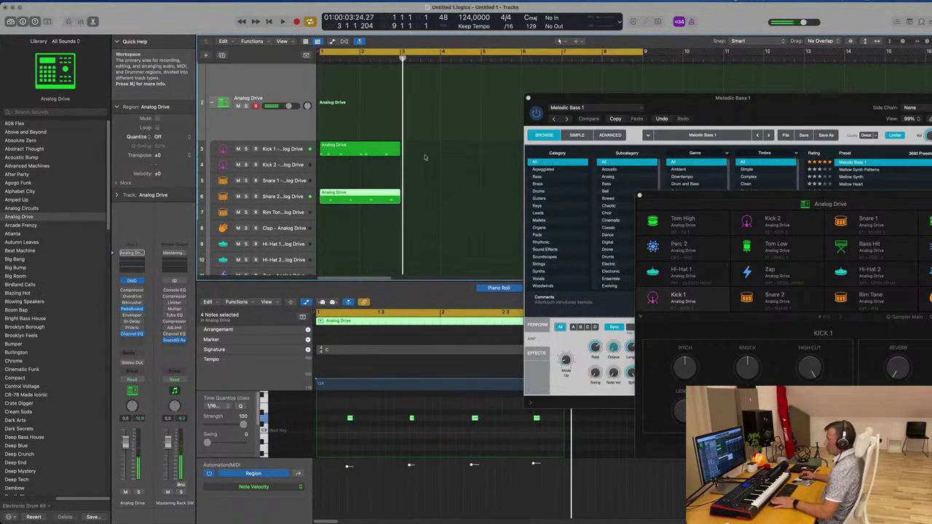
drag(425, 158, 373, 202)
key(super+r)
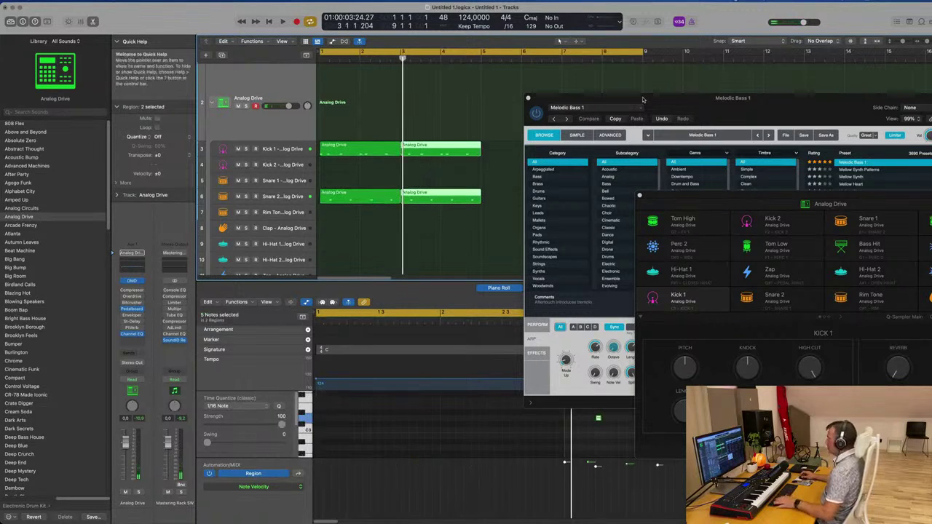
- Move the Melodic Bass 1 window away from the arrangement and play through the four-bar drum pattern
drag(643, 99, 903, 115)
key(space)
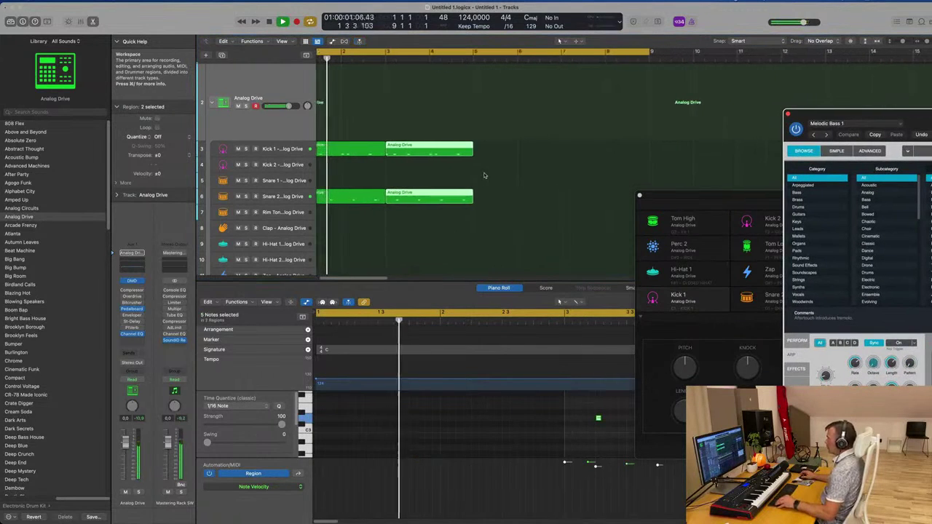
scroll(482, 177, right, 1)
scroll(481, 176, left, 1)
scroll(428, 175, down, 2)
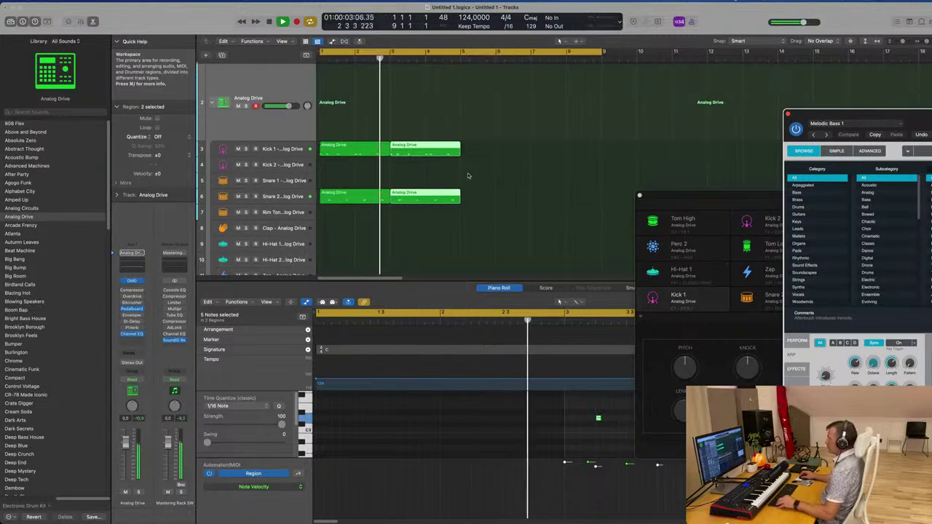
scroll(450, 178, down, 1)
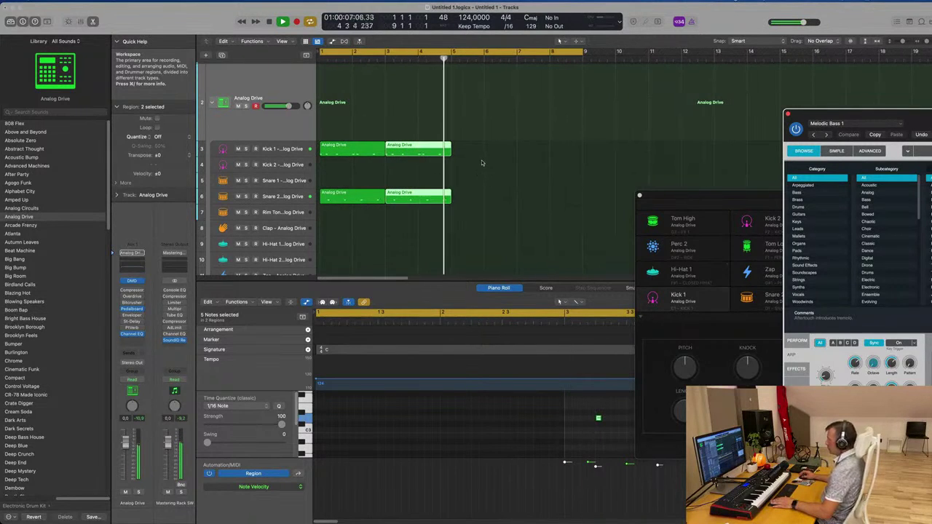
scroll(430, 75, up, 4)
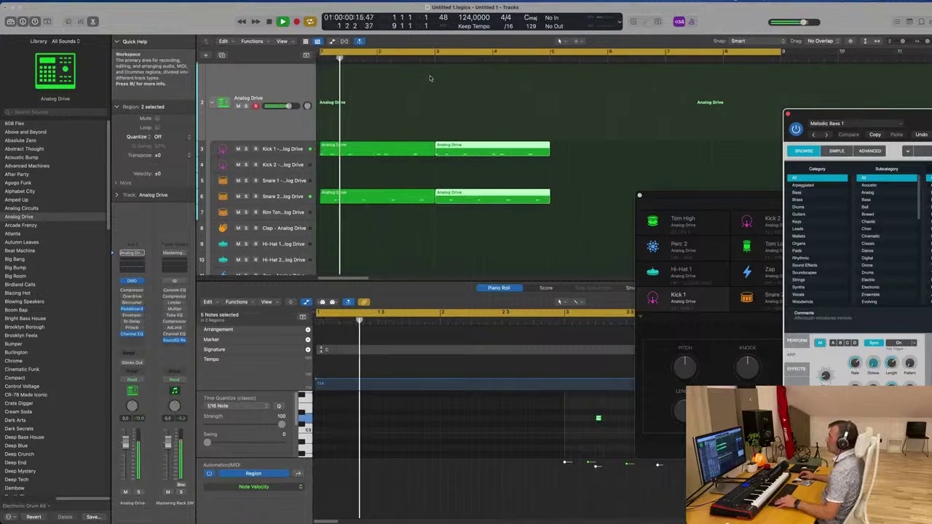
scroll(431, 78, up, 2)
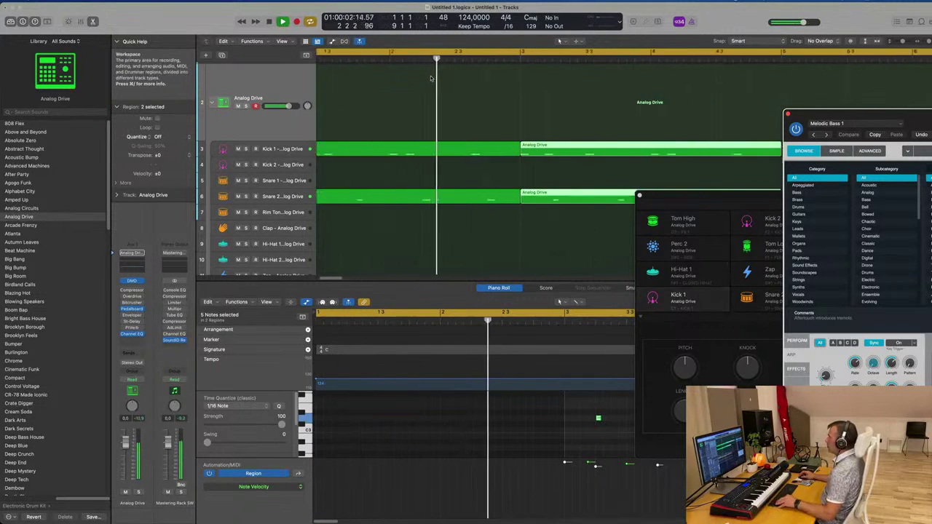
scroll(431, 78, down, 3)
scroll(365, 88, down, 1)
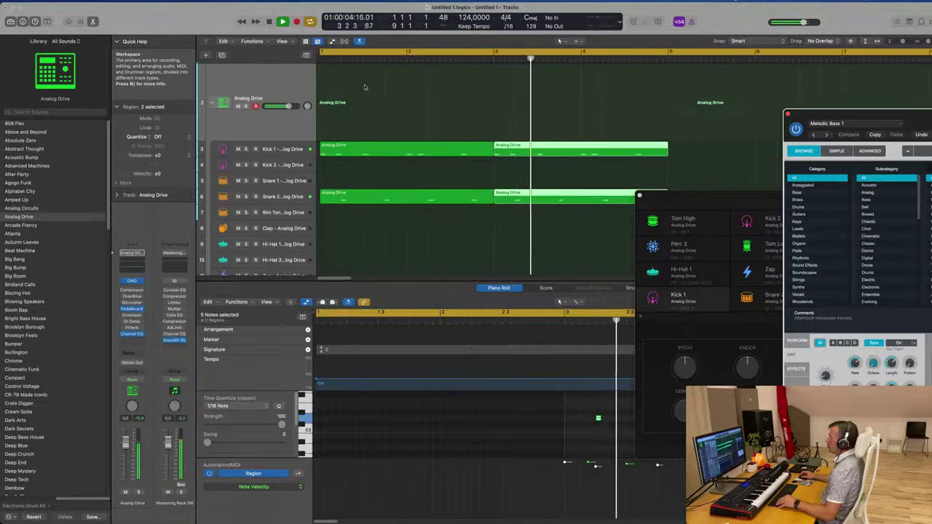
scroll(388, 86, down, 4)
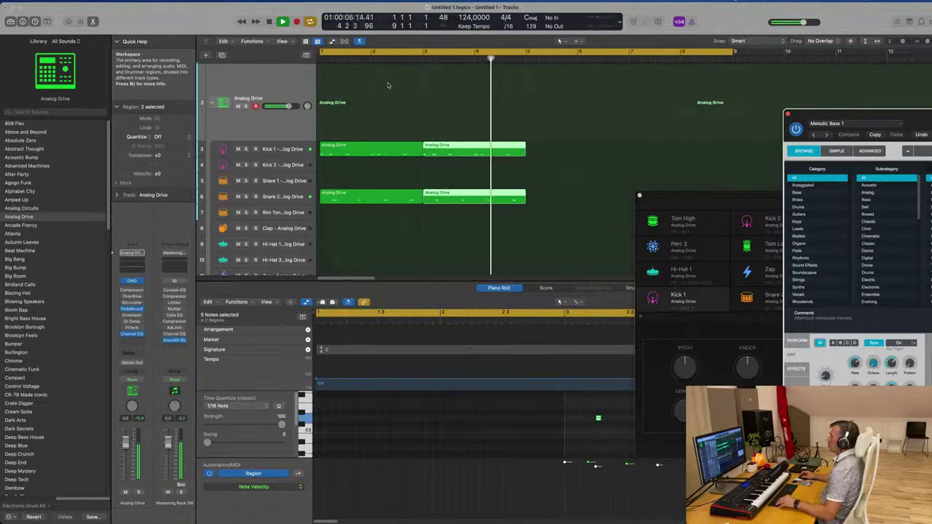
- Repeat all four kick and snare regions once to fill bars 5 to 8 and play from the beginning
drag(369, 123, 435, 192)
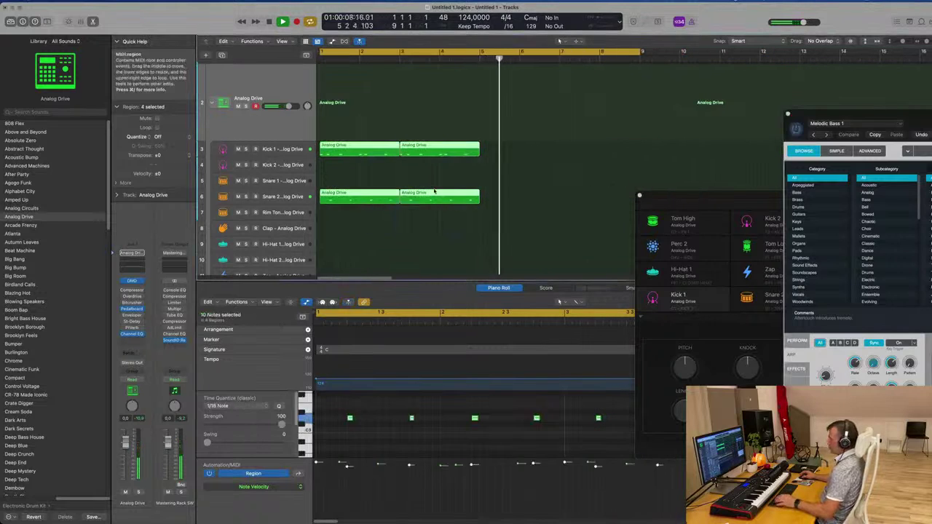
key(super+r)
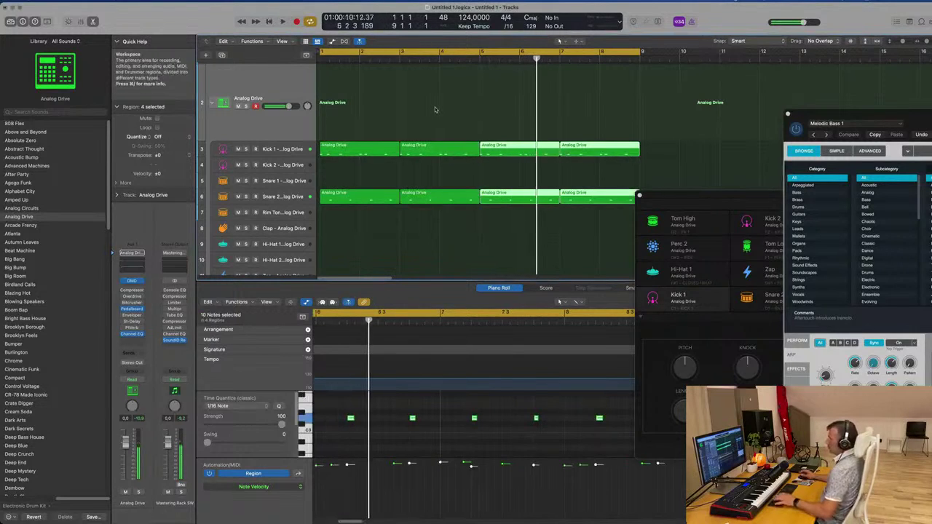
scroll(434, 113, down, 2)
key(Return)
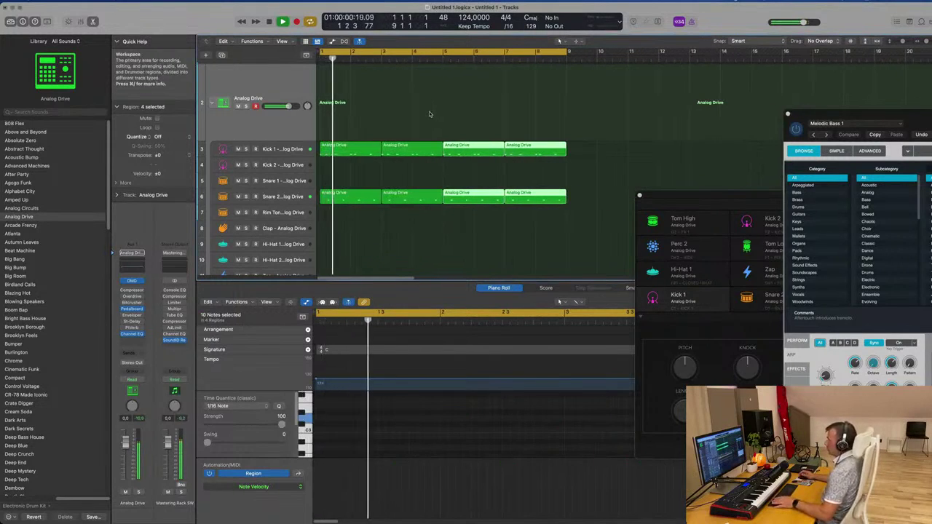
scroll(434, 118, down, 1)
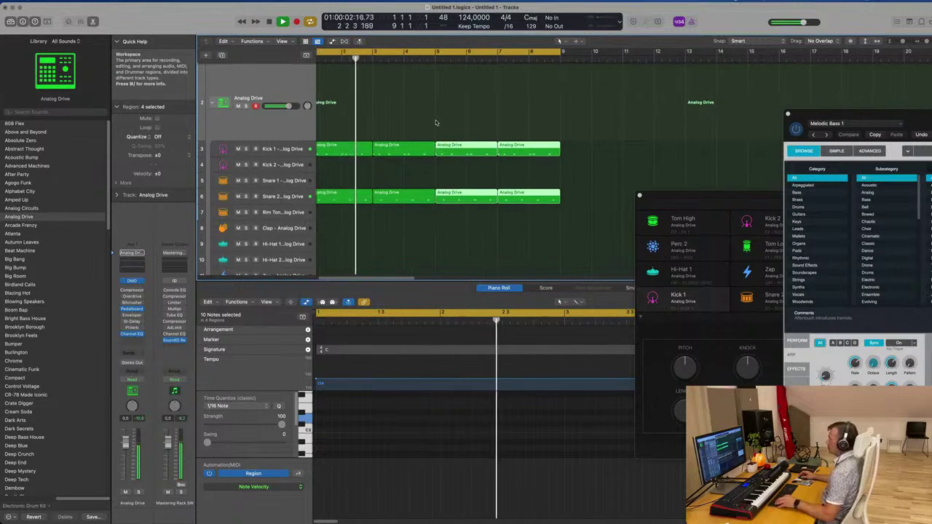
scroll(397, 141, down, 4)
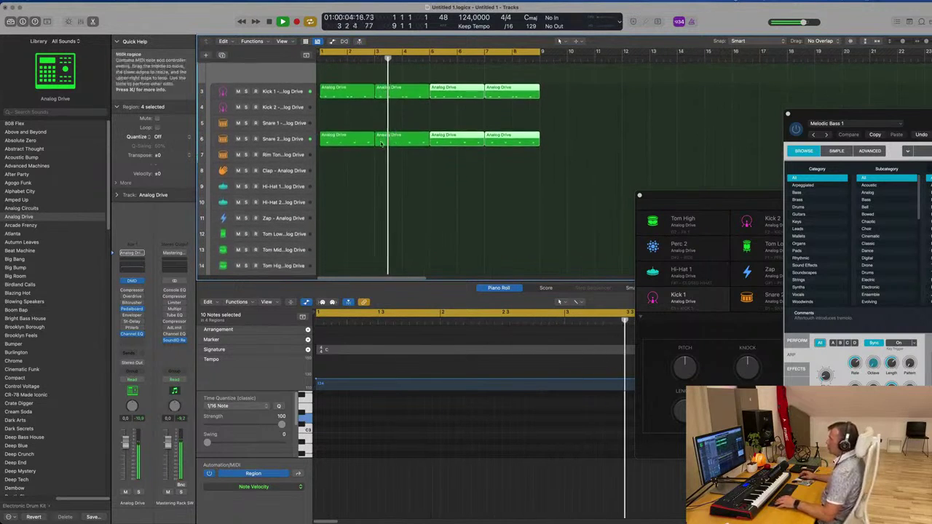
- Copy the first Snare 2 region to the Hi-Hat 1 track, duplicate and shift its notes into eight offbeat hits, and play it
click(352, 138)
drag(352, 138, 351, 186)
drag(337, 403, 557, 440)
mouse_move(350, 420)
mouse_down()
mouse_move(335, 420)
mouse_move(365, 428)
mouse_up()
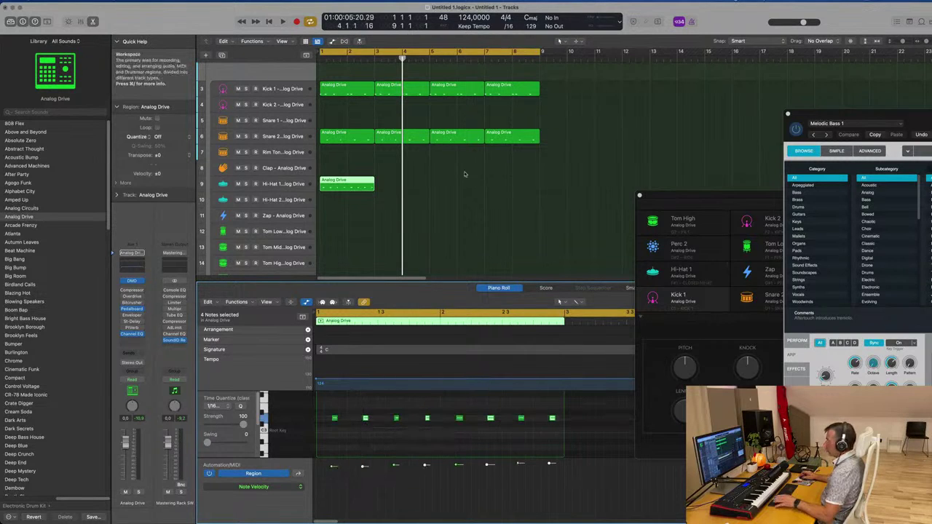
key(space)
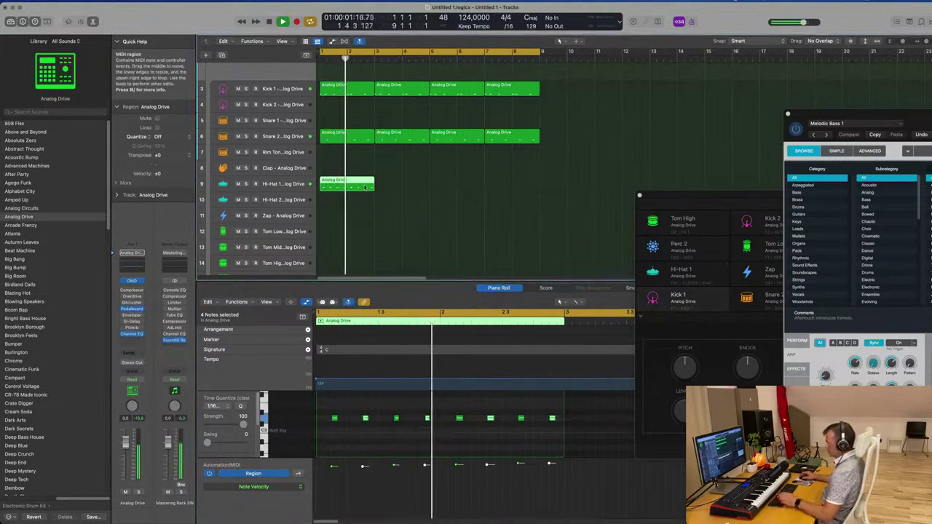
- Repeat the Hi-Hat 1 region three times to fill bars 3 to 8 and return playback to the beginning
key(super+r)
key(super+r)
key(super+r)
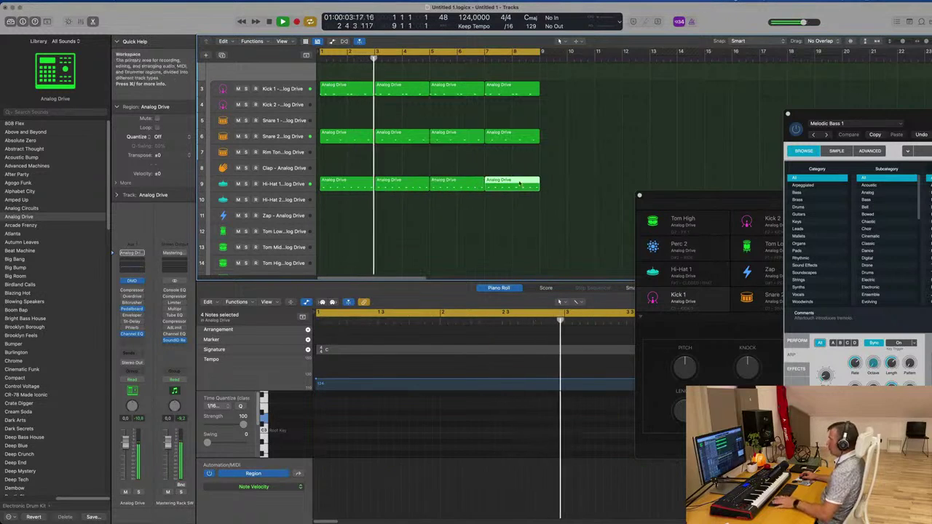
key(Return)
- Move the four hi-hat regions from the Hi-Hat 1 track to the Hi-Hat 2 track and play them
mouse_move(357, 184)
mouse_down()
mouse_move(510, 202)
mouse_move(346, 198)
mouse_up()
click(398, 431)
key(space)
key(space)
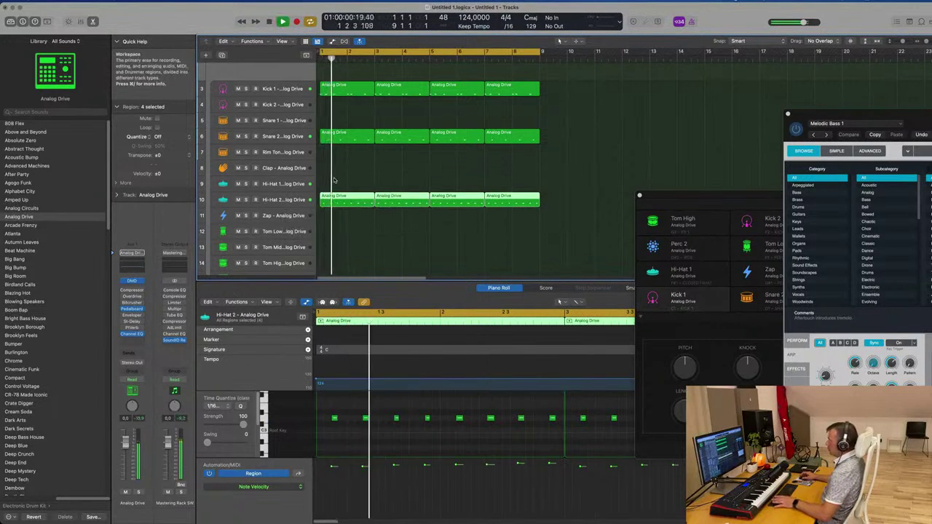
key(space)
- Lower the volume of the Hi-Hat 2 track while the pattern plays
click(280, 200)
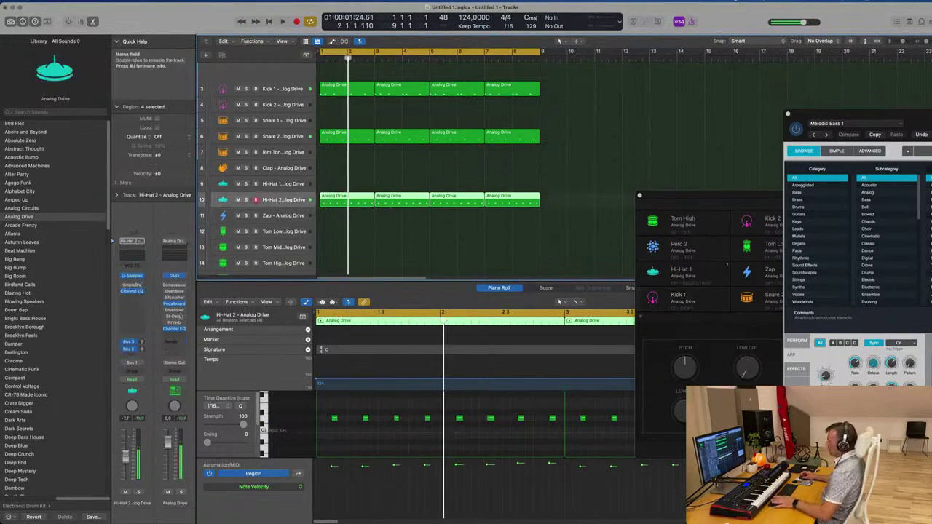
key(space)
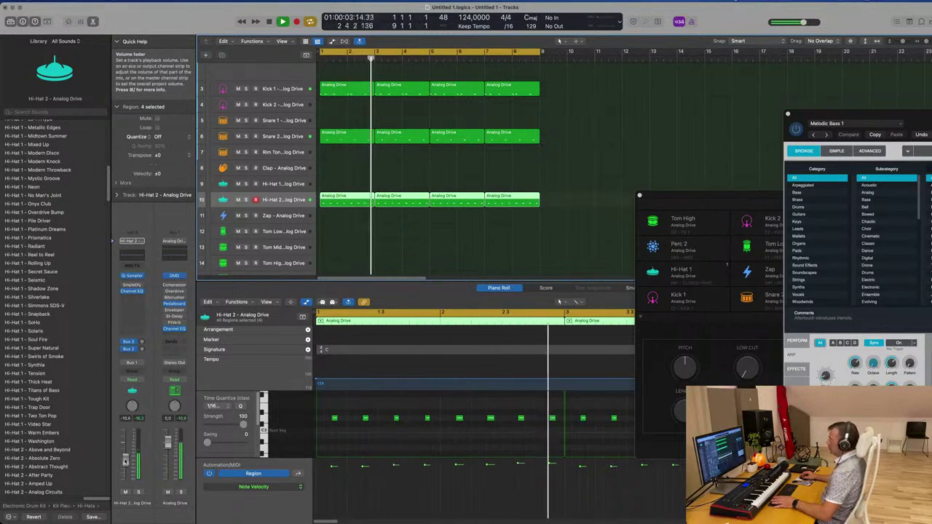
- Copy the first Snare 2 region to the Tom Low track and delete all its notes except the second
click(350, 138)
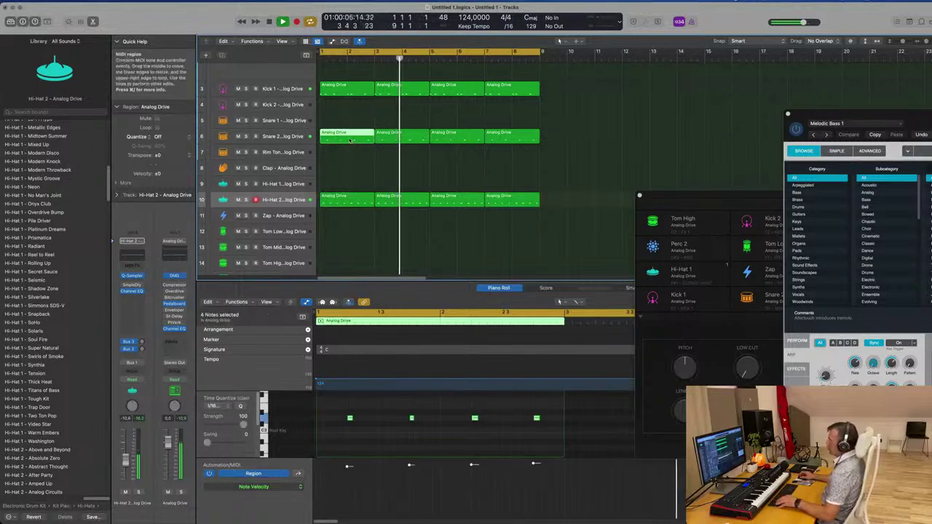
drag(351, 138, 351, 233)
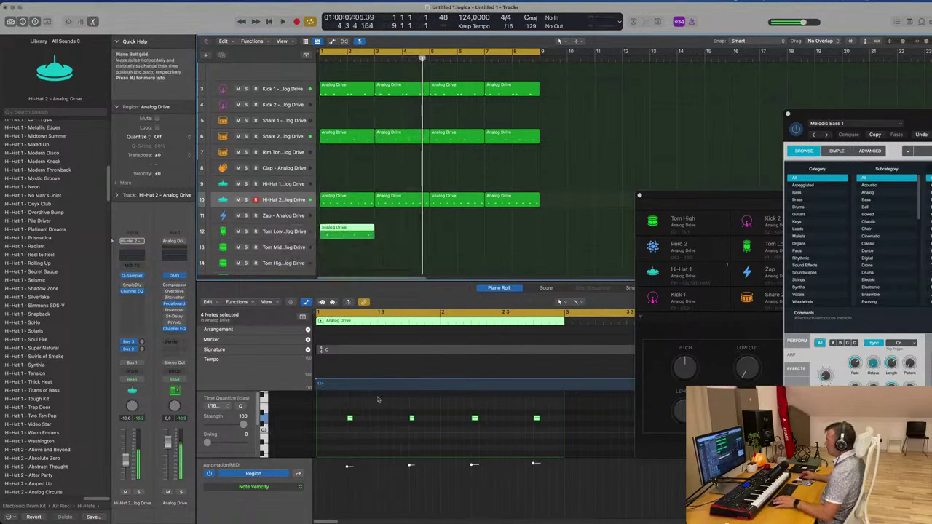
drag(342, 409, 379, 425)
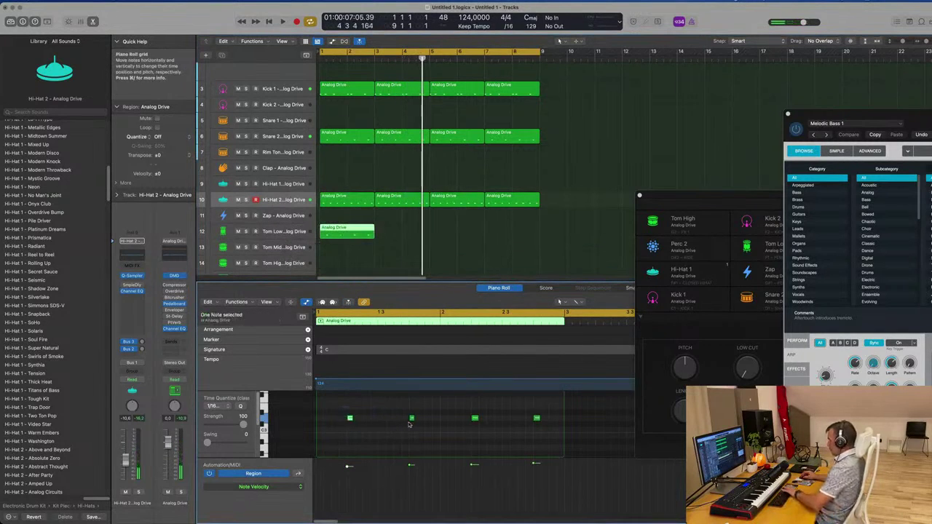
drag(461, 404, 572, 435)
key(Delete)
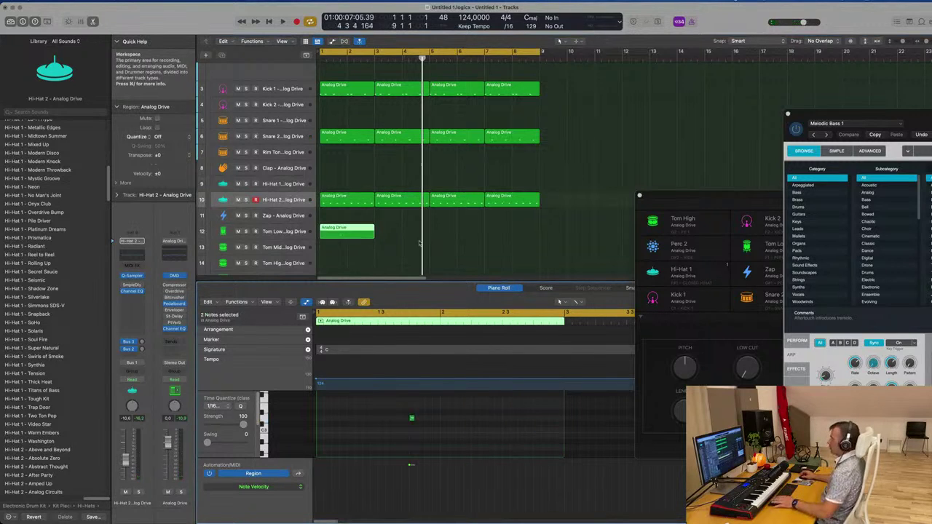
- Play from the beginning, lower the Tom Low note to the octave just above C0, and lengthen it to nearly one beat
key(Return)
key(space)
click(284, 232)
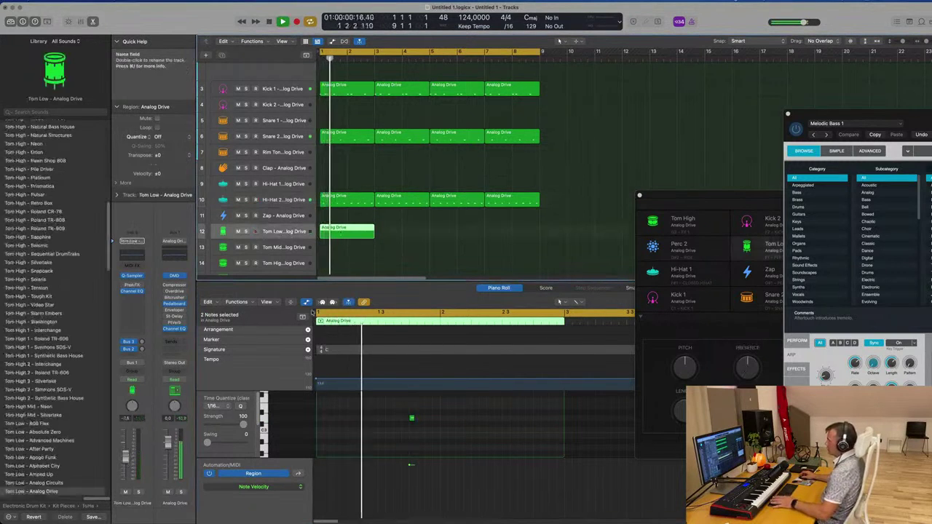
click(411, 418)
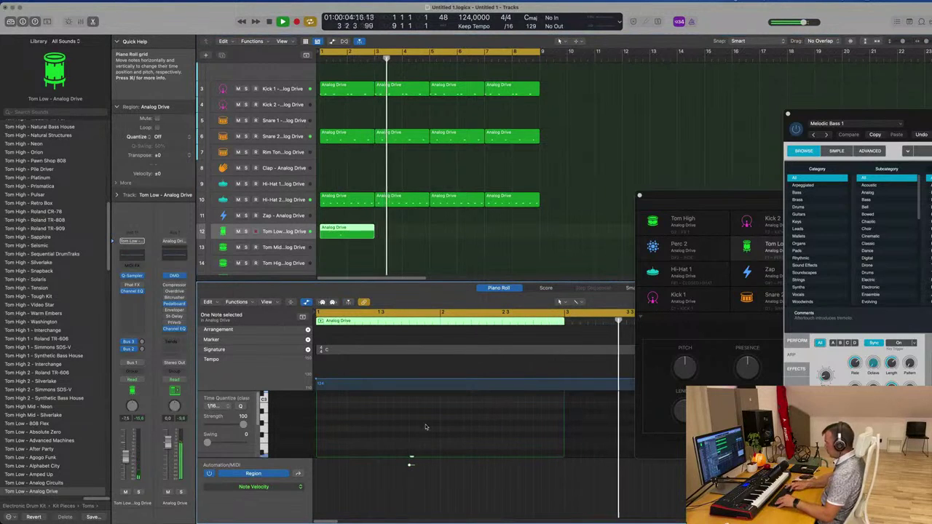
key(space)
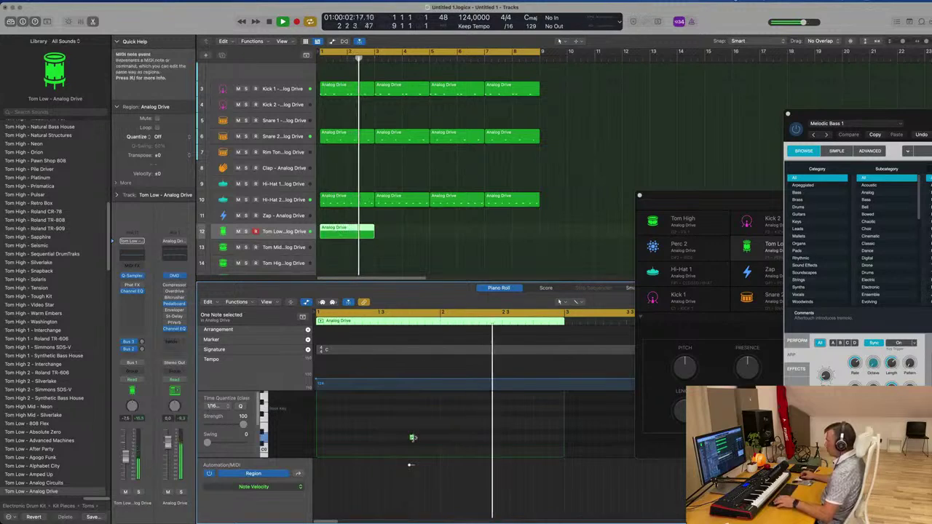
drag(412, 438, 437, 440)
- Repeat the two-bar Tom Low region three times to fill bars 3 to 8
drag(402, 232, 335, 239)
key(super+r)
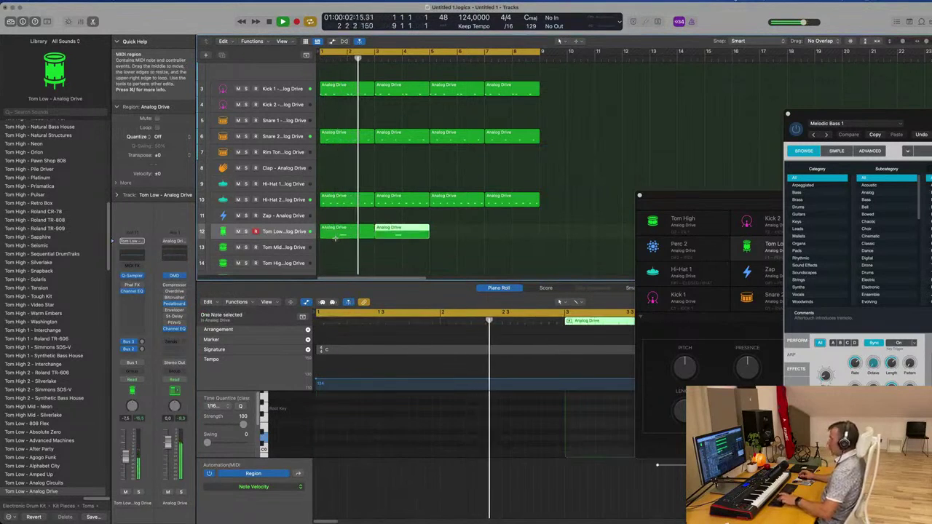
key(super+r)
key(super+r)
scroll(366, 248, down, 3)
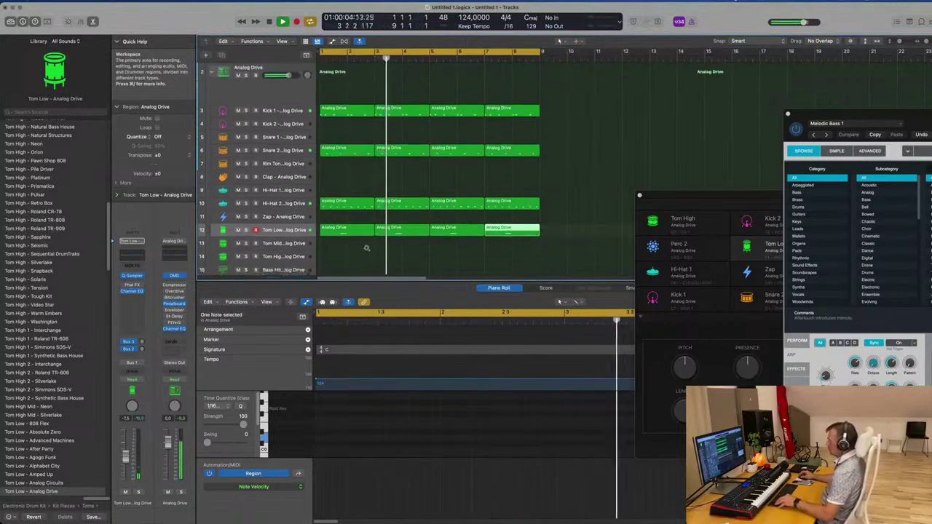
scroll(367, 240, down, 2)
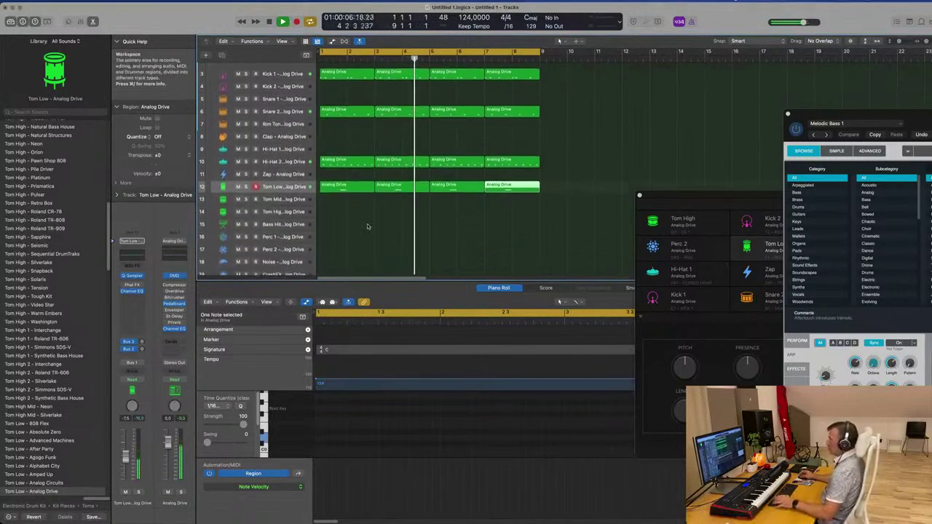
scroll(371, 226, up, 2)
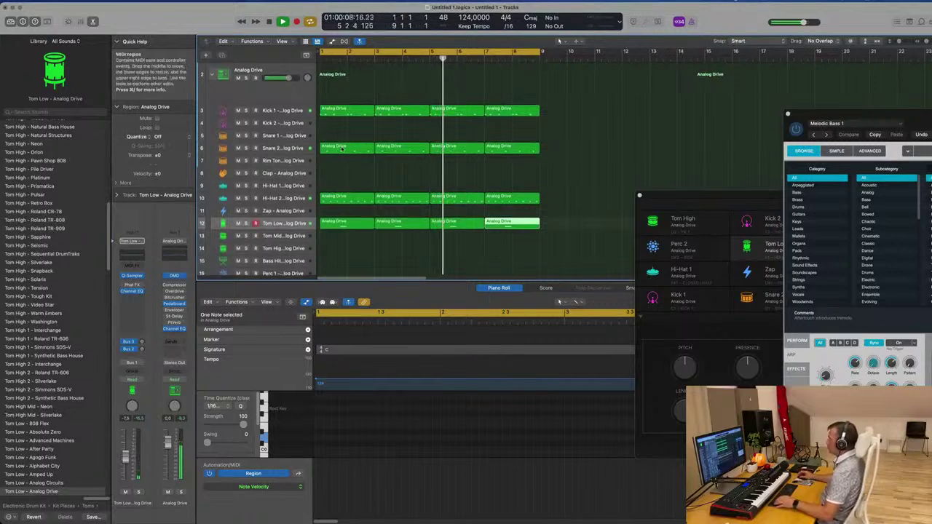
- Move the first Tom Low region to the Clap track, and shift its note to the start of bar 1 just above C3
click(357, 111)
click(344, 220)
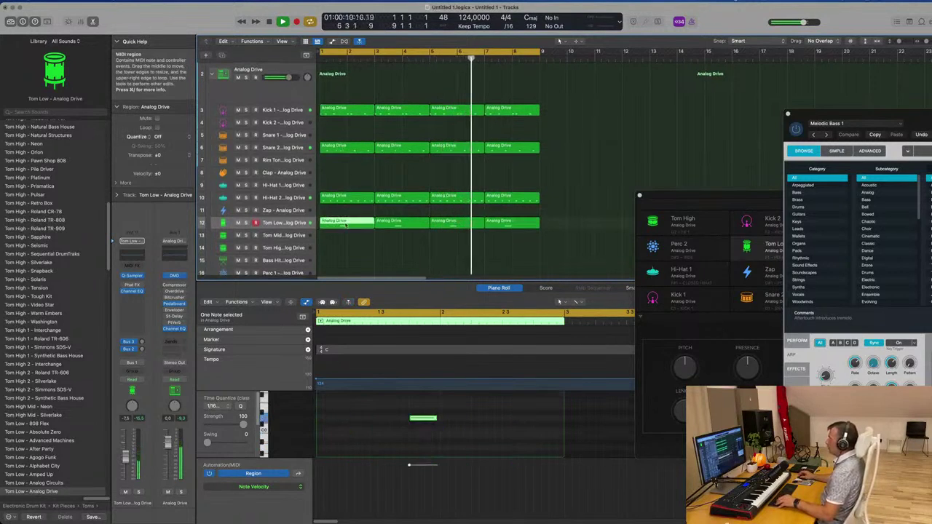
drag(345, 217, 345, 169)
drag(420, 421, 329, 422)
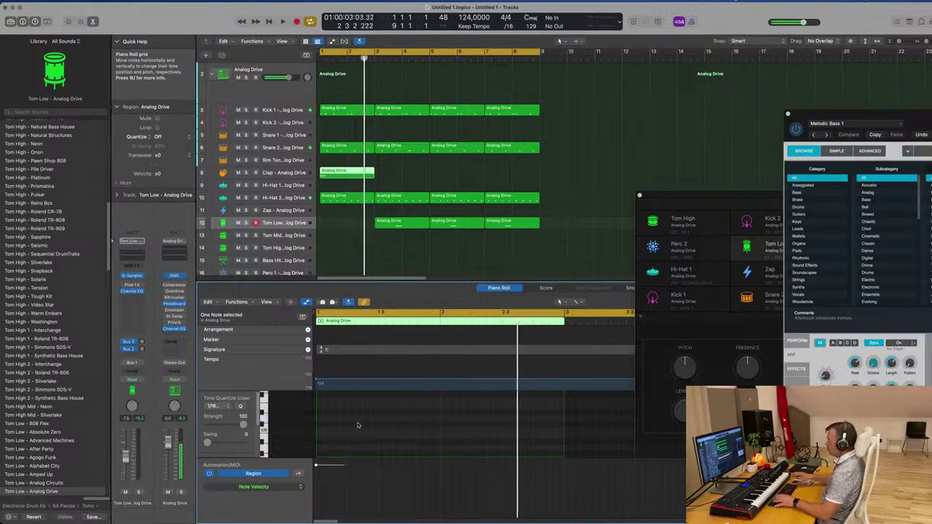
key(space)
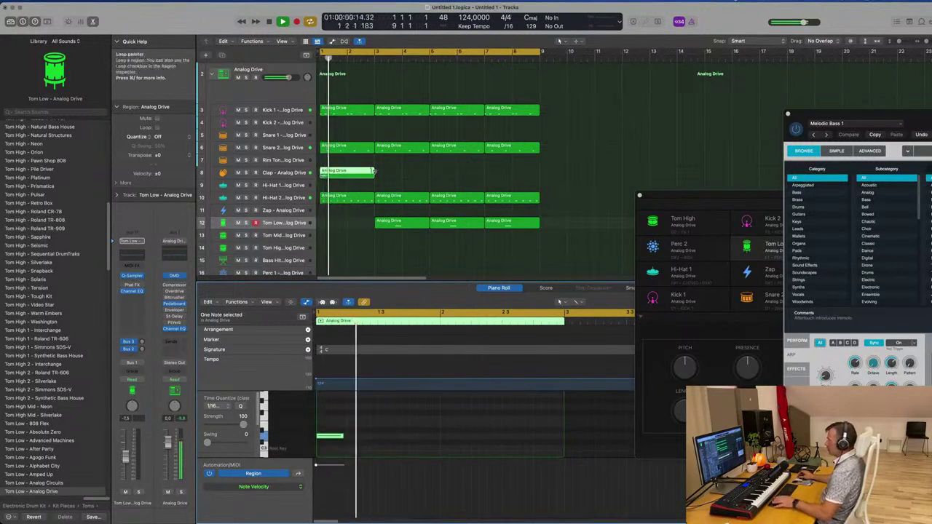
key(space)
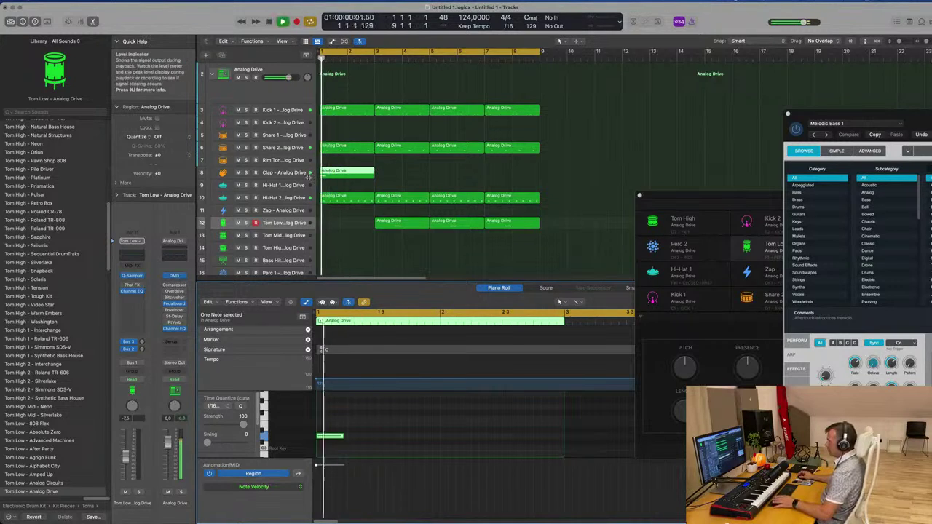
- Select the Clap track and raise its Bus 2 send to the delay while replaying the opening bars
click(306, 173)
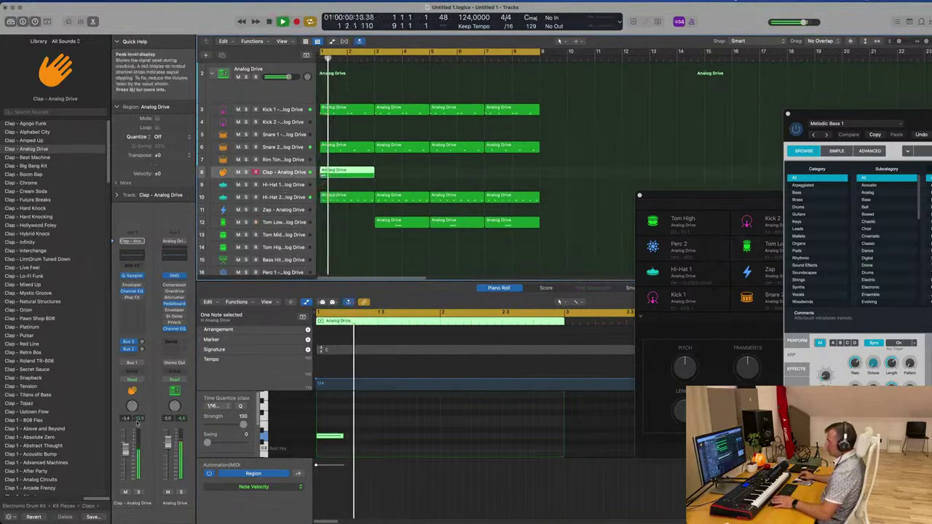
key(space)
key(space)
key(space)
drag(142, 342, 142, 352)
key(space)
key(space)
key(space)
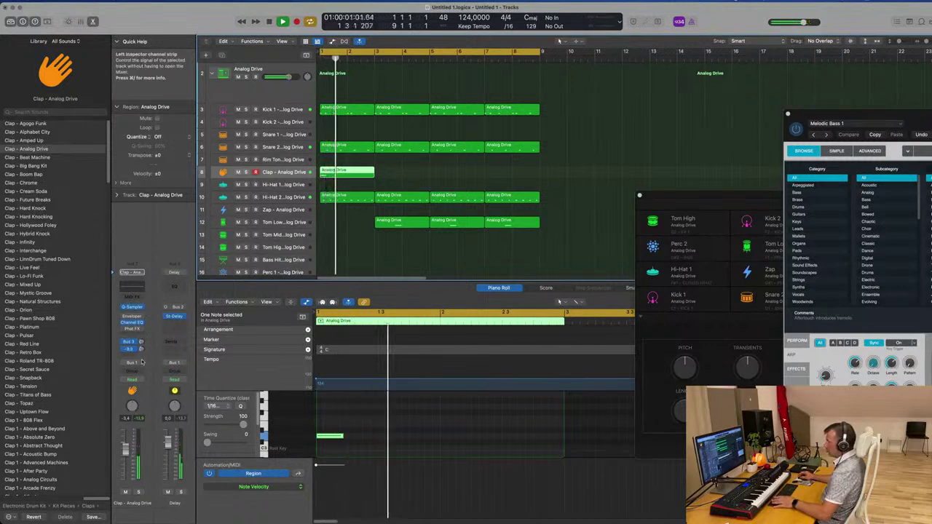
key(space)
key(space)
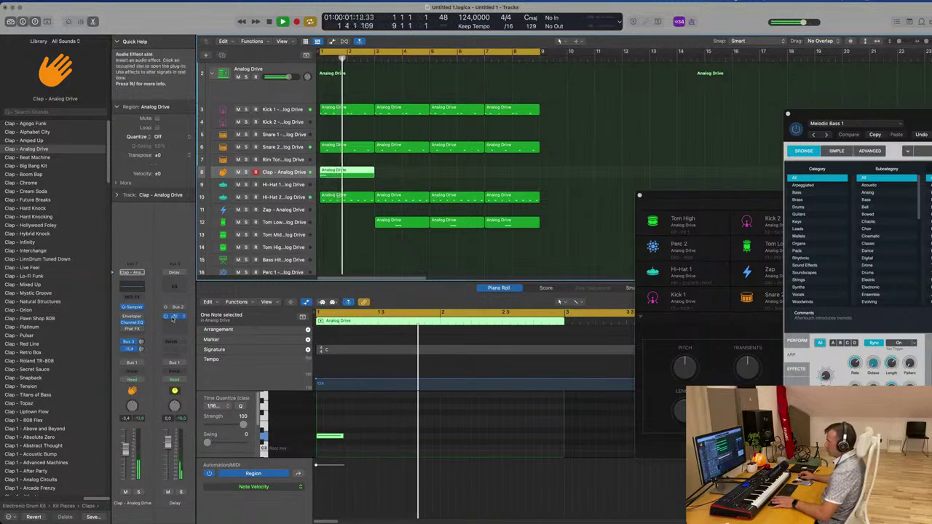
- Load the Dual 1/8 Note preset in the delay bus's Stereo Delay and readjust the Clap track's Bus 2 send
click(173, 318)
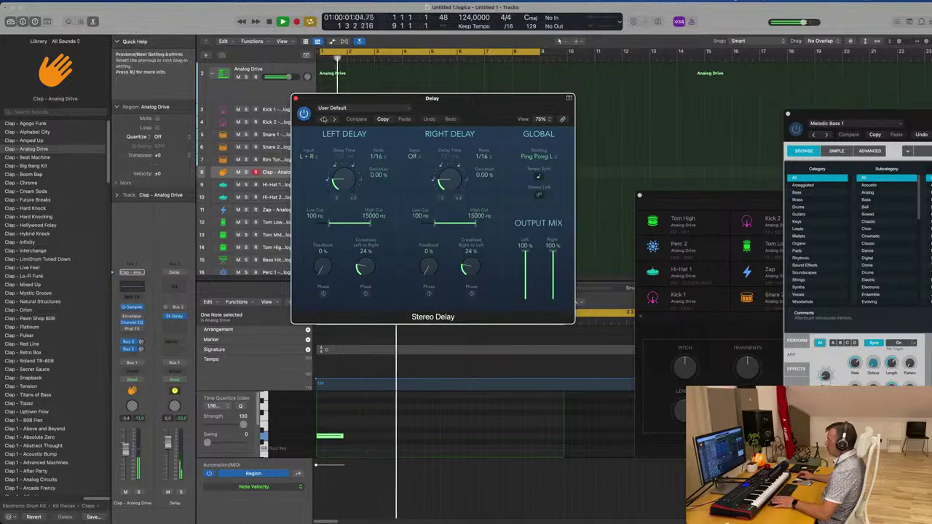
click(323, 119)
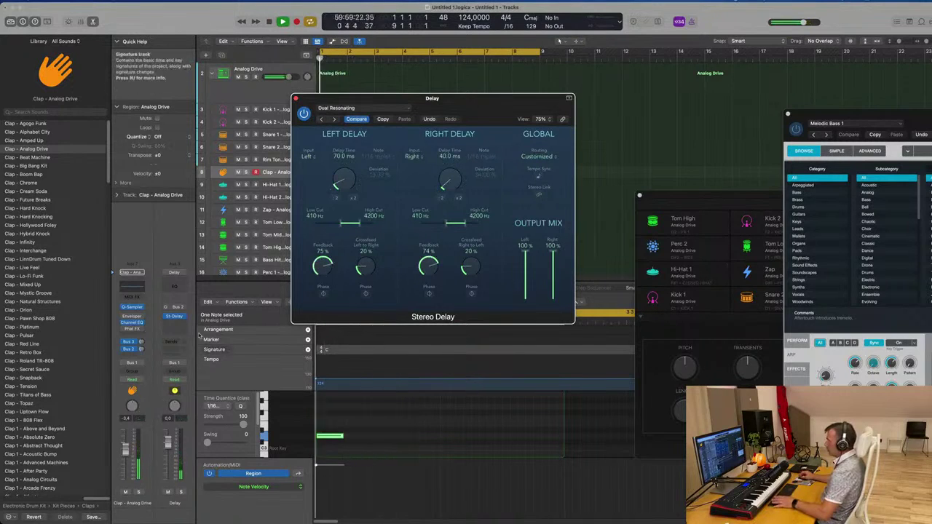
click(321, 120)
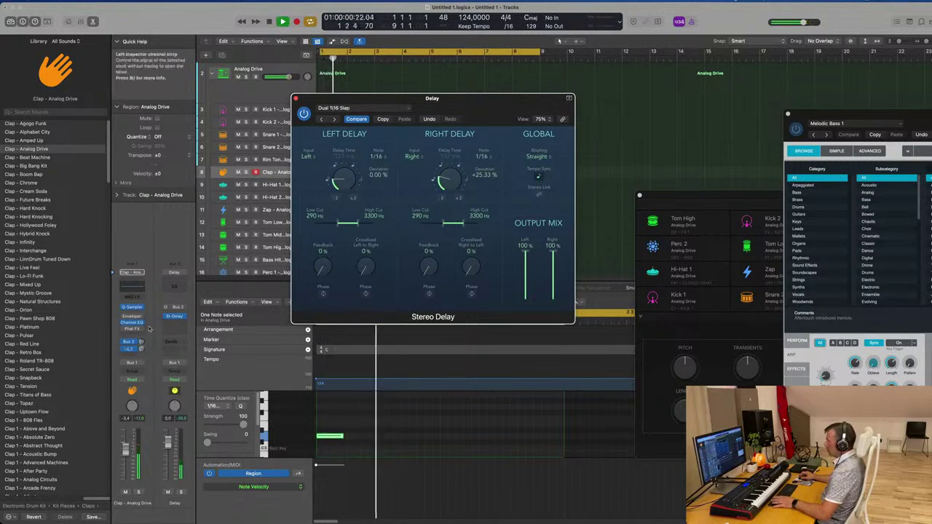
click(142, 349)
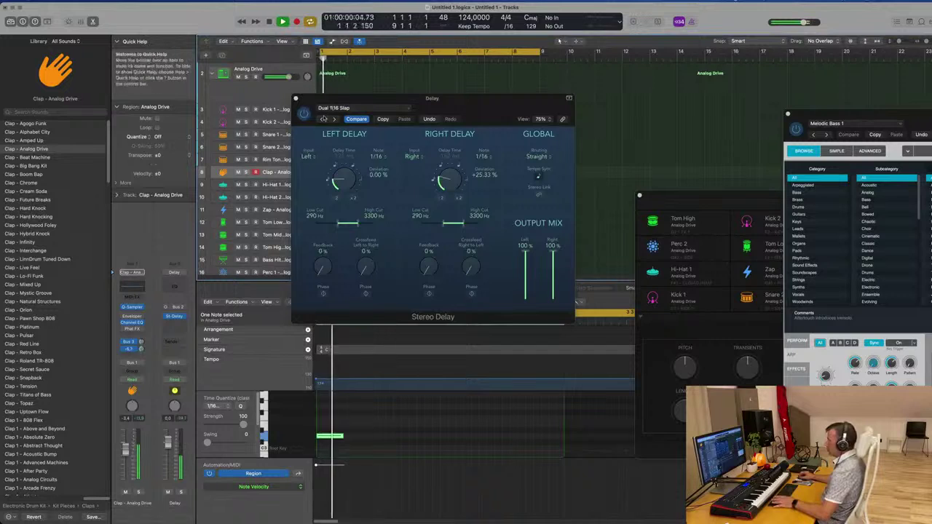
click(322, 120)
click(323, 121)
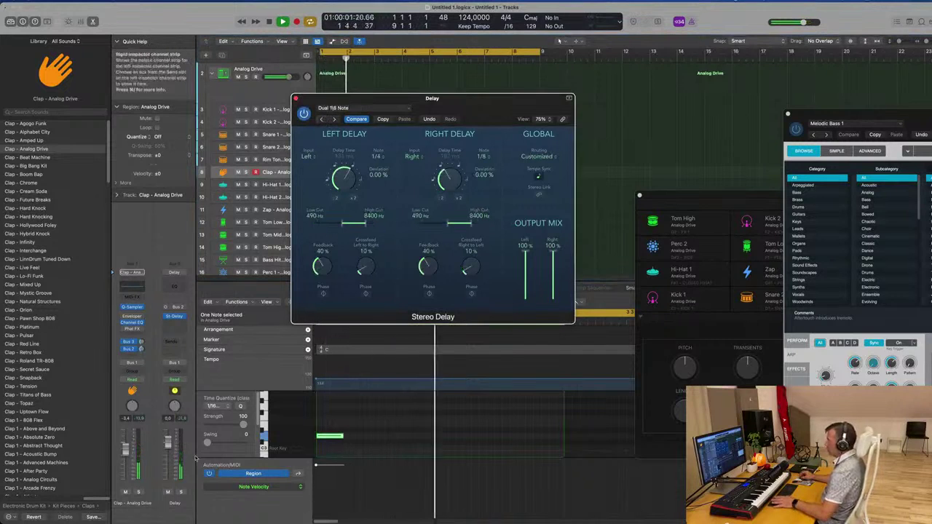
drag(141, 349, 142, 356)
click(297, 98)
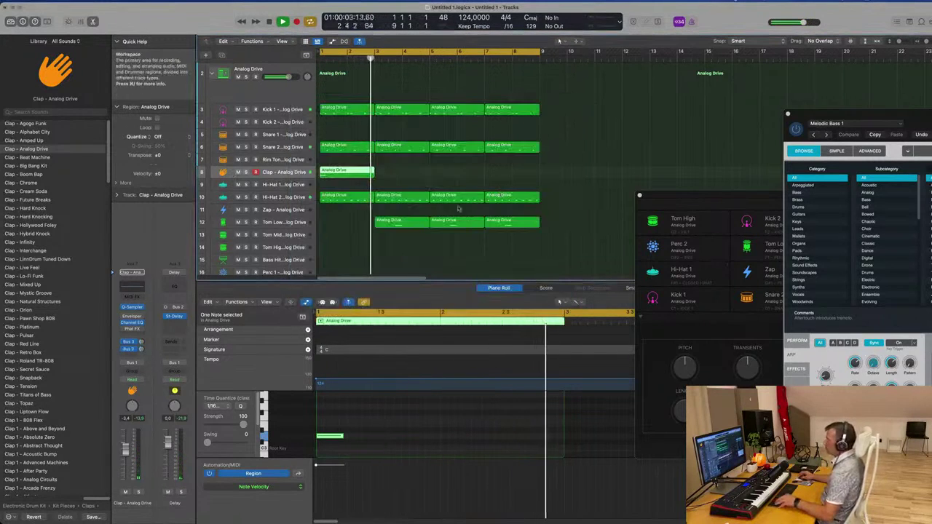
- Repeat the two-bar Clap region three times to fill bars 3 to 8
key(super+r)
key(super+r)
key(super+r)
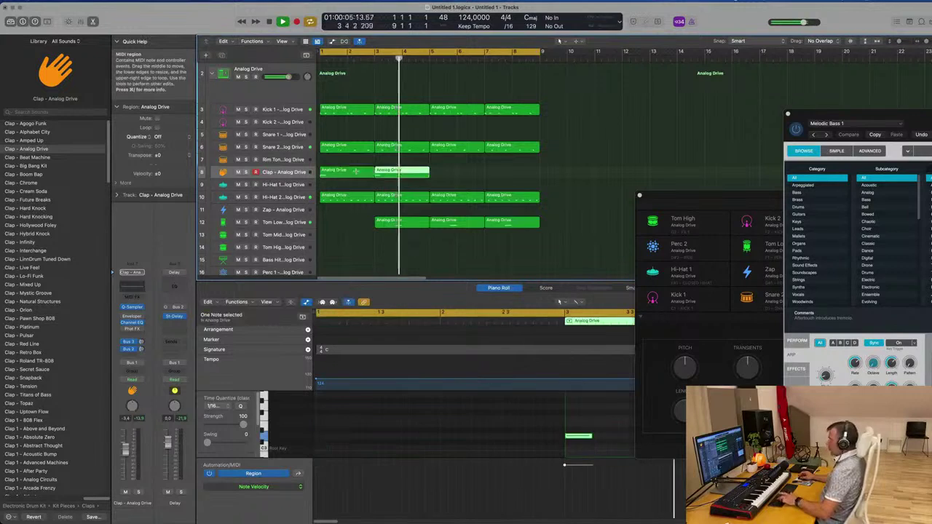
- Copy the Tom Low region from bar 3 back to bar 1 to fill the gap
click(394, 225)
drag(394, 227, 342, 221)
scroll(343, 221, up, 2)
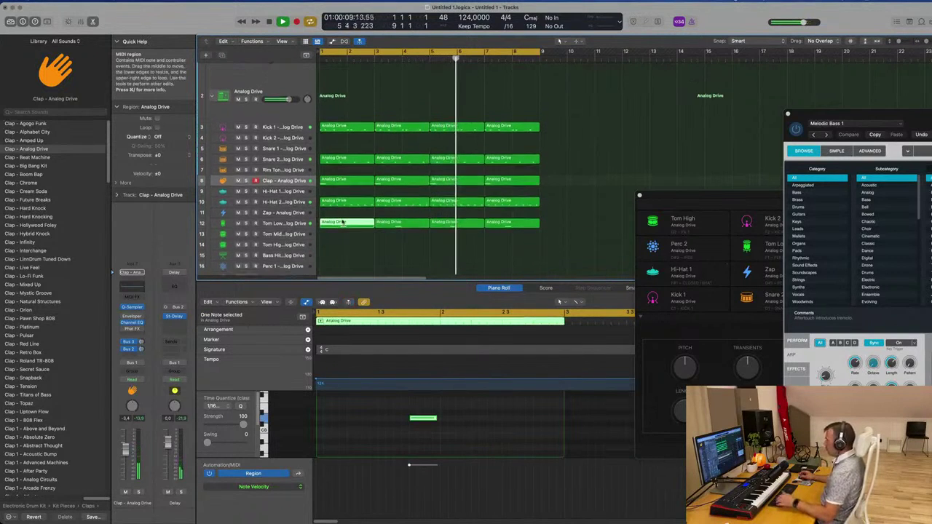
- Audition the Perc 1, Perc 2 and Noise tracks over the playing drum pattern
scroll(371, 230, down, 2)
scroll(373, 230, down, 2)
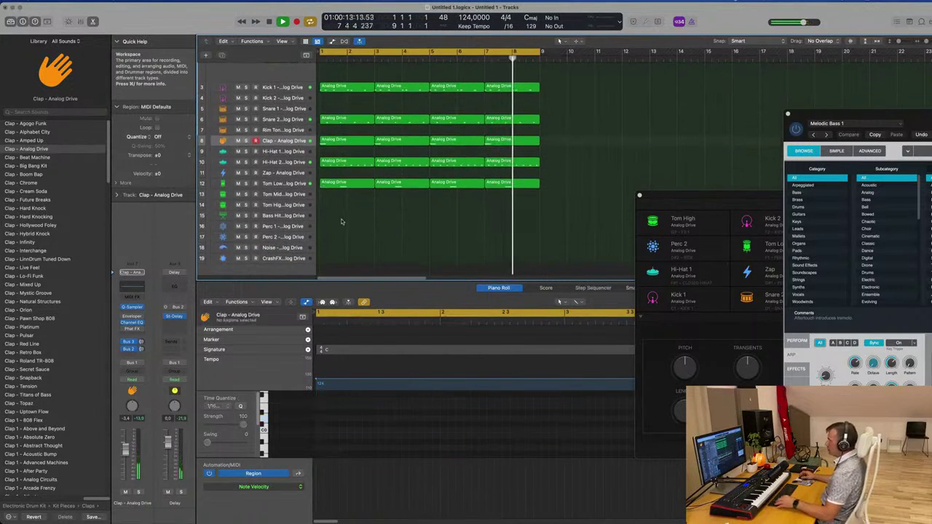
click(290, 226)
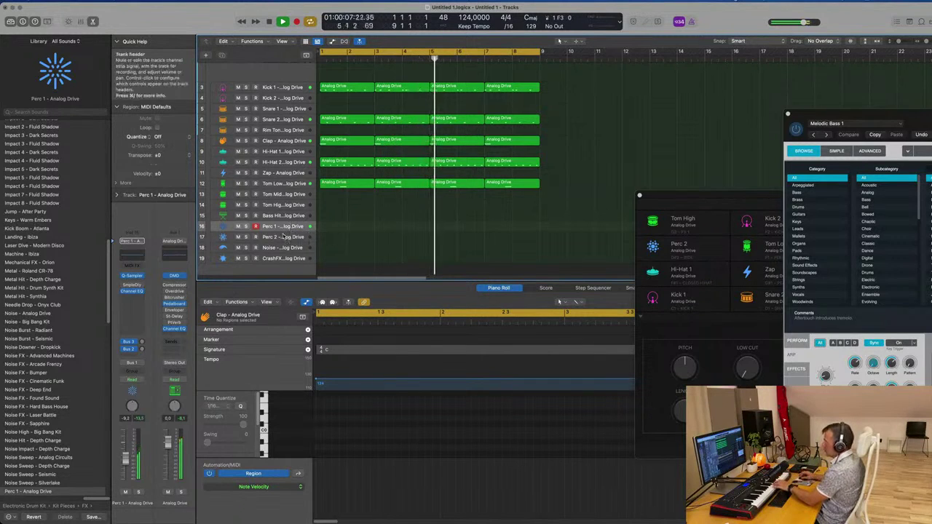
click(283, 237)
click(280, 248)
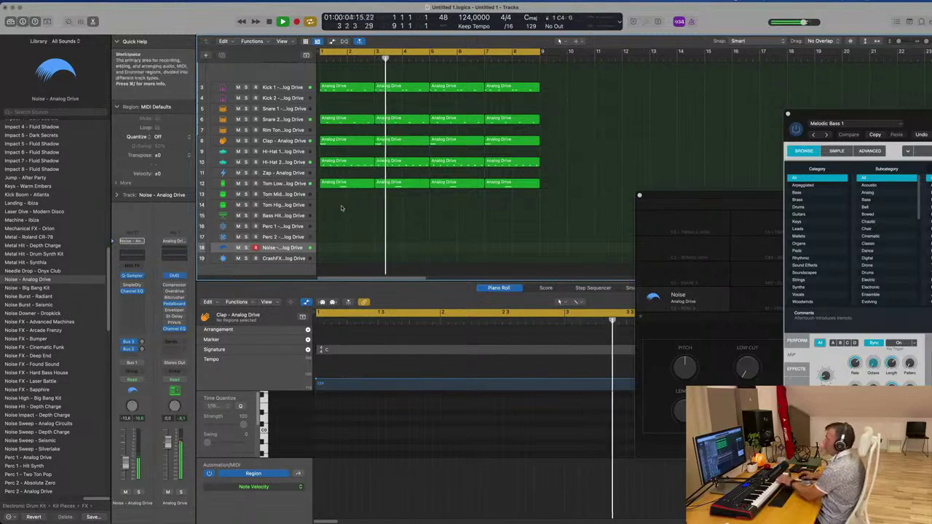
- Copy the first Clap region to the Noise track at the middle of bar 2 and play from the beginning
click(351, 142)
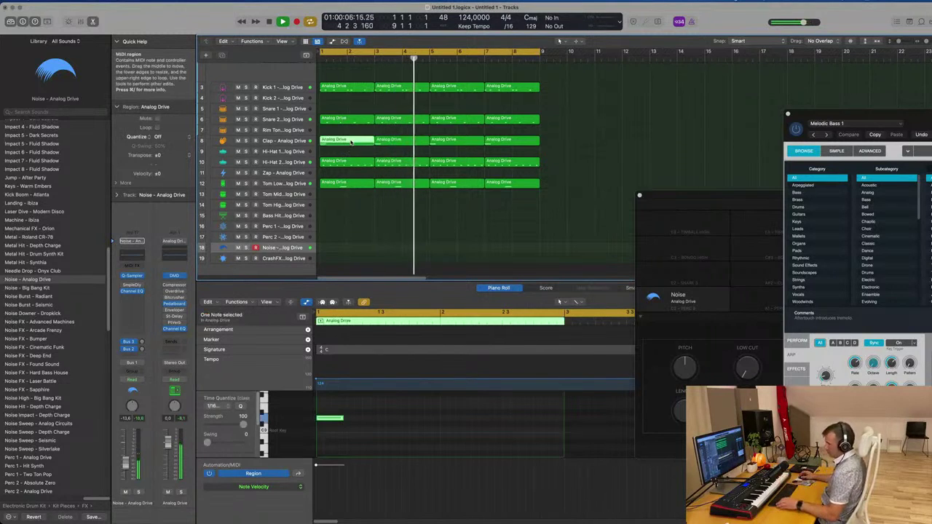
drag(350, 141, 393, 252)
key(Return)
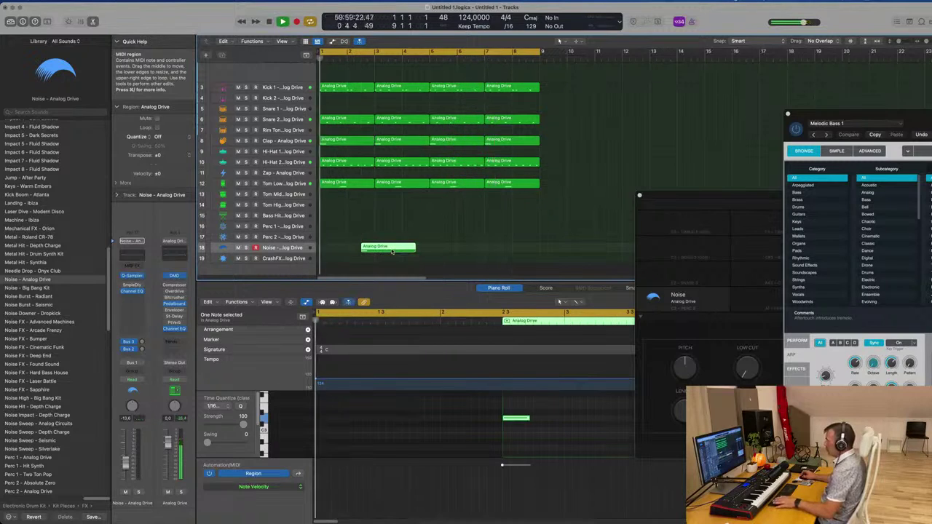
- Split the Noise region at bar 3, delete the part after it, and select the remaining half-bar region
click(437, 247)
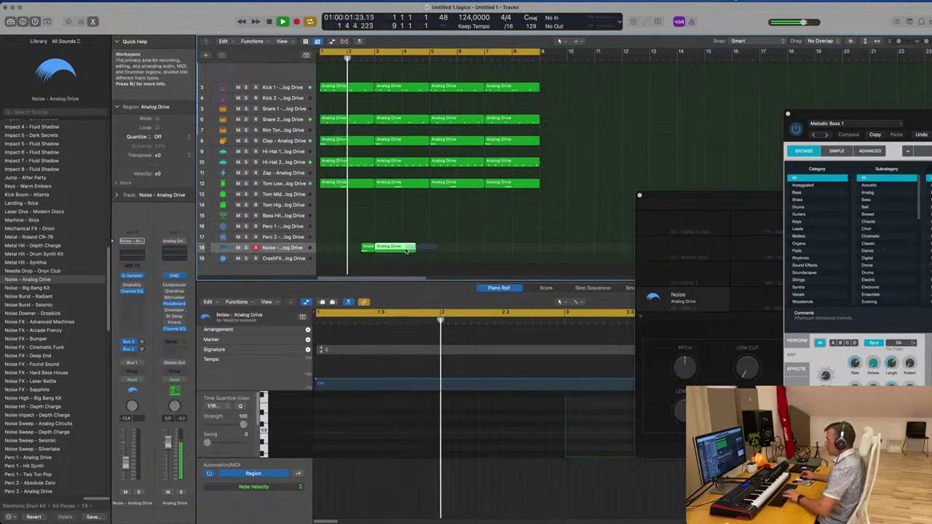
click(398, 246)
key(BackSpace)
click(370, 249)
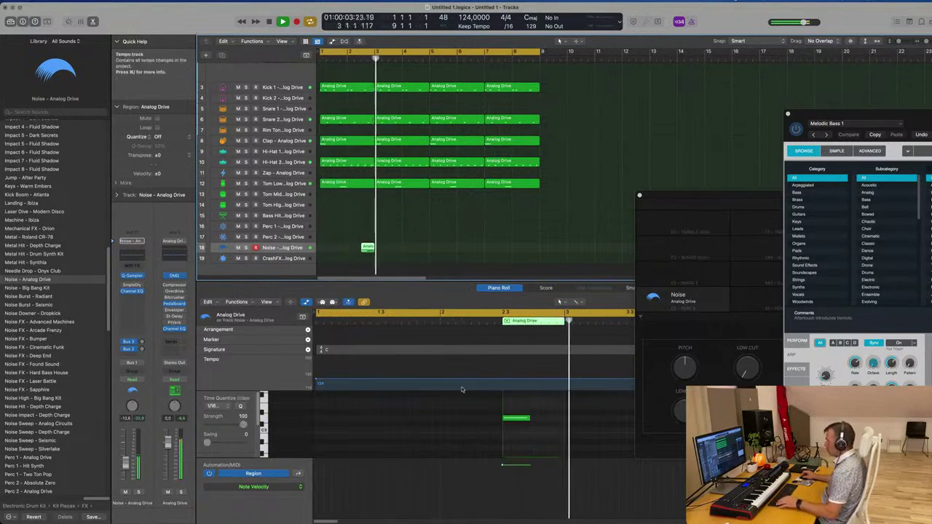
- Copy the half-bar Noise region from bar 2 to the middle of bar 6 and play from the beginning
click(519, 419)
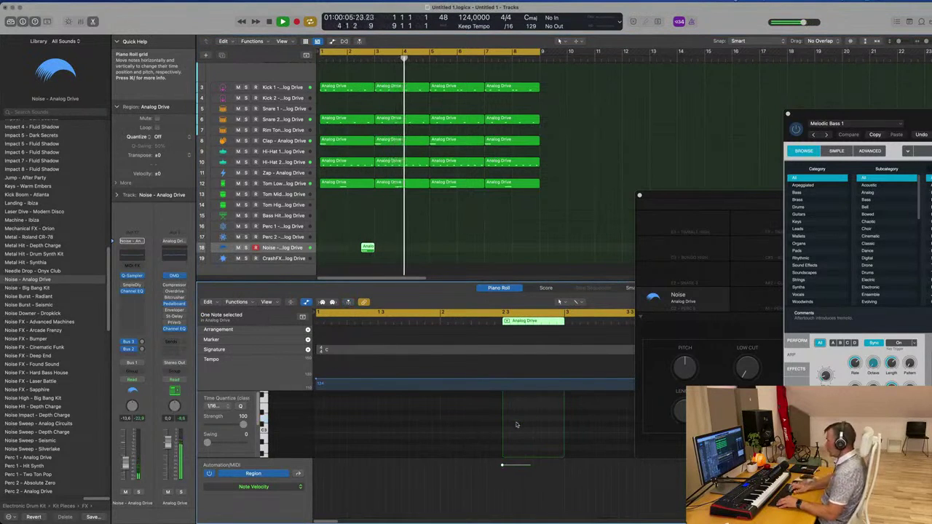
click(367, 248)
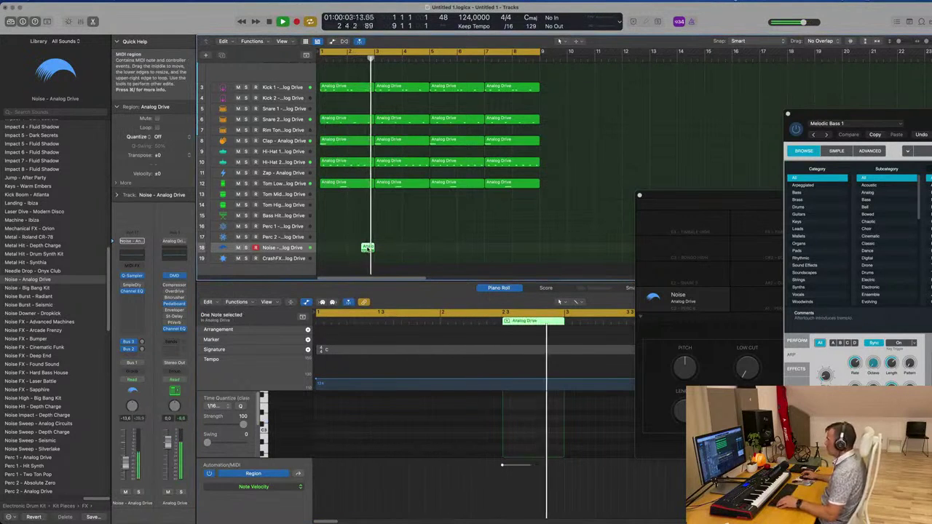
drag(368, 248, 492, 257)
key(Return)
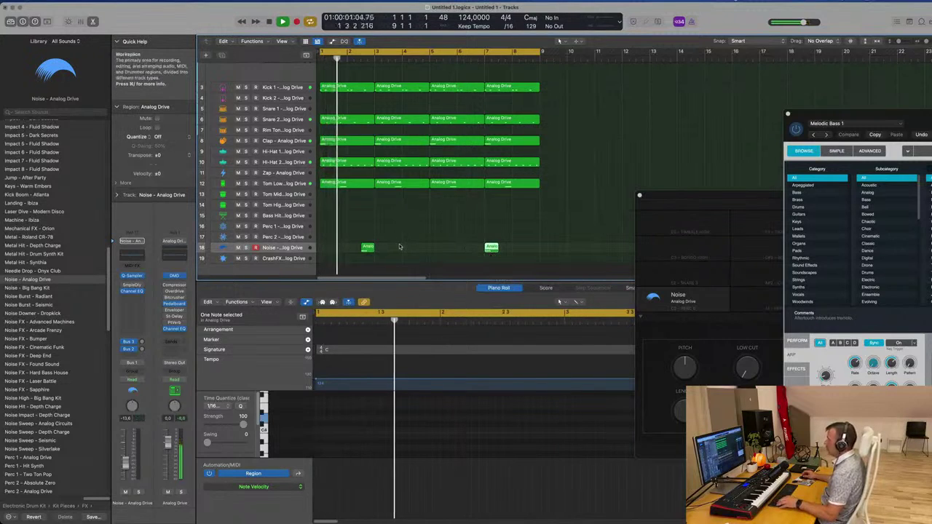
drag(492, 248, 478, 249)
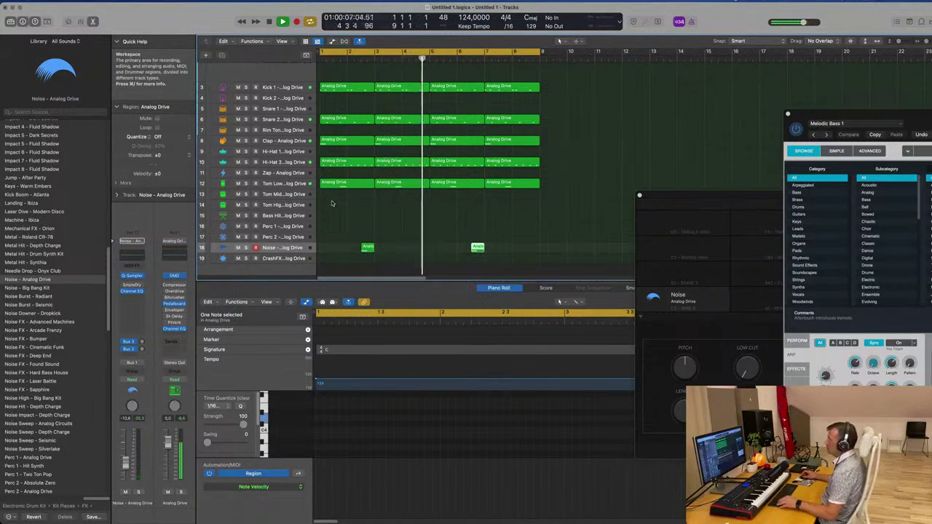
- Copy the first Hi-Hat 2 region onto the Hi-Hat 1 track at bar 1 and stop playback at the beginning
scroll(335, 211, up, 2)
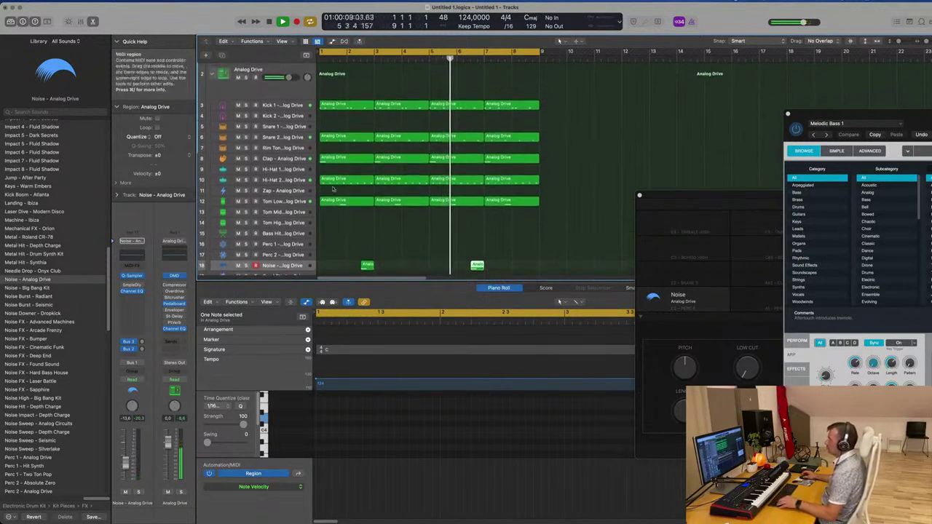
click(347, 181)
drag(347, 182, 347, 172)
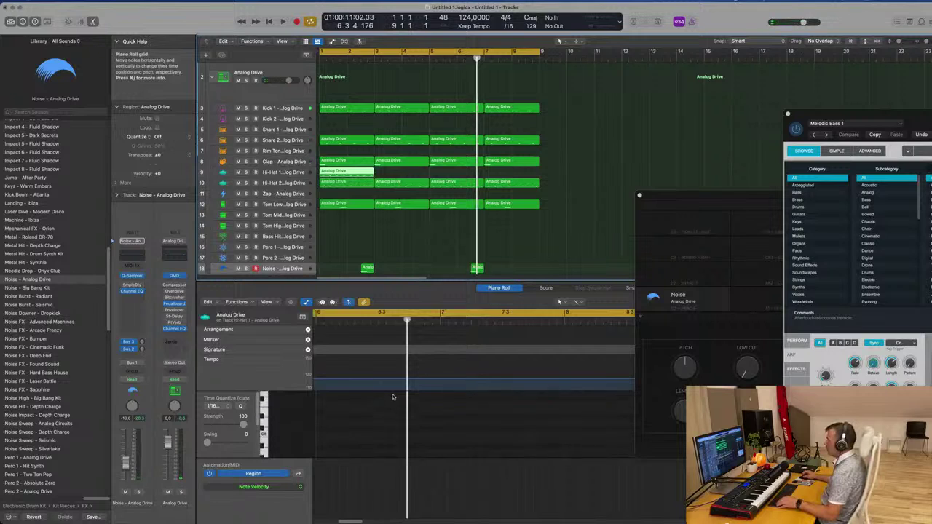
key(Return)
key(space)
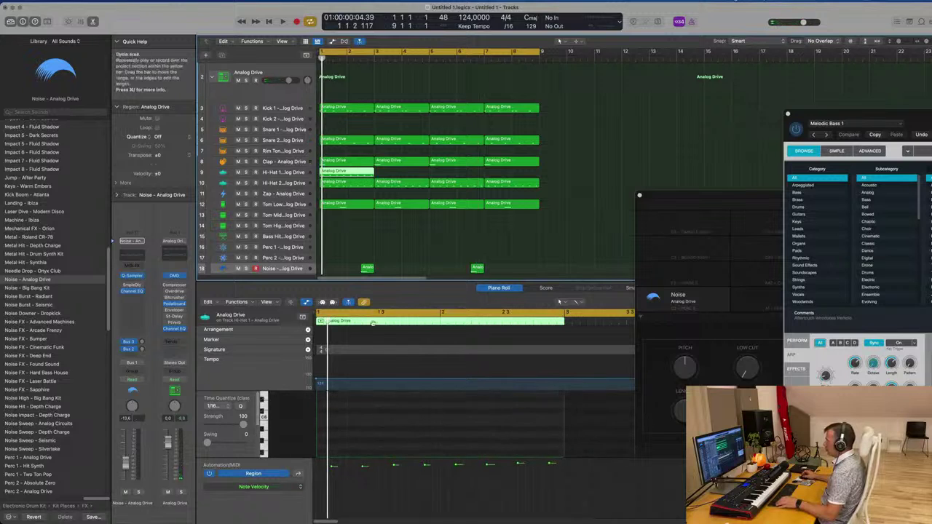
- Rework the Hi-Hat 1 region into three sixteenth notes per beat, leaving the off-beats empty, and play it from the beginning
scroll(403, 422, up, 3)
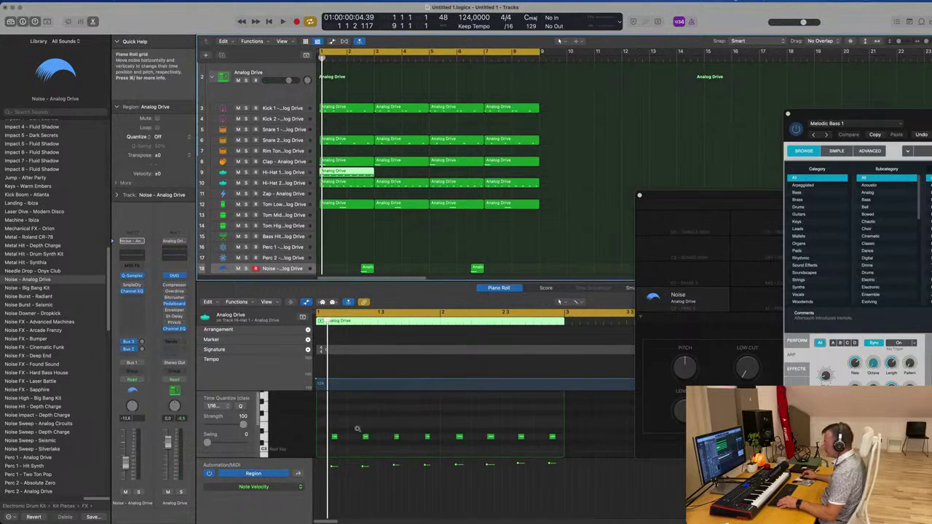
scroll(357, 429, up, 3)
scroll(362, 430, left, 1)
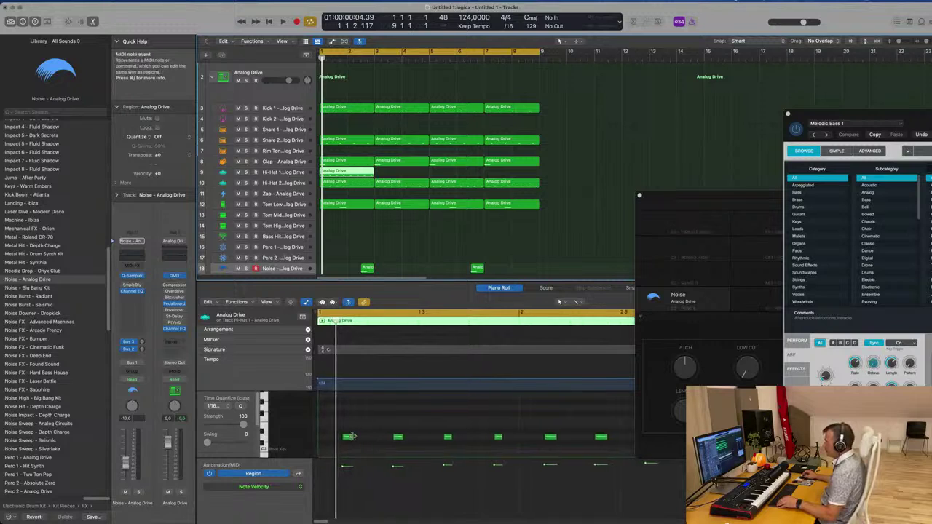
drag(348, 439, 322, 438)
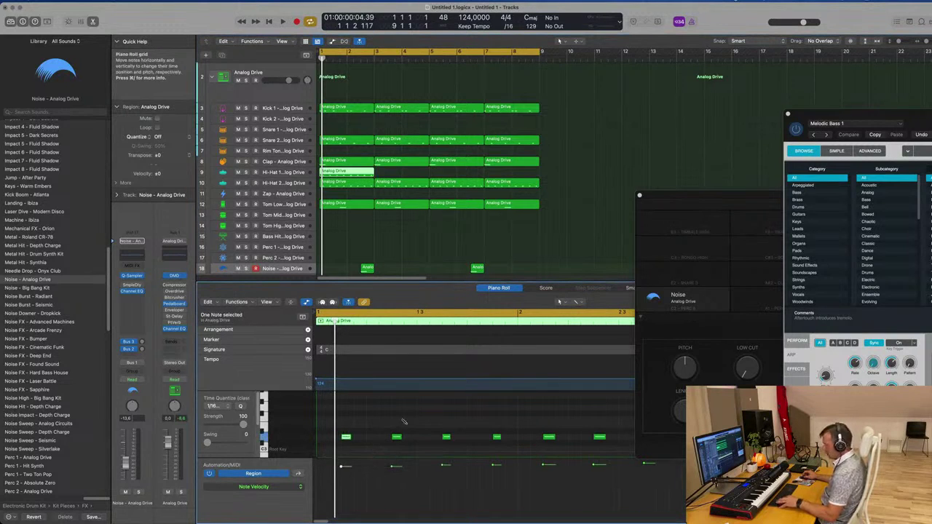
mouse_move(342, 438)
mouse_down()
mouse_move(325, 437)
mouse_move(356, 439)
mouse_up()
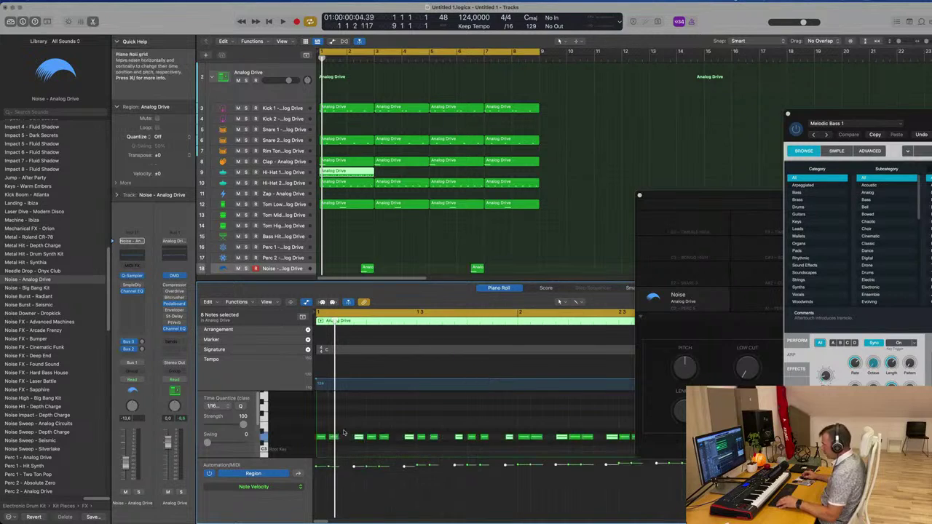
key(space)
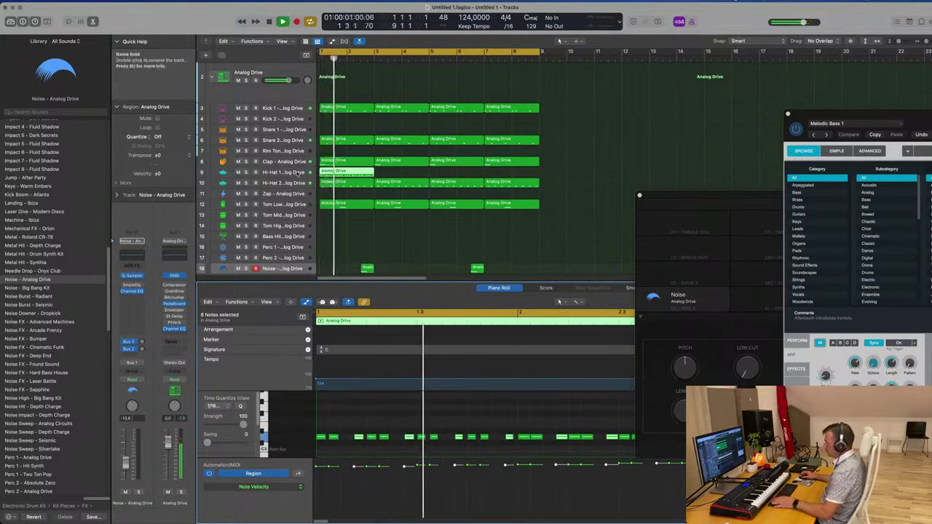
key(Return)
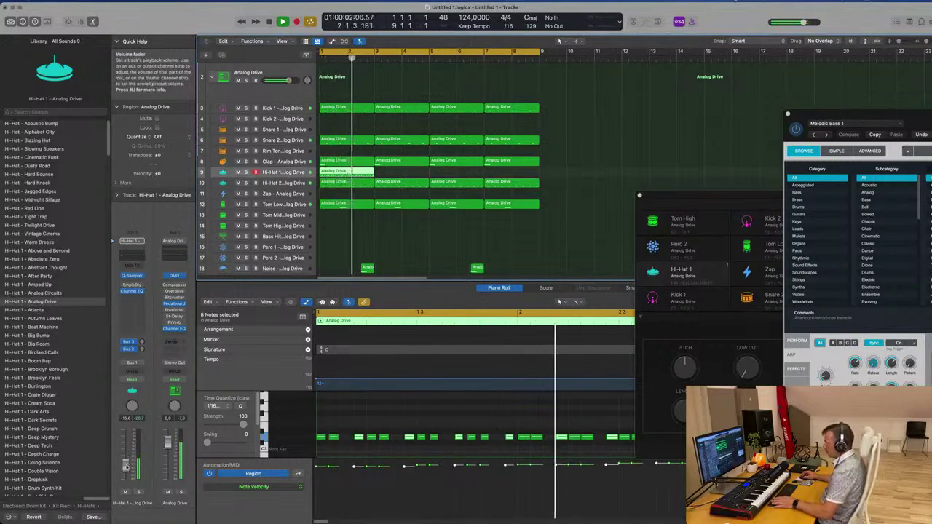
- Repeat the two-bar Hi-Hat 1 region three times so it fills all eight bars
key(Return)
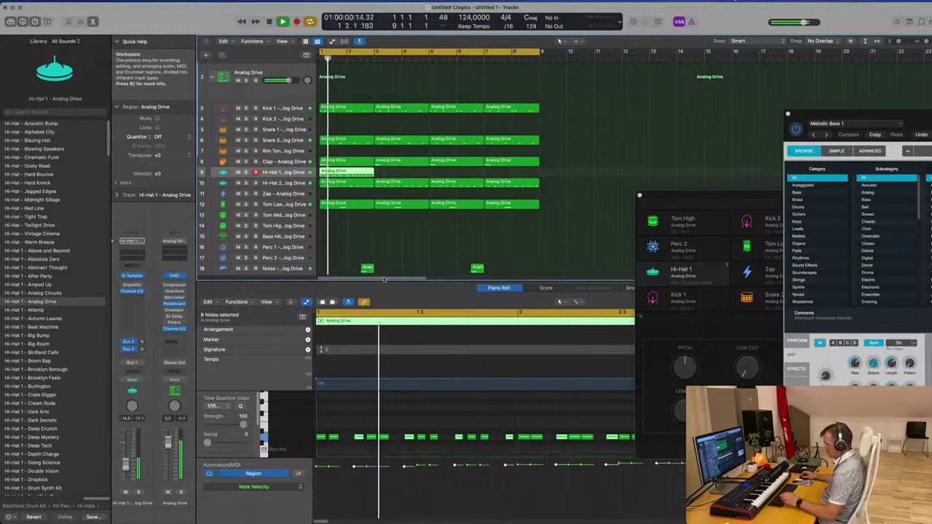
key(super+r)
key(super+r)
key(super+r)
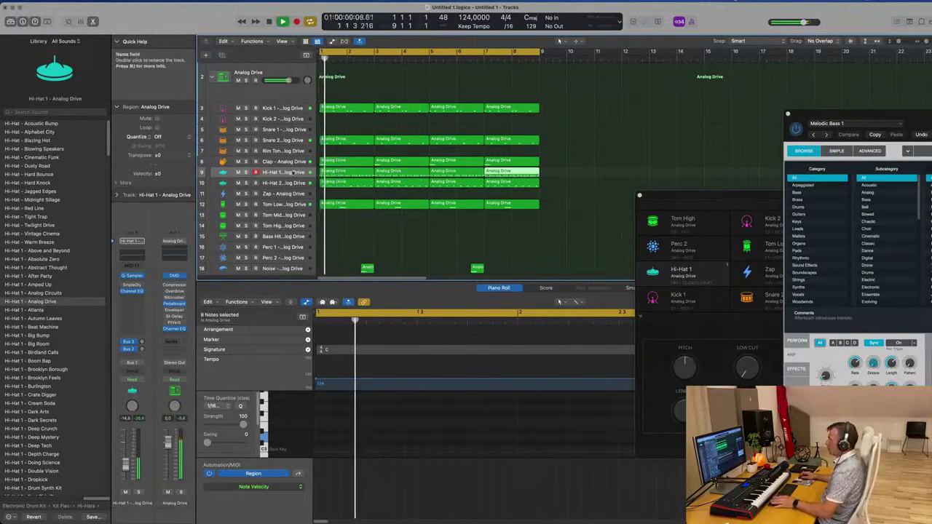
- Select all Hi-Hat 1 regions and their notes, raise the track's Bus 2 delay send, and play from the beginning
click(283, 173)
click(426, 429)
key(super+a)
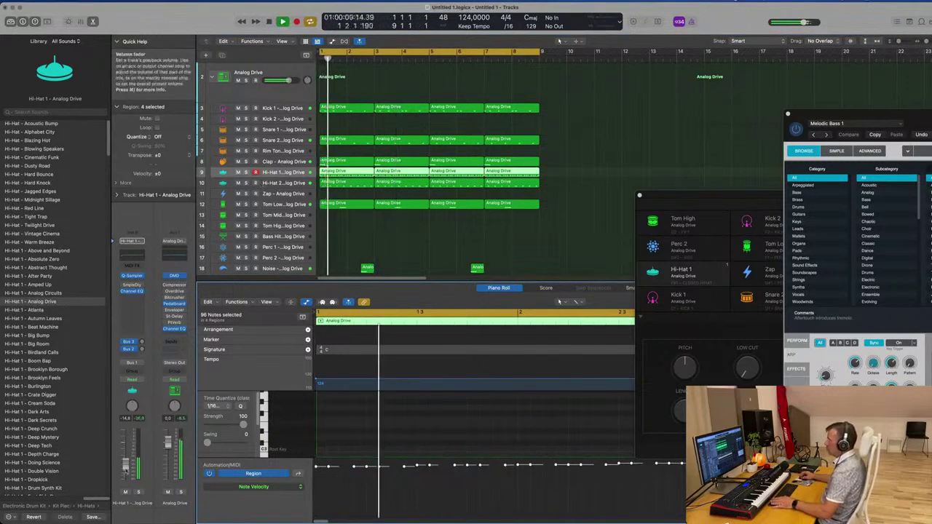
click(142, 352)
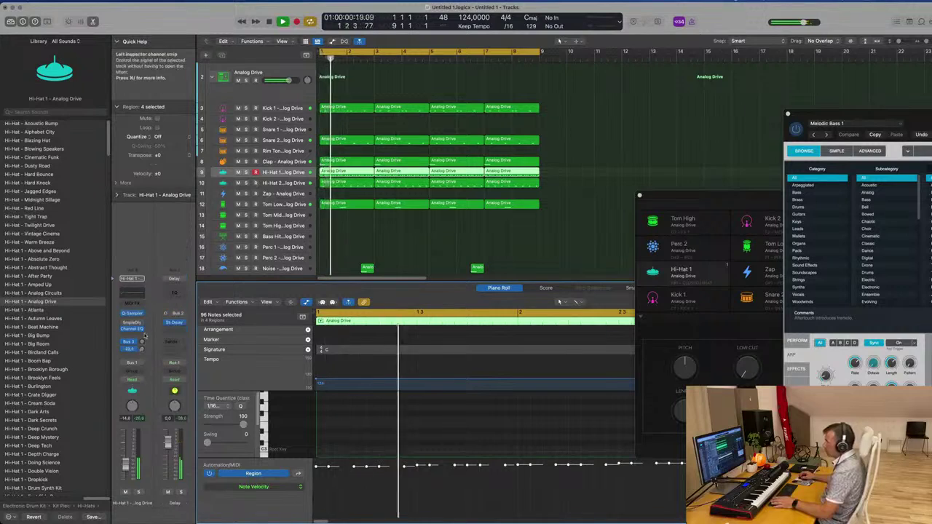
drag(143, 353, 142, 337)
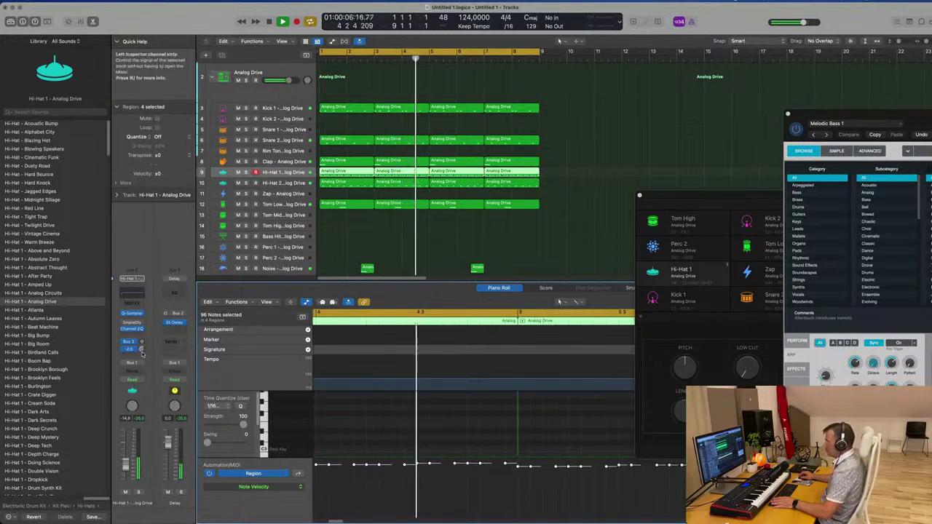
key(Return)
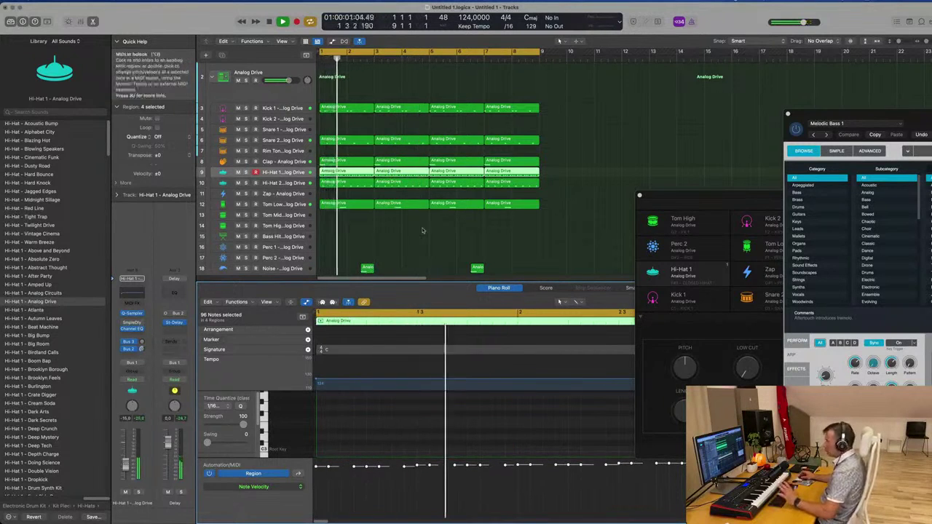
- Audition the Bass Hit, Tom Mid, Tom High and Rim Tone tracks over the playing drum pattern
scroll(430, 235, down, 2)
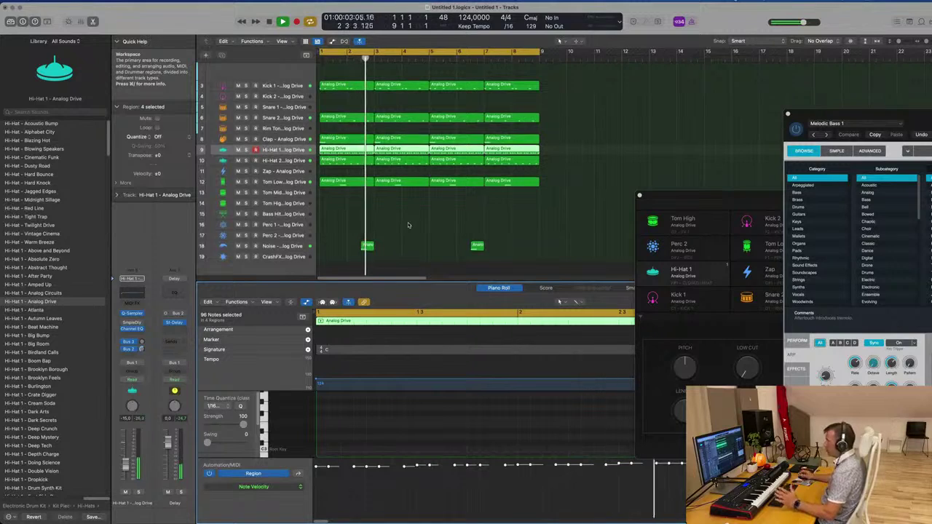
click(285, 214)
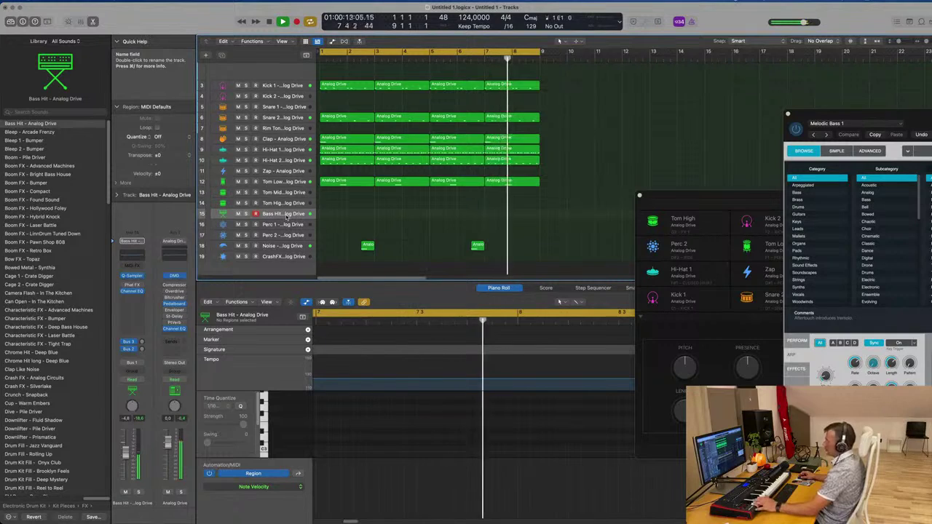
scroll(285, 204, up, 1)
click(286, 201)
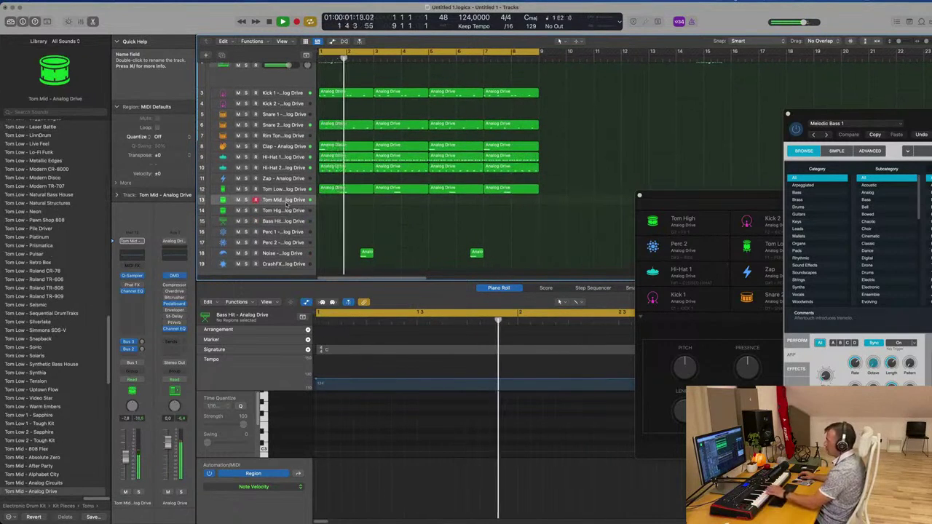
click(290, 211)
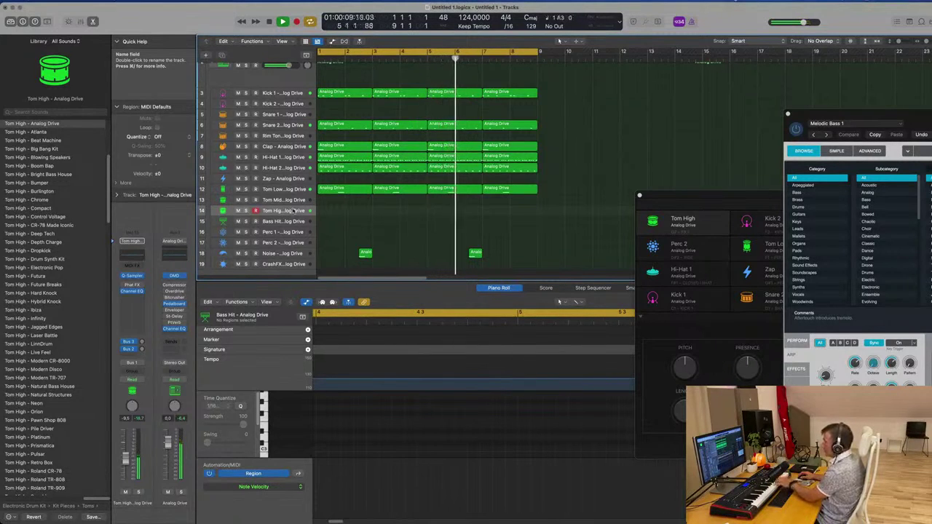
scroll(292, 204, up, 1)
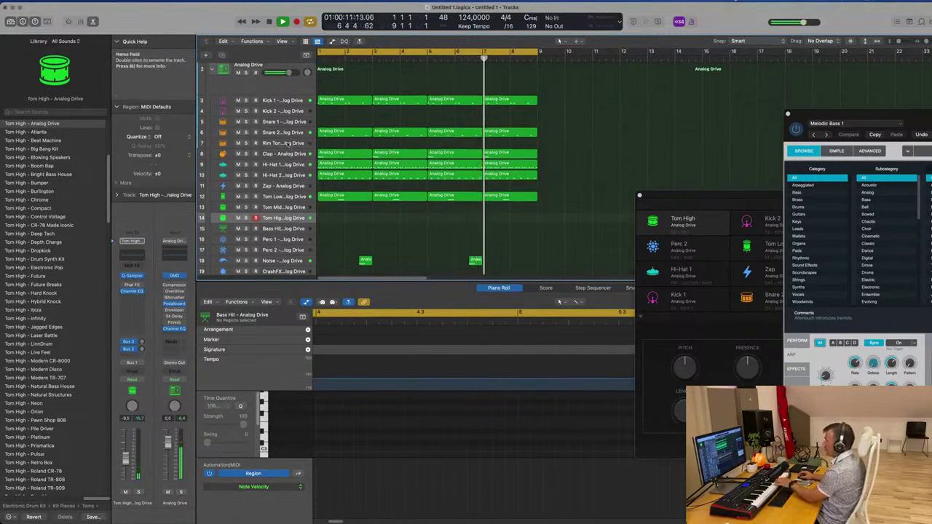
click(289, 143)
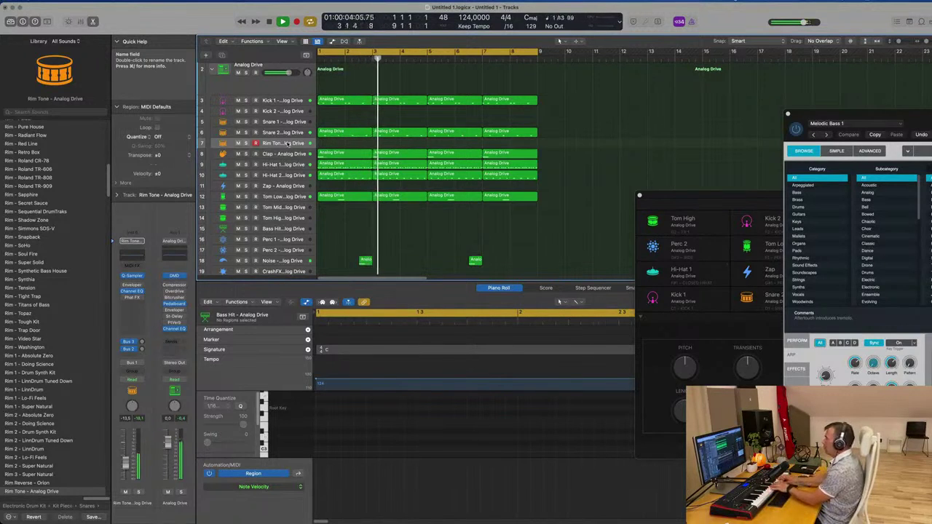
- Copy the first Snare 2 region onto the Rim Tone track at bar 1 and listen to it from the beginning
click(355, 132)
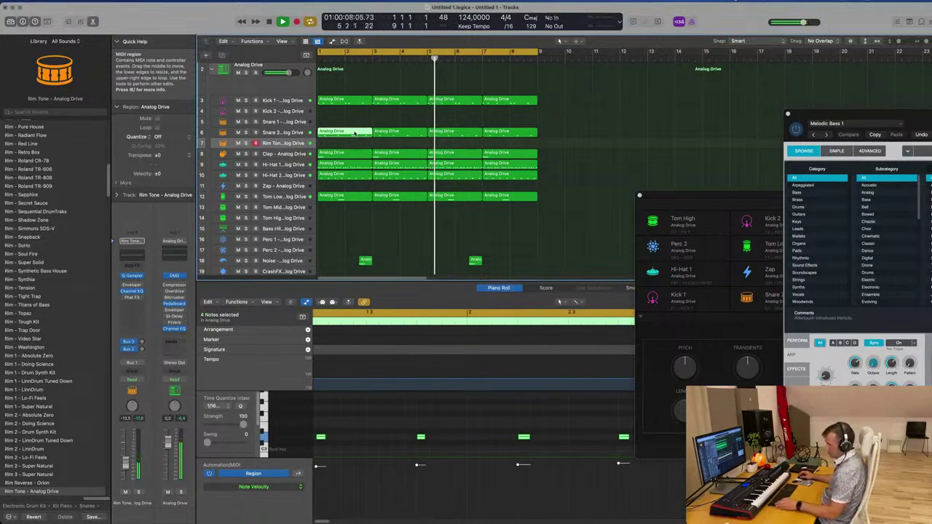
drag(355, 134, 345, 143)
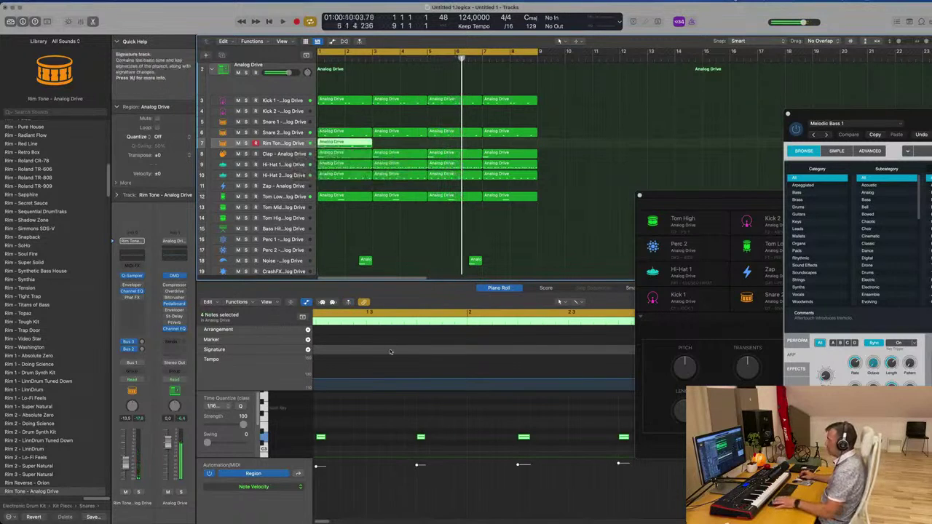
key(Return)
scroll(391, 429, left, 4)
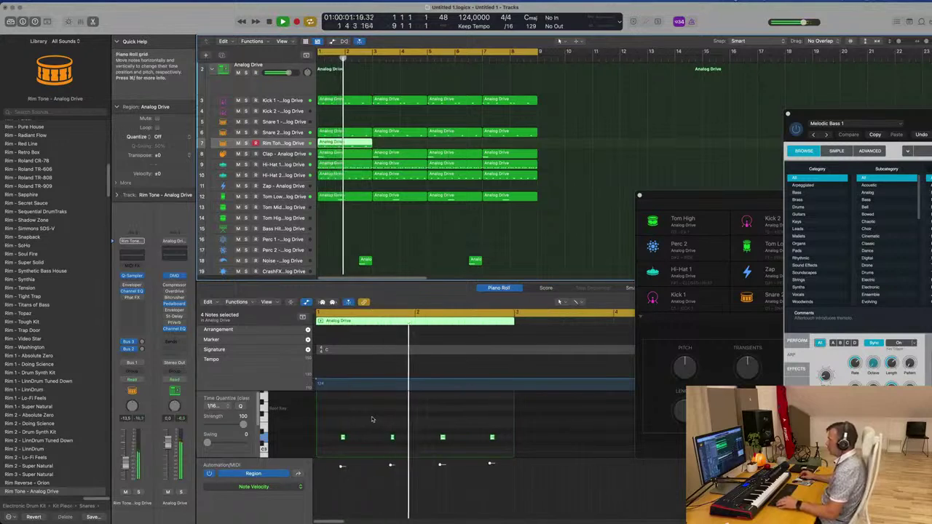
click(388, 148)
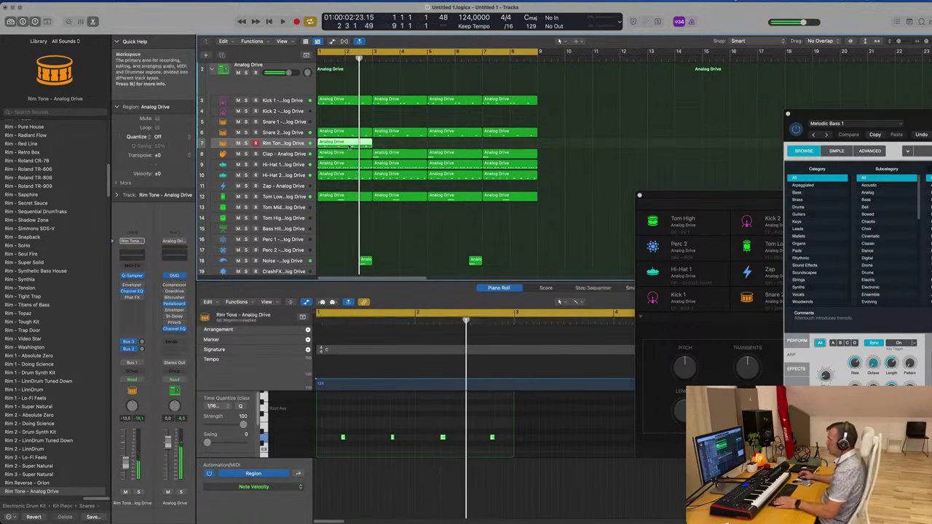
- Repeat the Rim Tone region three times to fill eight bars, select all its regions, and play from the beginning
click(348, 146)
key(super+r)
key(super+r)
key(Return)
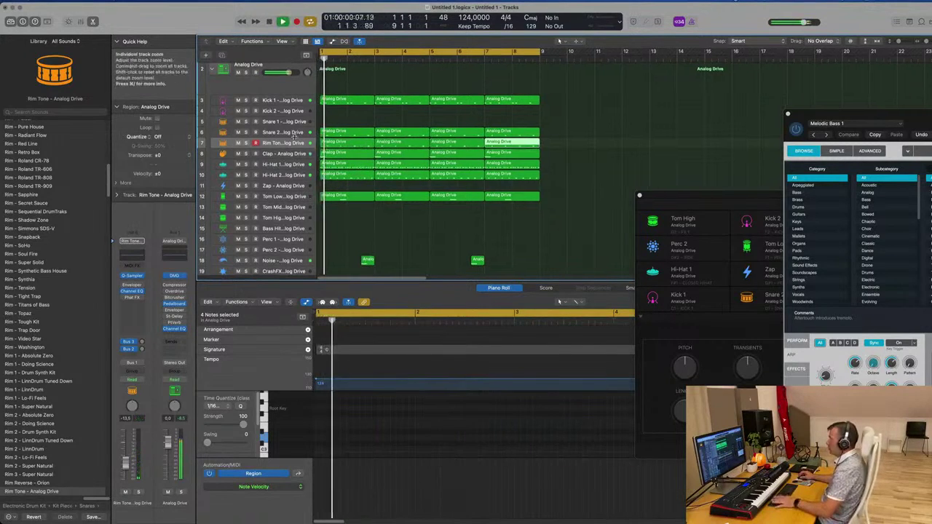
click(283, 143)
key(space)
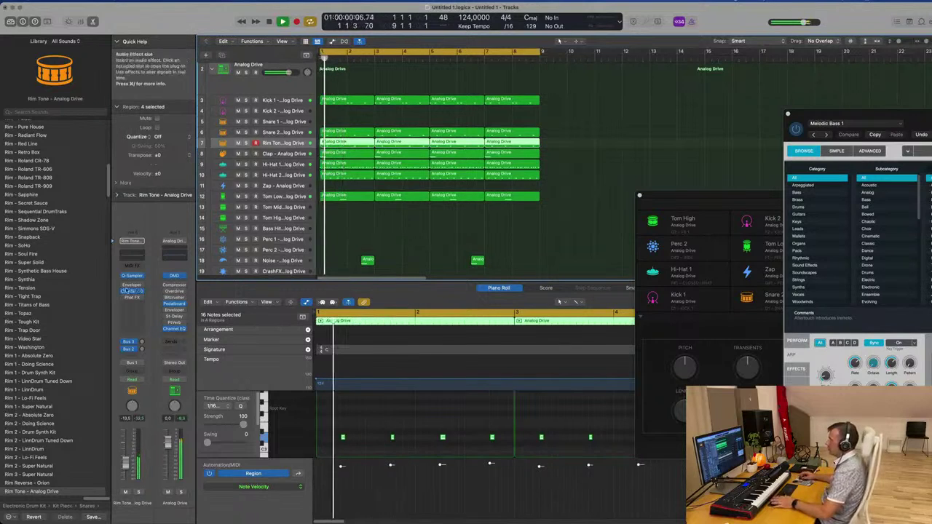
- Open the Rim Tone track's Quick Sampler and set the LFO 1 waveform to Square
click(133, 276)
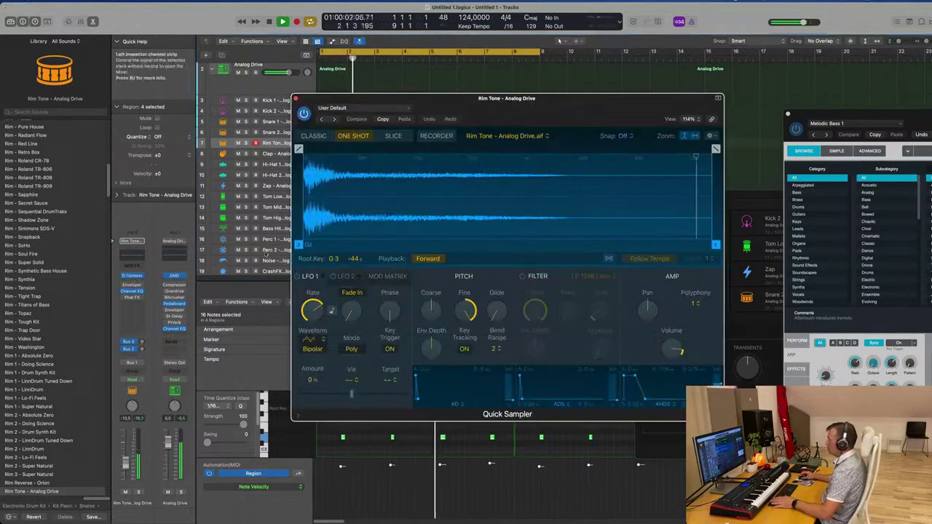
drag(581, 102, 514, 89)
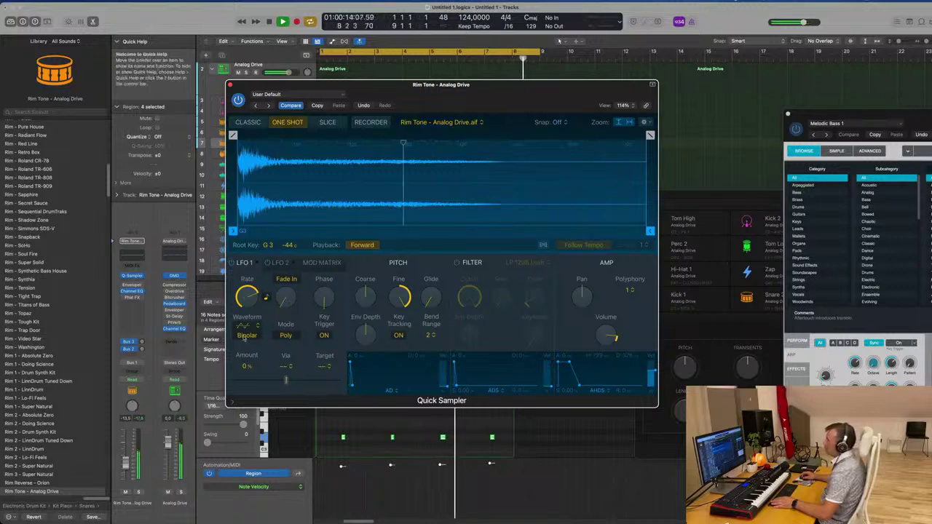
click(247, 326)
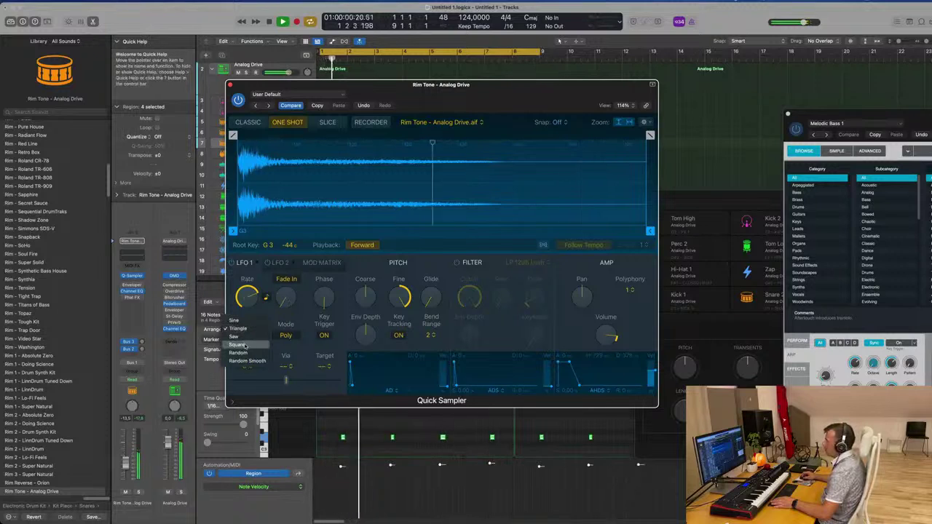
click(249, 327)
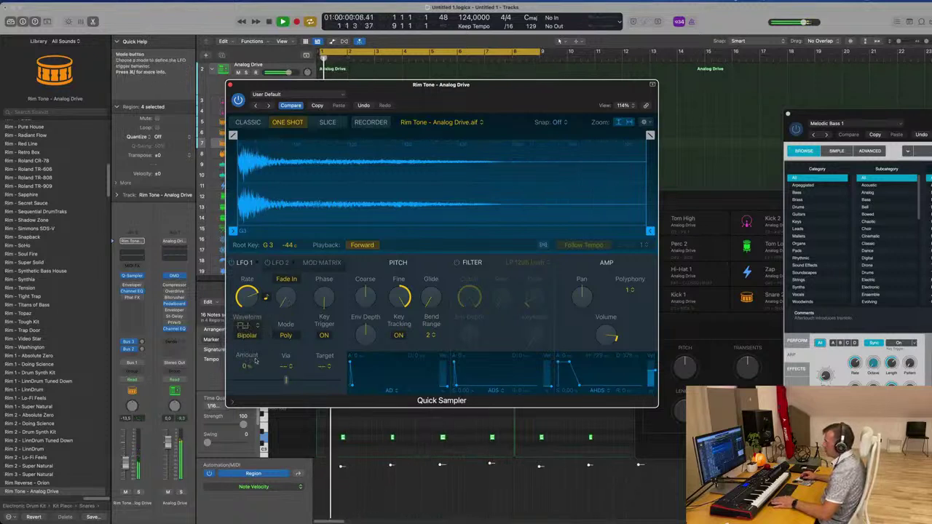
- Route LFO 1 via the Amp Envelope and spread its amount across the full range from -100
drag(285, 379, 291, 379)
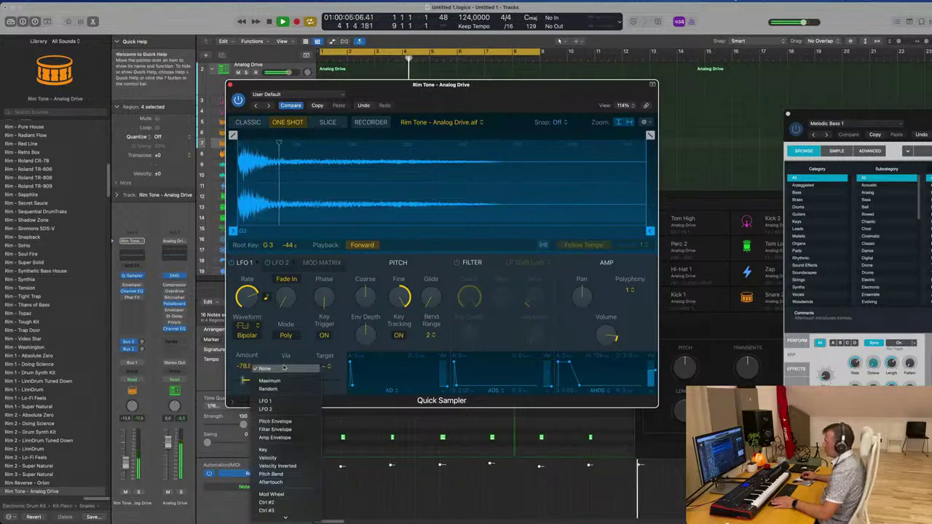
click(276, 437)
mouse_move(334, 382)
mouse_down()
mouse_move(231, 382)
mouse_move(341, 381)
mouse_up()
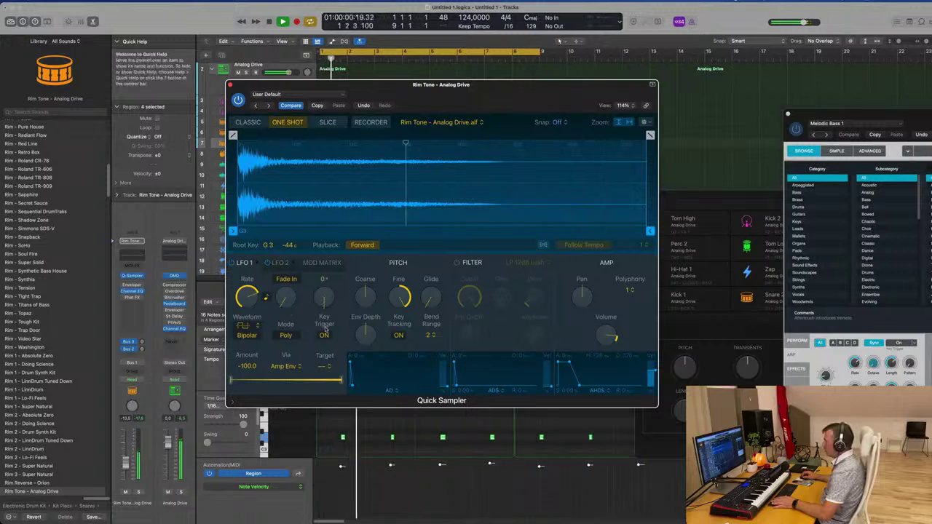
- Set LFO 1's phase to about 160 degrees and its mode to Mono, comparing unipolar with bipolar polarity
drag(323, 297, 327, 246)
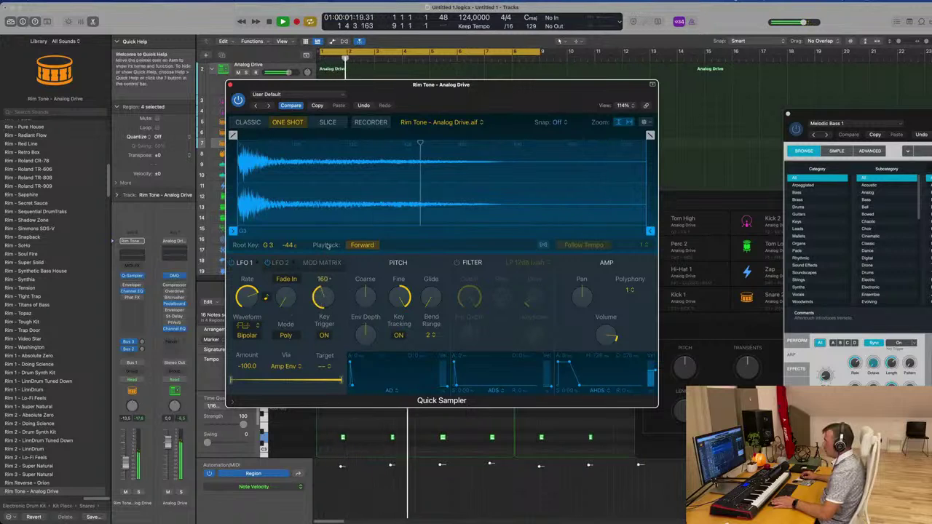
click(287, 336)
mouse_move(239, 300)
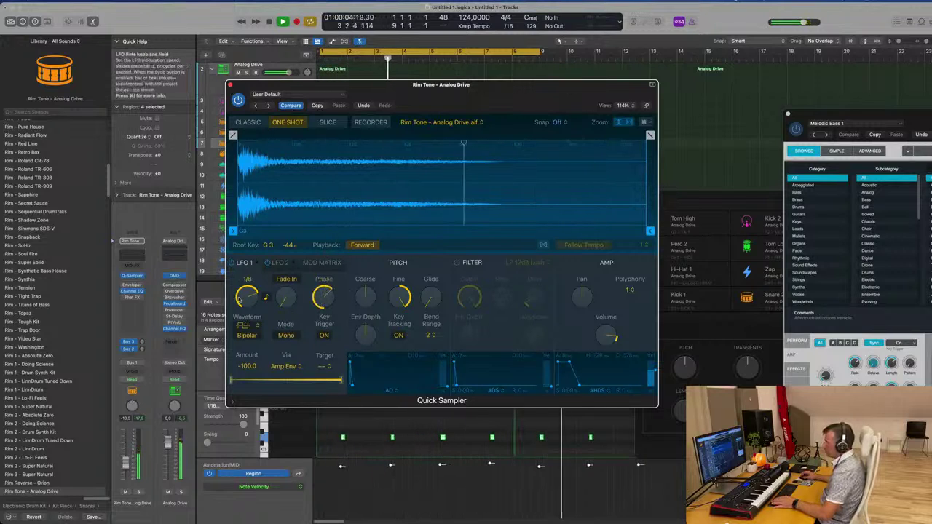
click(247, 335)
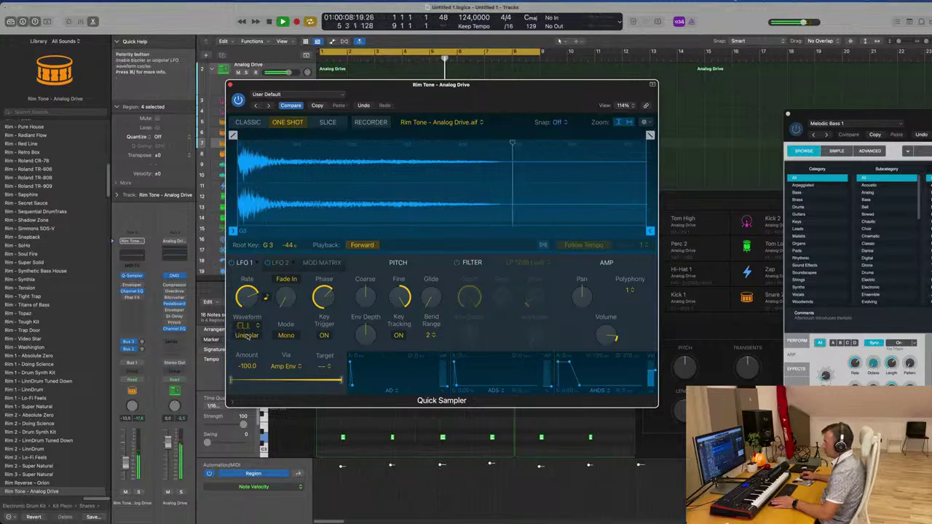
click(247, 336)
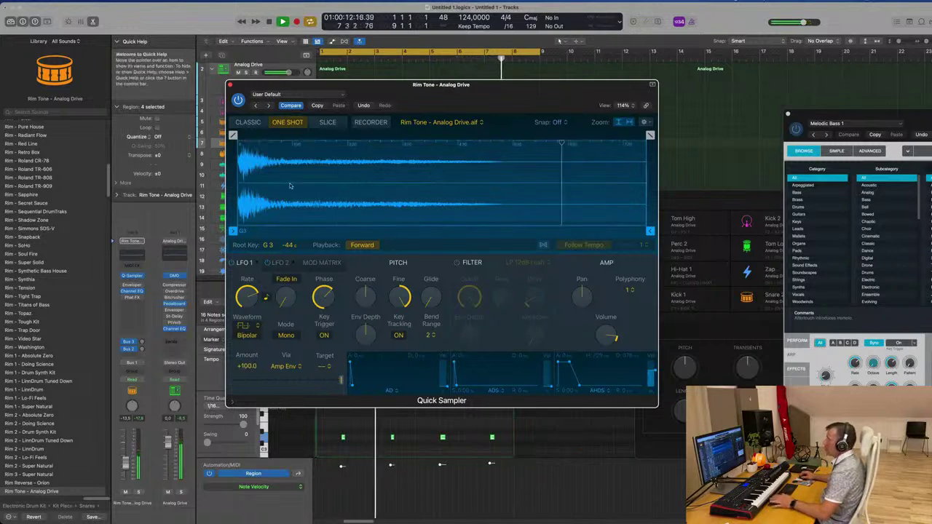
click(280, 265)
click(246, 263)
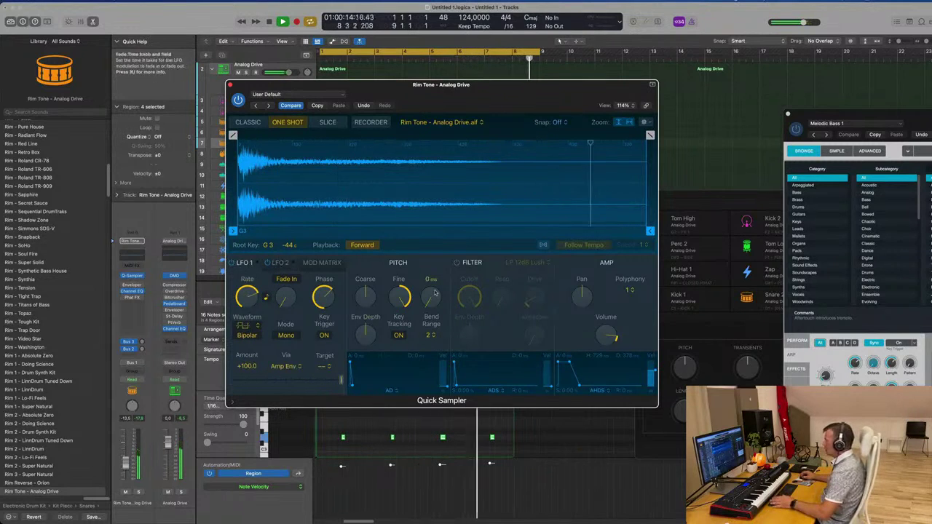
- Enable the LP 12dB Lush filter, shape its cutoff, and set LFO 1's Via source to Filter Envelope
click(456, 263)
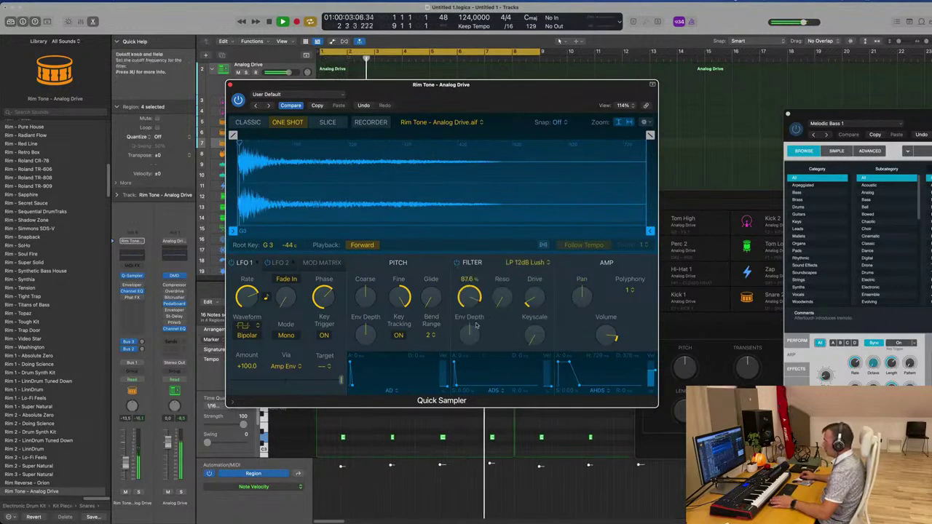
drag(477, 326, 483, 345)
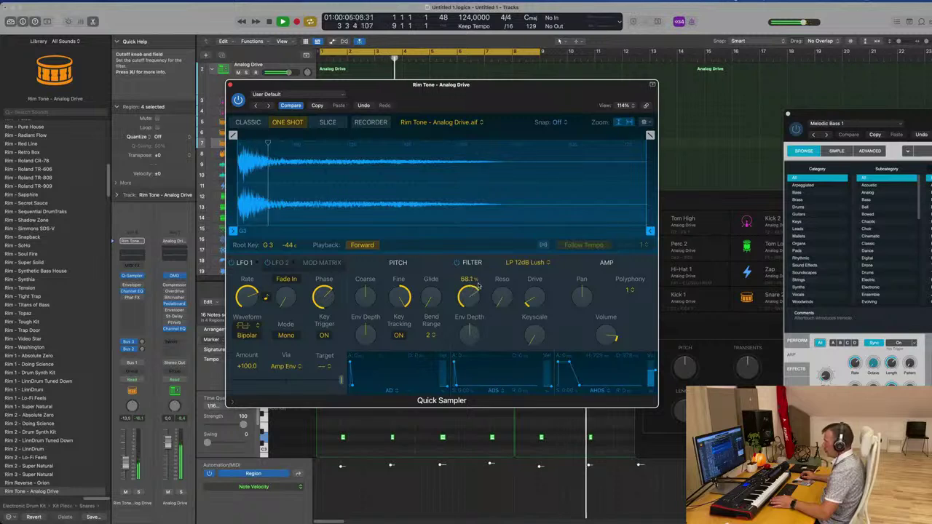
click(287, 366)
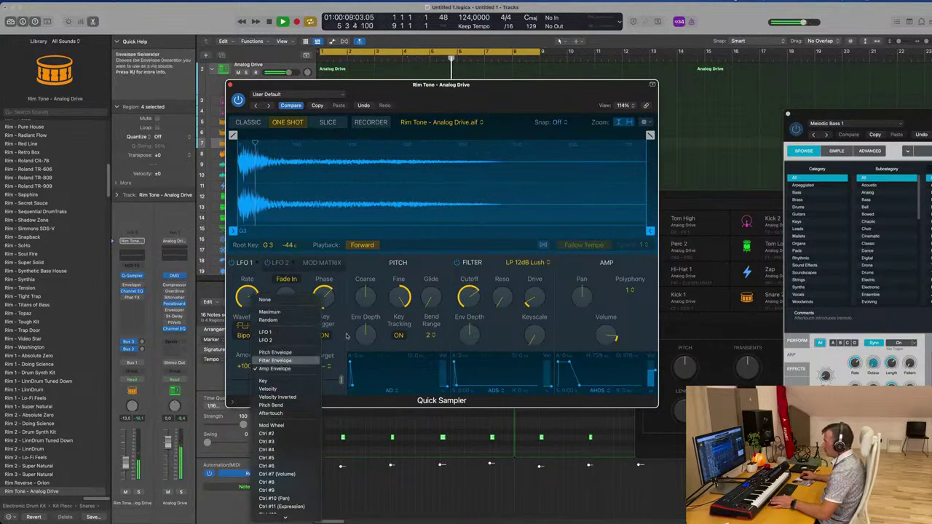
click(275, 361)
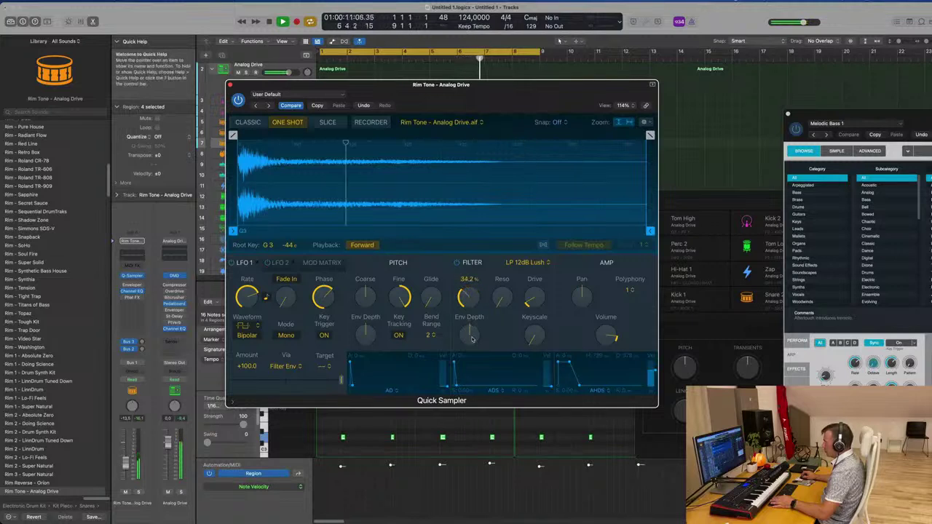
drag(473, 342, 498, 274)
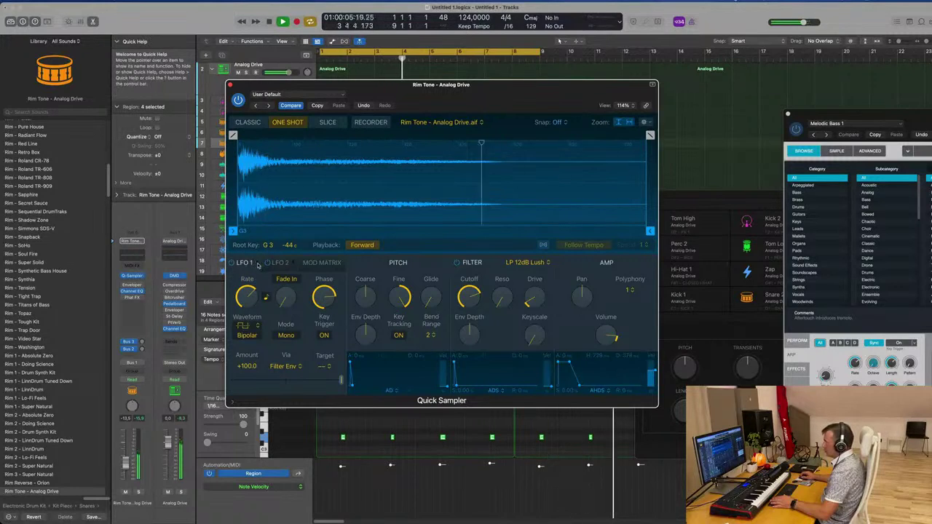
- Target LFO 1 at Filter Cutoff with a 1/12 rate, and raise the Rim Tone channel's volume
click(231, 263)
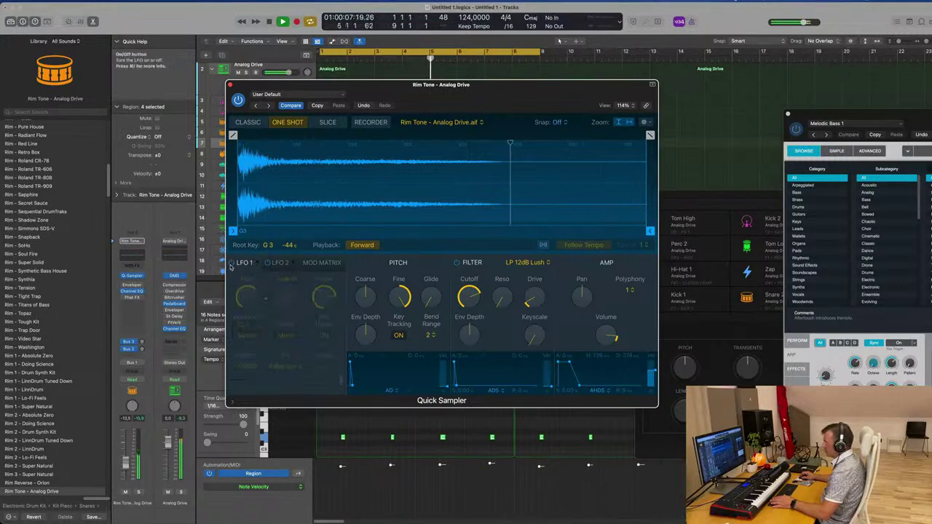
click(231, 263)
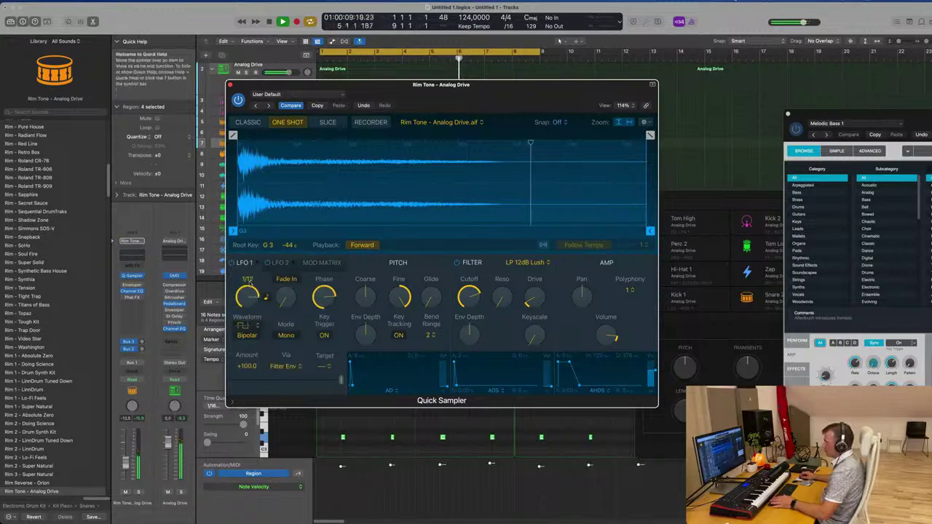
click(327, 366)
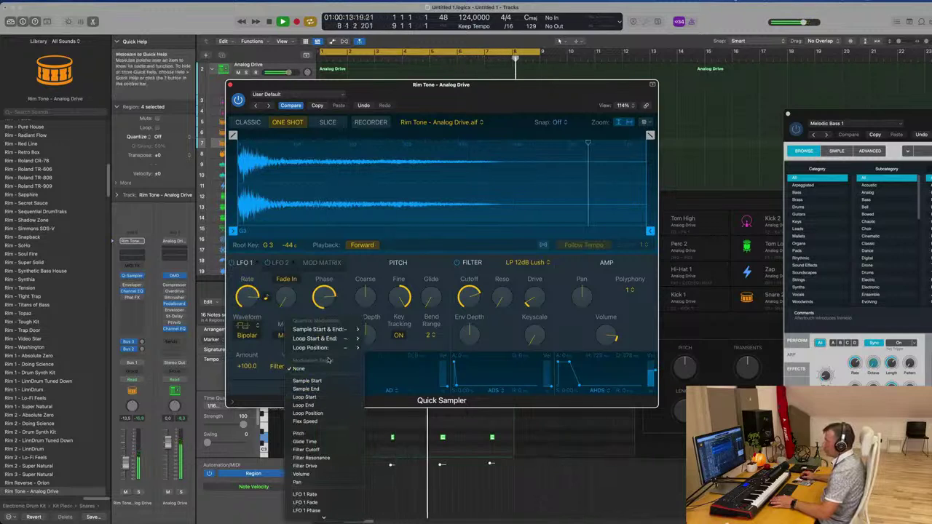
click(324, 450)
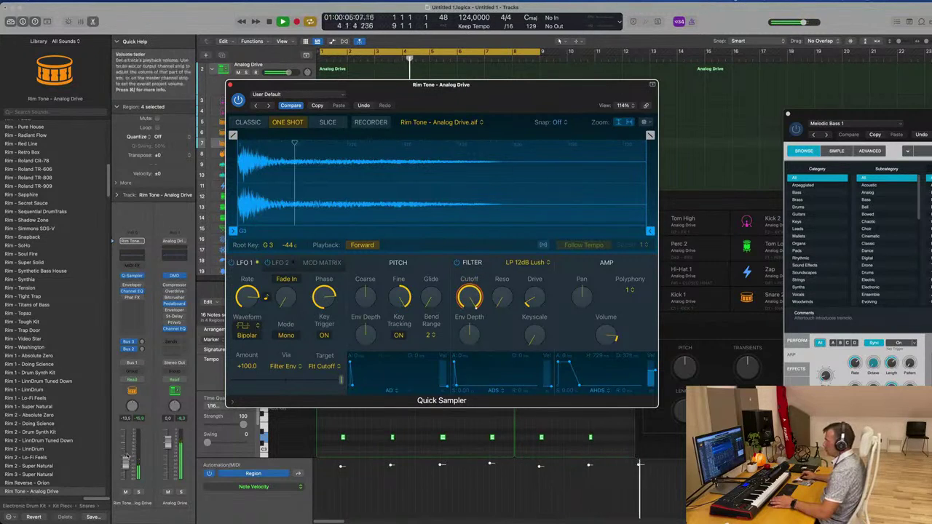
drag(126, 459, 124, 457)
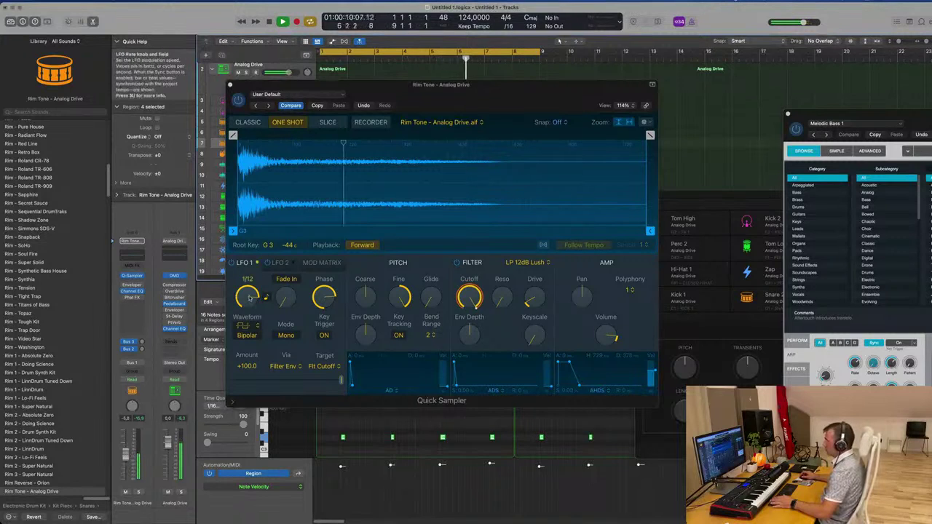
- Try an LFO 1 fade-in of about 2724 ms, reset it to zero, and set the LFO mode to Poly
drag(249, 302, 249, 308)
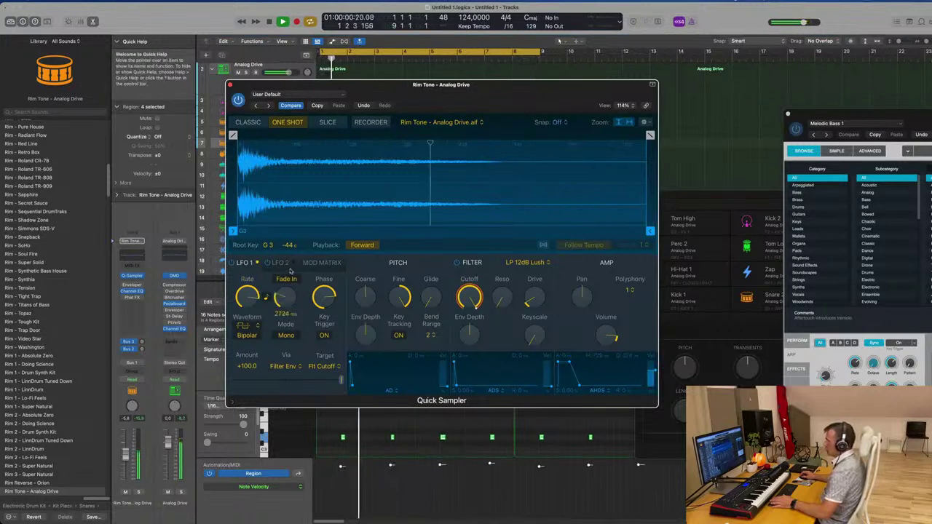
drag(288, 279, 287, 306)
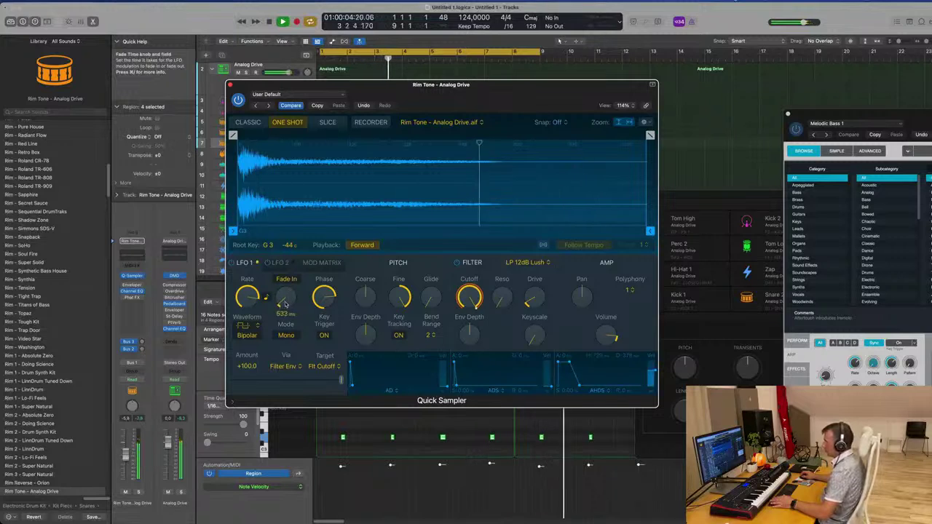
drag(284, 304, 291, 326)
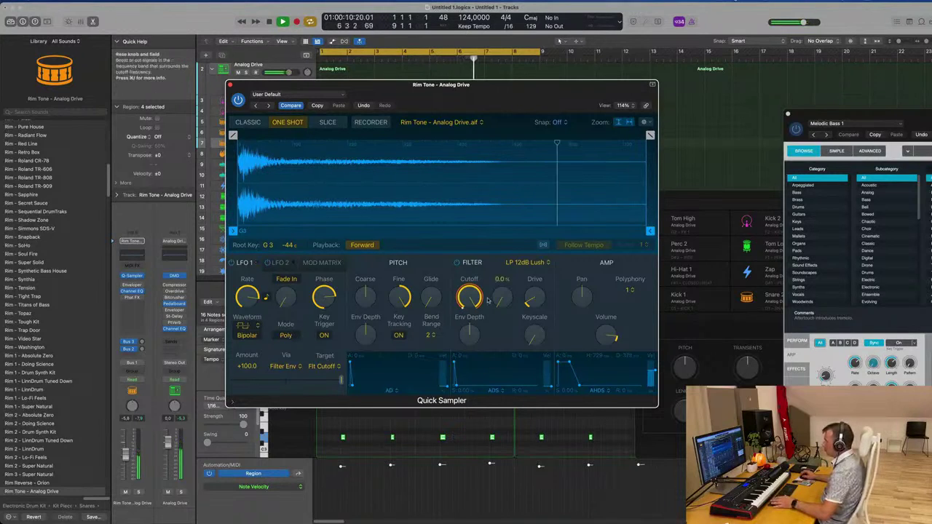
- Raise the filter drive and readjust the cutoff, trying resonance at about 47% before returning it to 0%
drag(473, 300, 506, 251)
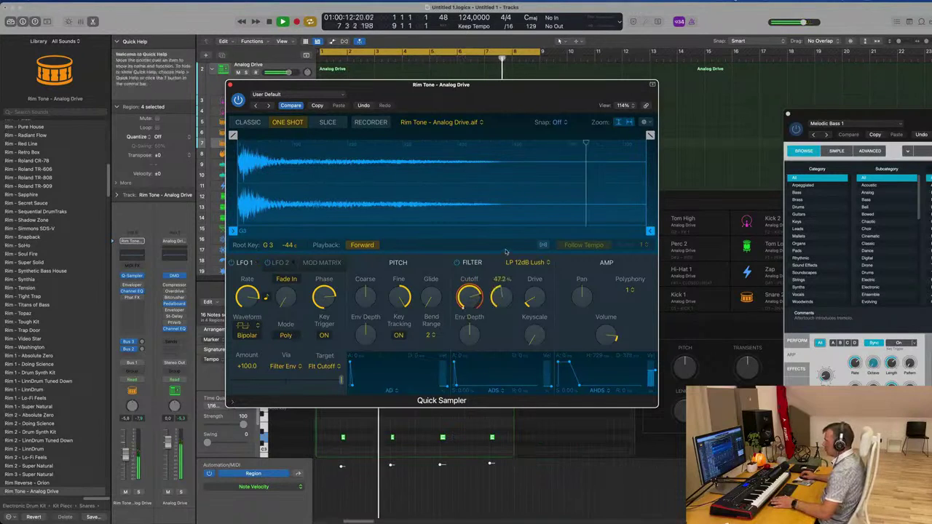
drag(502, 287, 531, 294)
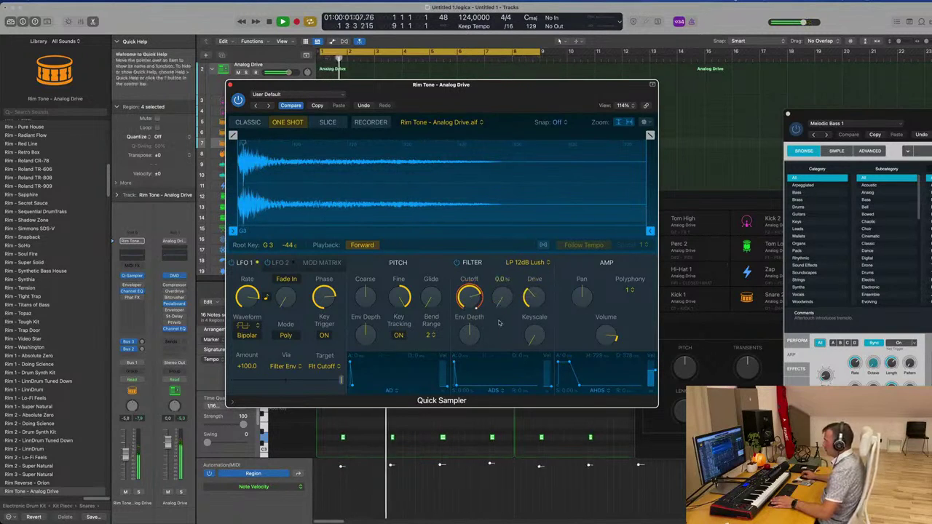
drag(470, 296, 470, 301)
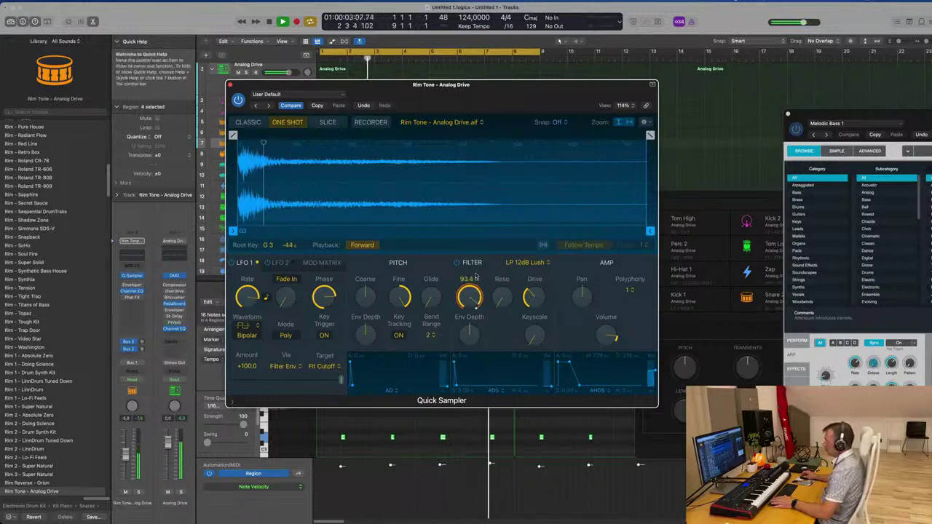
click(241, 329)
click(237, 329)
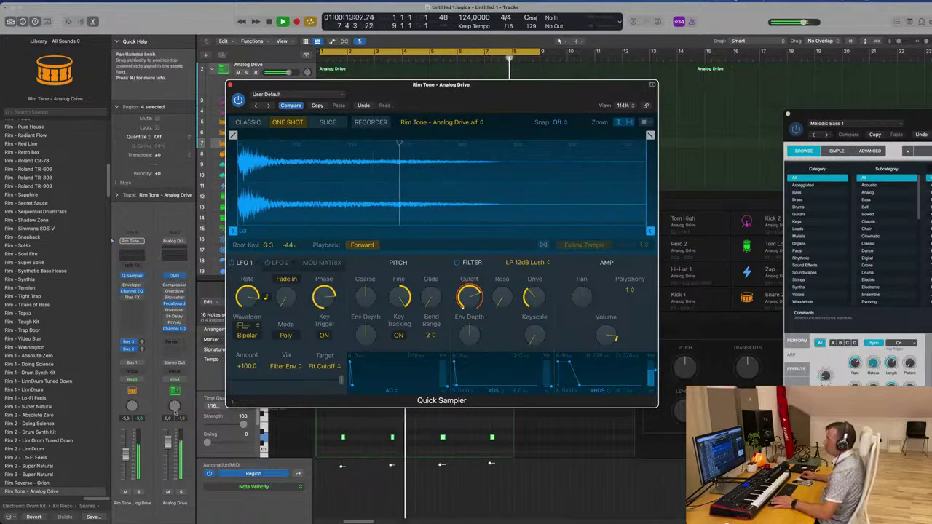
- Lower the Rim Tone channel's volume and limit LFO 1's amount range to -100 through -35.2%
drag(126, 454, 126, 461)
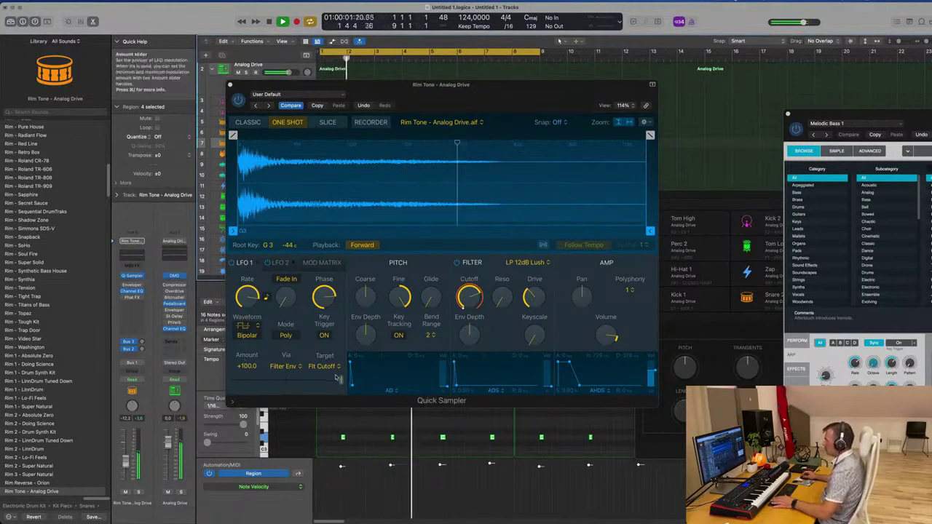
drag(340, 379, 236, 383)
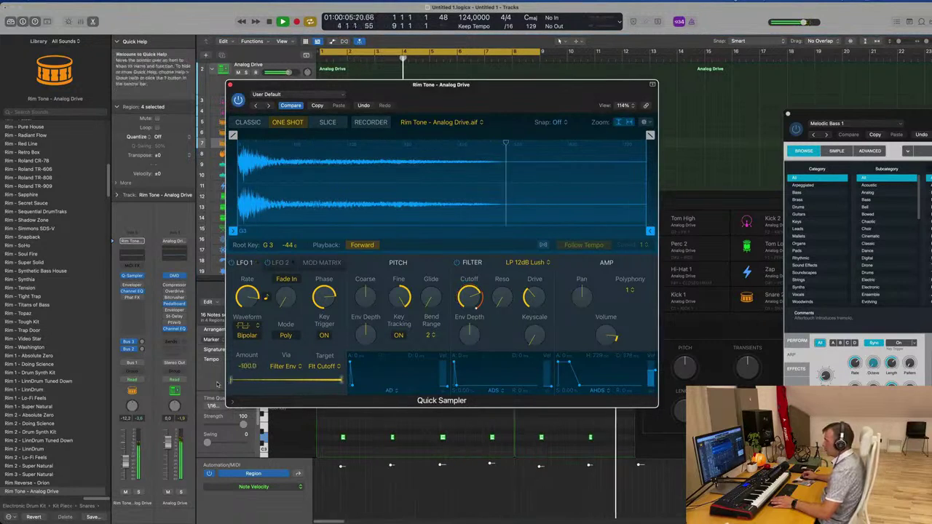
drag(230, 383, 264, 386)
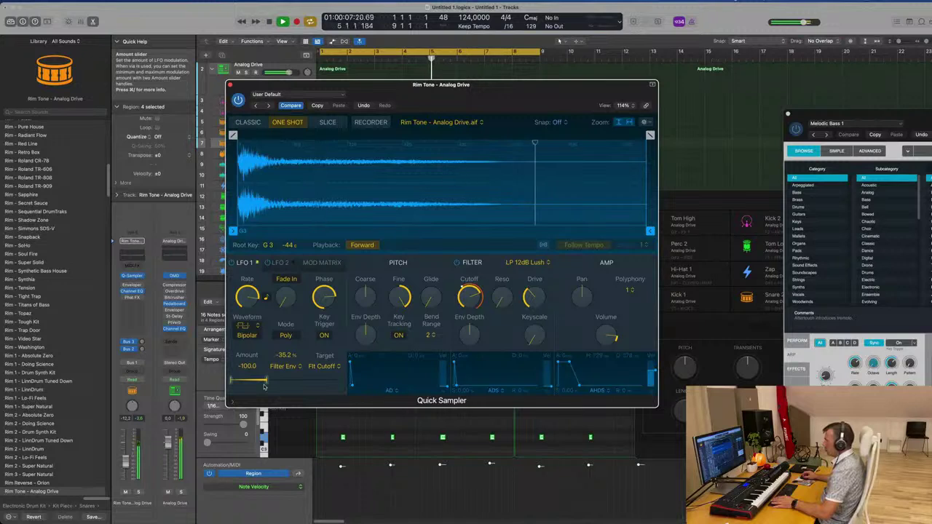
- Balance the Rim Tone channel's volume with its Bus 2 delay send, and close Quick Sampler
drag(125, 462, 125, 466)
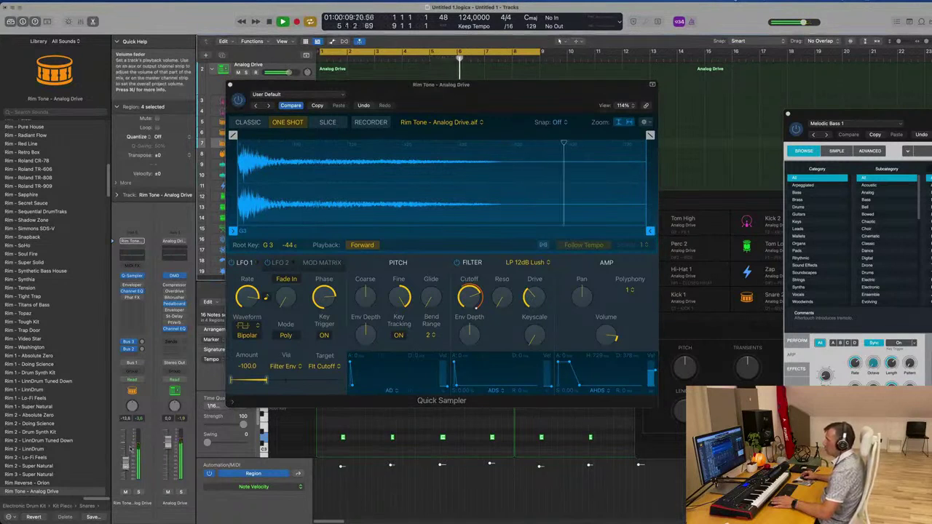
click(142, 350)
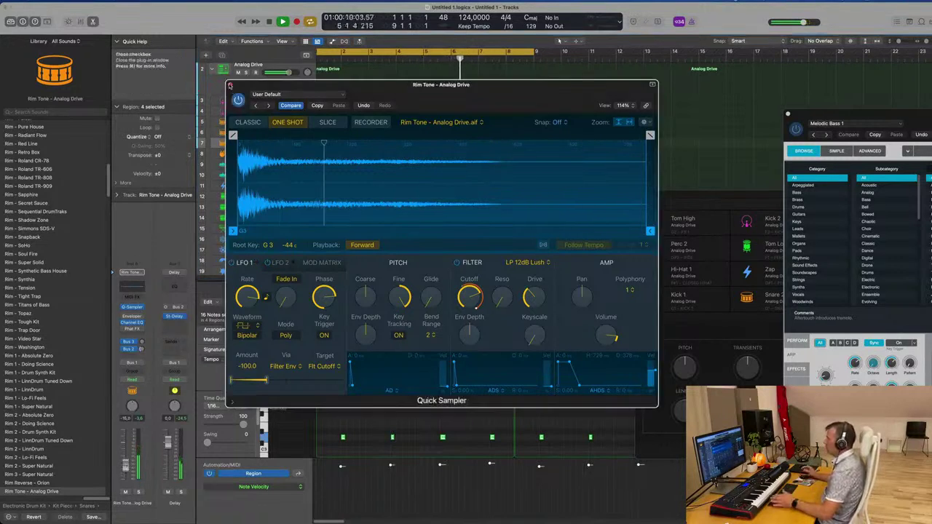
click(231, 85)
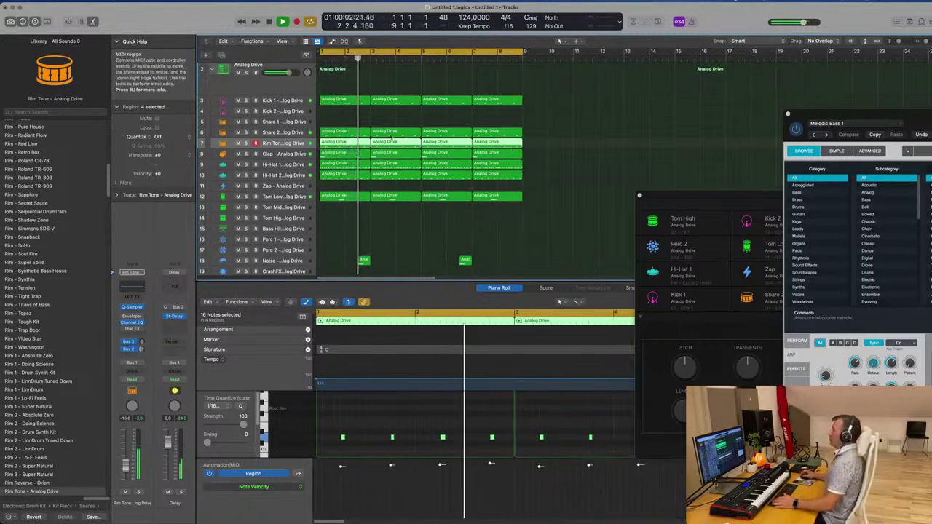
- Replace the Kick 2 sound with Sub Kick - 808 Flex, after auditioning Kick Sub - Pulsar and Kick Sub - Sapphire
click(354, 104)
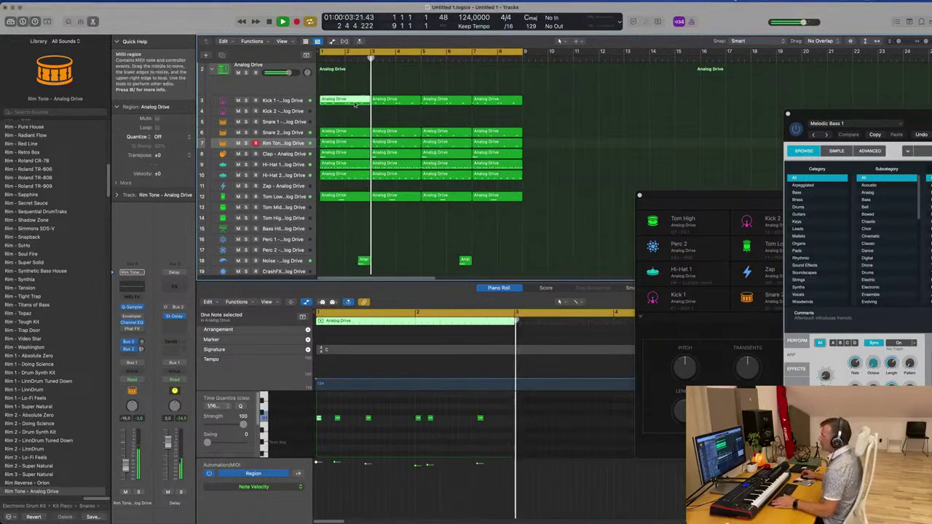
click(284, 112)
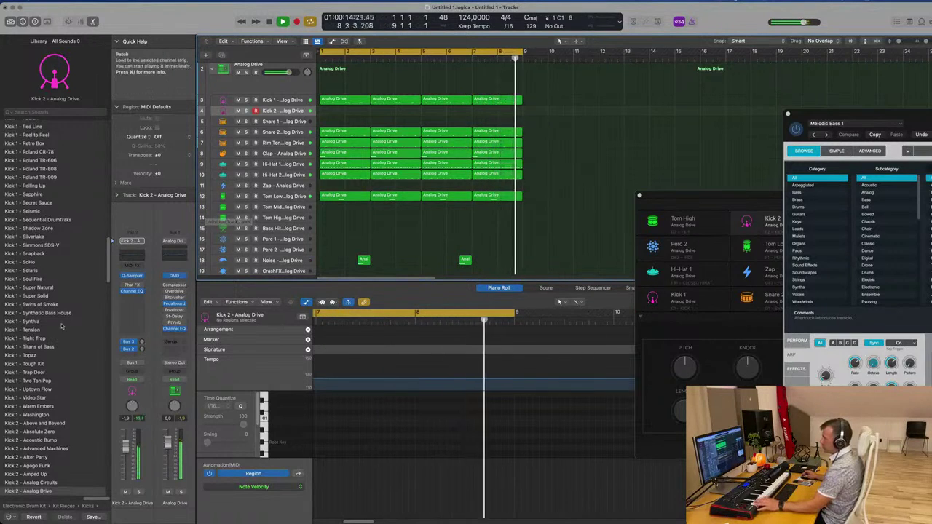
scroll(66, 324, down, 10)
scroll(65, 324, down, 15)
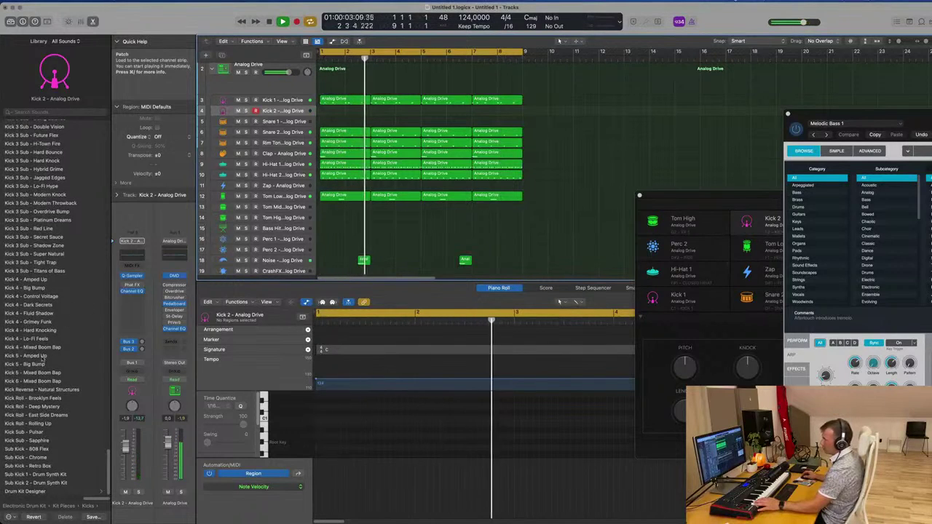
click(31, 434)
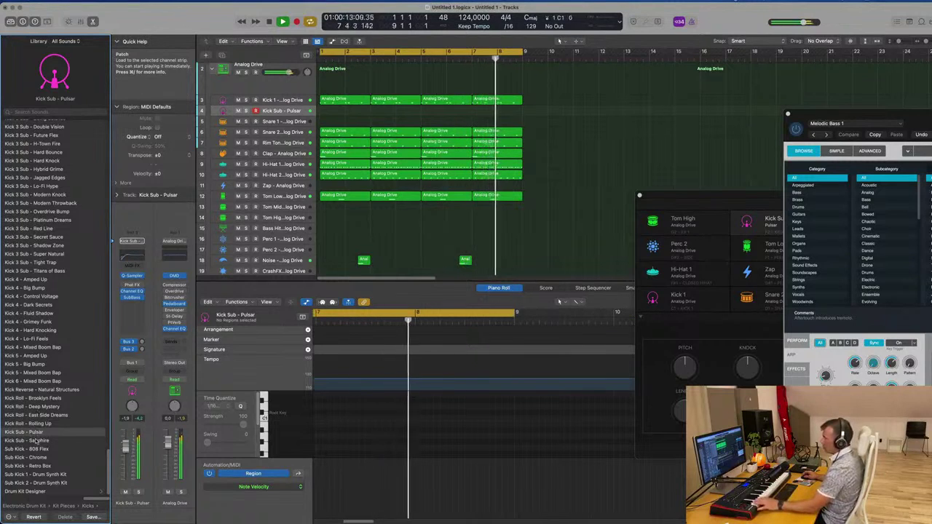
click(34, 441)
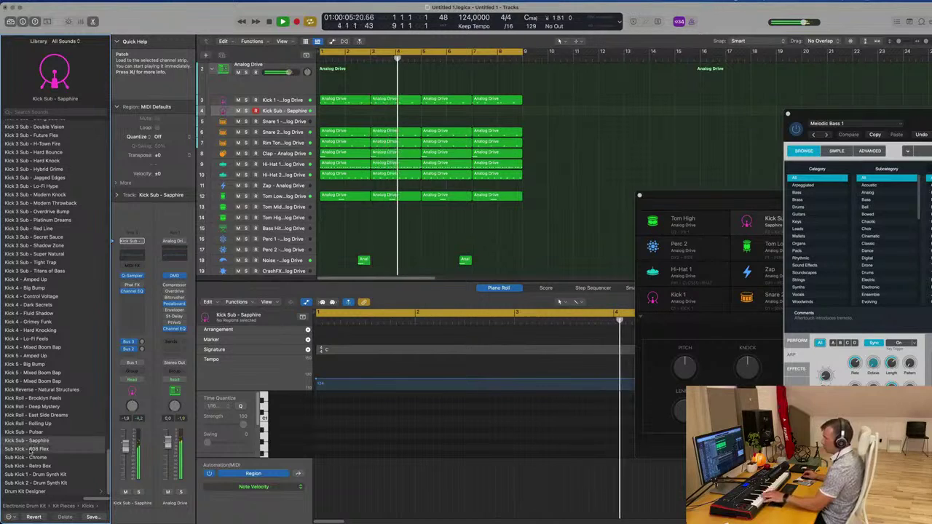
click(30, 449)
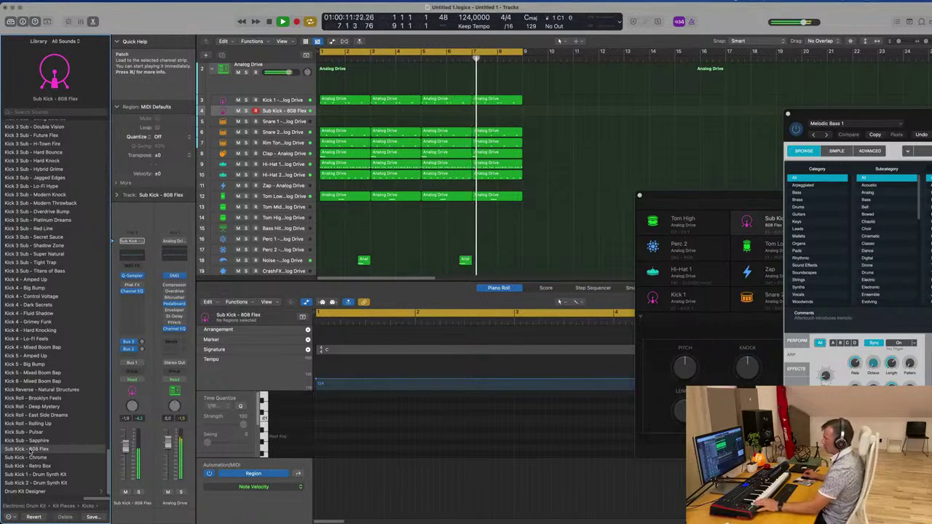
- Record a sub kick part from bar 1, quantize its notes to 1/16, and delete the stray higher note
key(r)
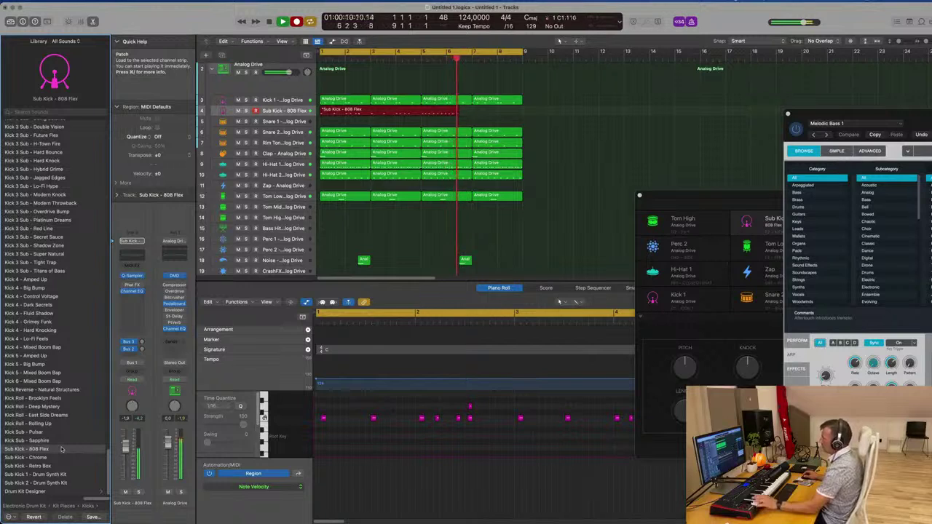
key(space)
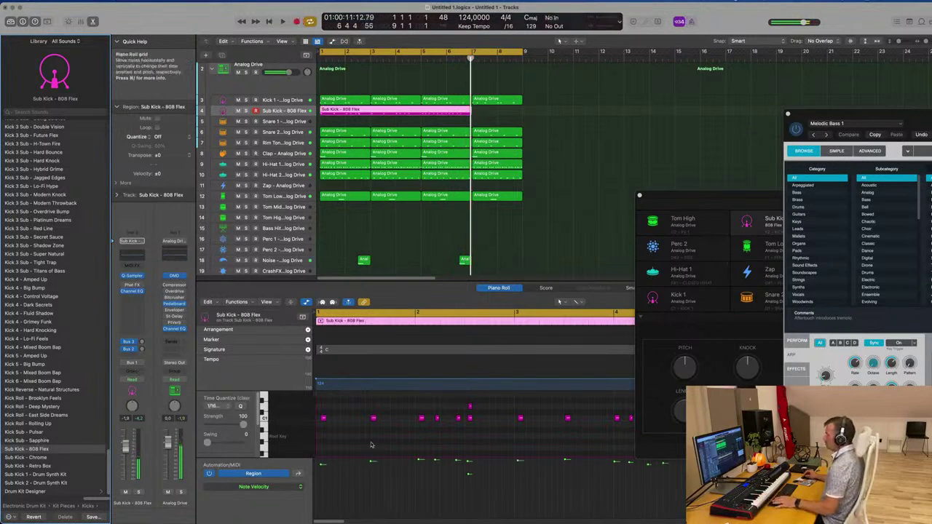
key(super+a)
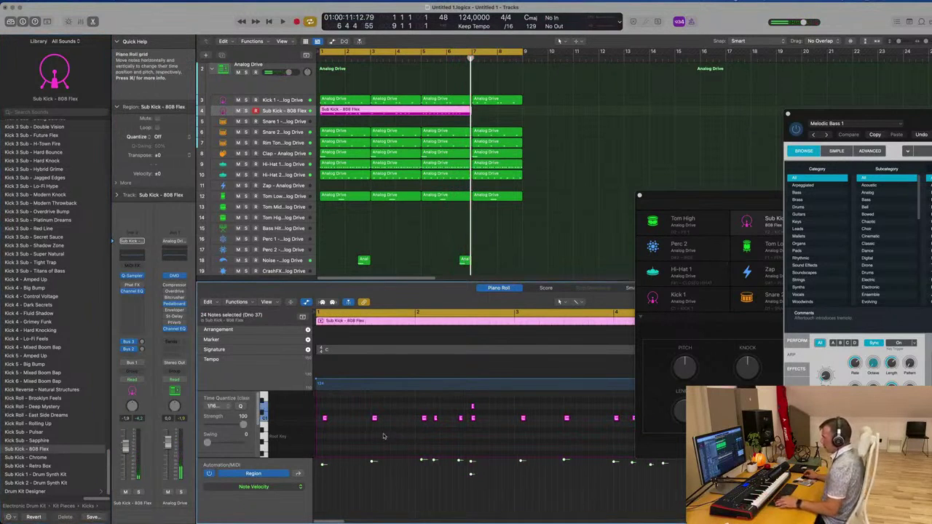
key(z)
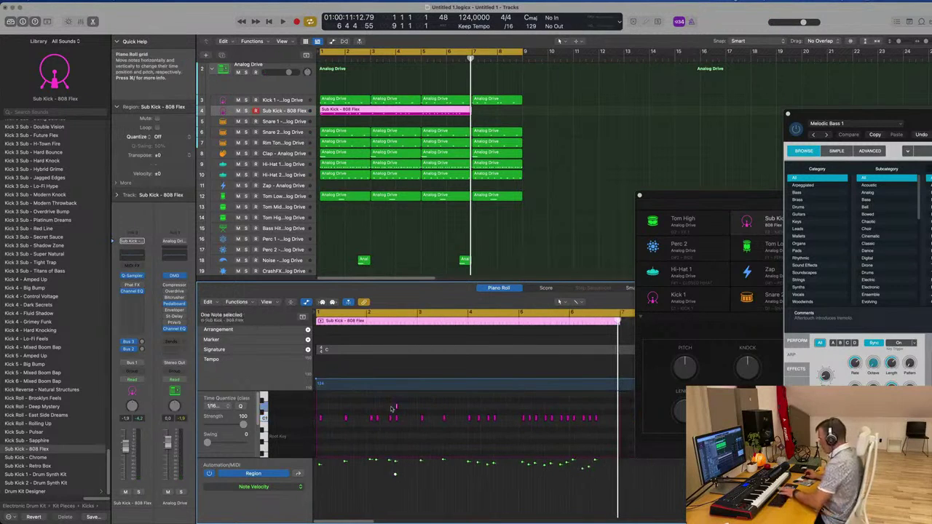
key(Return)
key(space)
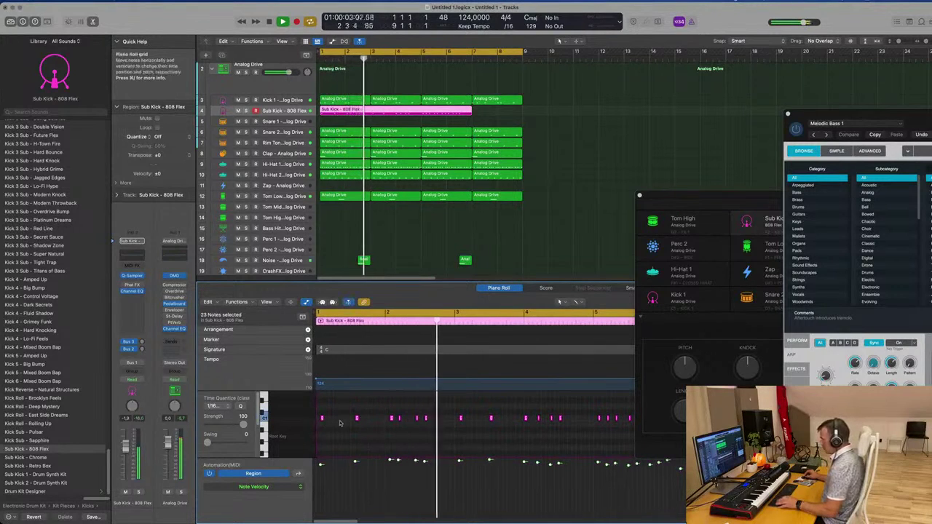
- Shift all the sub kick notes a sixteenth earlier so the first one falls on bar 1, and play the result
click(328, 423)
key(space)
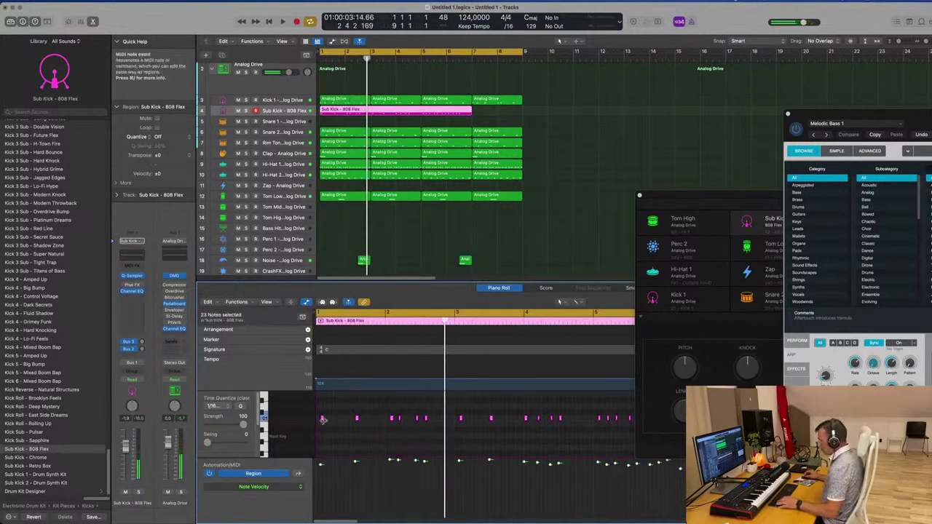
key(Return)
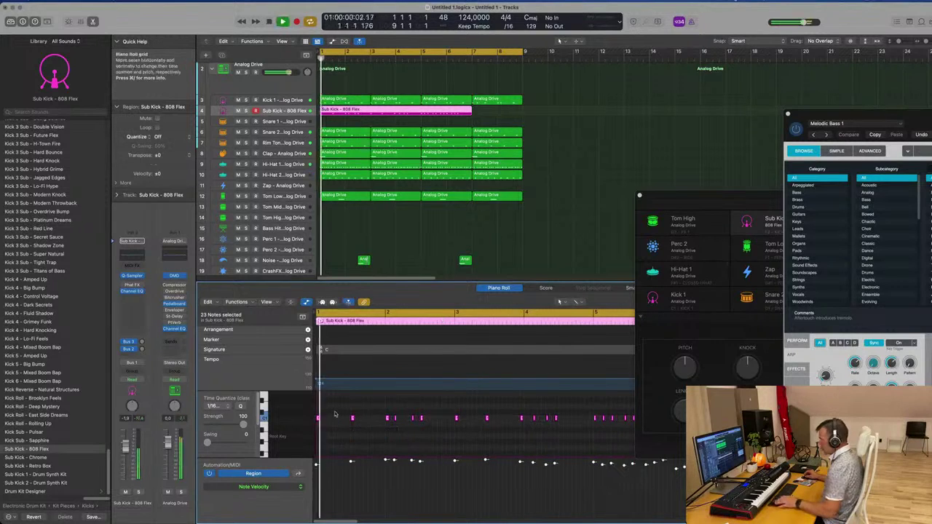
key(space)
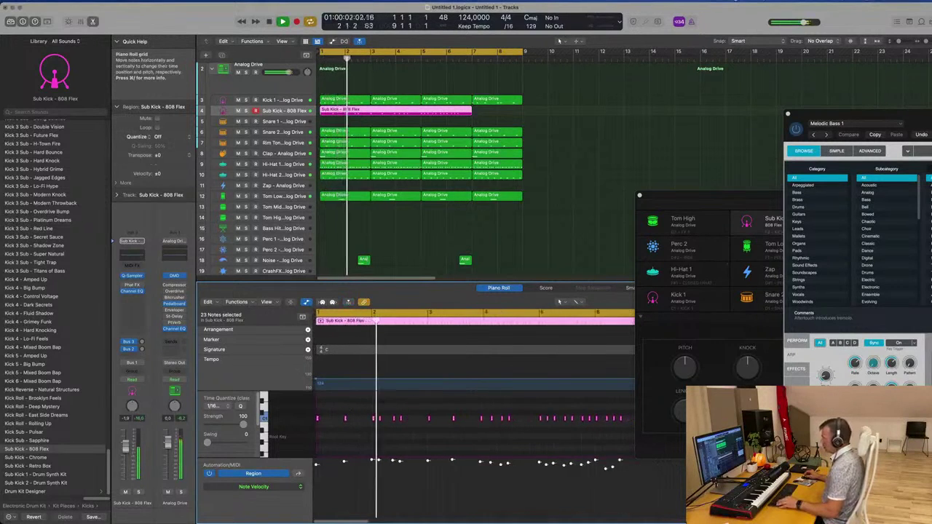
- Split the sub kick region at bar 5 and delete the part after the split
scroll(348, 408, left, 5)
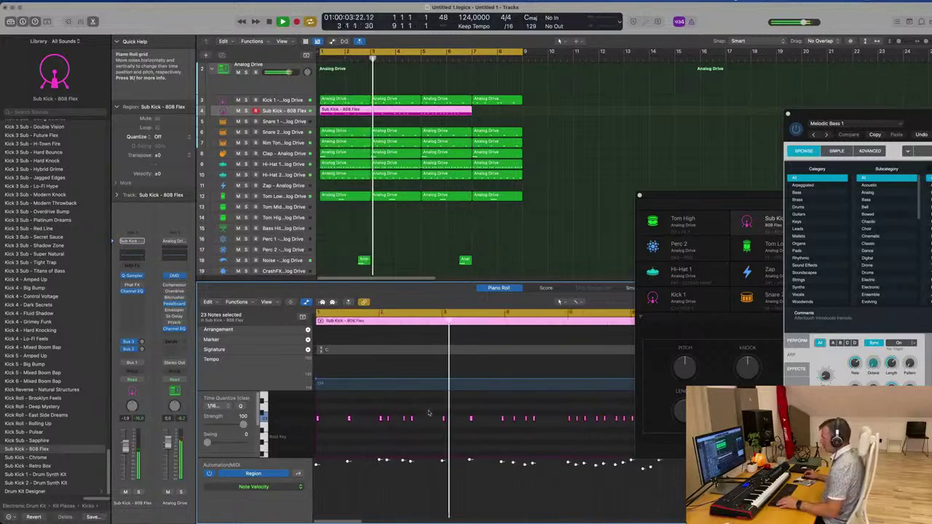
scroll(439, 409, right, 4)
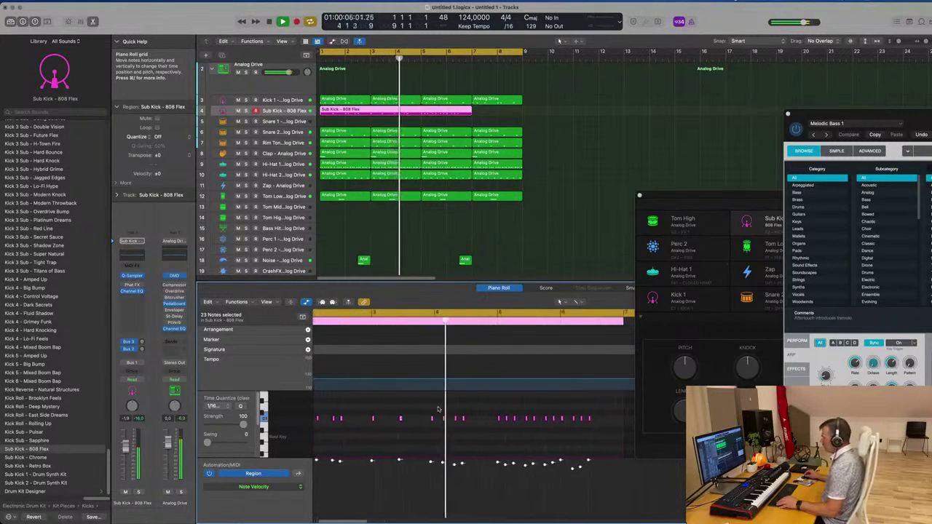
scroll(439, 407, right, 2)
scroll(474, 410, down, 5)
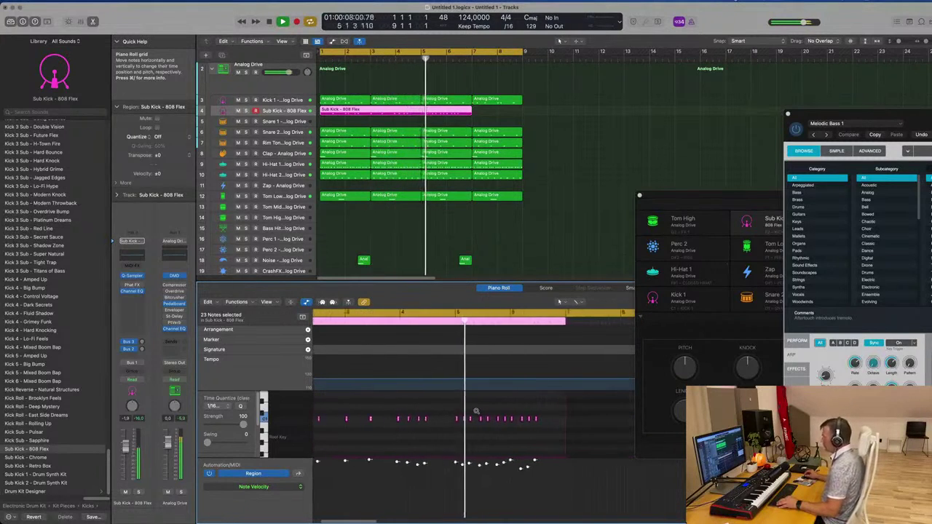
scroll(477, 412, up, 2)
scroll(477, 411, up, 4)
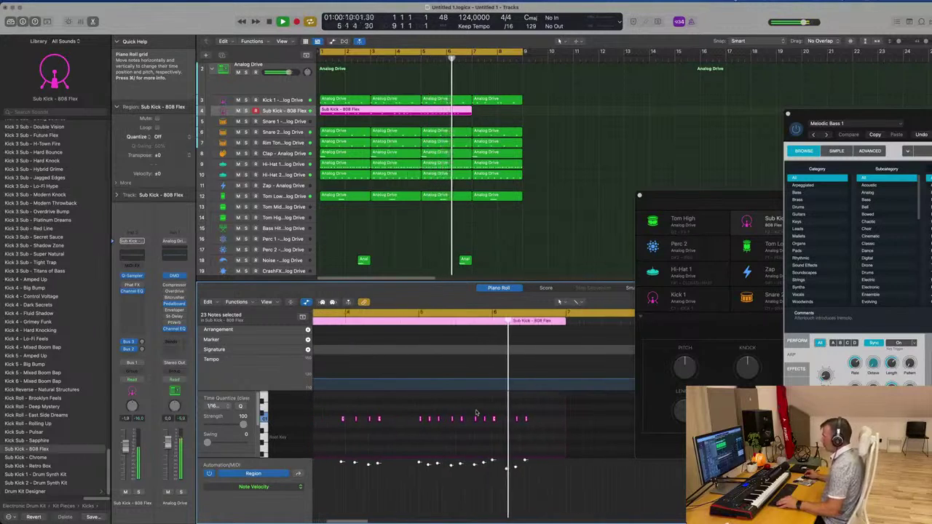
key(Return)
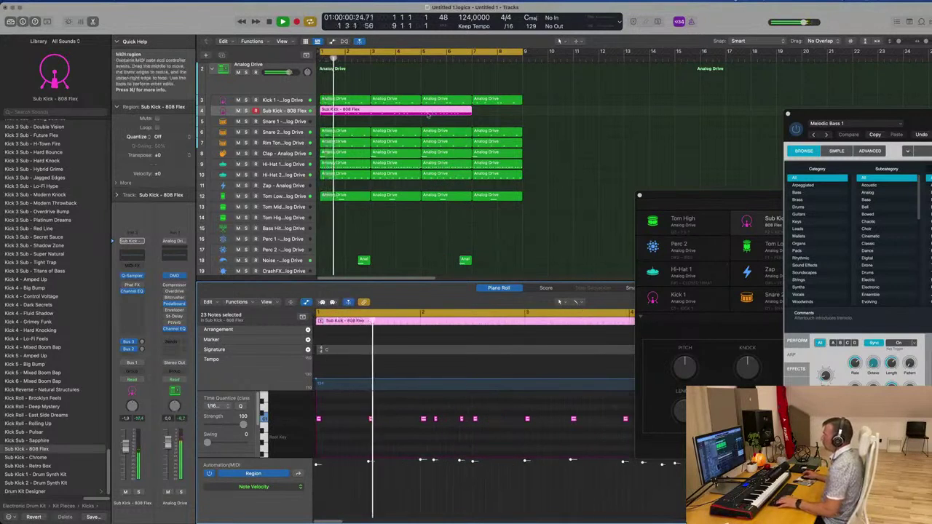
super+click(421, 110)
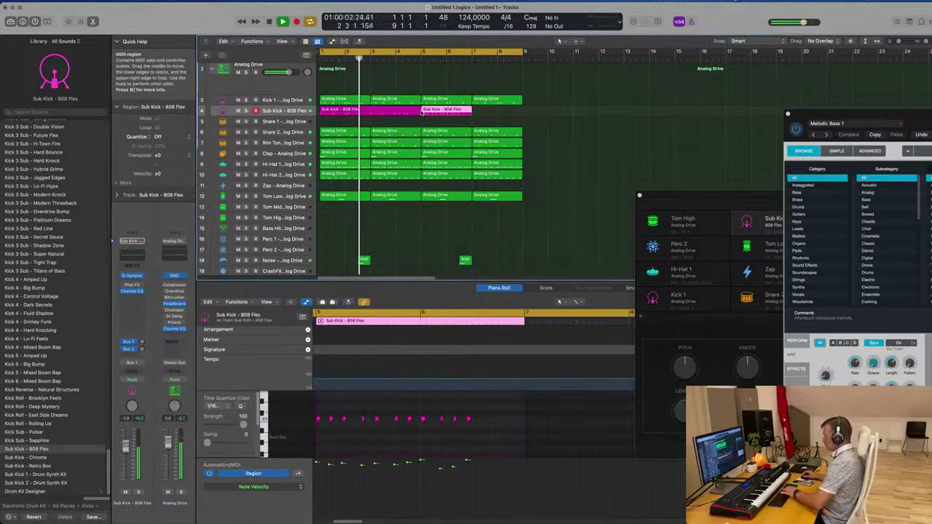
key(BackSpace)
- Move the sub kick's second note in bar 3 and its last four notes a sixteenth later, and play the part
click(398, 112)
scroll(398, 118, down, 1)
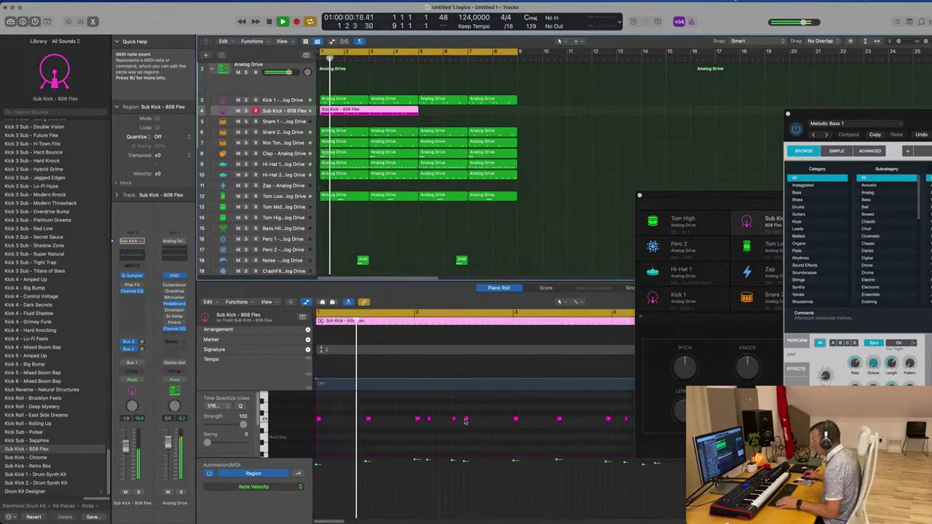
click(553, 421)
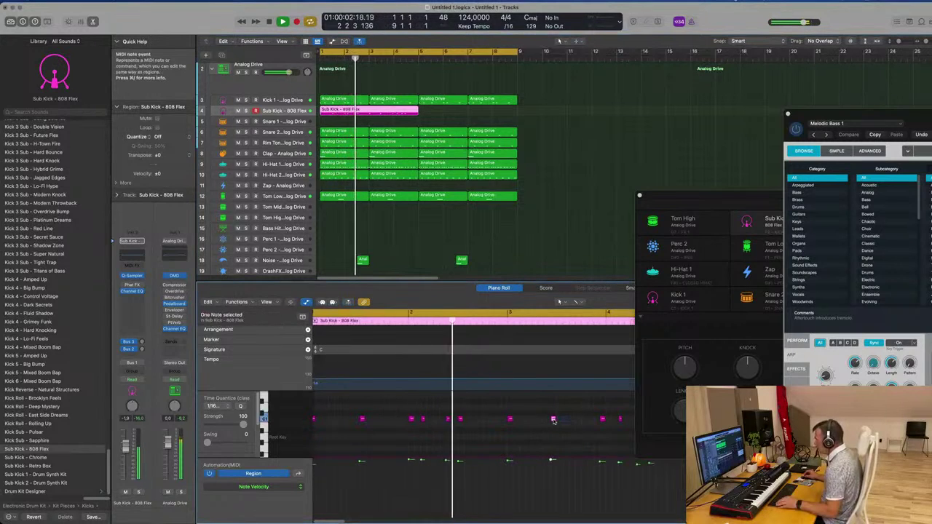
drag(554, 421, 560, 421)
scroll(520, 423, down, 1)
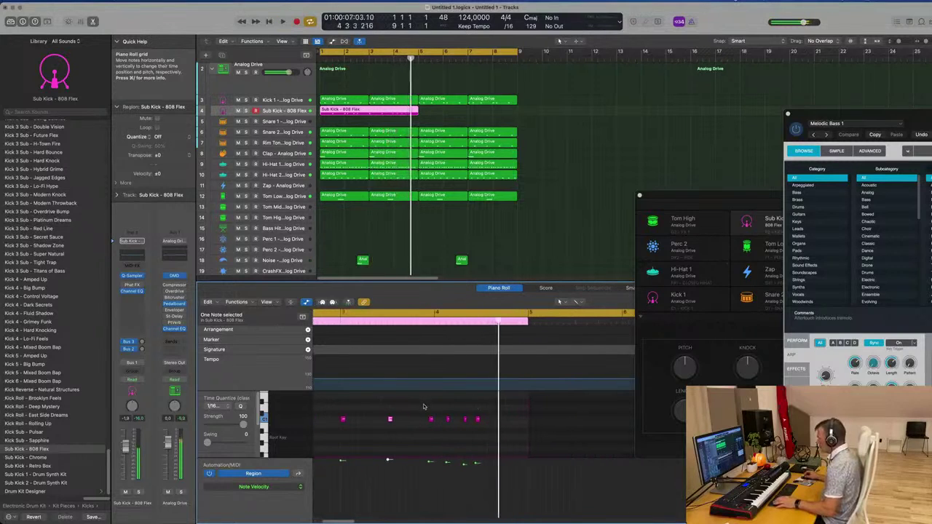
drag(423, 406, 494, 437)
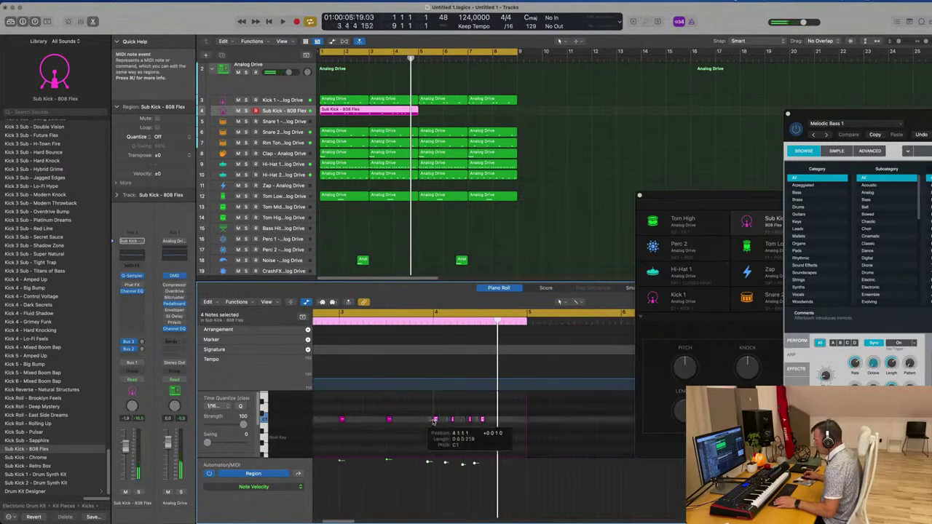
key(Return)
key(space)
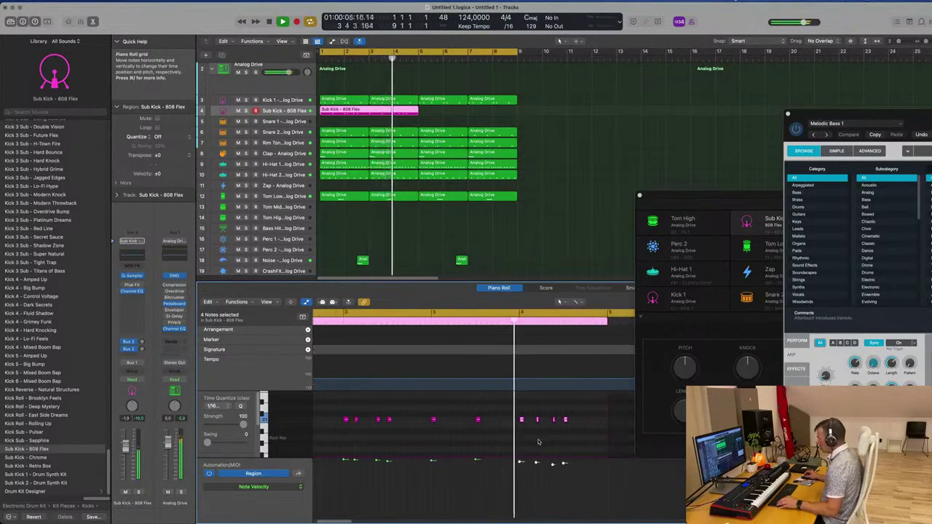
- Repeat the four-bar sub kick region so it also fills bars 5 to 8
ctrl+alt+click(578, 444)
key(Return)
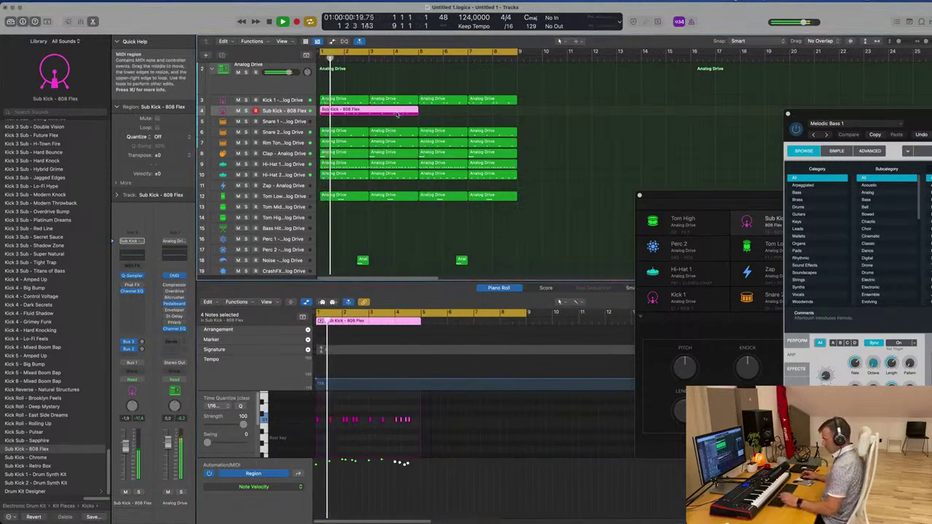
key(super+r)
click(290, 110)
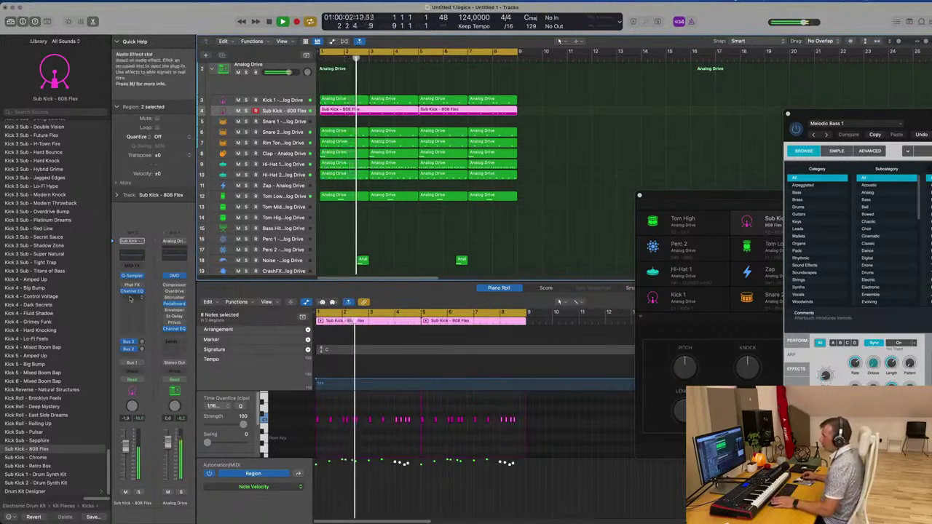
- Open Quick Sampler for the sub kick and set its fine pitch to +1 cent
click(132, 276)
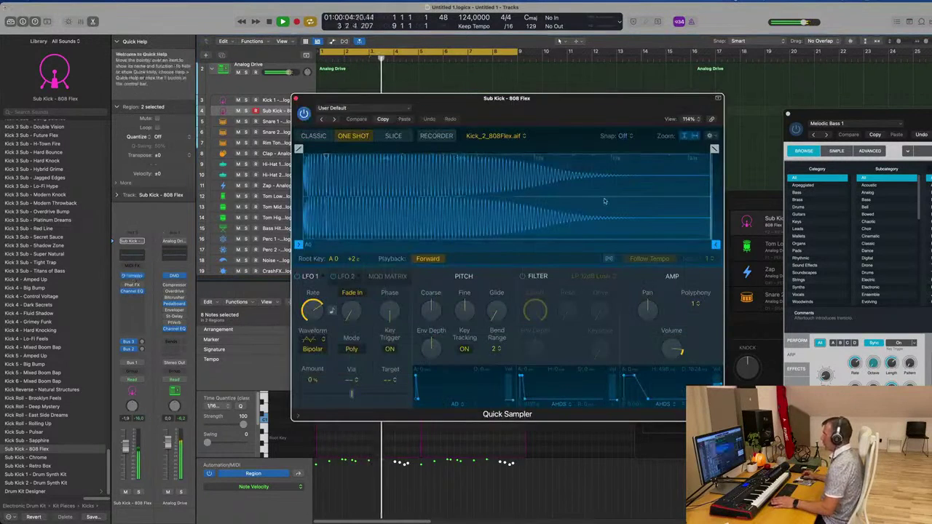
drag(507, 98, 594, 89)
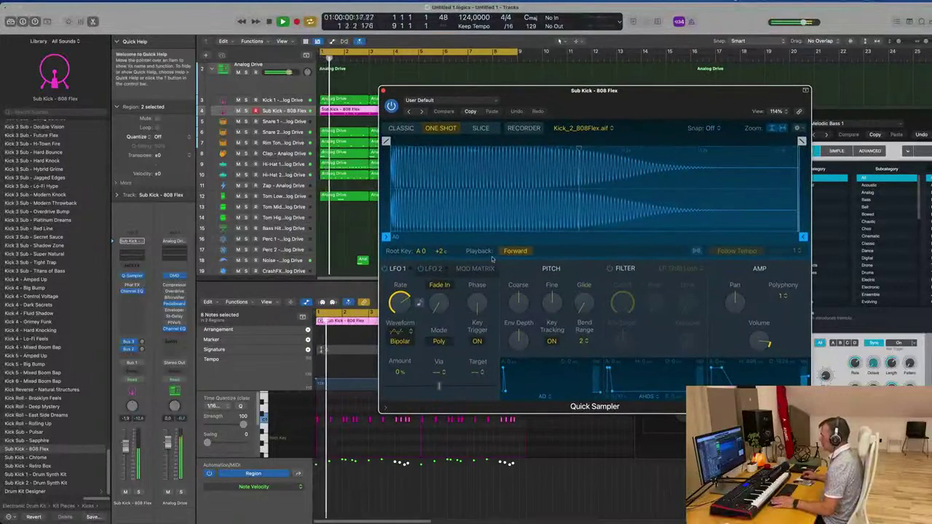
mouse_move(553, 301)
mouse_down()
mouse_move(555, 316)
mouse_move(559, 301)
mouse_up()
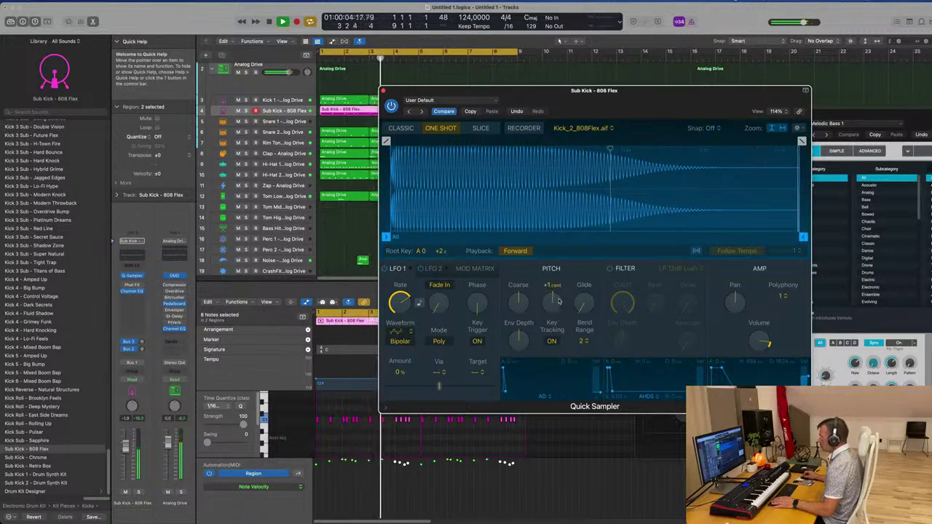
- Turn on the sub kick's LP 12dB Lush filter, set the cutoff to about 50%, and close Quick Sampler
click(609, 269)
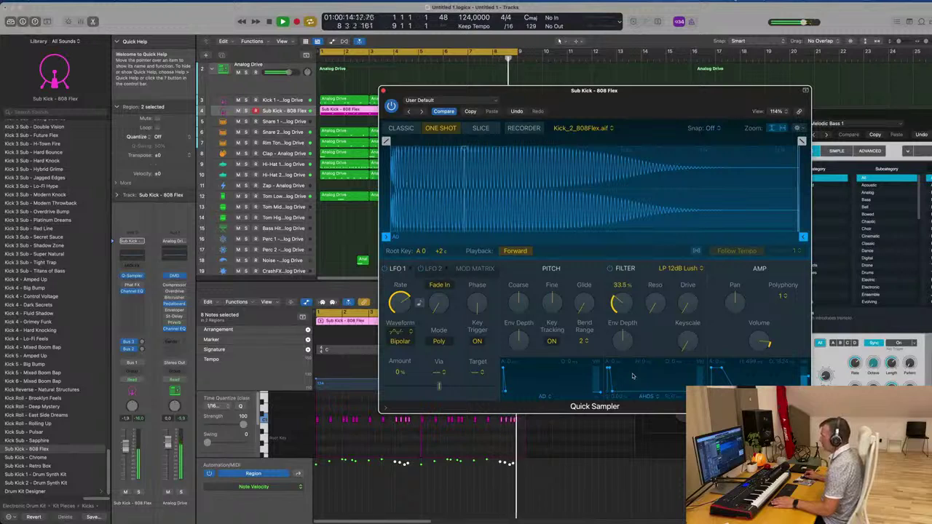
mouse_move(632, 375)
mouse_down()
mouse_move(647, 286)
mouse_move(633, 358)
mouse_up()
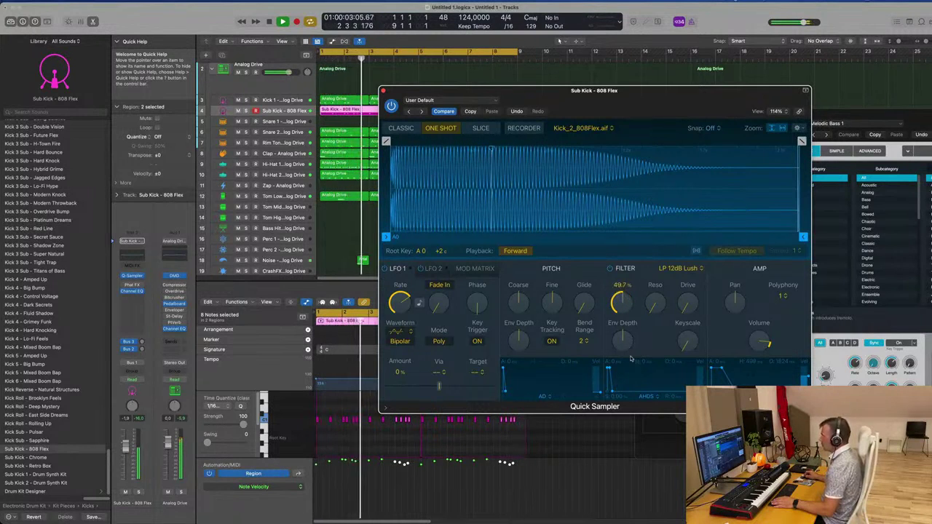
drag(624, 309, 626, 307)
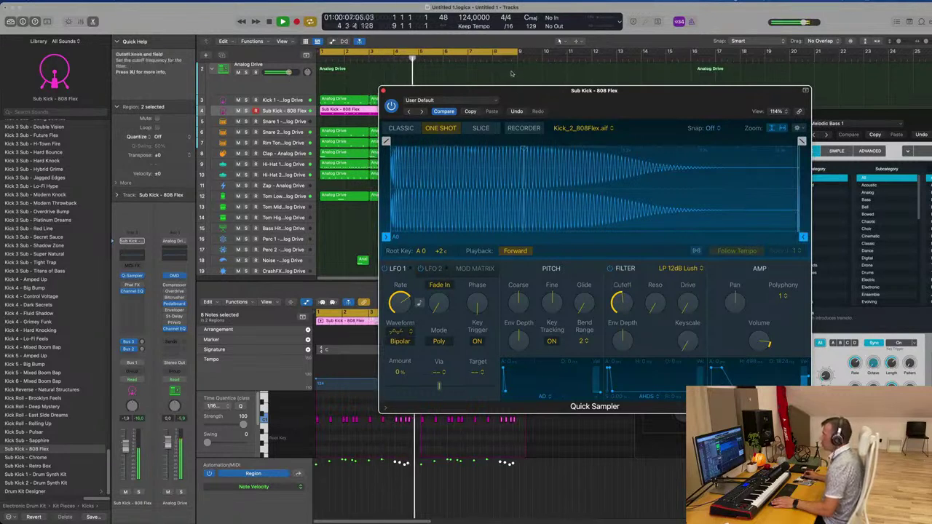
drag(595, 91, 532, 88)
click(321, 87)
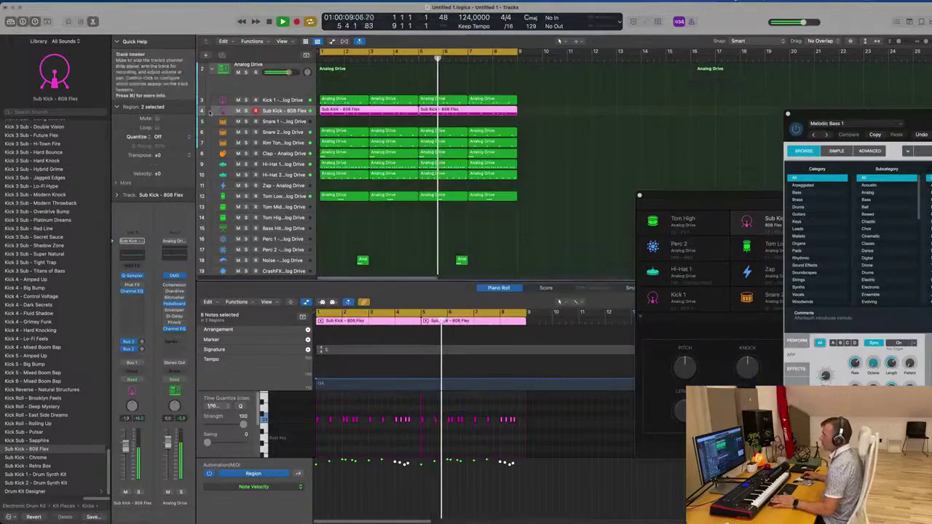
- Move the first two-bar region from the Snare 2 track up to the Snare 1 track
click(607, 223)
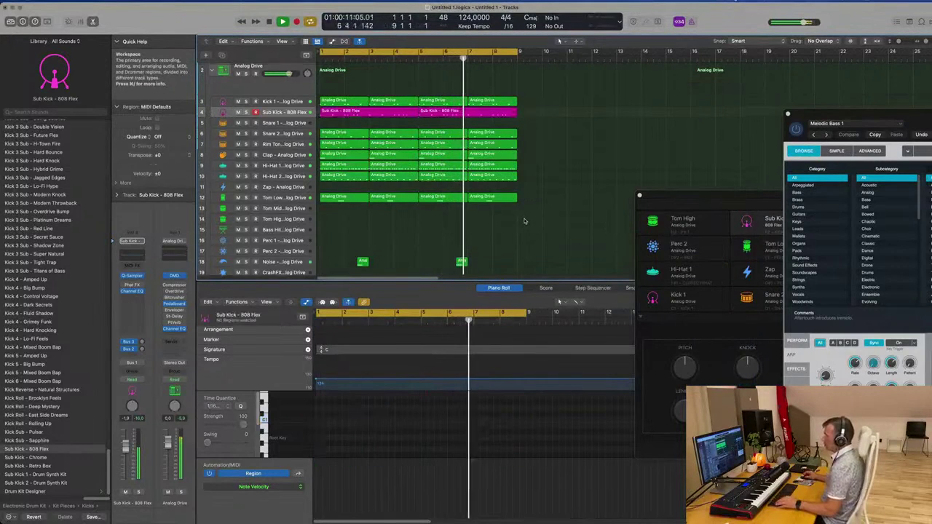
scroll(525, 221, up, 1)
scroll(525, 221, down, 2)
key(super+Up)
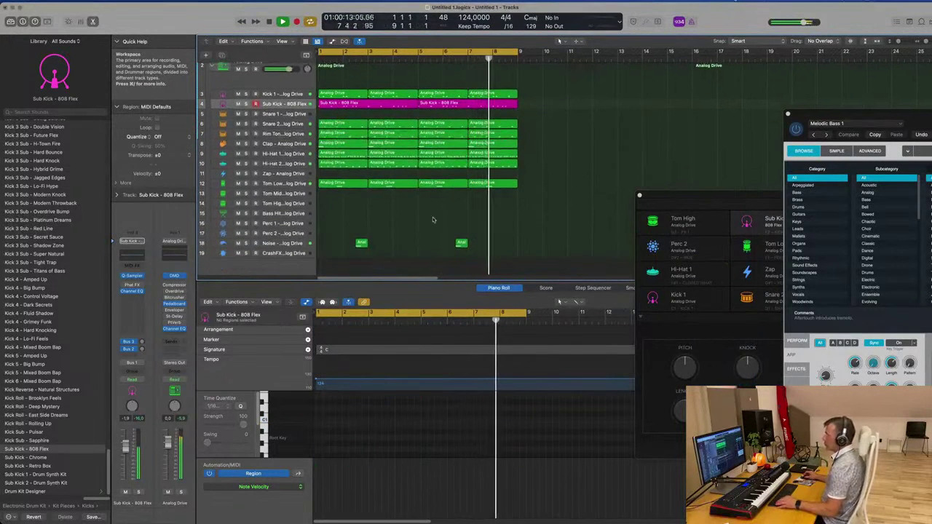
scroll(400, 105, up, 3)
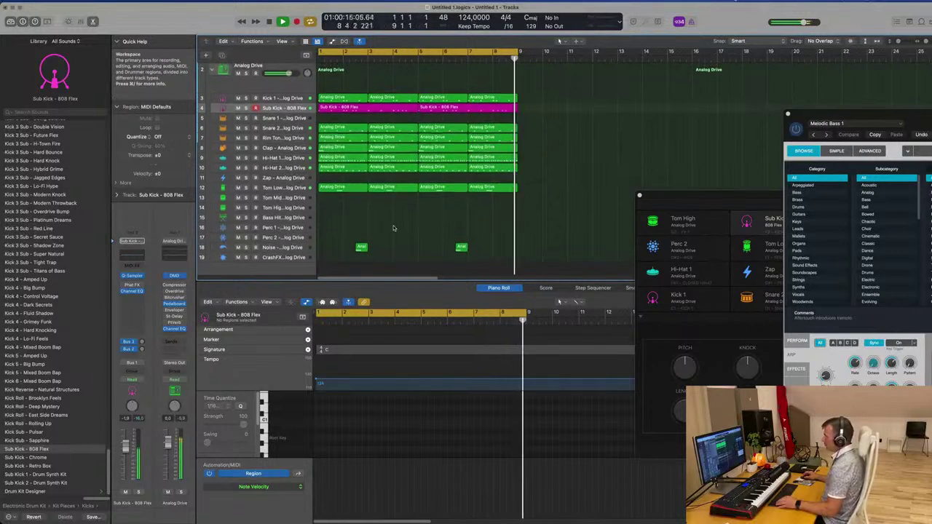
scroll(442, 124, up, 1)
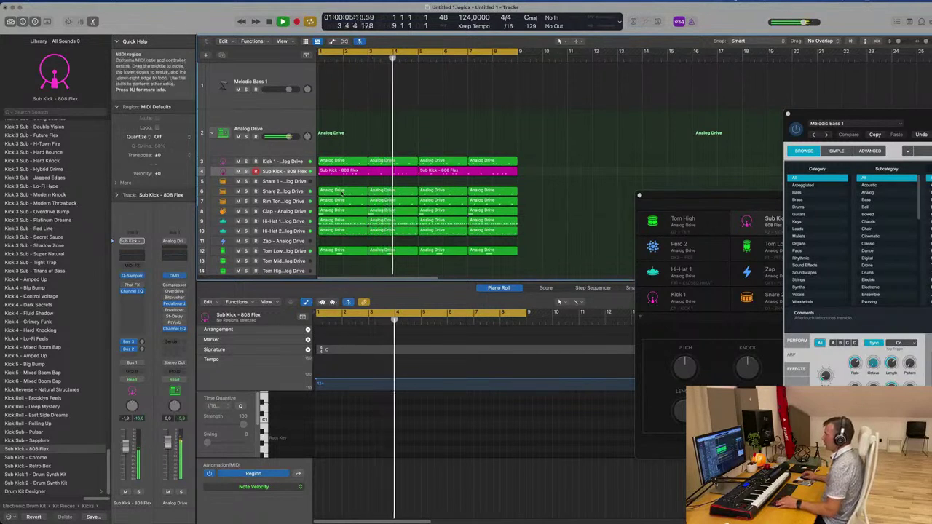
click(342, 190)
drag(342, 190, 342, 181)
scroll(327, 420, up, 3)
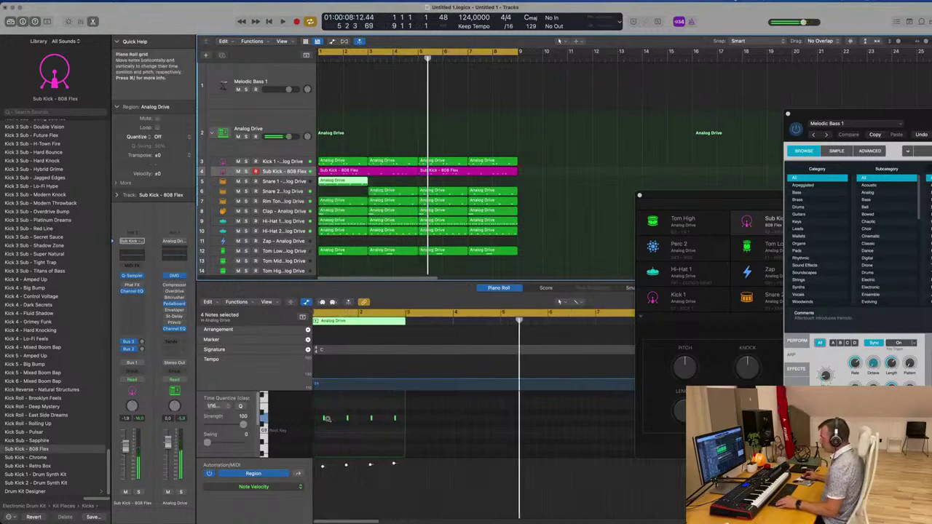
- Delete the first three notes of the Snare 1 region and leave two short snare hits near the end of bar 2
key(super+Right)
drag(325, 416, 419, 431)
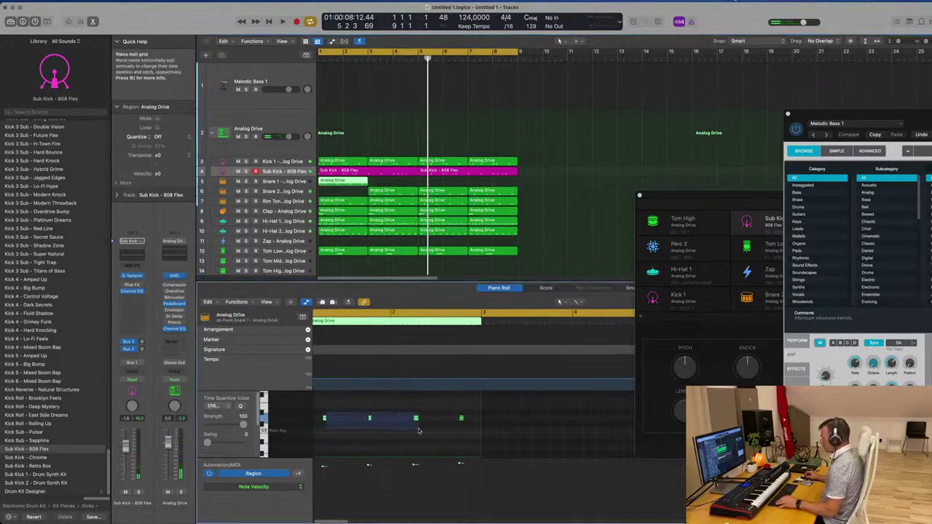
key(super+Right)
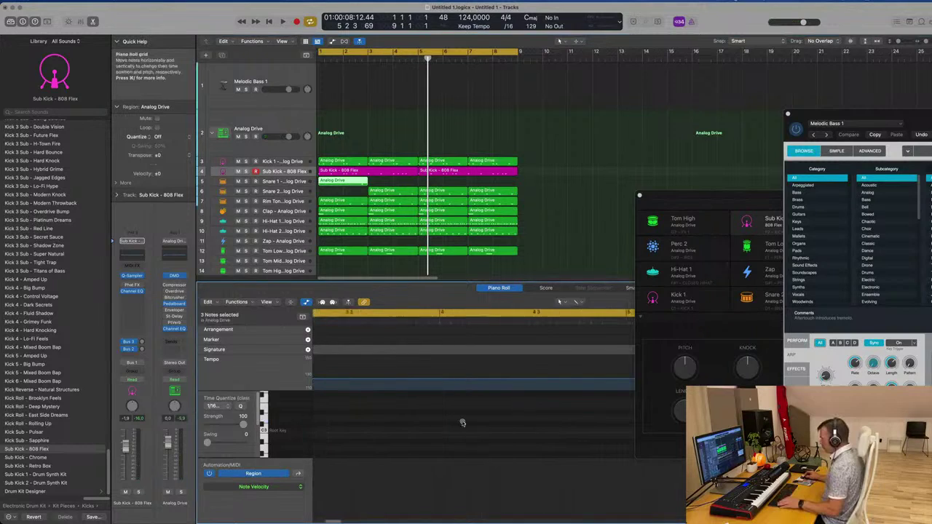
scroll(445, 424, left, 3)
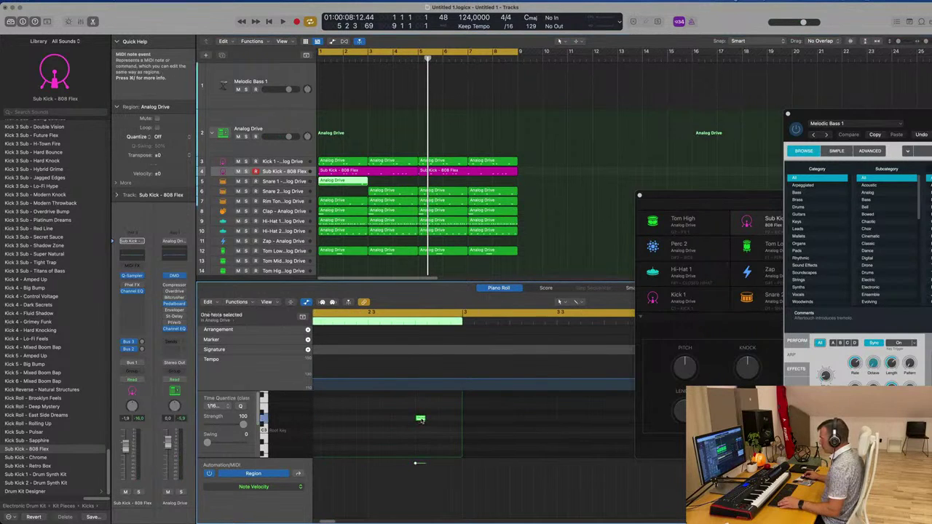
mouse_move(421, 420)
mouse_down()
mouse_move(444, 422)
mouse_move(410, 421)
mouse_up()
key(space)
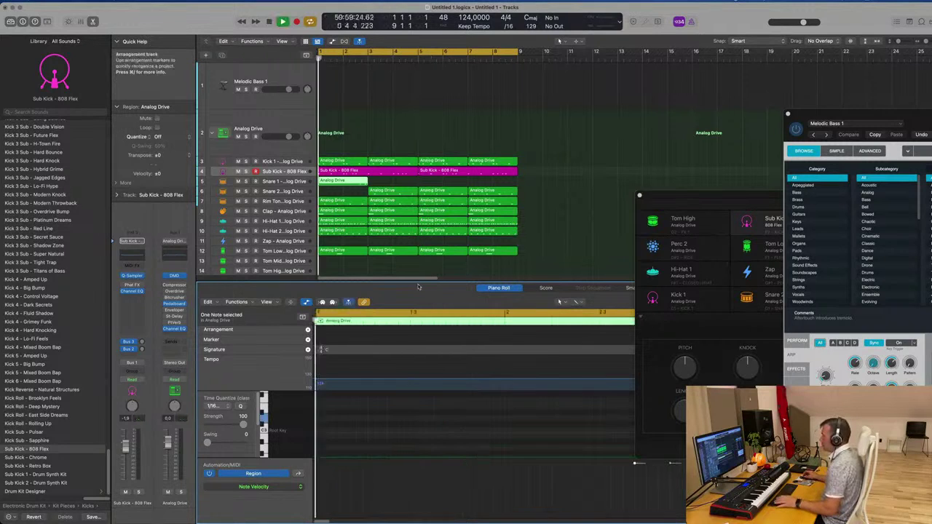
- Copy the Snare 2 region from bar 3 to bar 1 and repeat the edited Snare 1 region three times to fill bars 1 to 8
click(386, 192)
drag(381, 193, 338, 193)
click(359, 182)
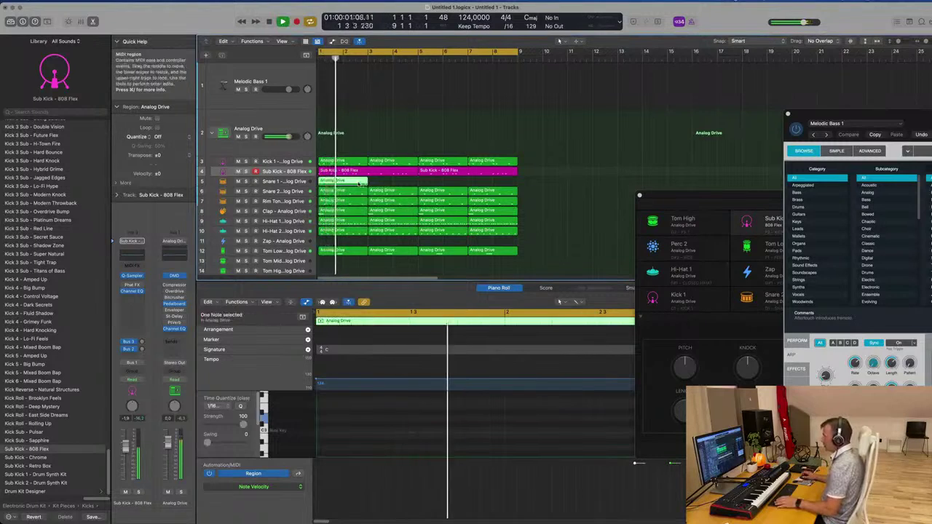
scroll(535, 439, right, 4)
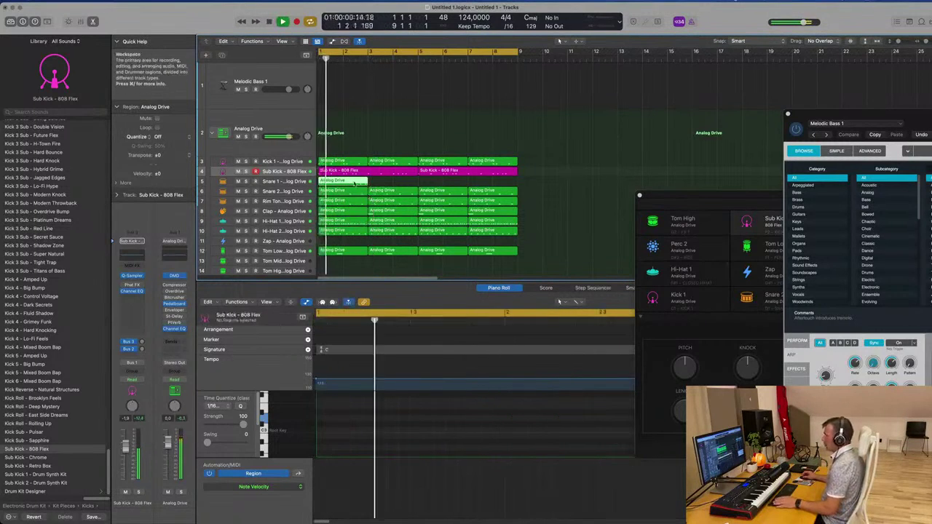
key(Right)
key(Right)
key(Right)
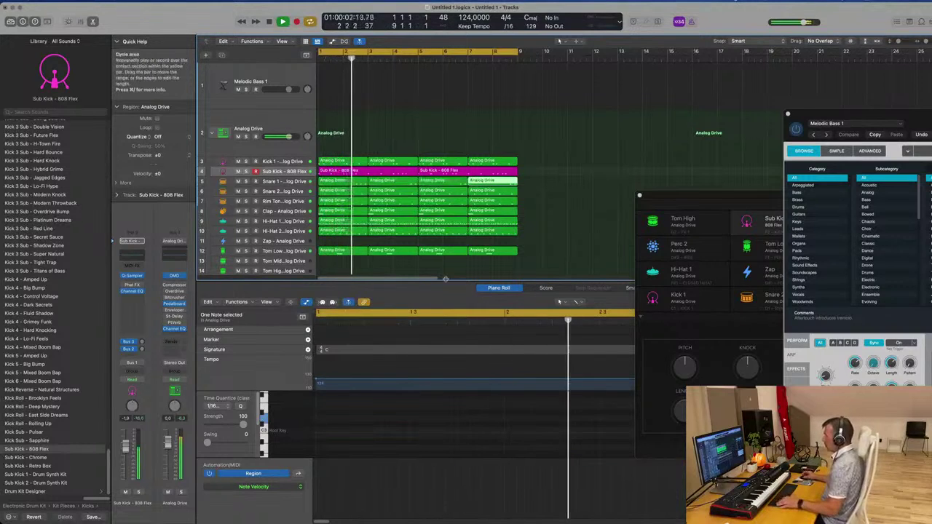
key(Down)
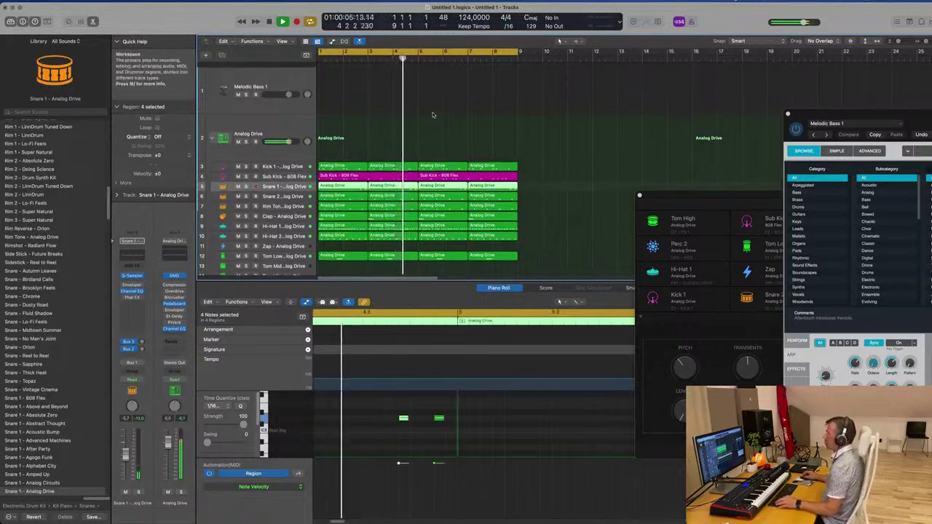
- Select all drum regions and repeat them until the arrangement extends to bar 33
click(277, 73)
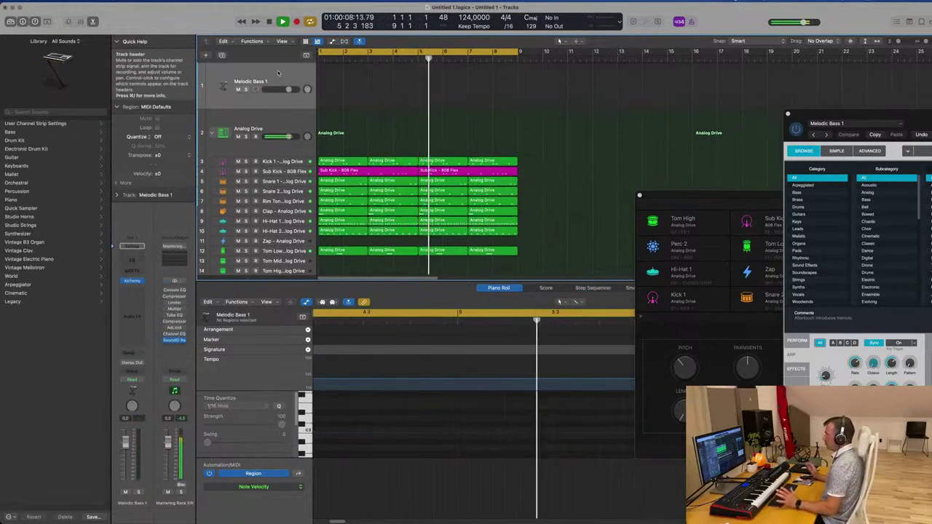
key(super+a)
key(super+r)
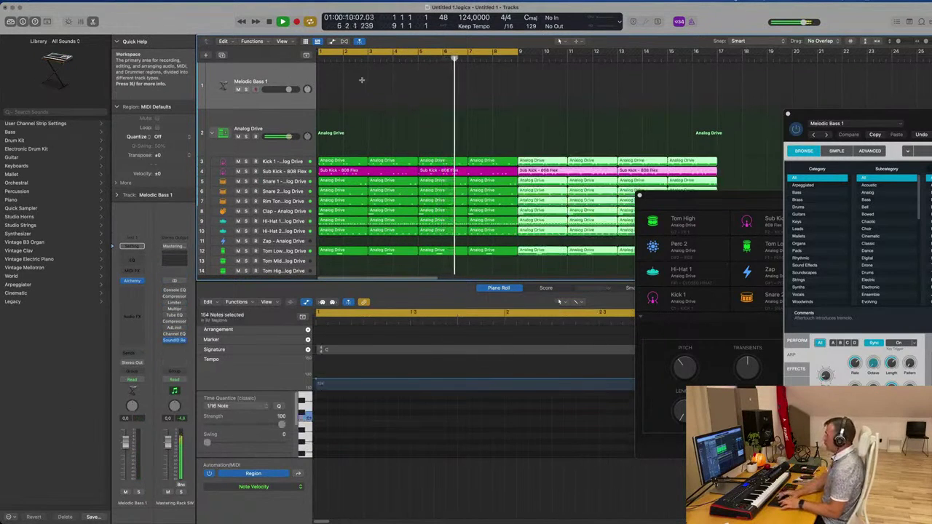
key(super+r)
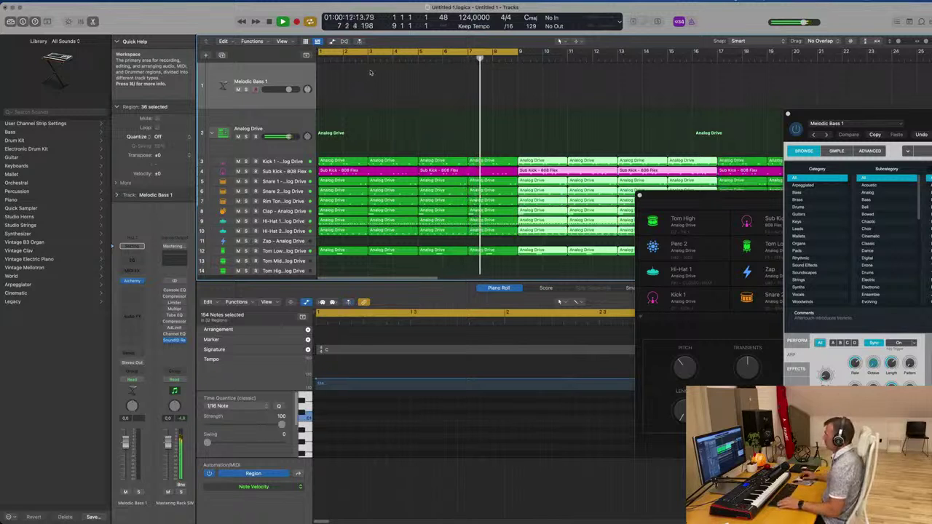
scroll(417, 98, left, 5)
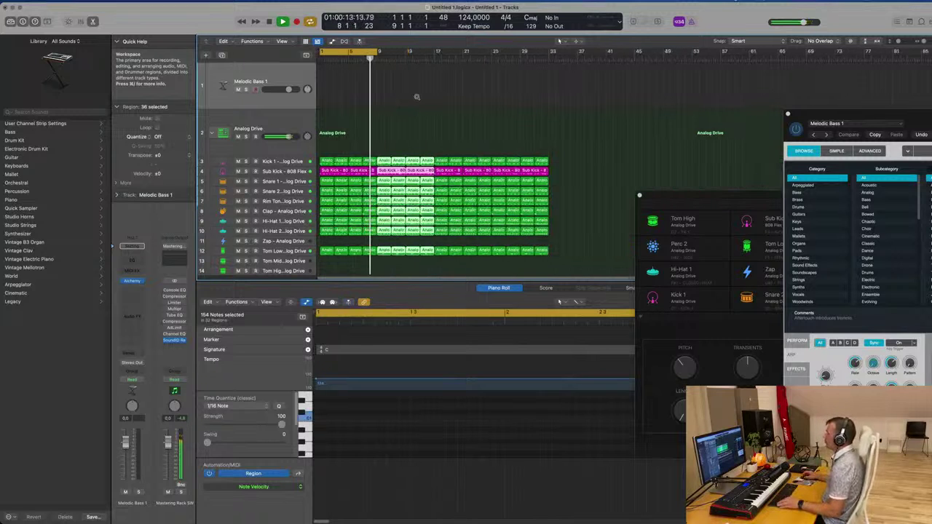
- Record a short bass line over bars 1 and 2 on the Melodic Bass 1 track
click(314, 76)
key(Return)
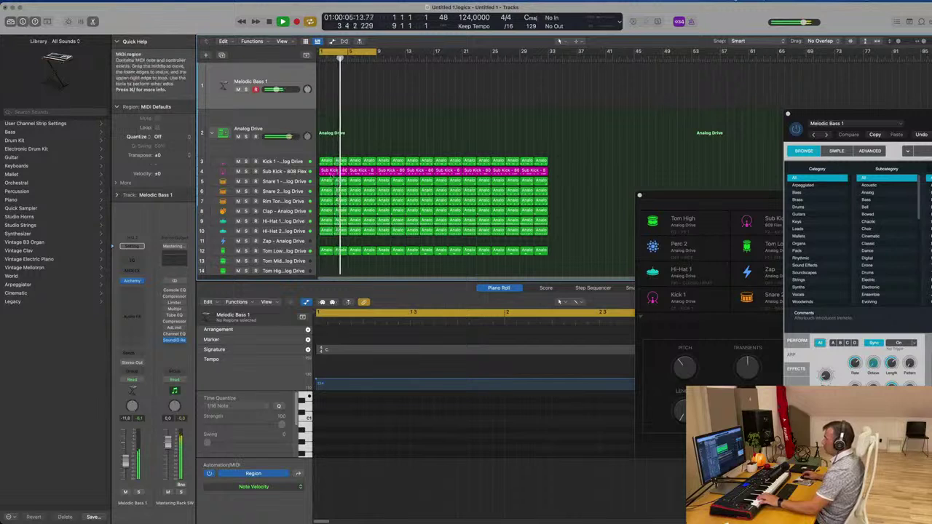
click(302, 161)
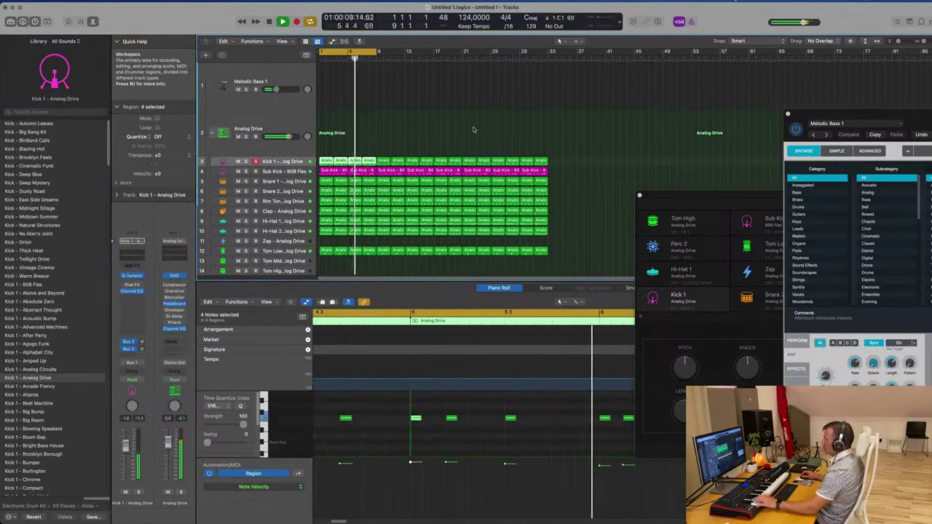
click(283, 80)
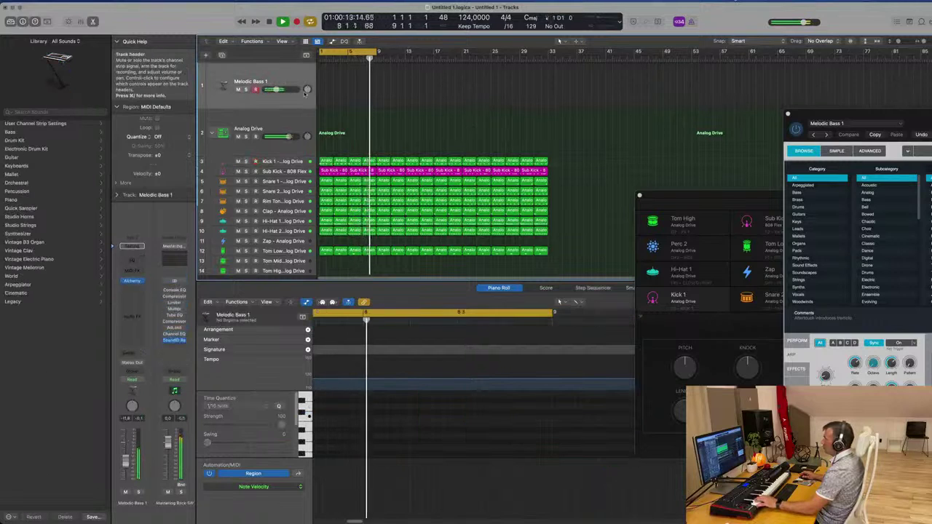
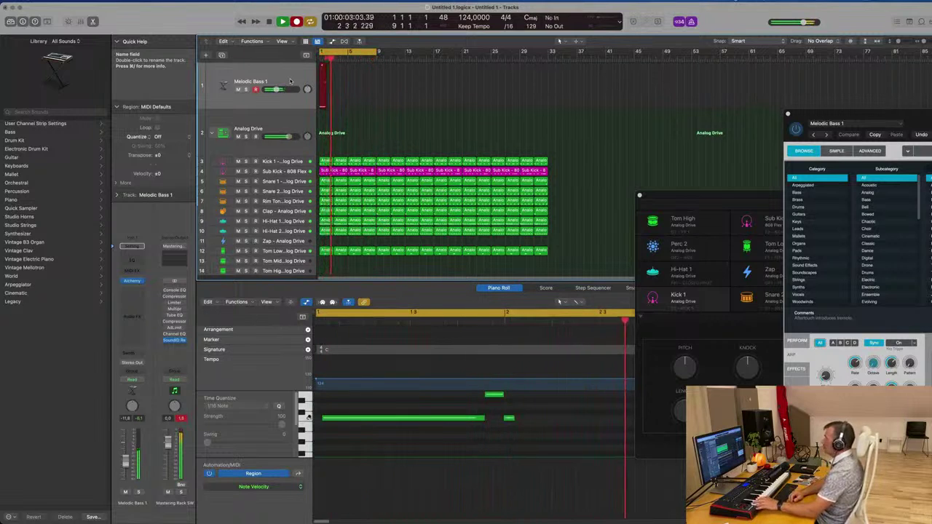
key(space)
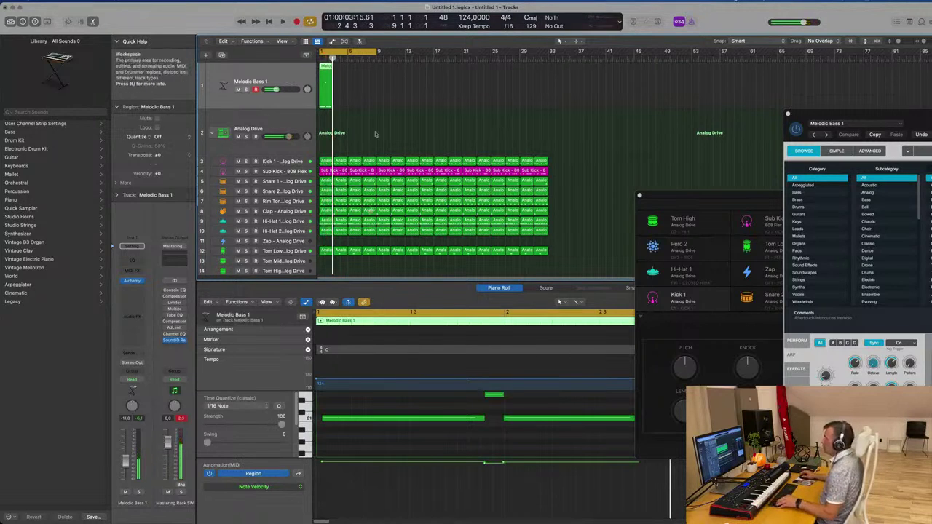
- Delete the long recorded bass note that starts at bar 2 and mute the Sub Kick track
scroll(501, 454, left, 3)
click(502, 418)
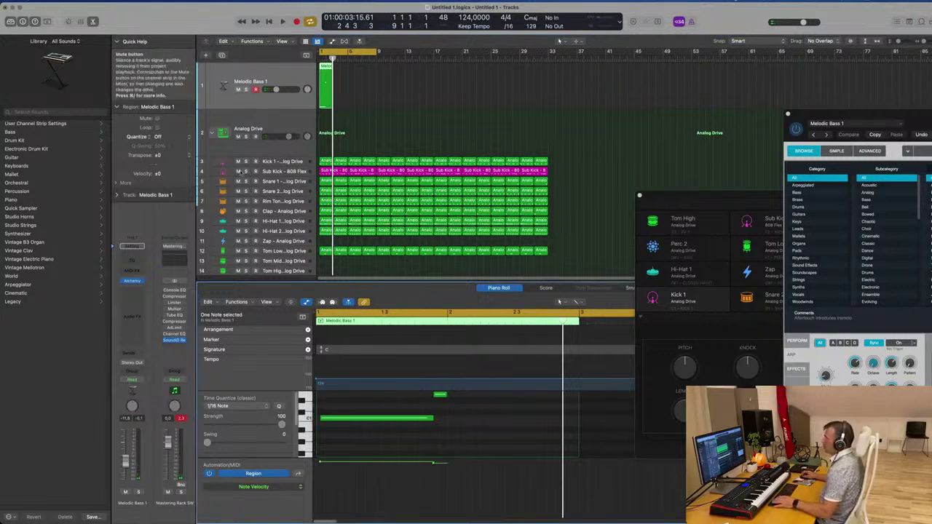
click(238, 171)
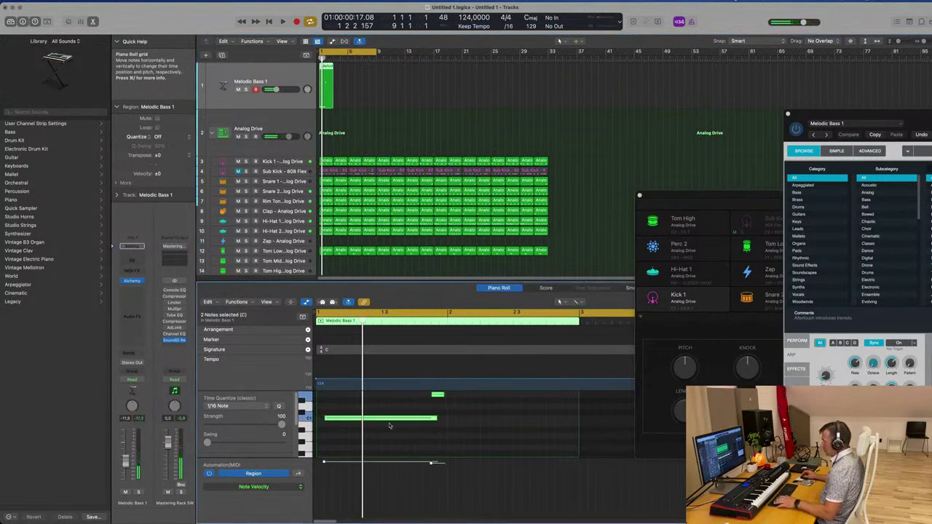
- Move the low bass note to the start of bar 1 and stretch its end to meet the higher note
drag(391, 420, 383, 421)
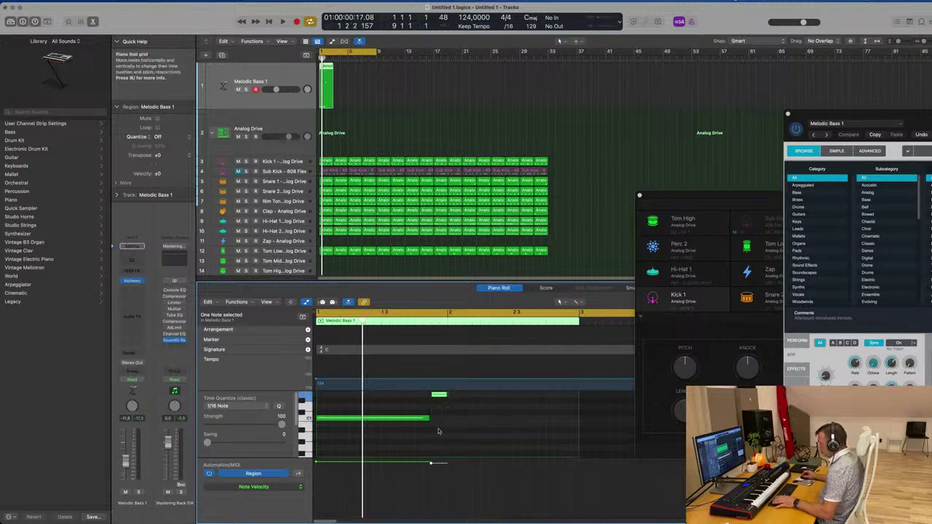
key(space)
drag(428, 421, 430, 421)
key(space)
key(space)
- Repeat the Melodic Bass 1 region until it fills bars 1 to 8 and play it back
drag(381, 106, 314, 99)
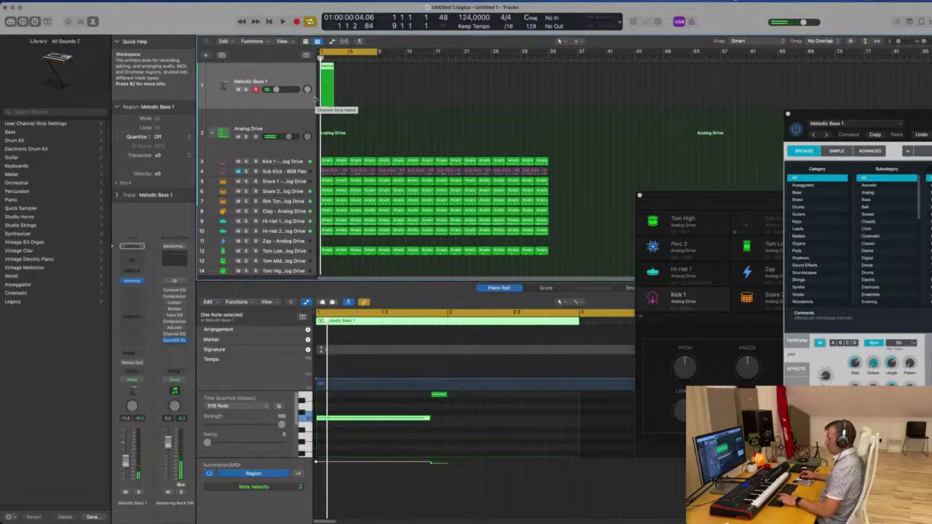
key(super+r)
key(super+r)
click(432, 101)
key(space)
key(space)
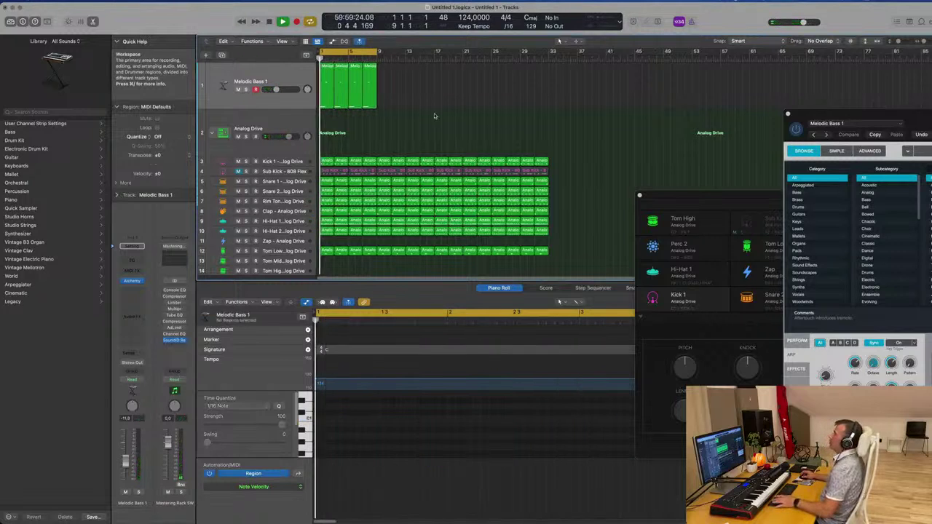
- Copy both bass notes one bar later in all four Melodic Bass 1 regions and play the result
key(super+Right)
key(super+Right)
key(super+Right)
key(super+Right)
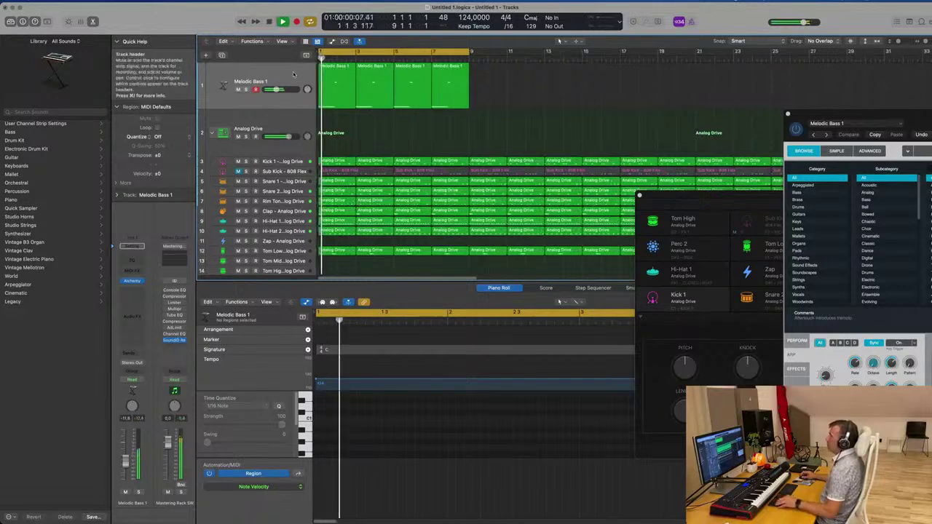
key(super+Left)
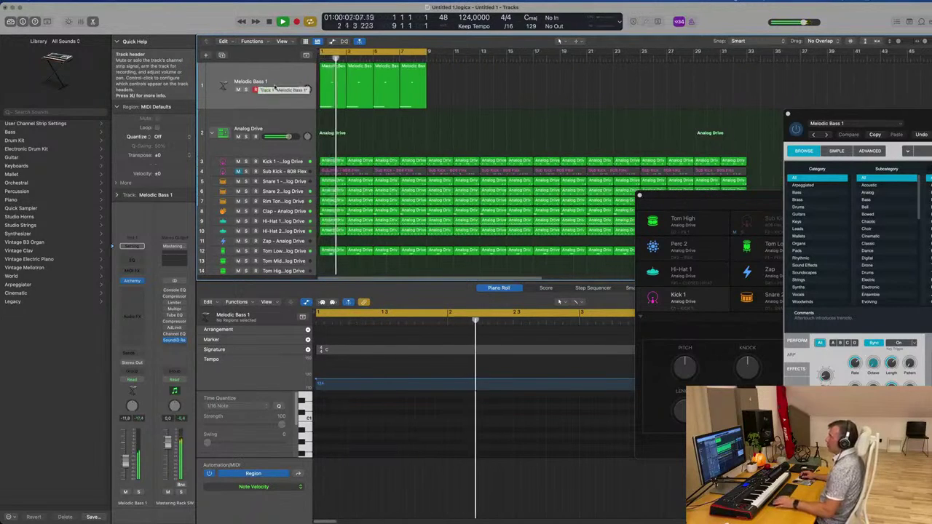
drag(497, 107, 341, 101)
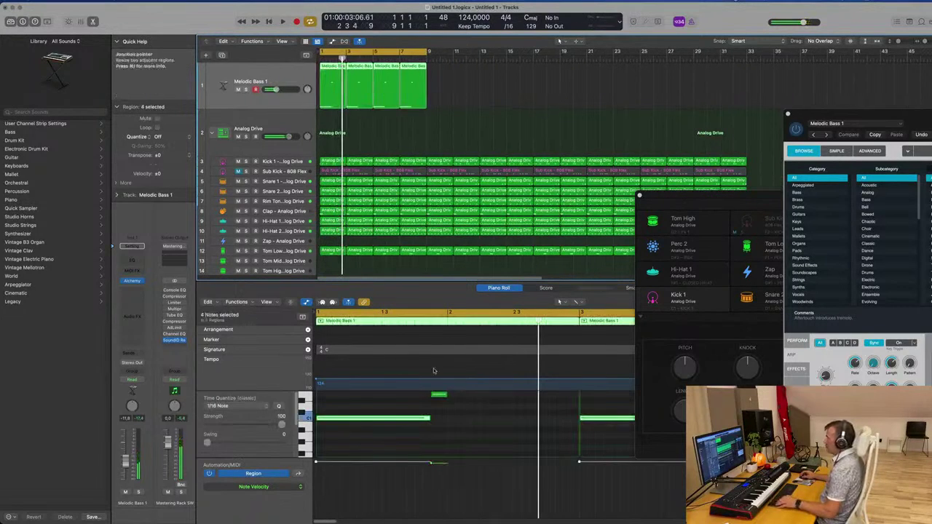
scroll(467, 407, down, 3)
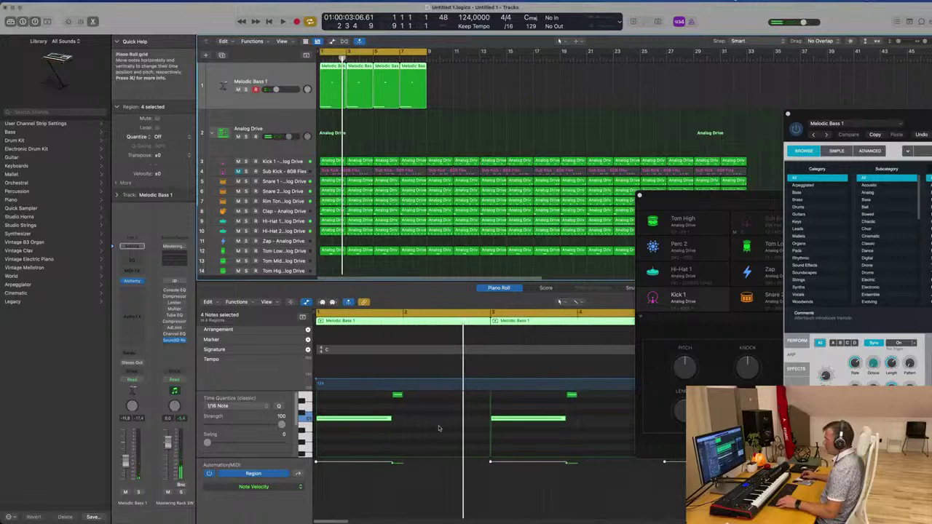
click(437, 429)
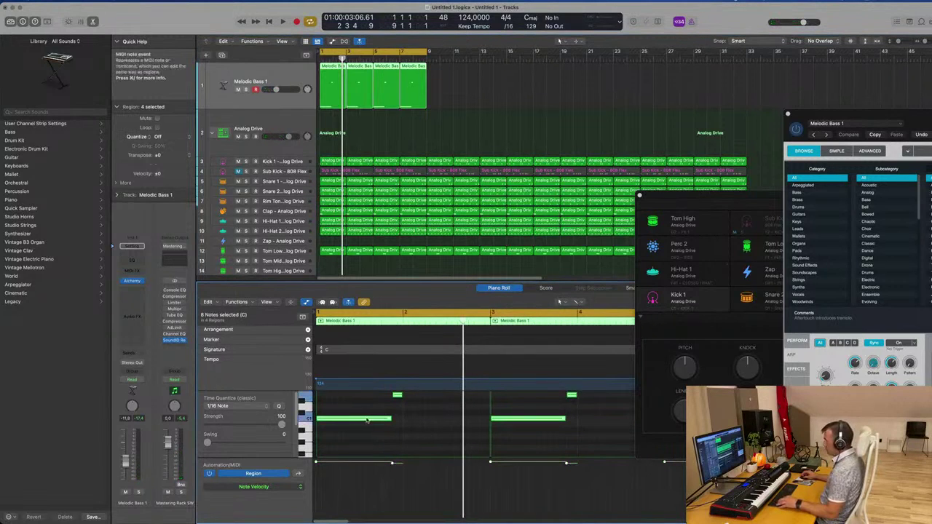
drag(368, 421, 453, 424)
key(space)
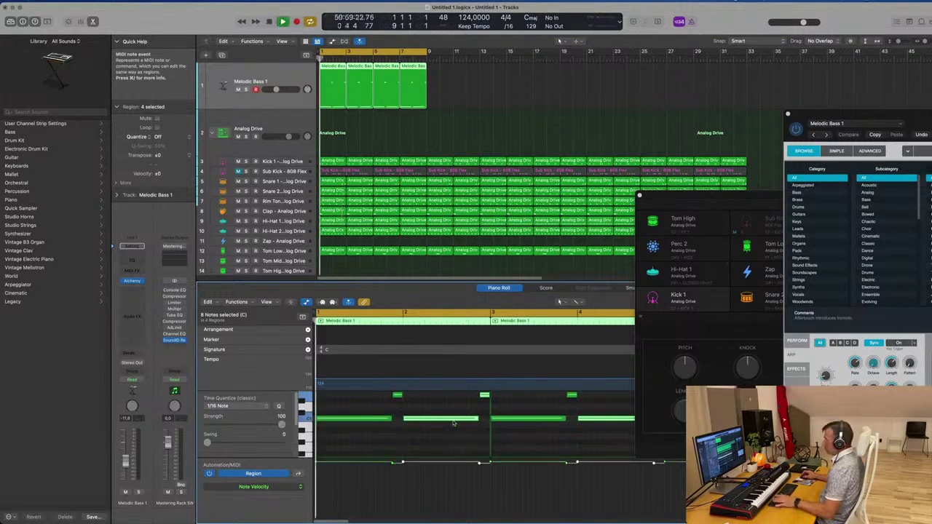
click(381, 123)
click(292, 77)
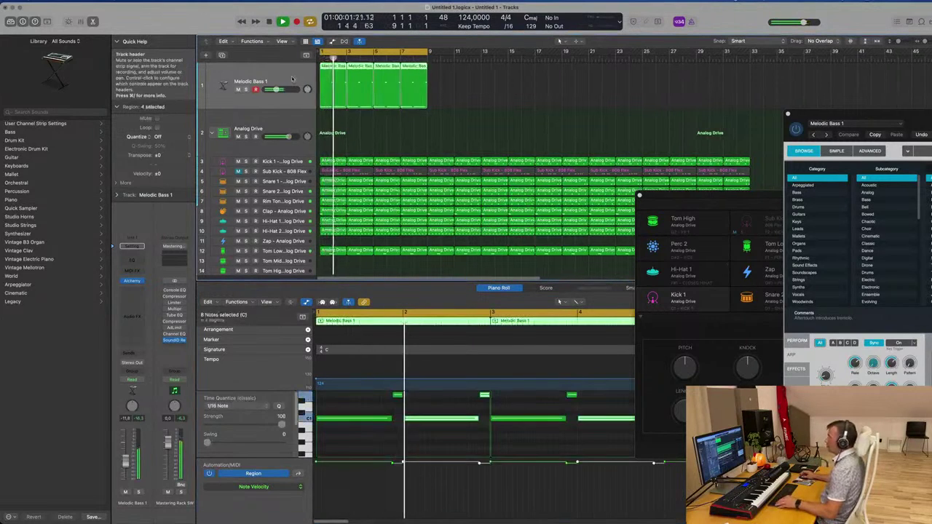
key(super+Right)
key(super+Right)
key(super+Left)
key(super+Left)
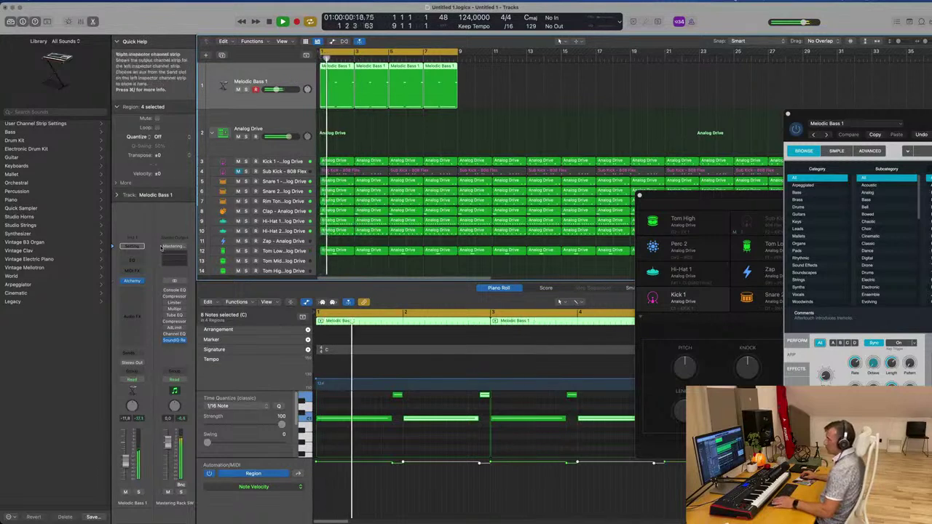
- Show the Perform controls of the Alchemy instrument on Melodic Bass 1 and raise the track's volume to -5.3 dB
click(133, 281)
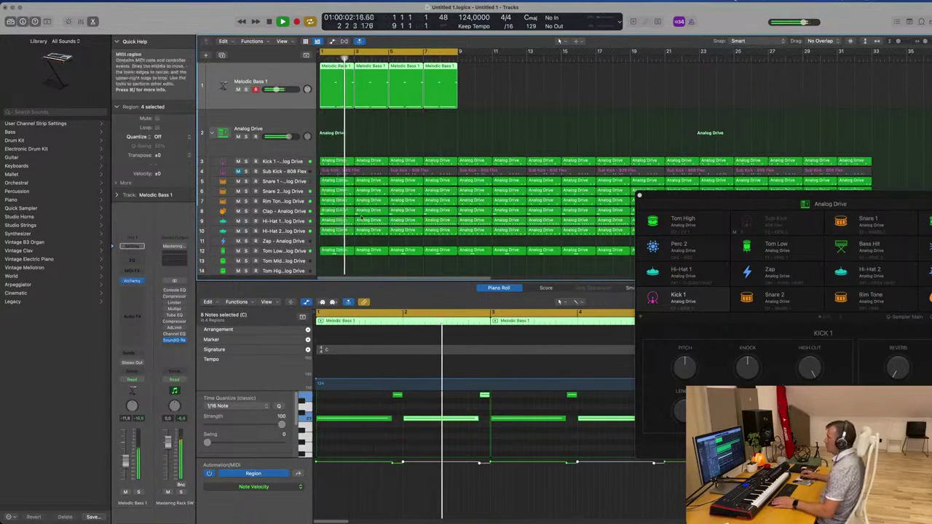
click(134, 281)
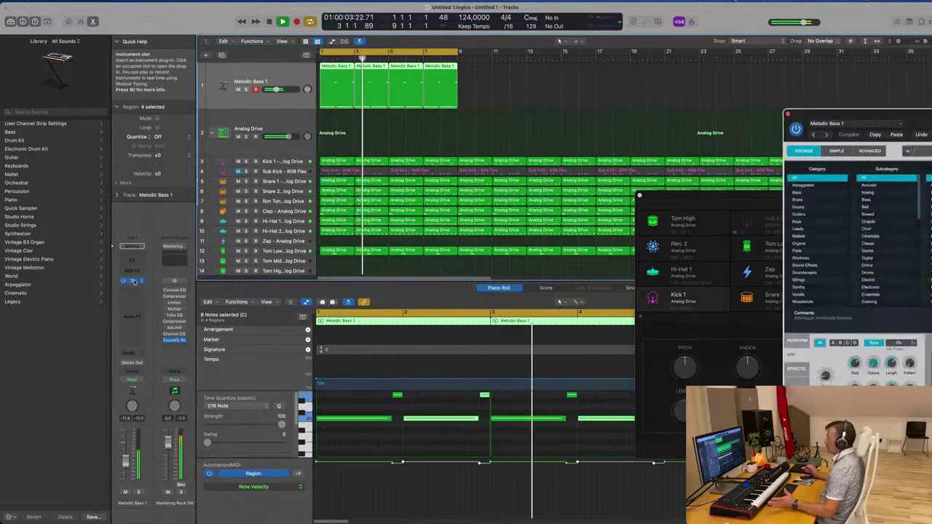
drag(845, 114, 375, 71)
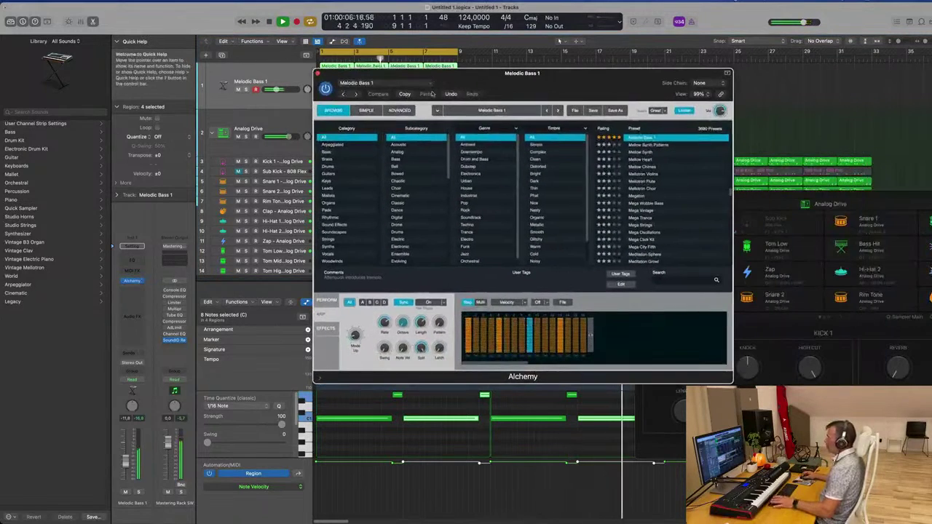
click(325, 300)
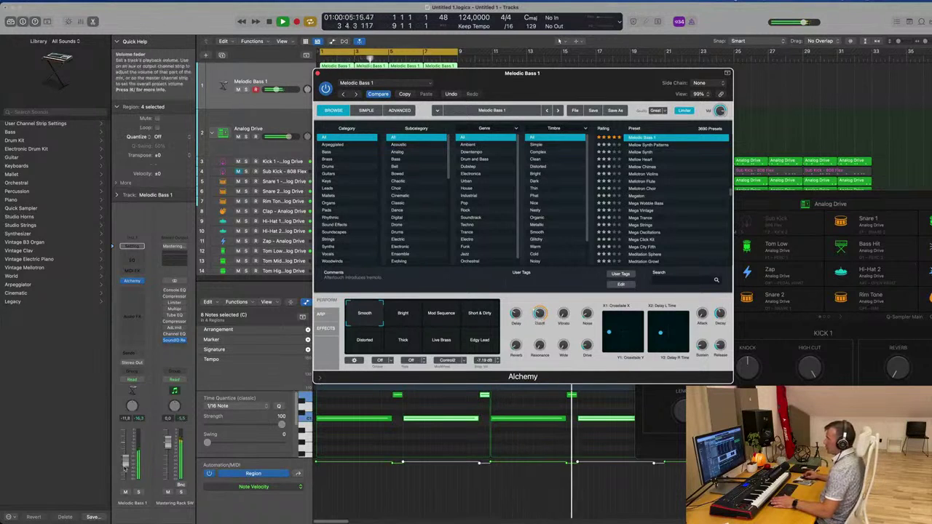
click(560, 41)
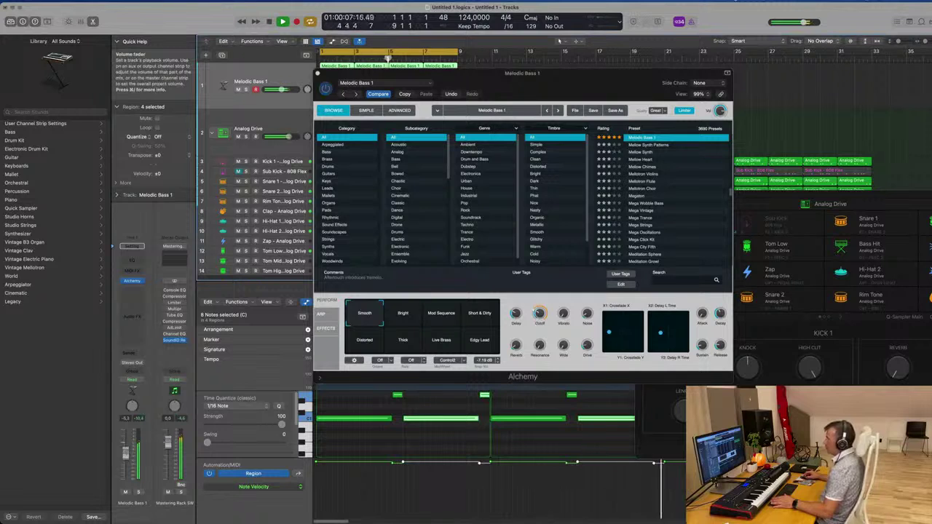
- Insert a stereo Vintage Tube EQ from the Vintage EQ Collection on the Melodic Bass 1 channel
drag(531, 72, 655, 40)
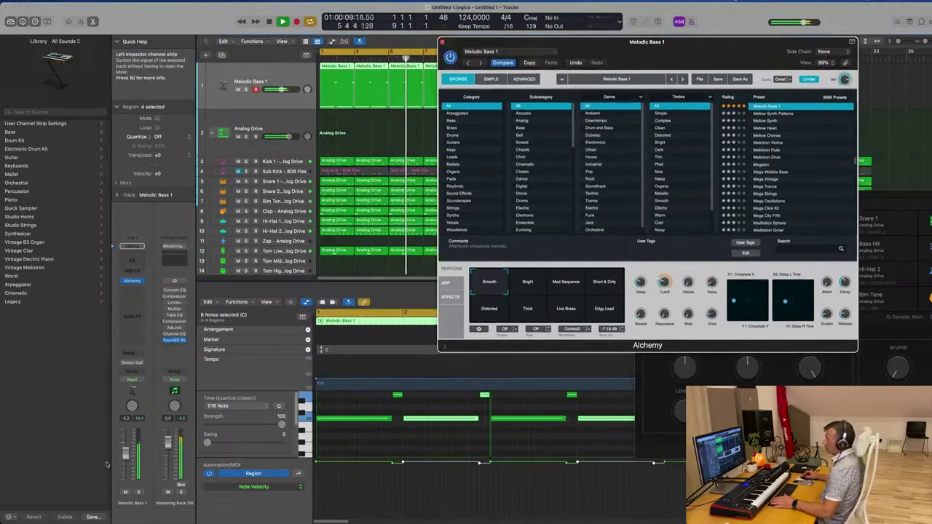
click(140, 297)
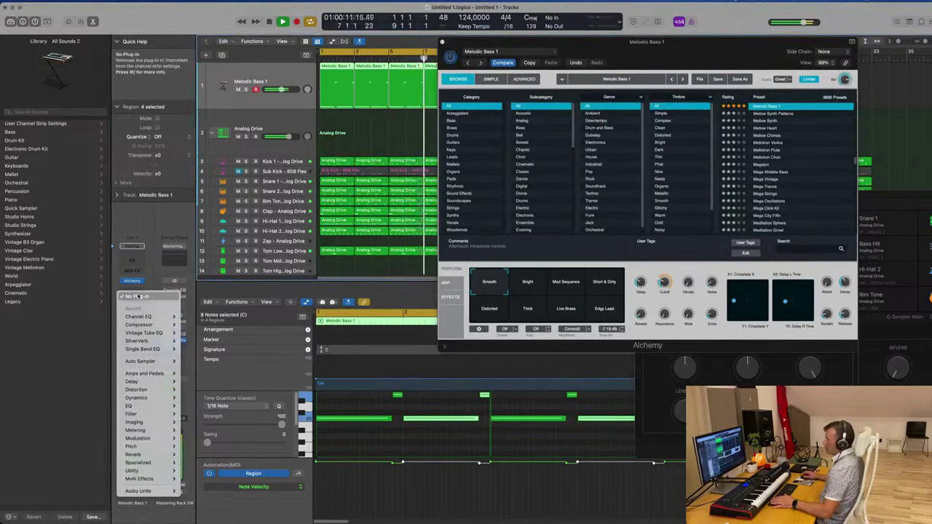
mouse_move(148, 407)
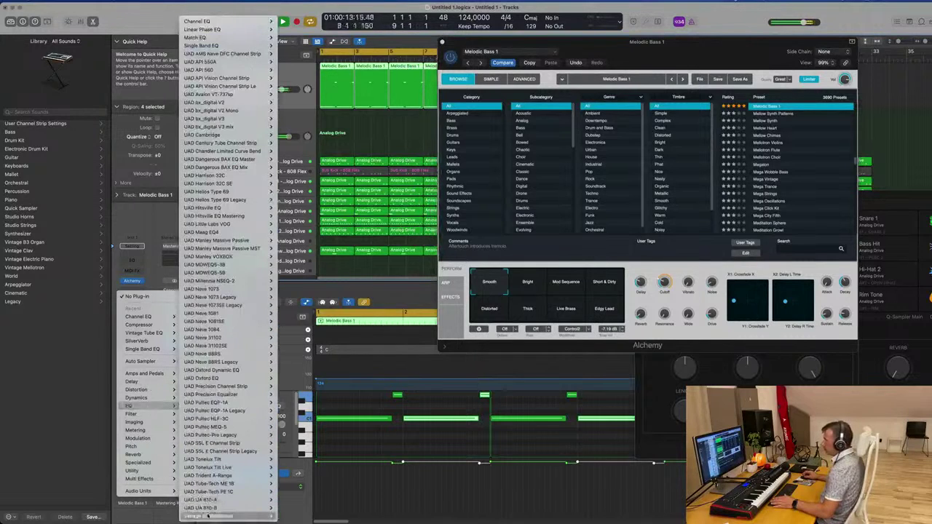
mouse_move(207, 516)
mouse_move(299, 516)
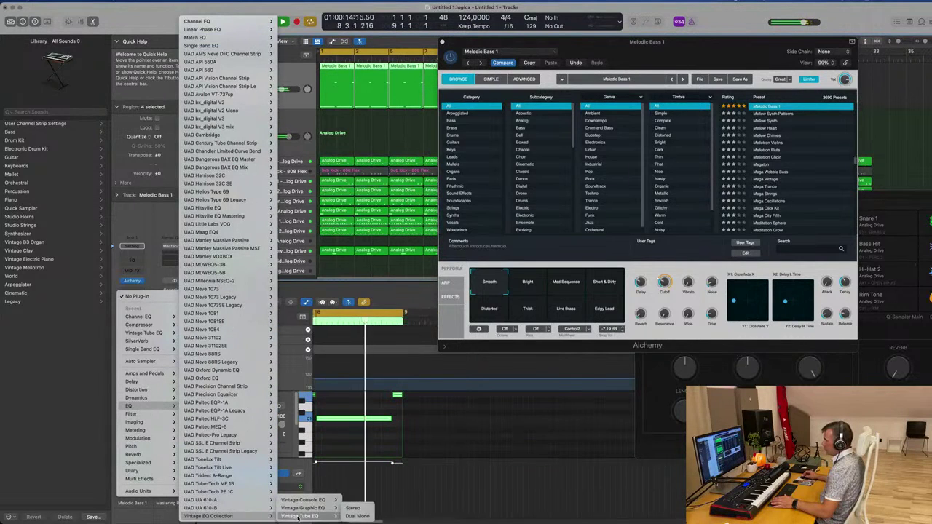
click(352, 508)
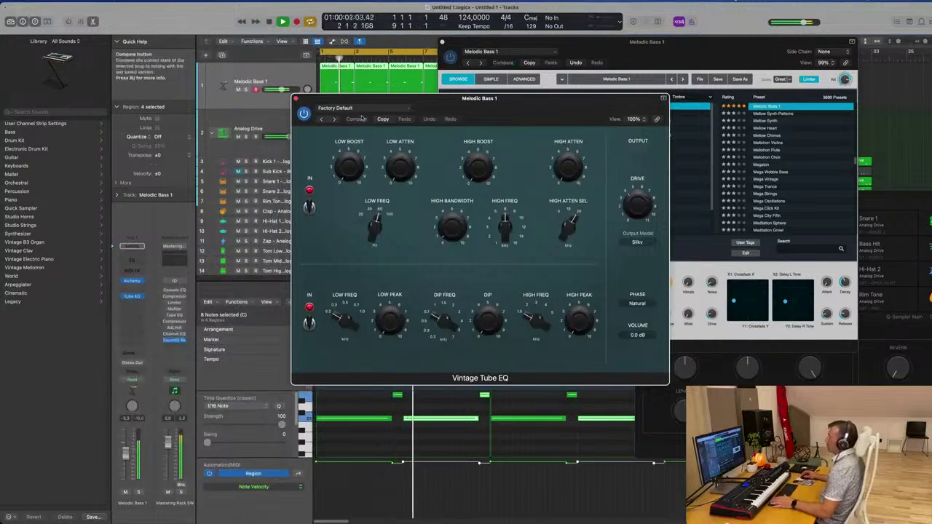
- Load the Big Synth preset in the Vintage Tube EQ and close its window
click(350, 108)
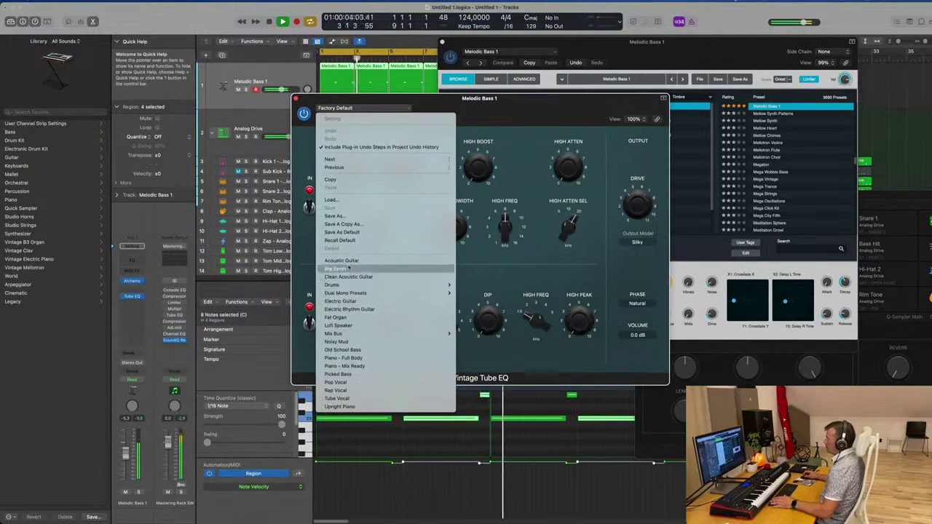
click(335, 269)
drag(304, 95, 189, 119)
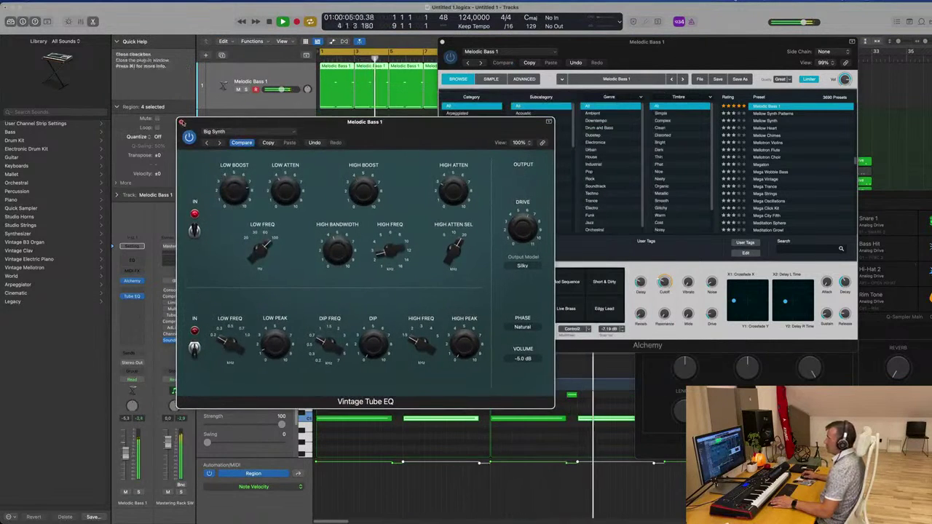
click(182, 121)
- Lower the Melodic Bass 1 volume to about -10.6 dB and close the Alchemy window
drag(664, 56, 496, 139)
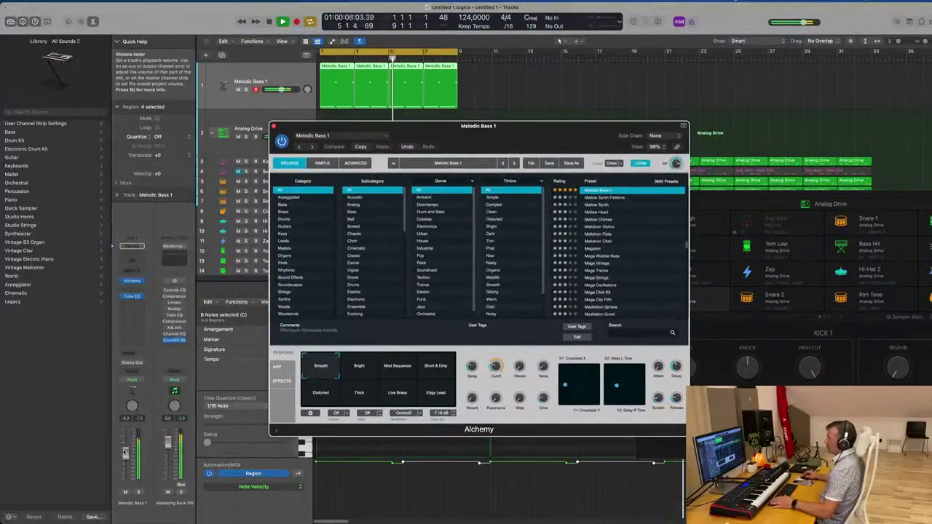
drag(127, 418, 136, 470)
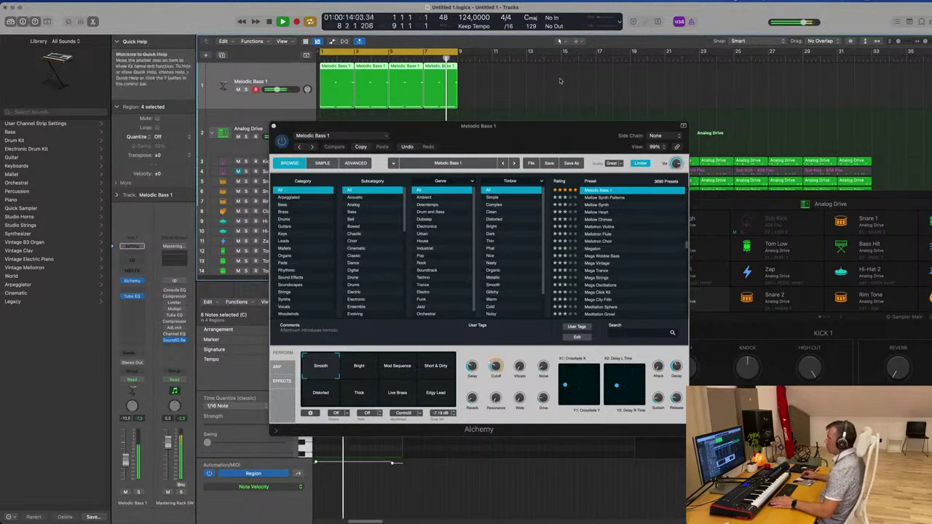
drag(296, 131, 234, 135)
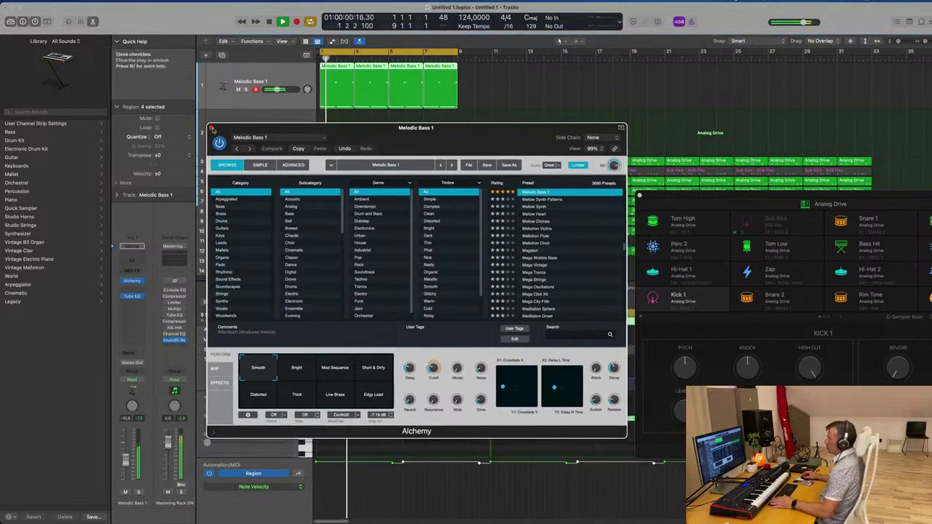
click(211, 128)
- Repeat the four Melodic Bass 1 regions until they fill bars 1 to 32, matching the drum regions' length
key(super+Left)
key(super+Left)
key(super+Left)
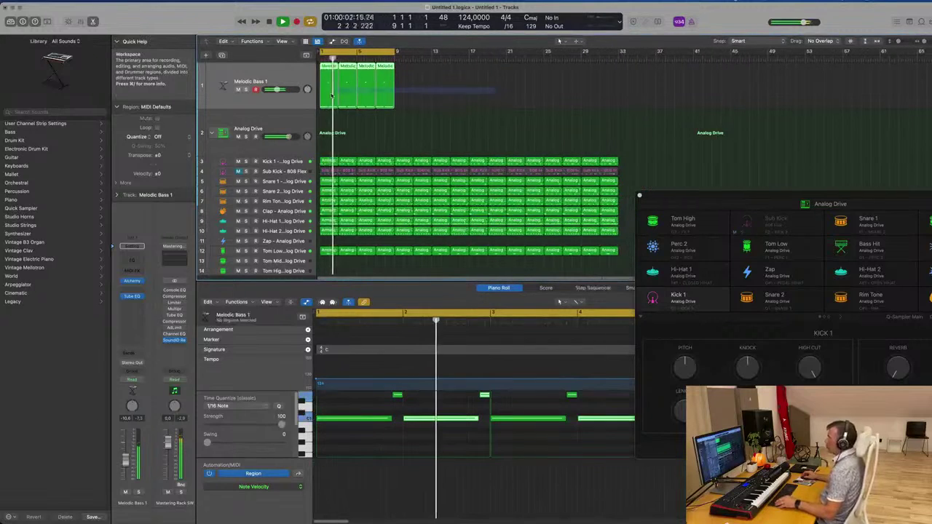
key(super+r)
key(super+r)
key(super+r)
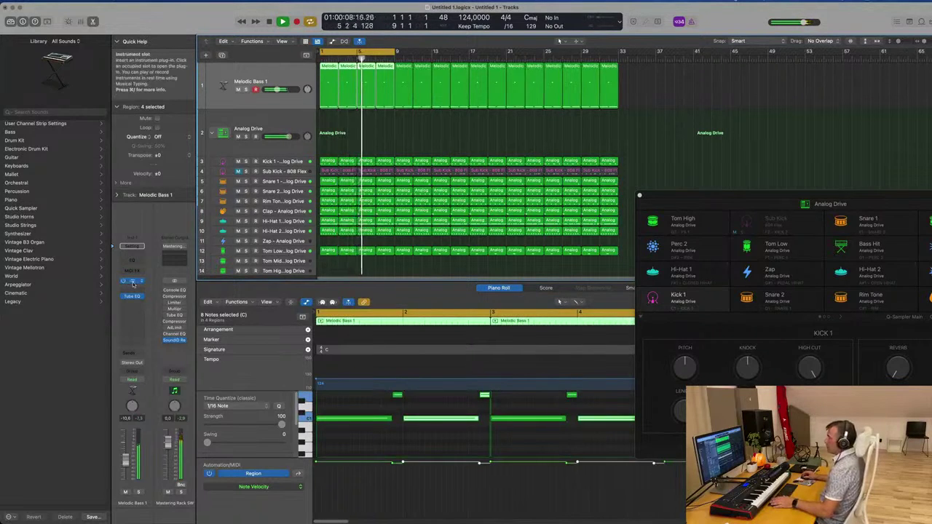
- Set the Alchemy Cutoff on Melodic Bass 1 to 15.5 % and raise the track's volume to about -5.6 dB
click(133, 282)
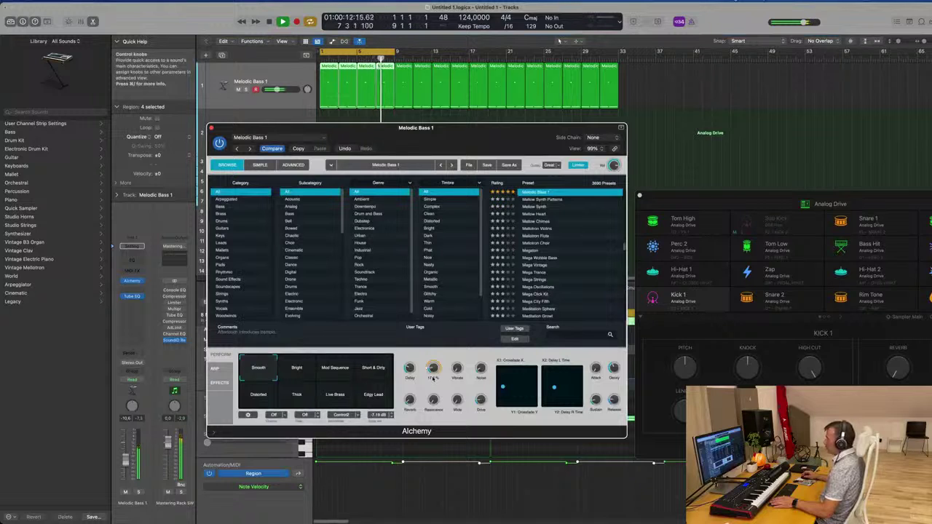
click(433, 373)
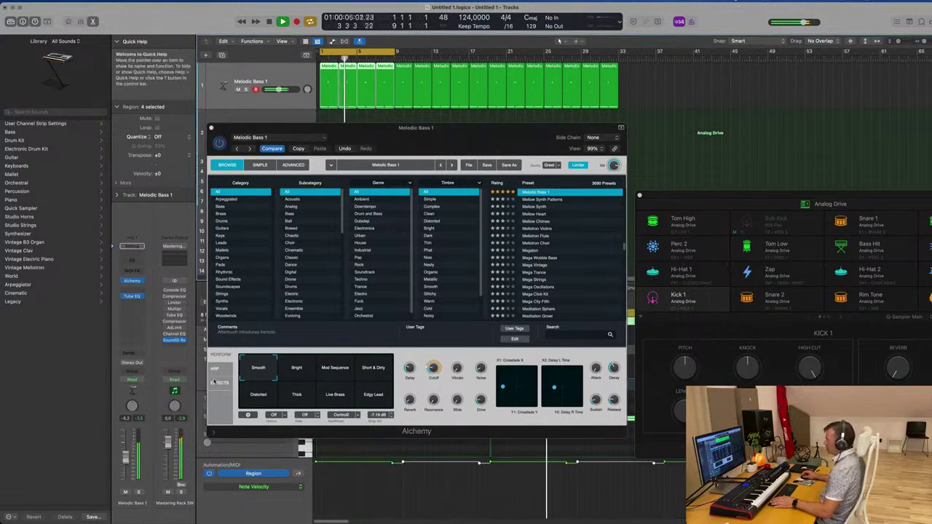
click(294, 165)
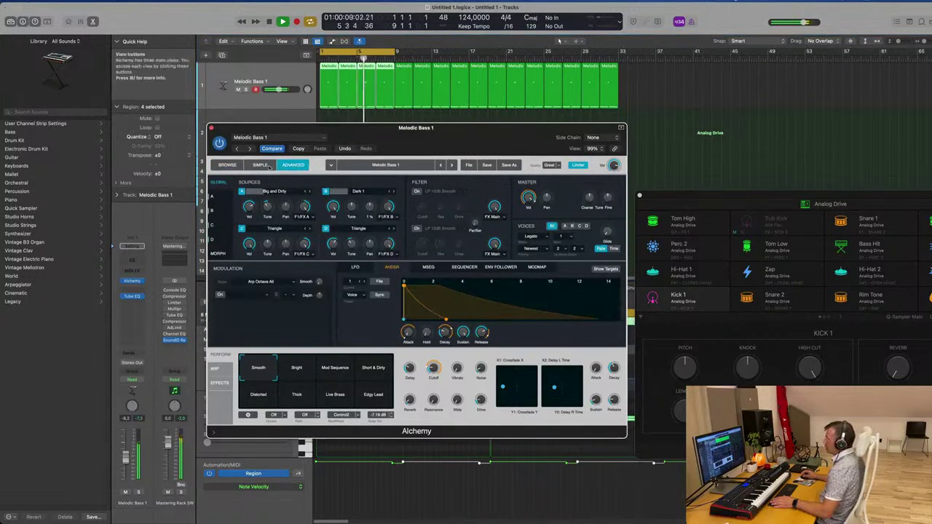
click(227, 164)
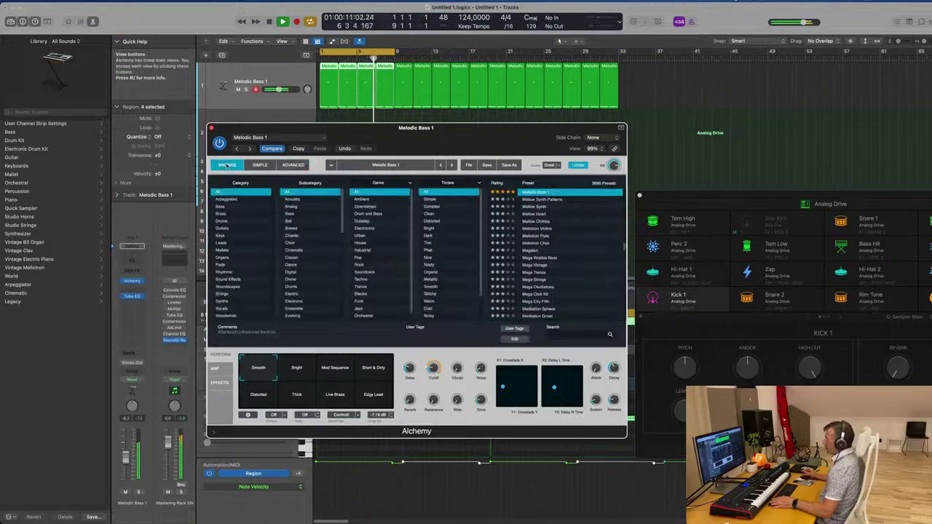
drag(460, 136, 472, 112)
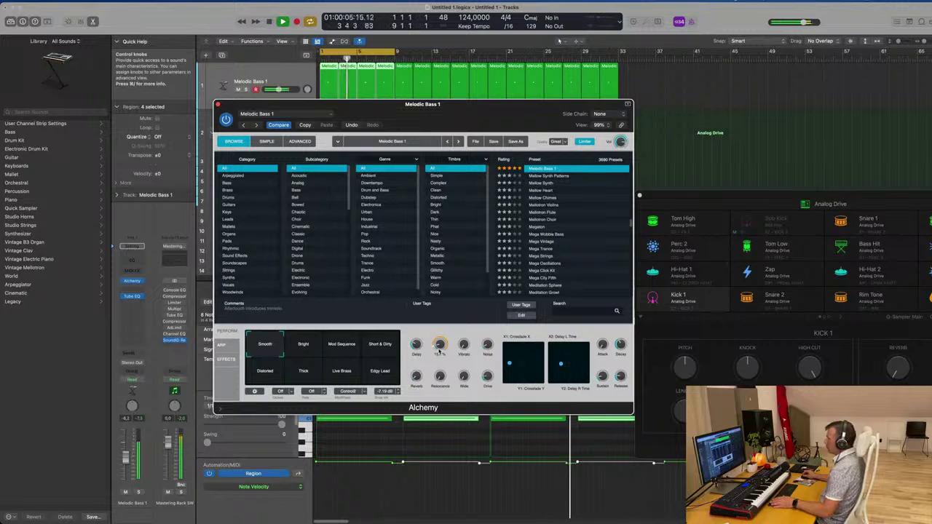
click(125, 455)
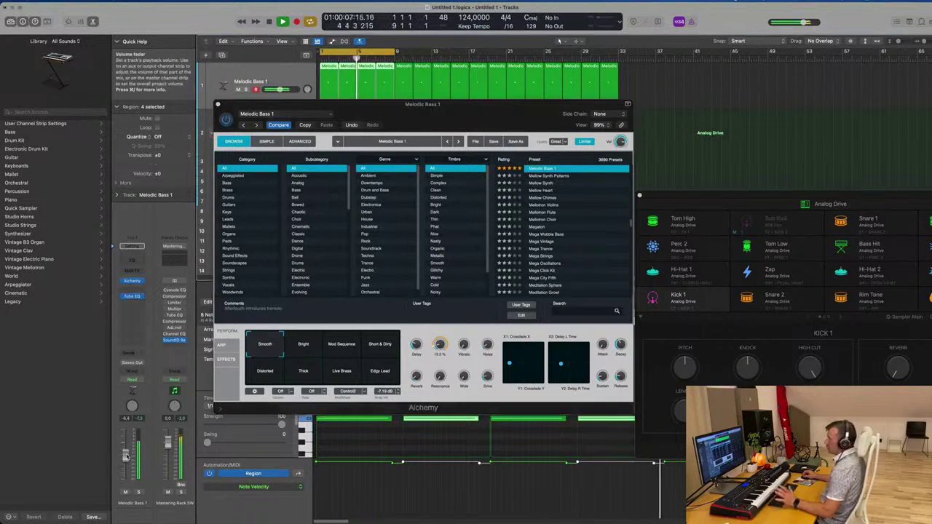
- Add a Channel EQ to Melodic Bass 1 with a low-shelf boost of +3.7 dB at 75 Hz, and close both plug-in windows
click(132, 260)
drag(375, 279, 376, 278)
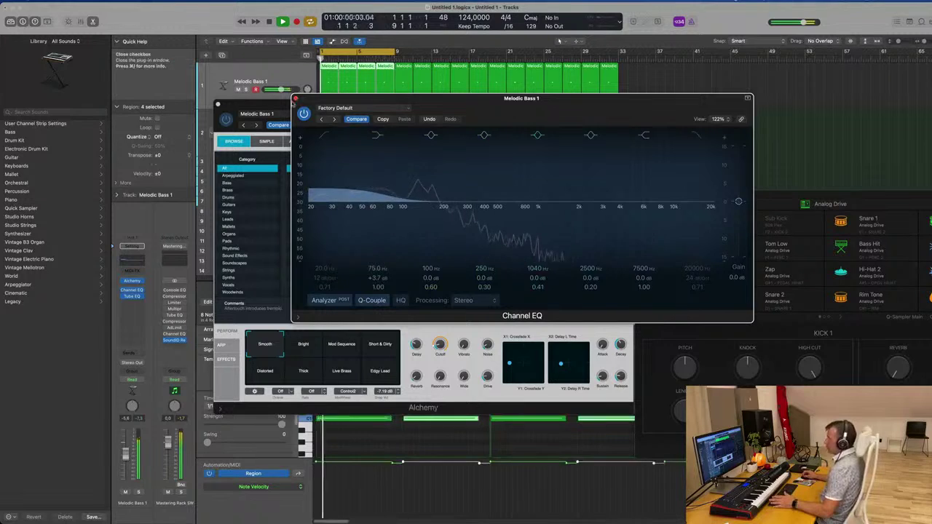
click(295, 98)
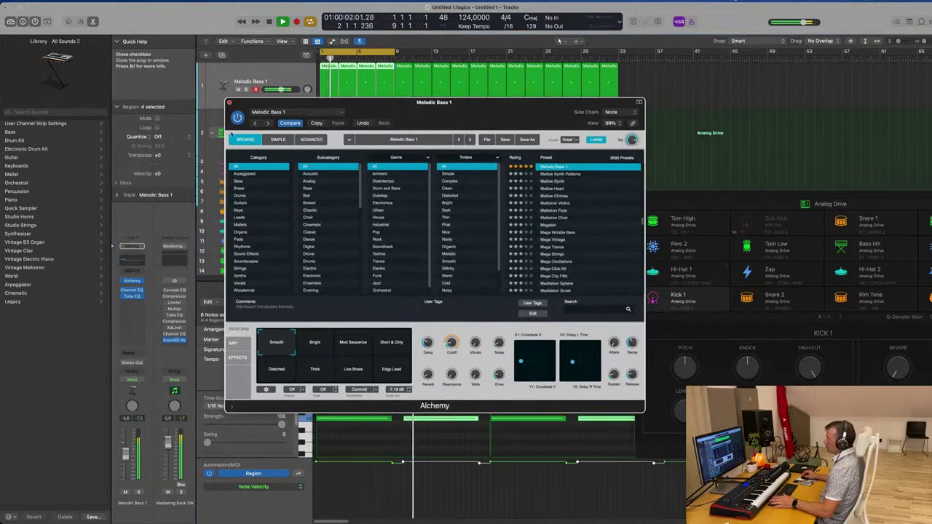
click(218, 105)
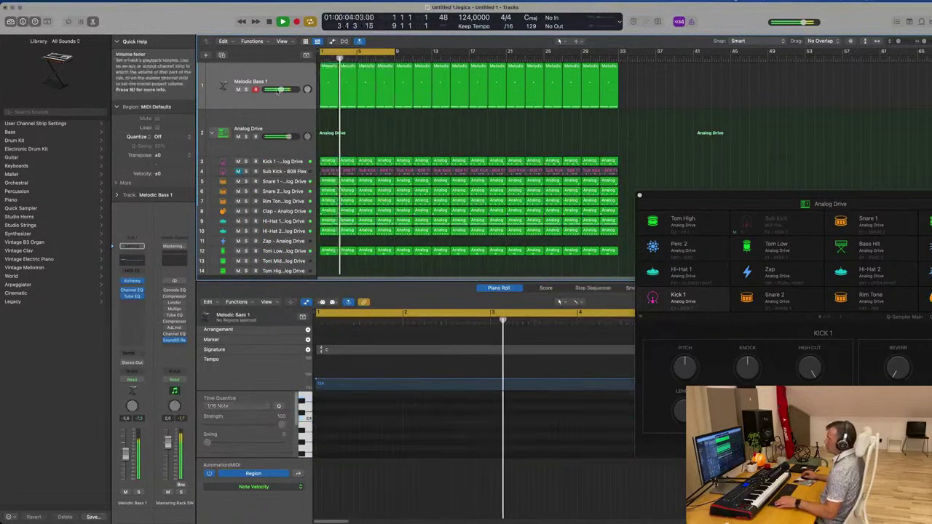
- Duplicate the Melodic Bass 1 track with its settings and copy its first region to bar 1 of the new track
key(super+d)
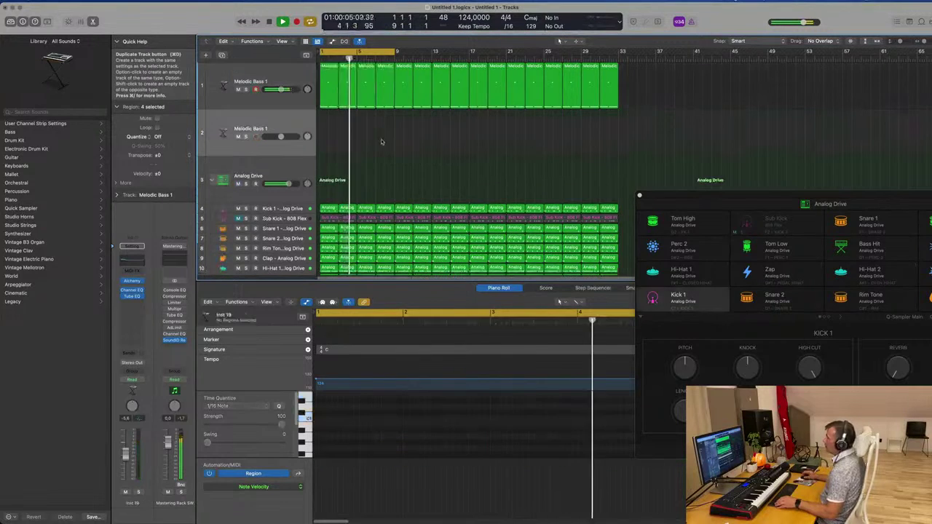
drag(326, 85, 329, 133)
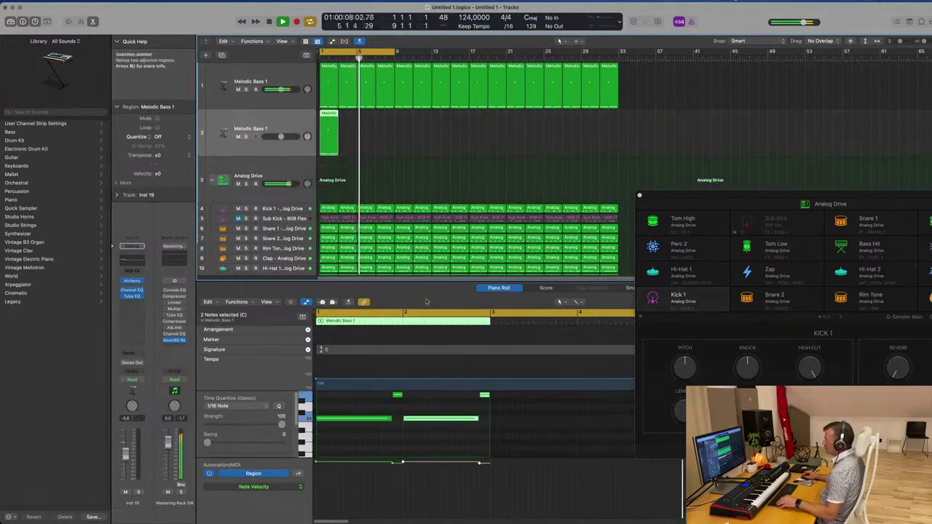
- In the copied region, move the first high note to the start of bar 1 and delete both bar 2 notes
scroll(391, 424, up, 2)
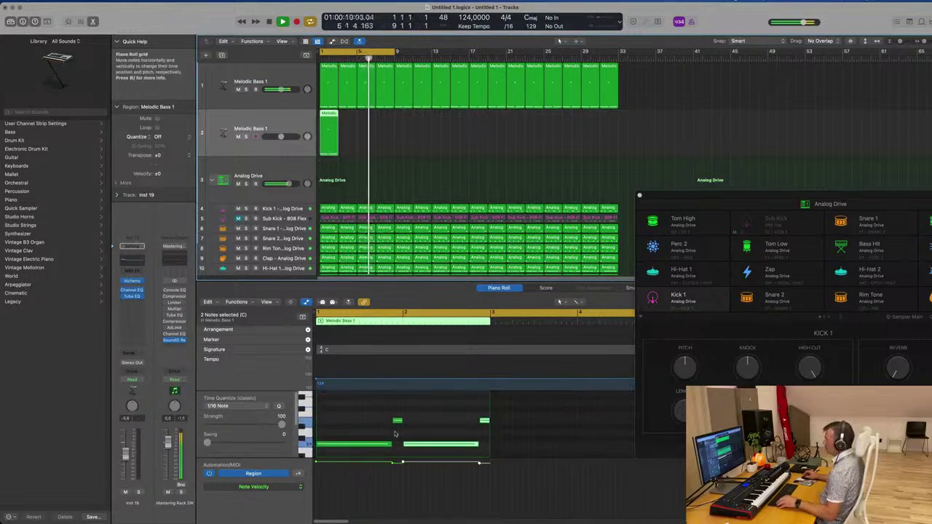
click(369, 404)
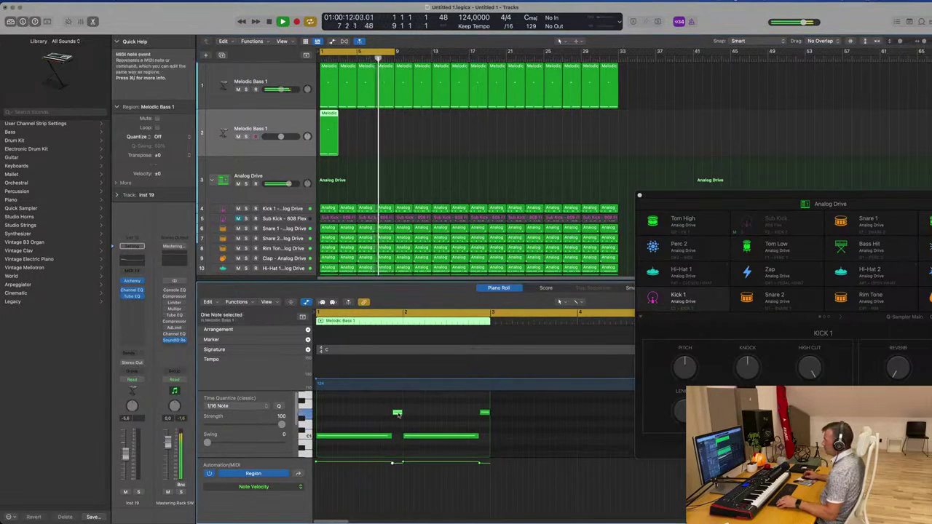
drag(397, 413, 326, 414)
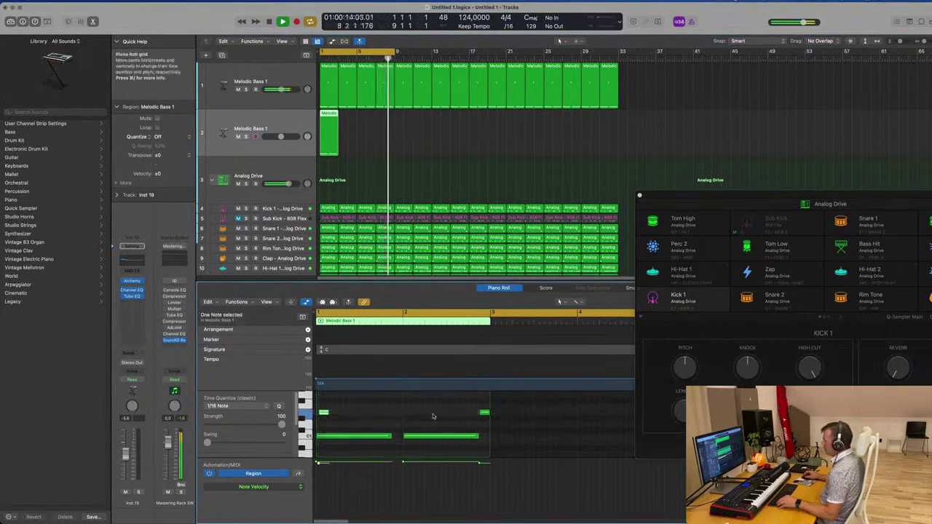
drag(440, 406, 485, 445)
key(BackSpace)
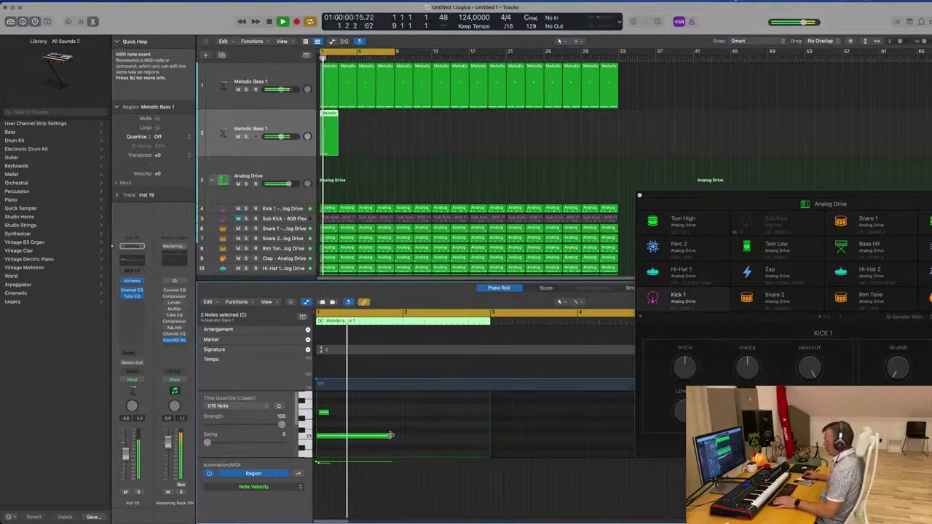
- Shorten the low note, build a three-note chord at bar 1 and stretch it across the region's two bars
drag(393, 435, 326, 435)
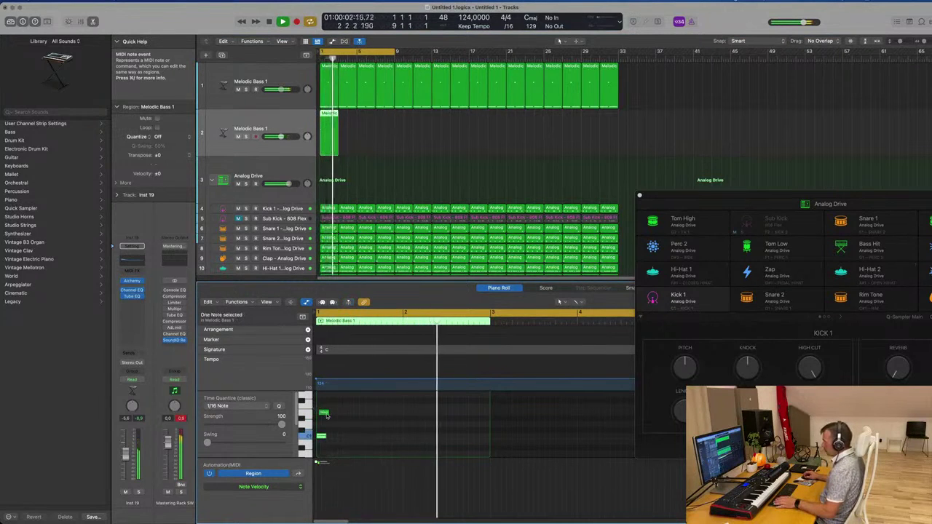
scroll(326, 421, up, 1)
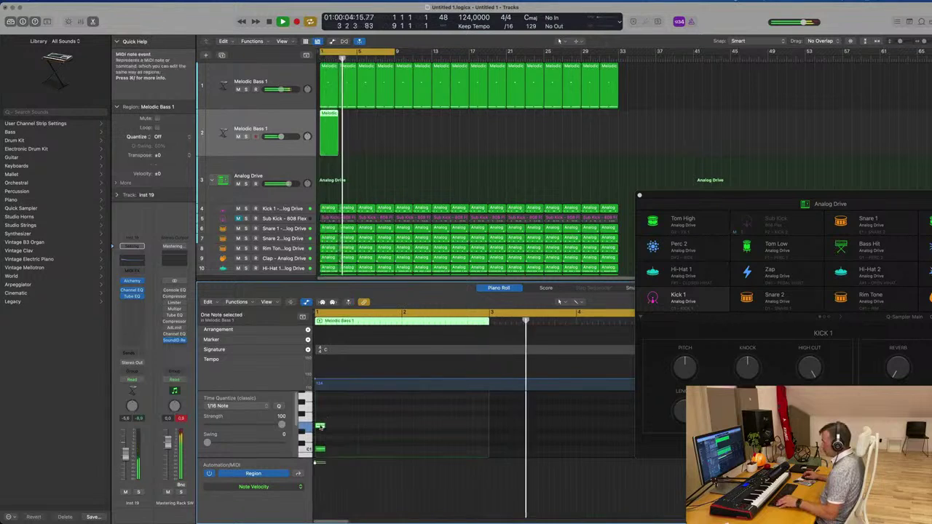
drag(325, 424, 487, 452)
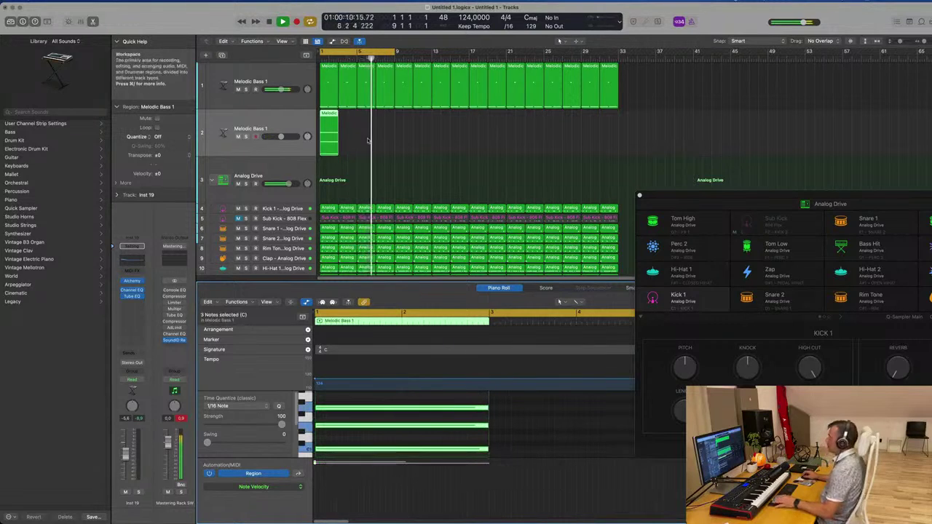
- Play back the sustained chord on the duplicated bass track and show that track's Alchemy instrument
key(space)
key(space)
click(252, 134)
key(space)
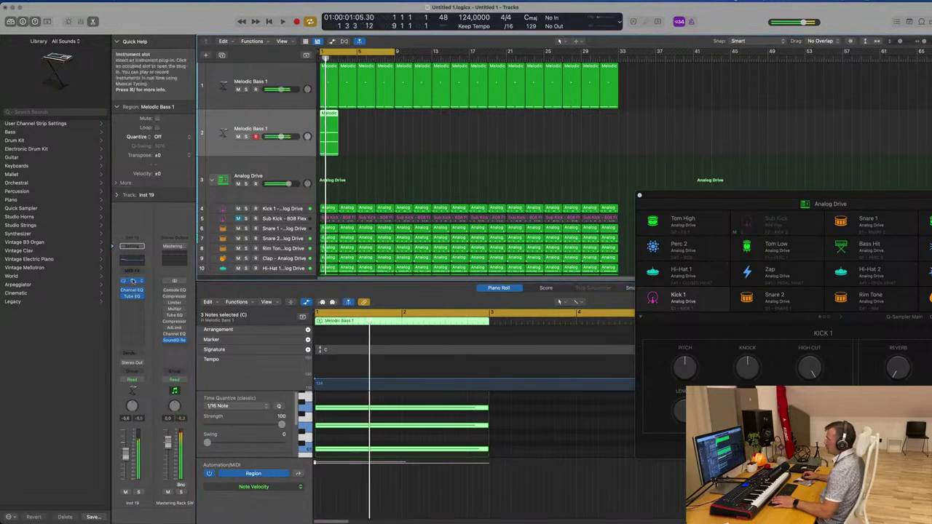
- Transpose the three chord notes upward in octave steps, moving the Alchemy window aside and playing back the result
click(406, 444)
key(Delete)
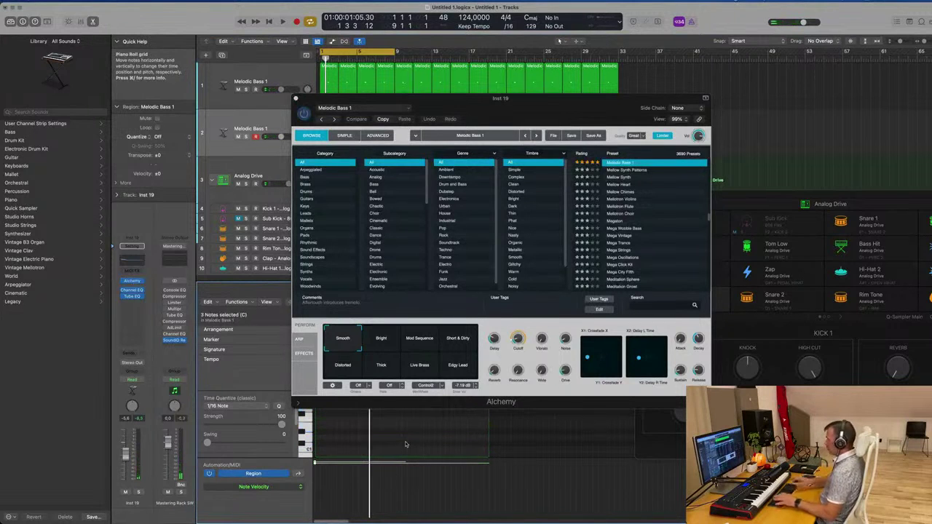
drag(500, 125, 751, 134)
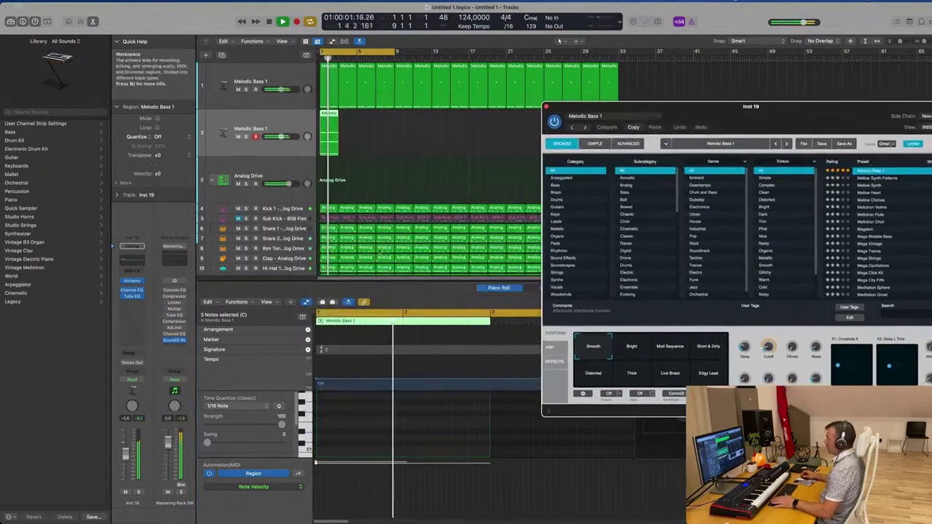
key(super+z)
scroll(397, 416, up, 1)
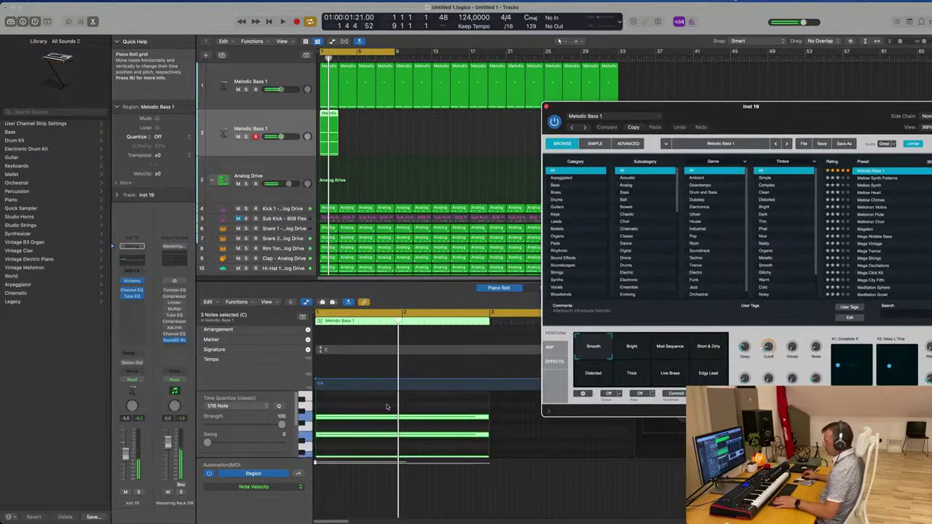
click(388, 407)
key(Delete)
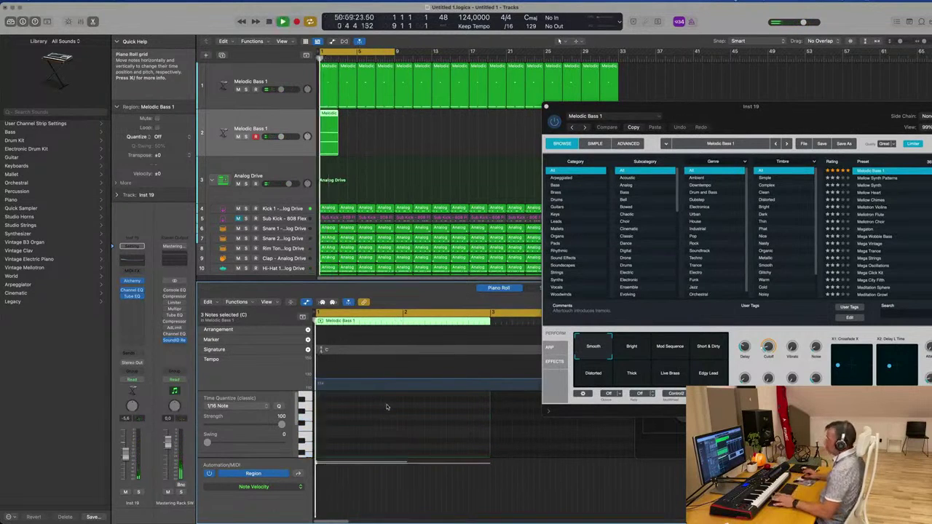
- Repeat the two-bar chord region on the duplicated bass track until it fills 32 bars
key(space)
drag(757, 116, 714, 99)
key(space)
click(305, 142)
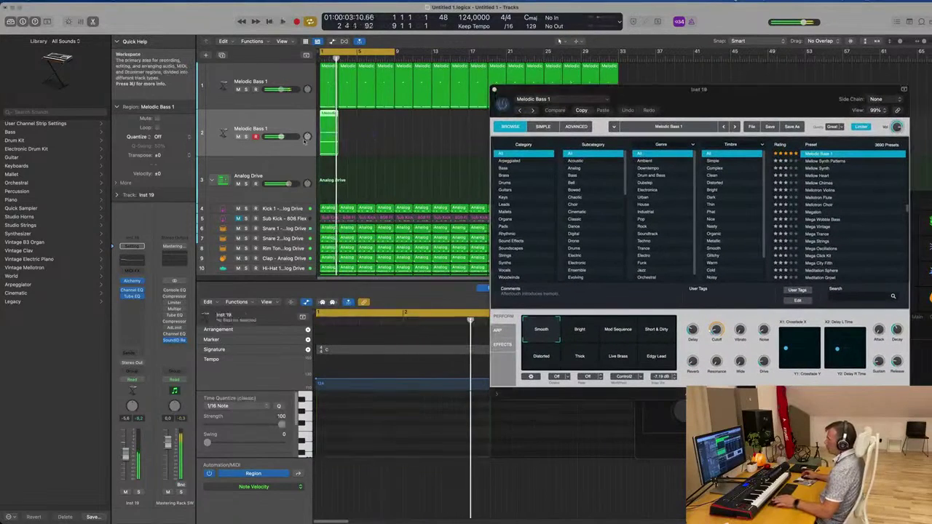
key(super+r)
key(super+r)
key(super+r)
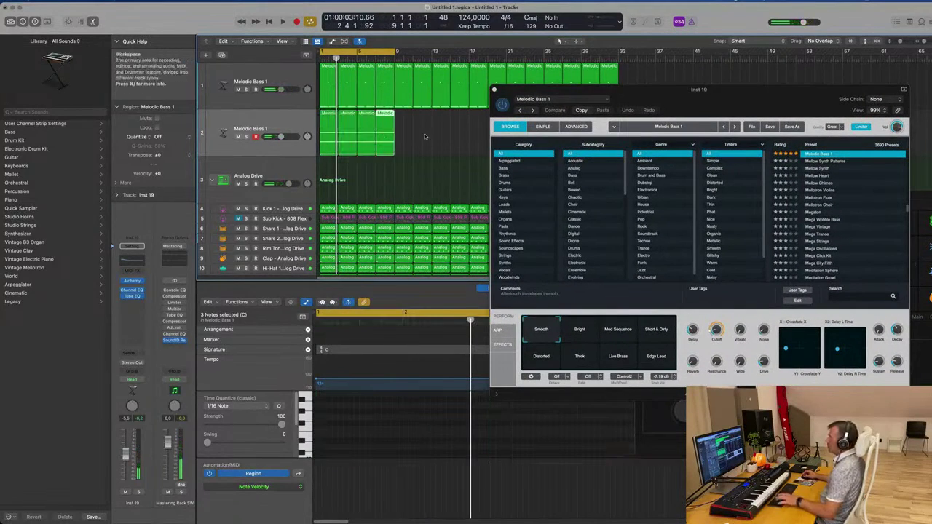
key(super+r)
key(super+r)
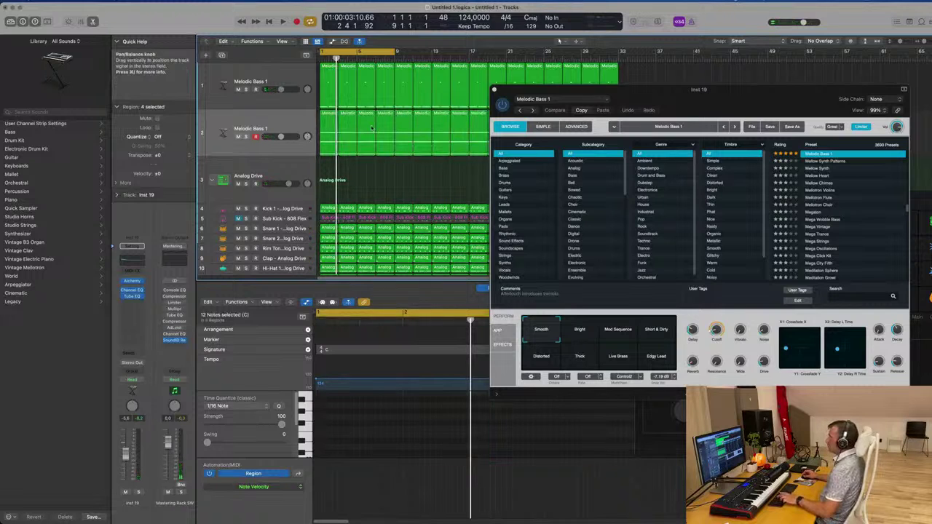
- Adjust Alchemy's Cutoff on the duplicated bass track during playback, keeping the plug-in window clear of the arrangement
drag(642, 96, 470, 192)
drag(534, 192, 546, 134)
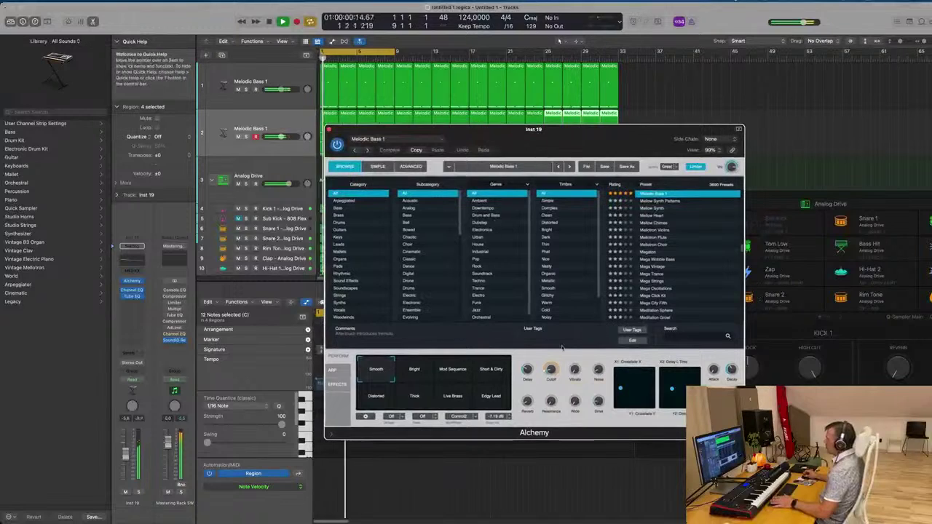
drag(551, 367, 552, 369)
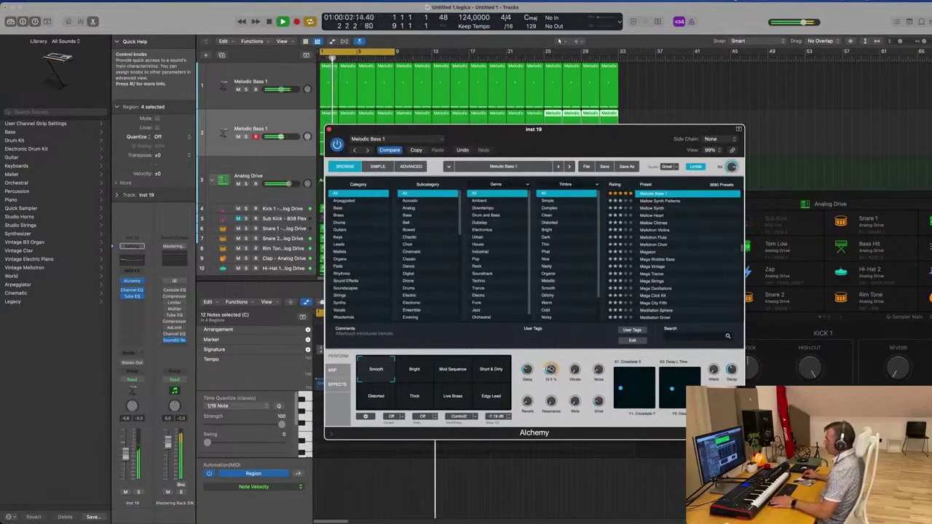
drag(588, 138, 691, 131)
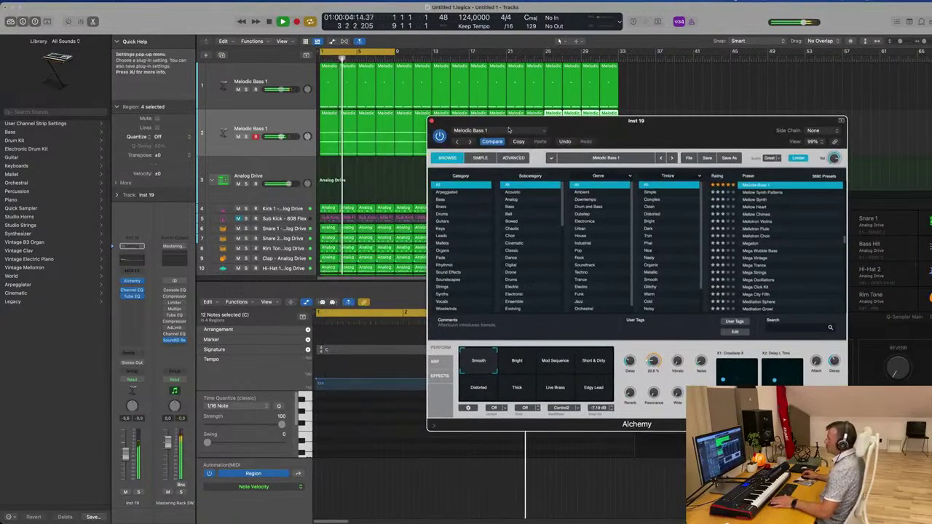
drag(554, 121, 752, 130)
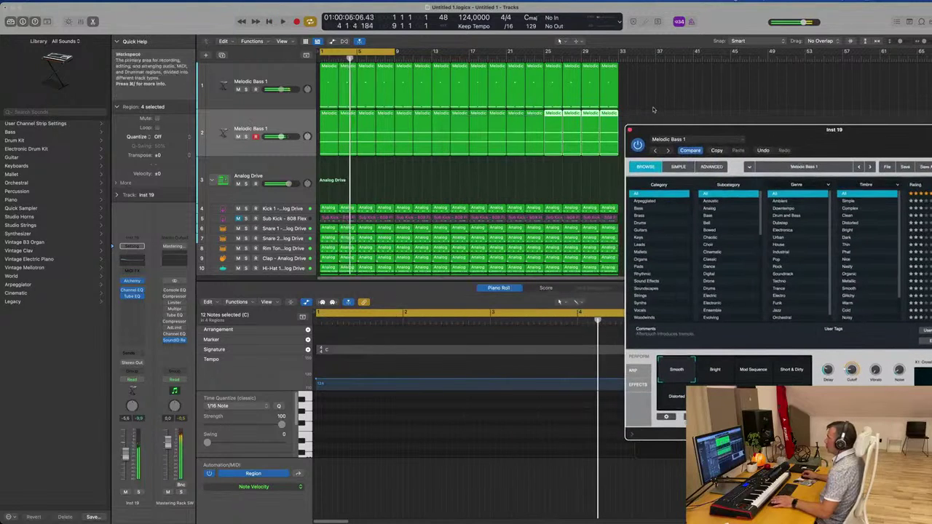
- Replace the repeated chord regions with one eight-bar region and stretch its three notes across all eight bars
drag(542, 143, 394, 151)
key(Delete)
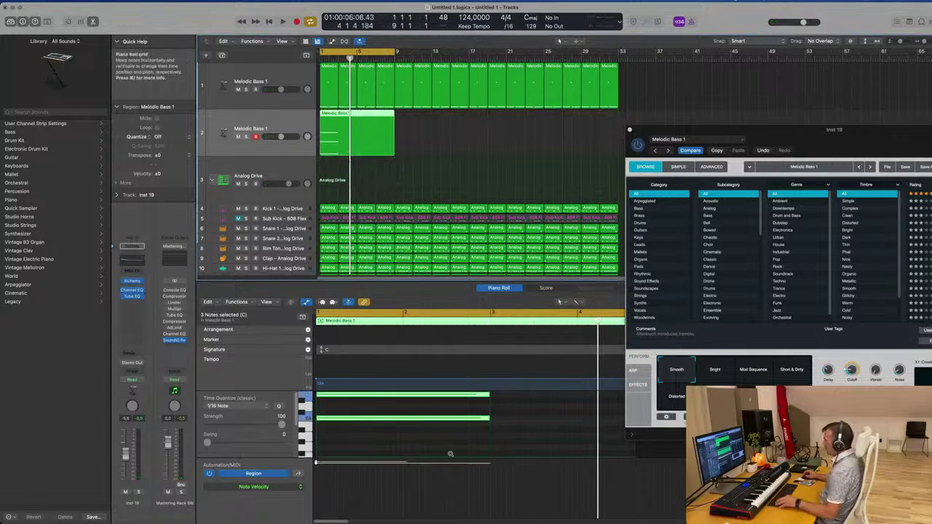
scroll(455, 446, left, 3)
scroll(430, 432, down, 3)
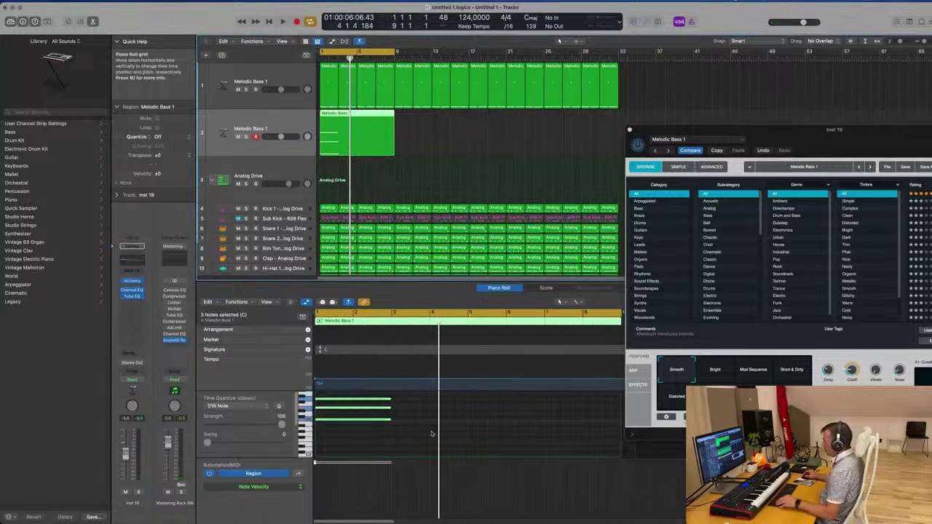
click(401, 403)
drag(401, 403, 621, 429)
- Play back the eight-bar chord and readjust Alchemy's Cutoff while listening
key(space)
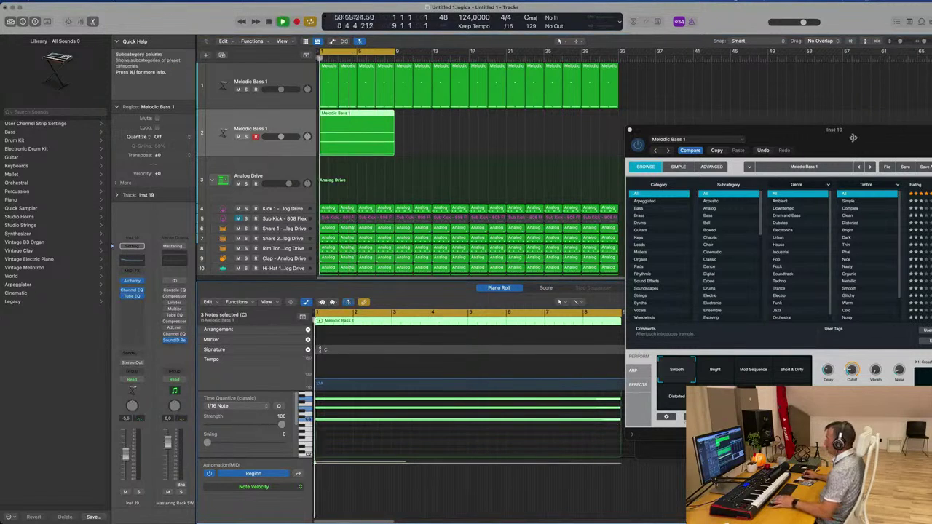
drag(853, 137, 648, 98)
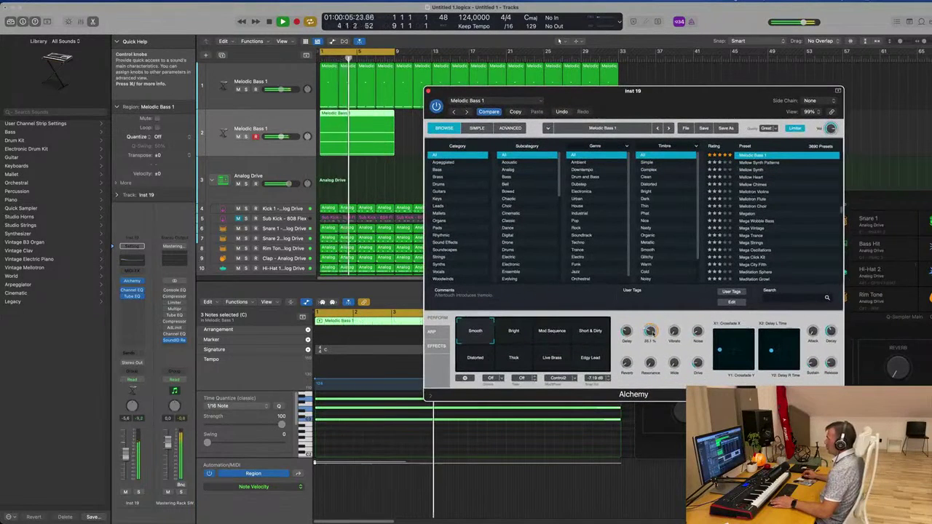
drag(651, 90, 724, 94)
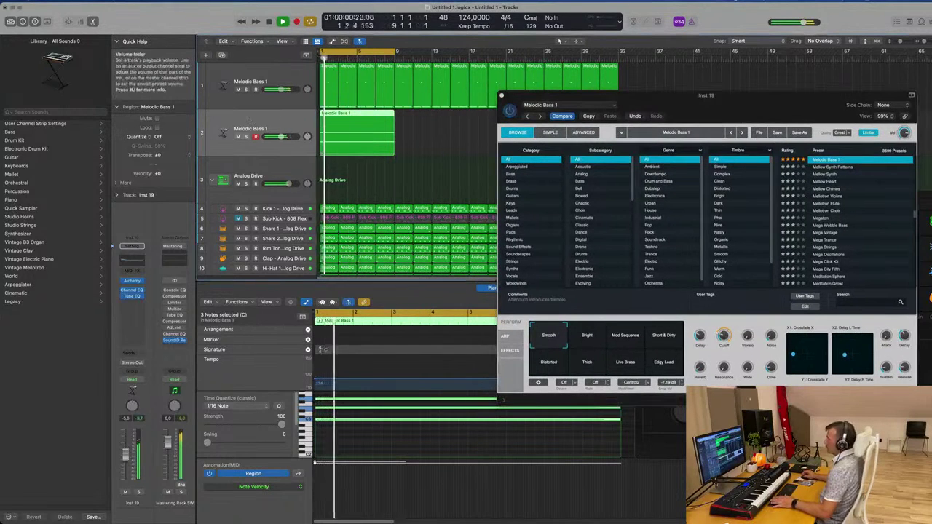
- Activate Alchemy's arpeggiator in Up mode on the chord track and load the Falling Pattern step preset
drag(693, 129, 501, 165)
click(314, 373)
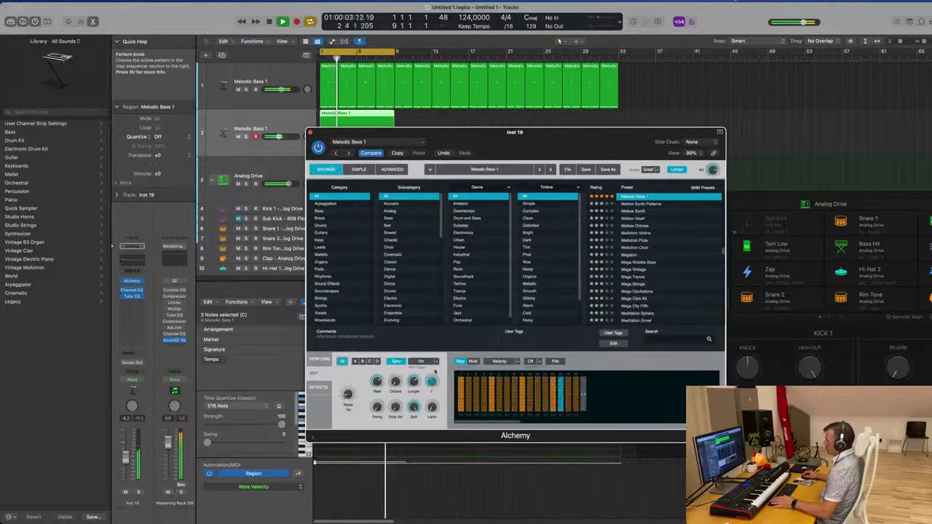
click(540, 362)
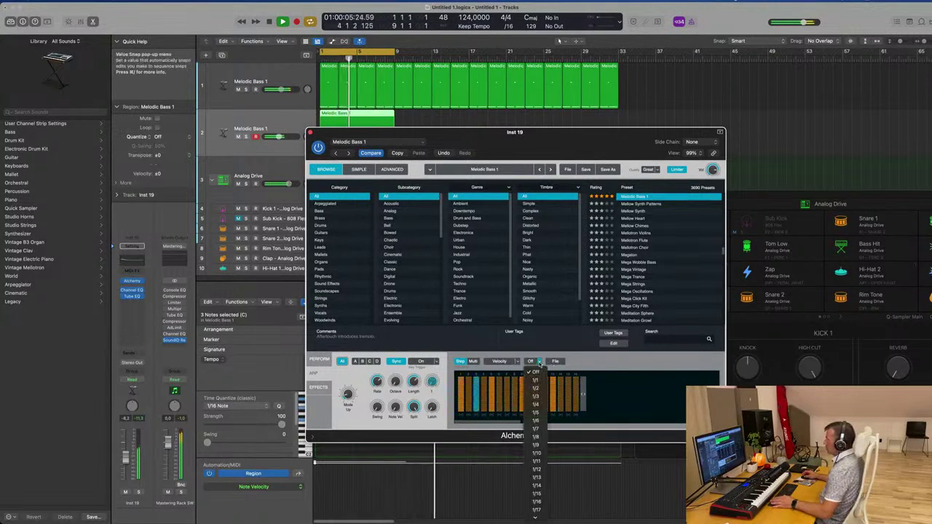
click(556, 362)
mouse_move(590, 374)
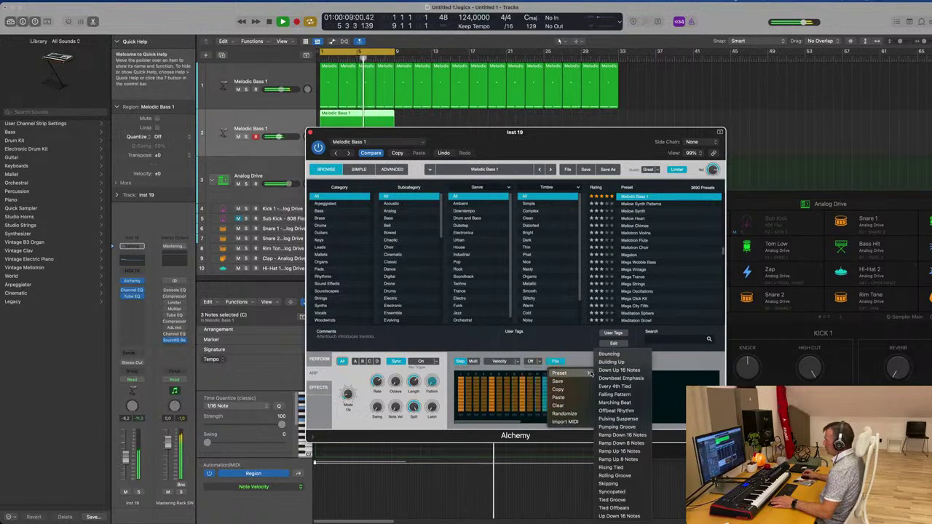
click(644, 396)
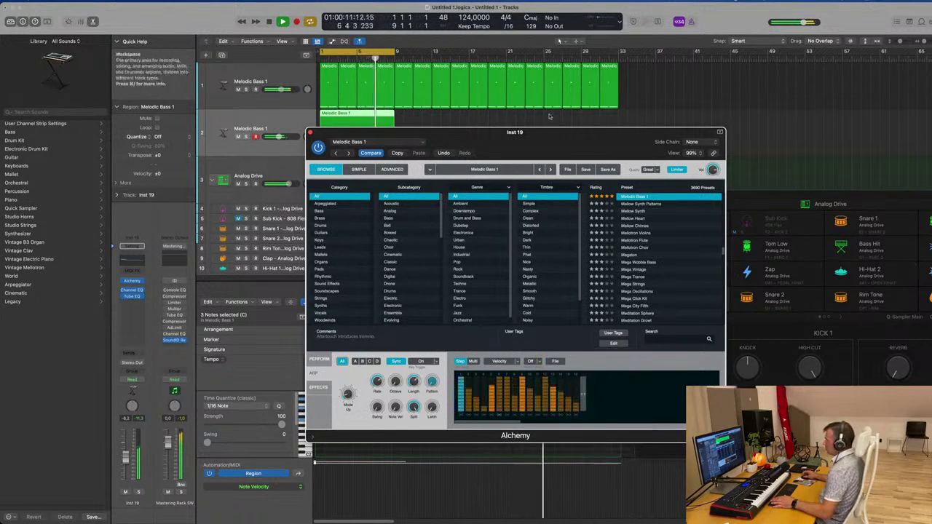
- Audition other step presets for the arpeggiator while the chord loop plays
drag(550, 132, 702, 75)
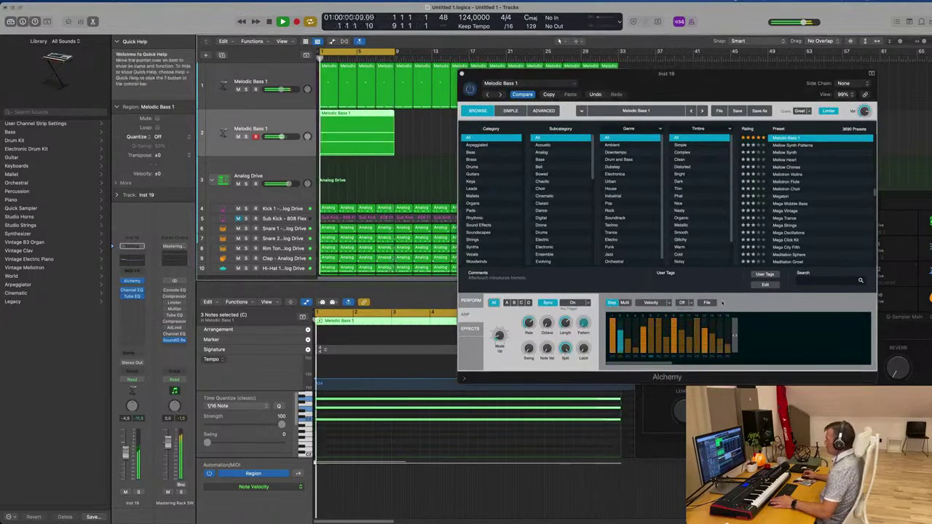
click(707, 302)
mouse_move(732, 315)
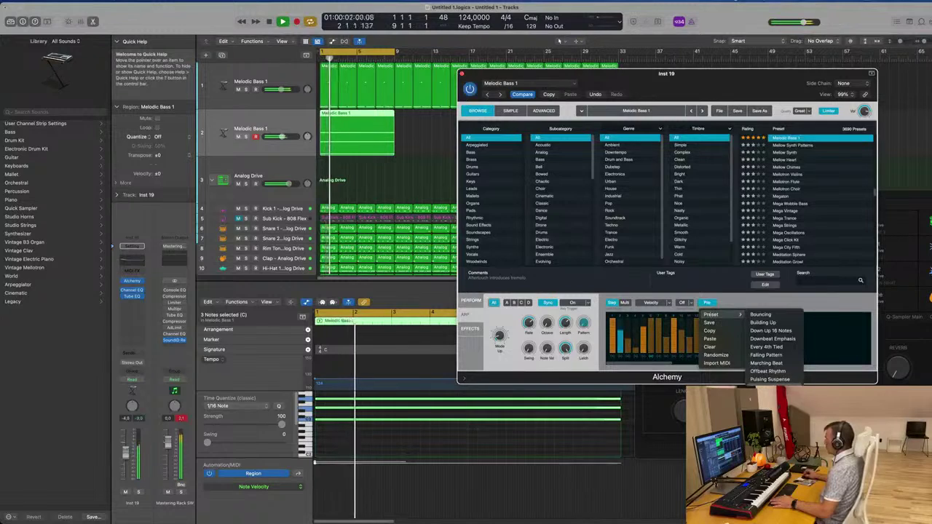
click(697, 286)
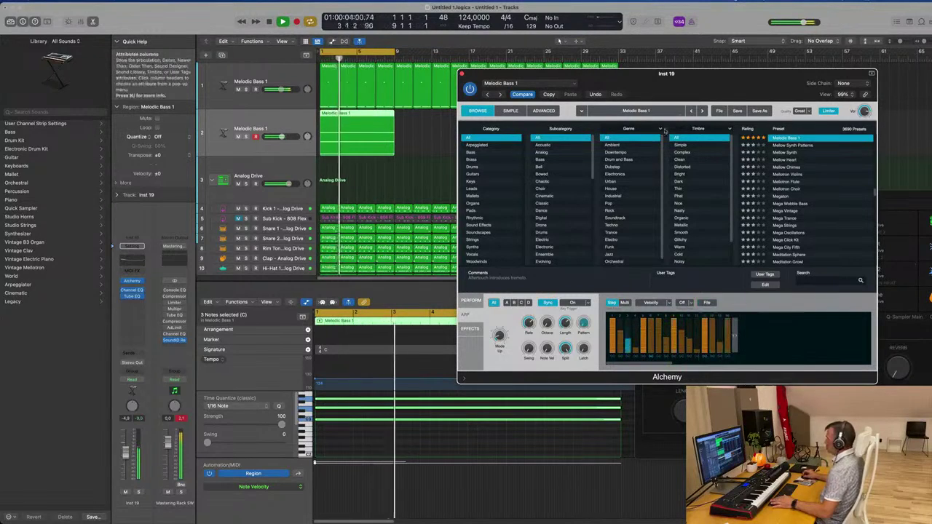
drag(686, 74, 647, 72)
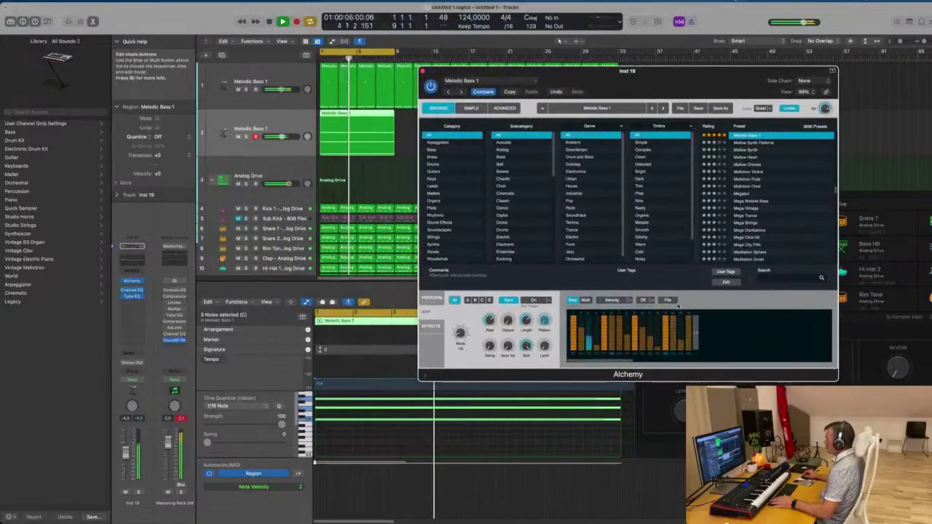
click(668, 300)
click(718, 291)
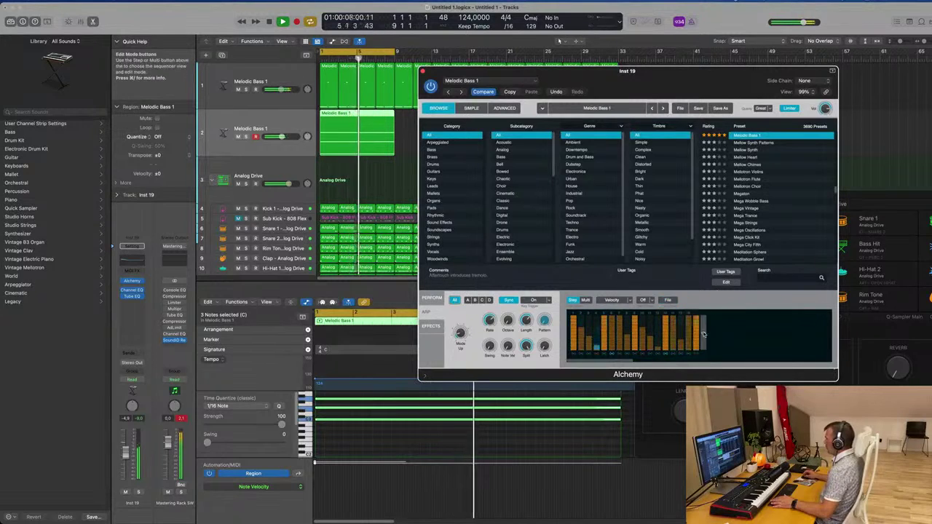
- Shorten the arpeggiator's step sequence to four steps, then extend it to five
drag(696, 335, 611, 339)
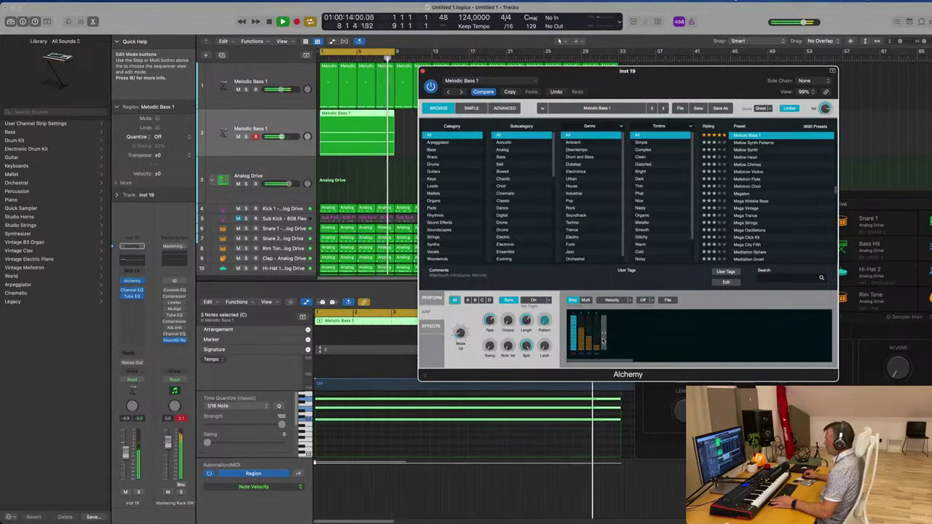
drag(603, 341, 622, 326)
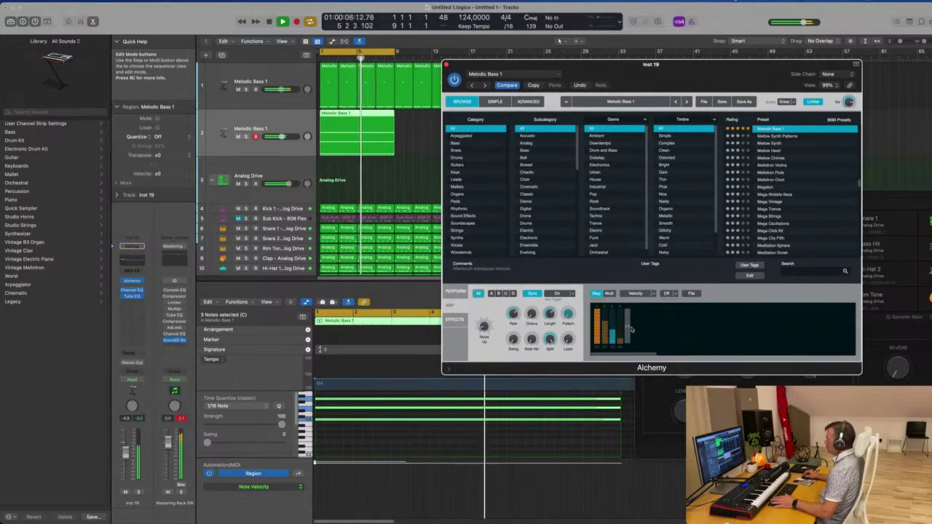
drag(629, 328, 635, 329)
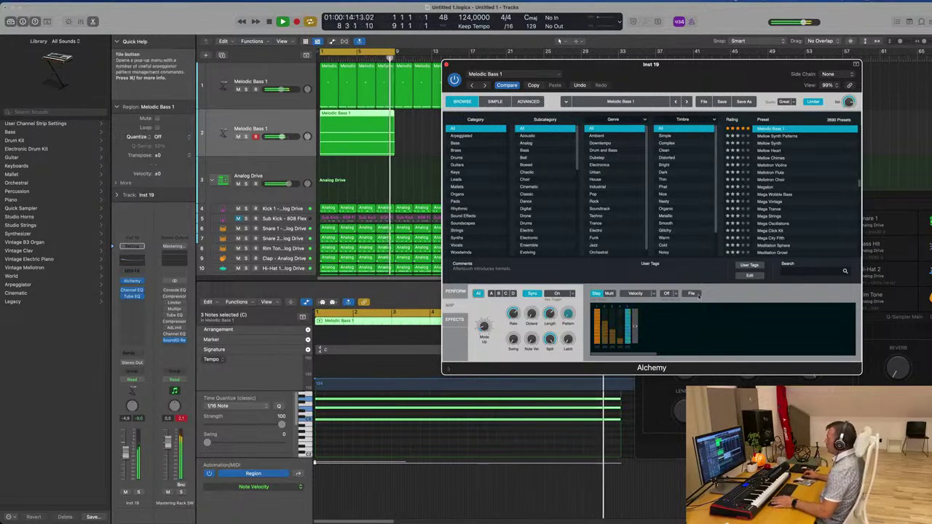
- Try the Building Up arpeggiator preset, followed by a 16-step preset that rises and falls
click(691, 293)
mouse_move(712, 304)
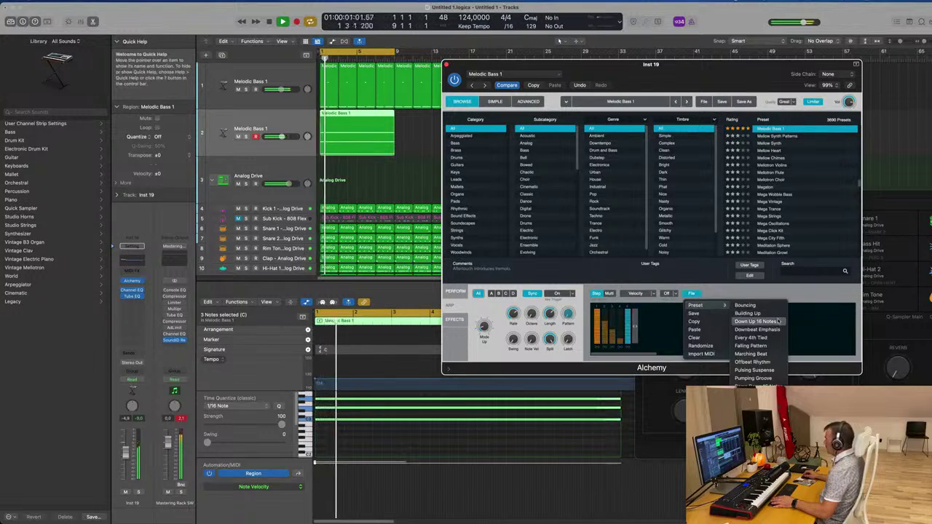
click(750, 315)
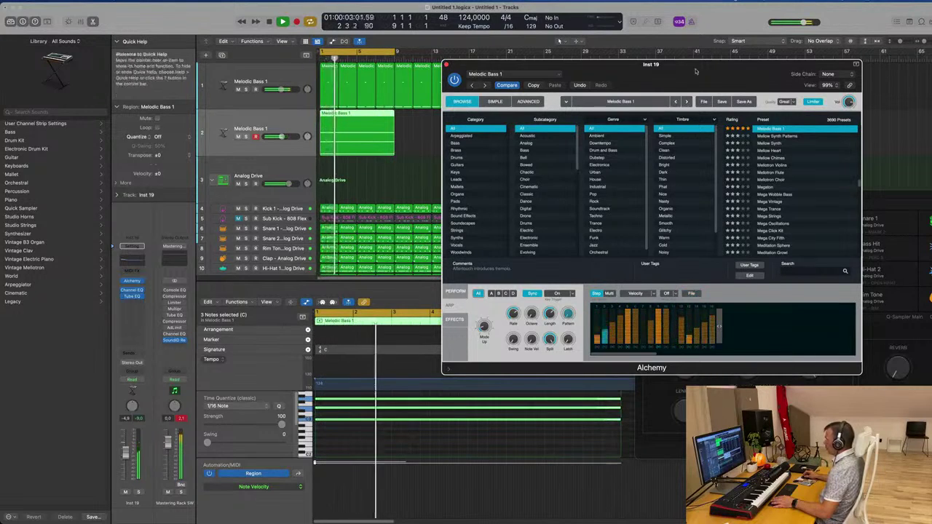
drag(636, 65, 576, 62)
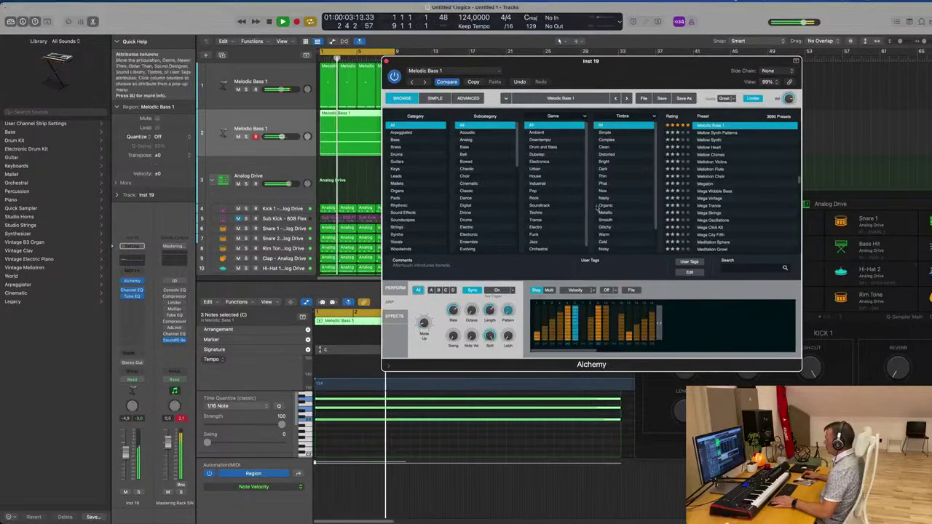
click(631, 290)
mouse_move(636, 302)
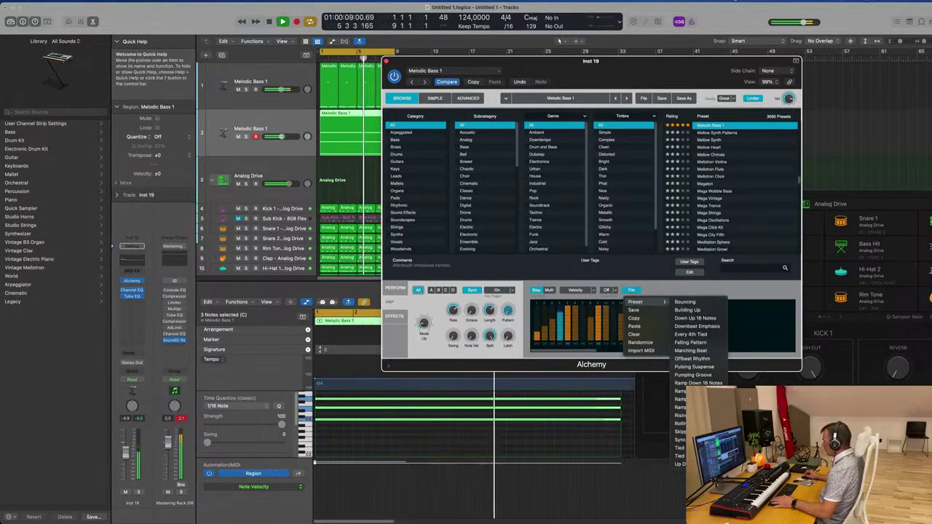
click(692, 359)
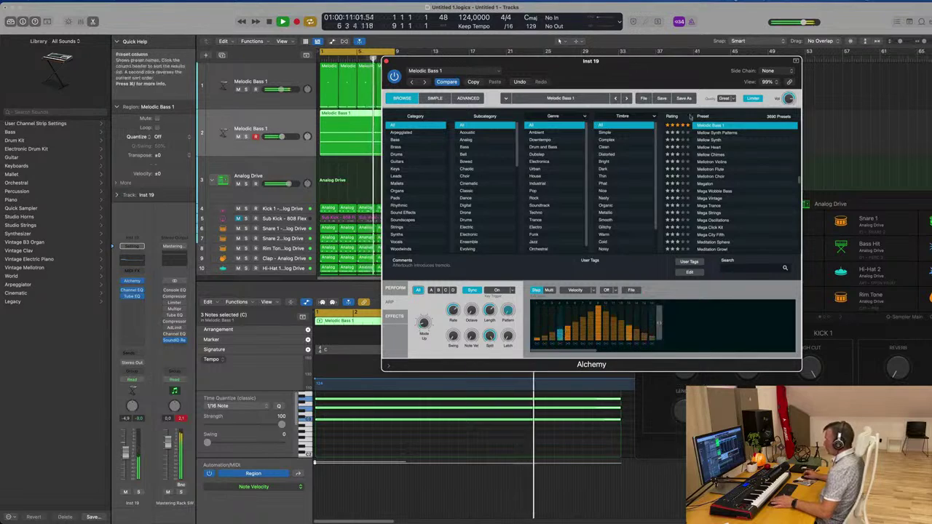
- Replace the arpeggiator pattern with a 16-step preset of uneven velocities and listen to it
drag(641, 60, 685, 50)
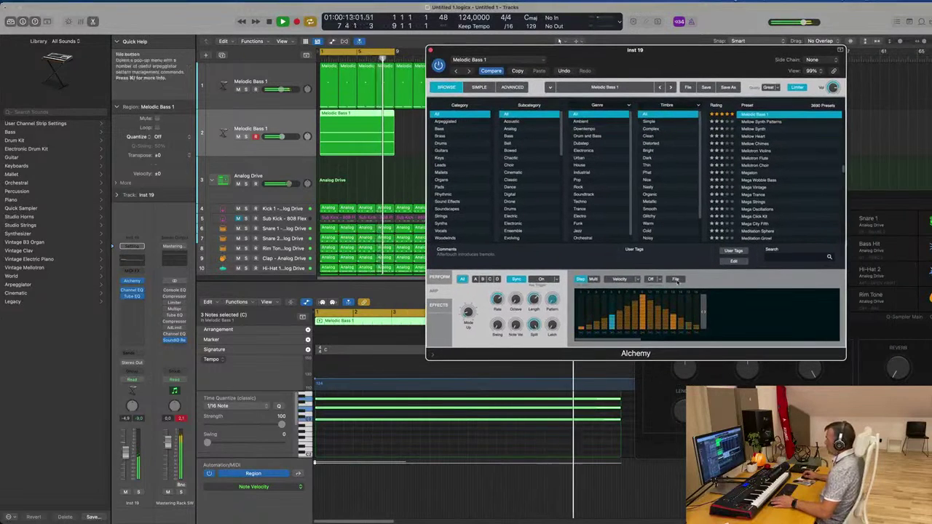
click(676, 280)
mouse_move(681, 291)
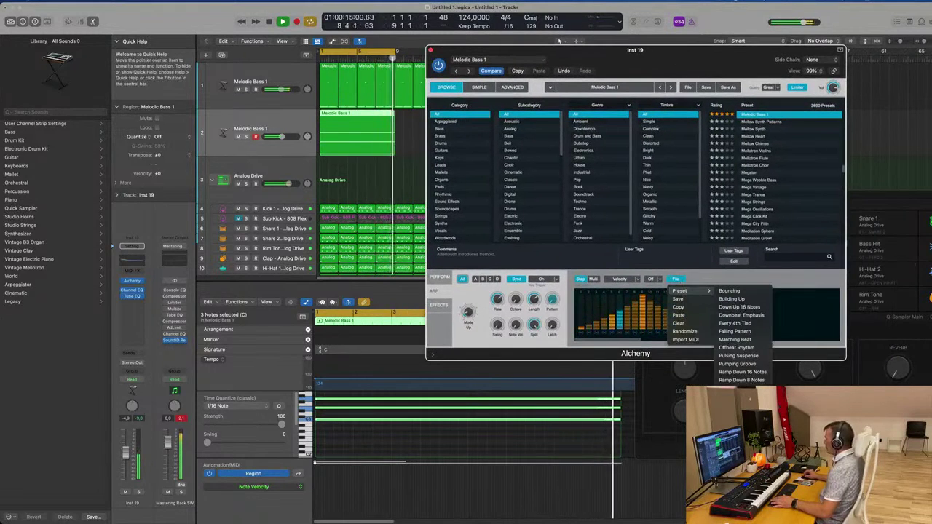
click(737, 404)
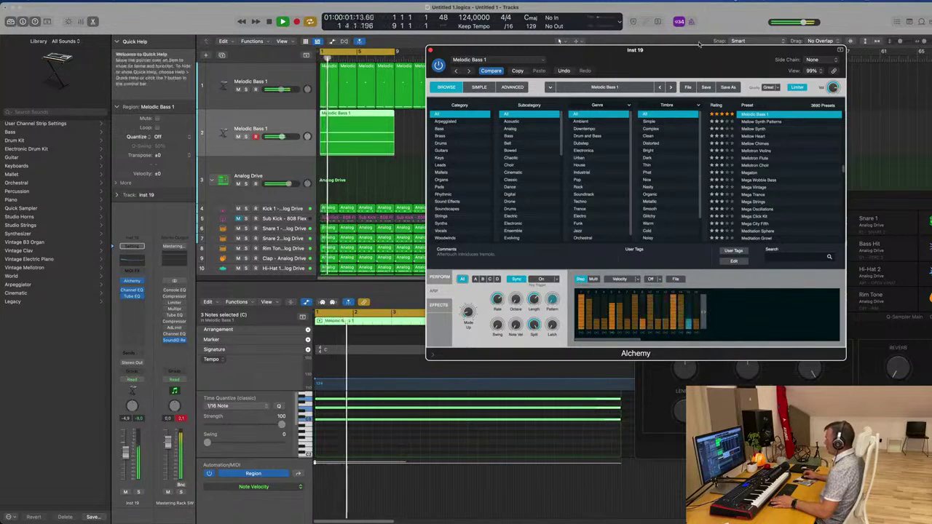
mouse_move(700, 45)
mouse_down()
mouse_move(697, 20)
mouse_move(680, 23)
mouse_move(708, 57)
mouse_up()
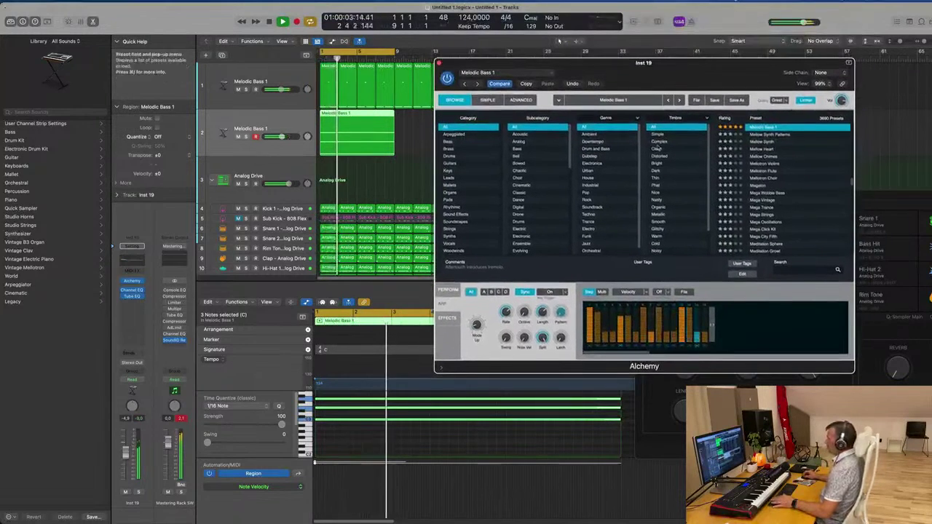
- Return Alchemy to its performance controls, then send the arpeggiated chord track to the Delay bus (Bus 2) with a raised send level
click(448, 290)
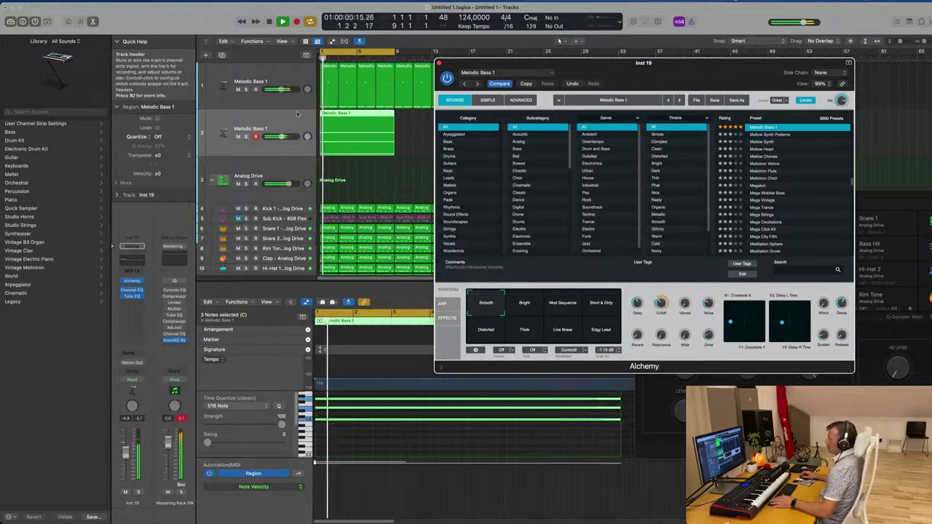
click(130, 354)
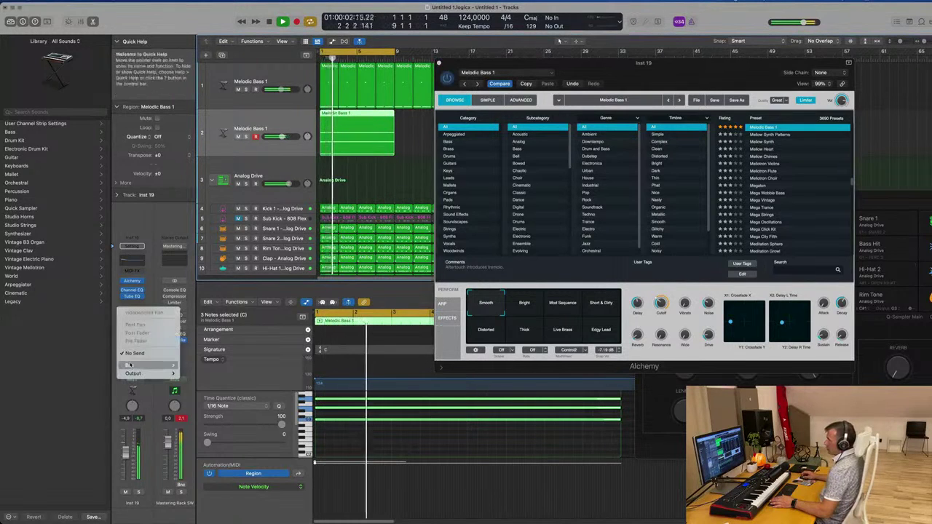
mouse_move(130, 365)
mouse_move(204, 220)
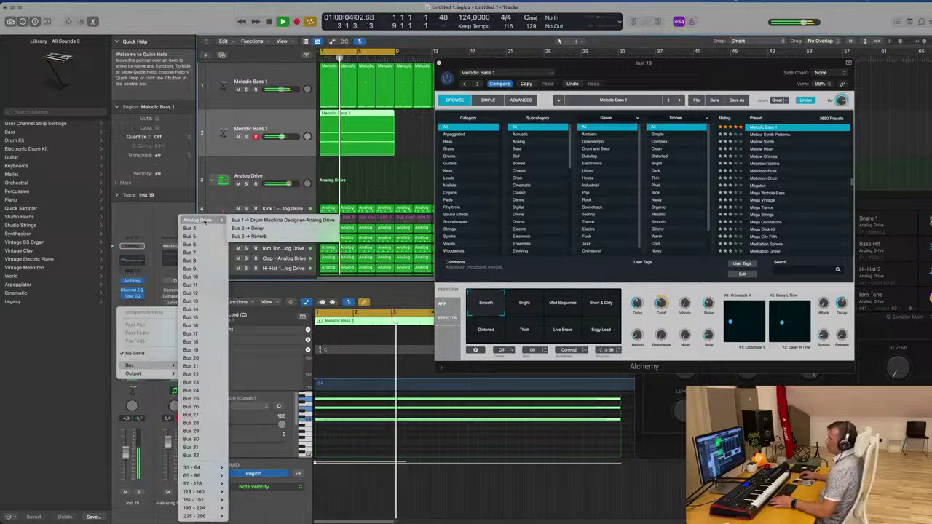
click(295, 227)
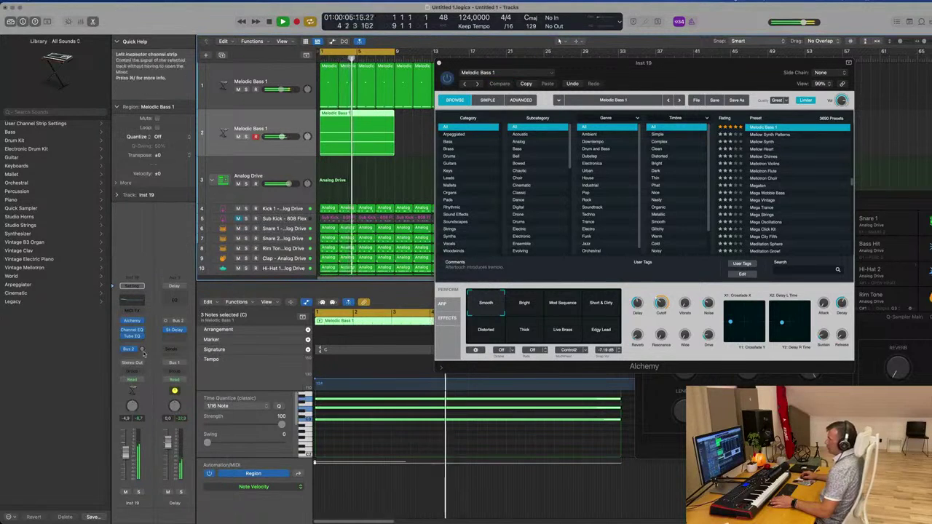
drag(143, 350, 143, 327)
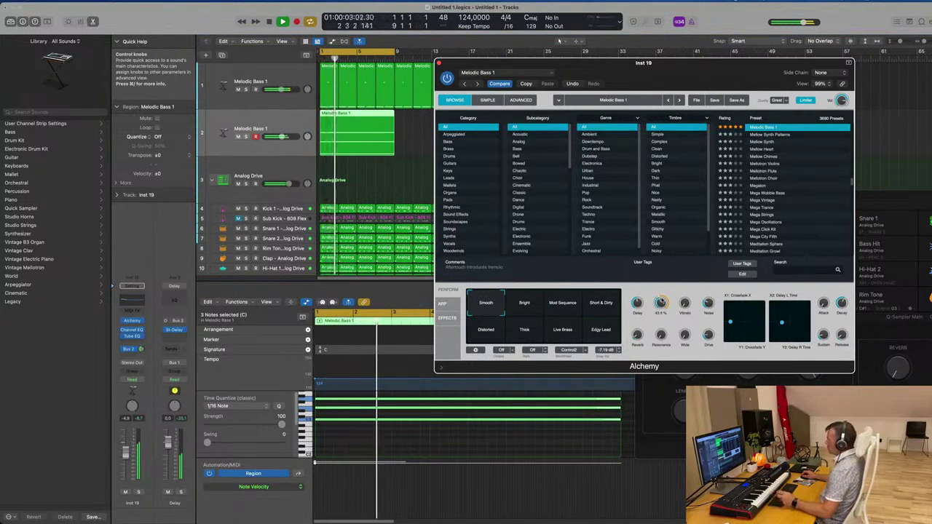
- Lower the filter cutoff of the arpeggiated Melodic Bass sound and reduce its channel volume to -6.4 dB, closing Alchemy
drag(661, 303, 662, 308)
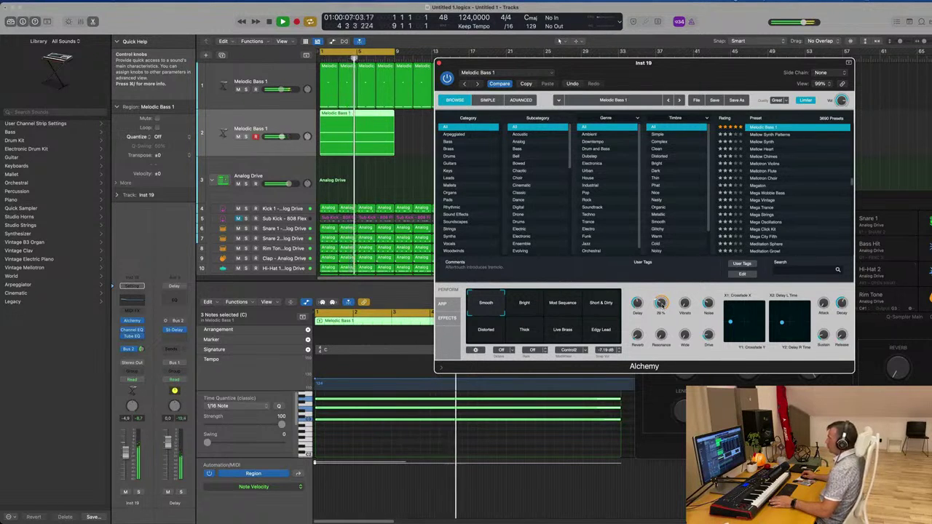
drag(125, 457, 125, 458)
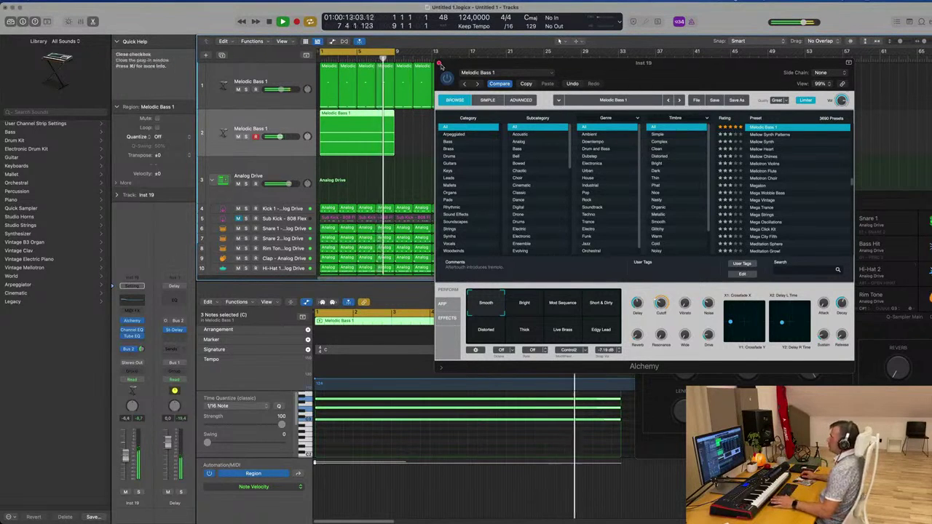
click(439, 63)
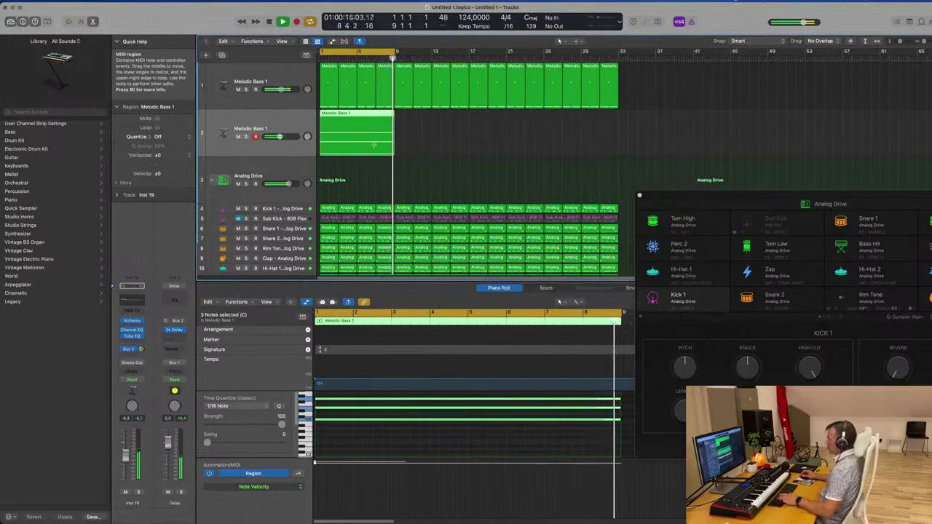
- Repeat the eight-bar chord region three times to fill 32 bars, and create a new track with duplicate settings below it
key(super+r)
key(super+r)
key(super+r)
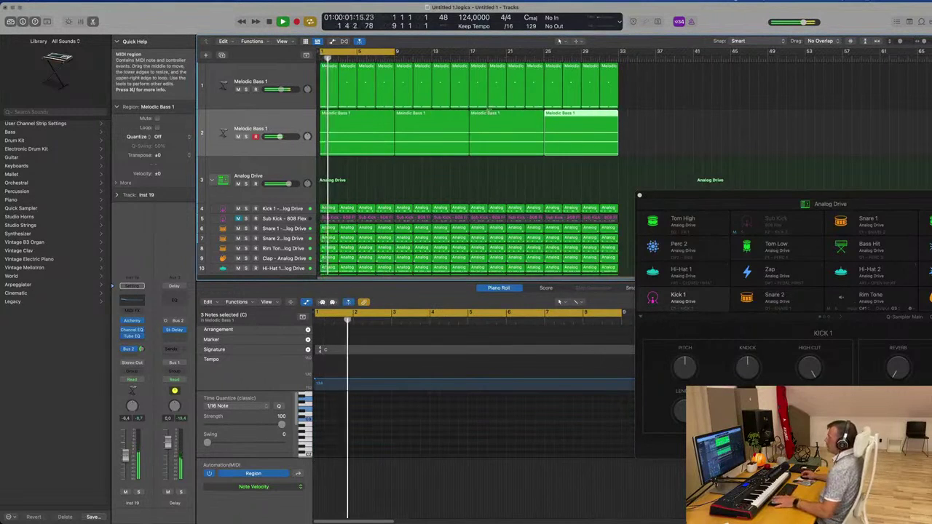
click(395, 193)
click(350, 131)
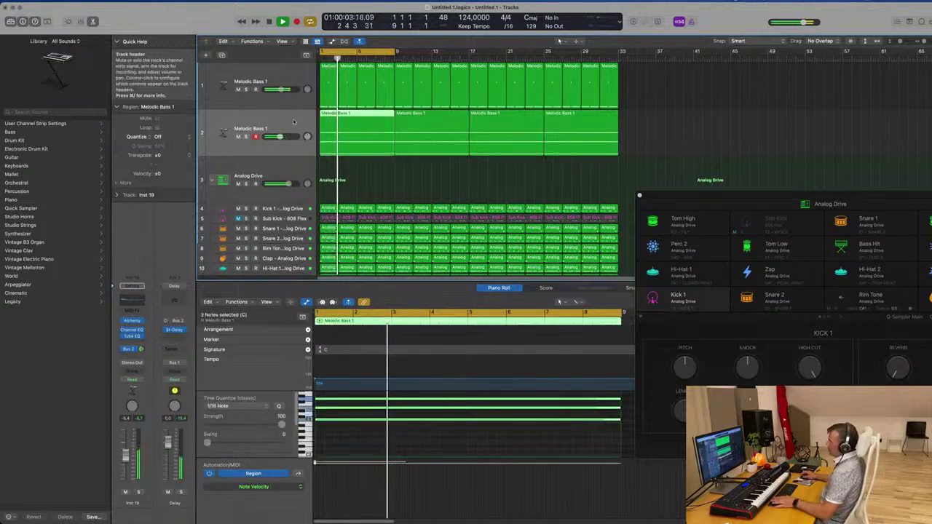
key(super+d)
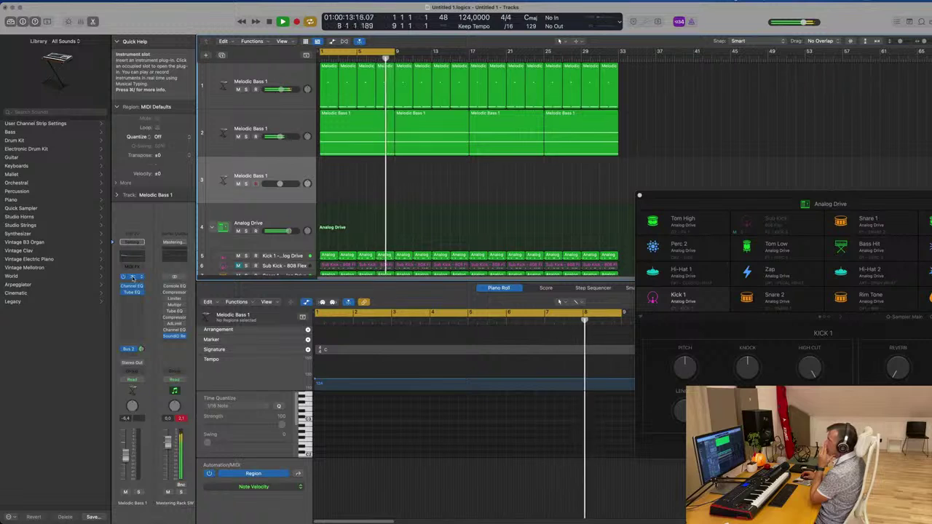
- Add a low cut at 140 Hz with a 12 dB/Oct slope in the arpeggiated chord track's Channel EQ
click(284, 122)
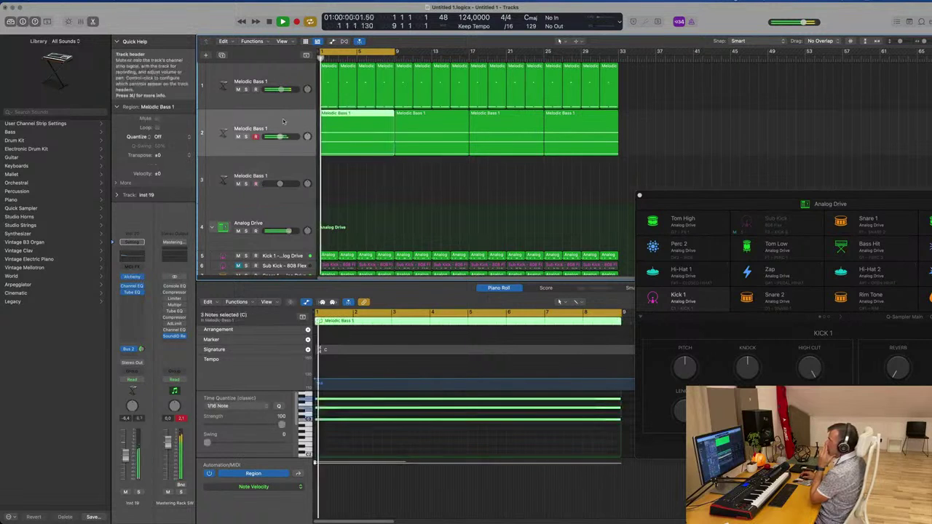
click(132, 286)
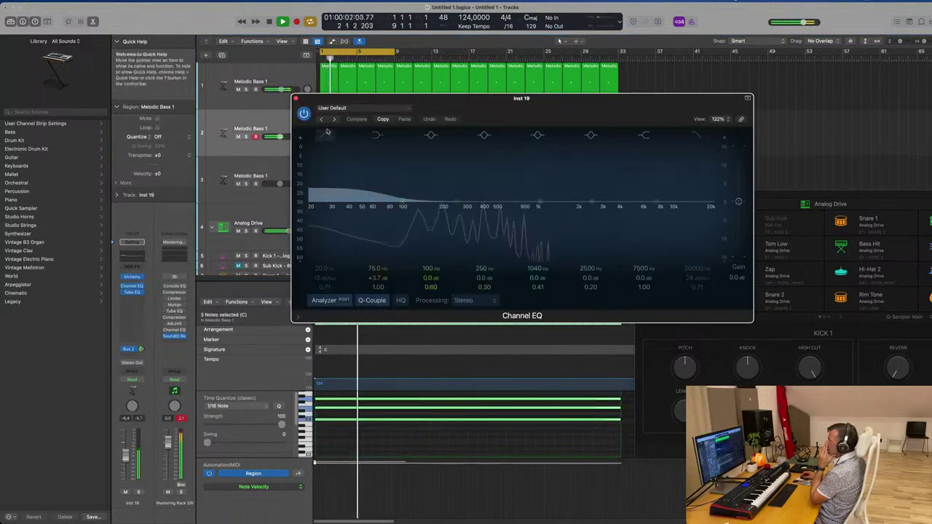
mouse_move(327, 131)
mouse_down()
mouse_move(338, 150)
mouse_move(435, 187)
mouse_up()
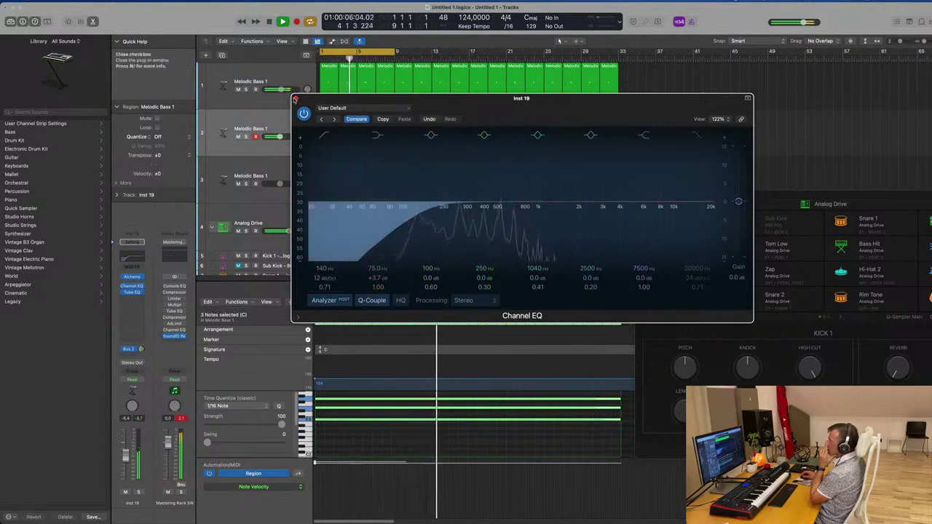
click(295, 98)
- Enable the low cut in the new third track's Channel EQ and raise its frequency to remove the low end
click(298, 172)
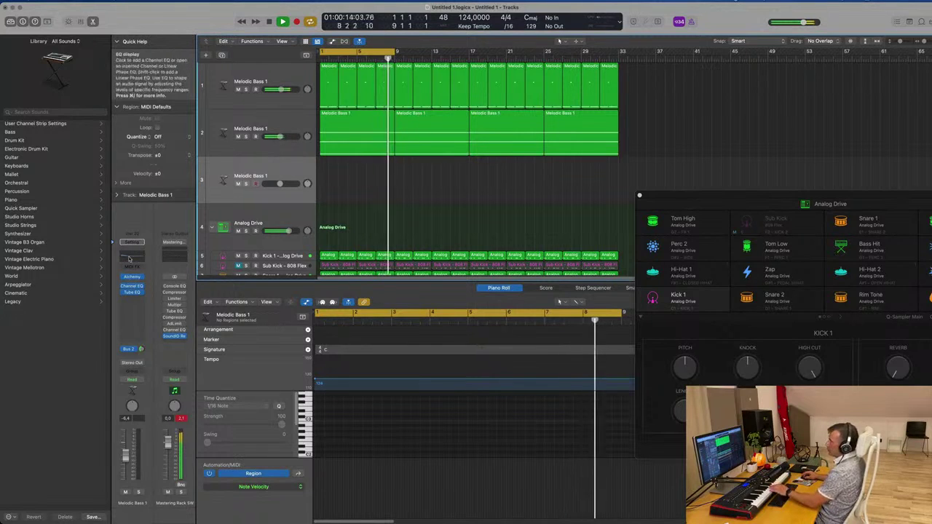
click(131, 256)
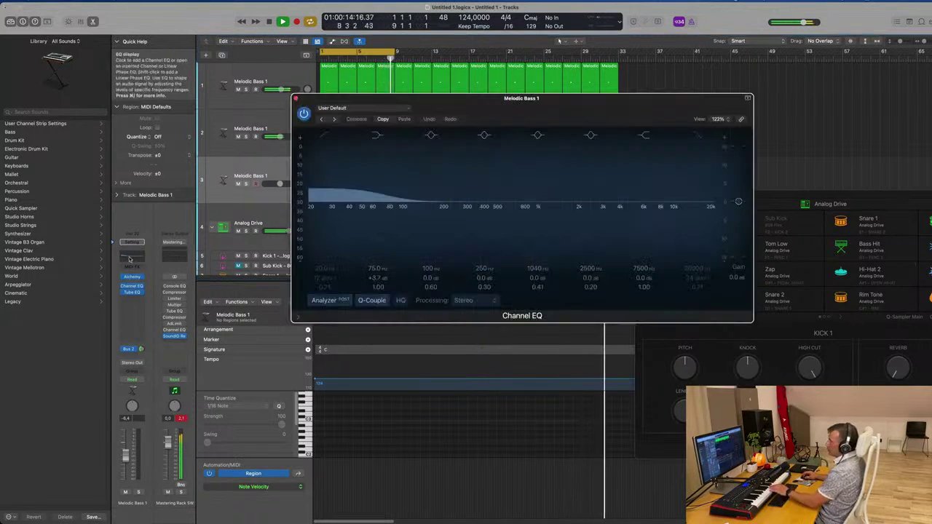
click(324, 138)
drag(330, 183, 429, 183)
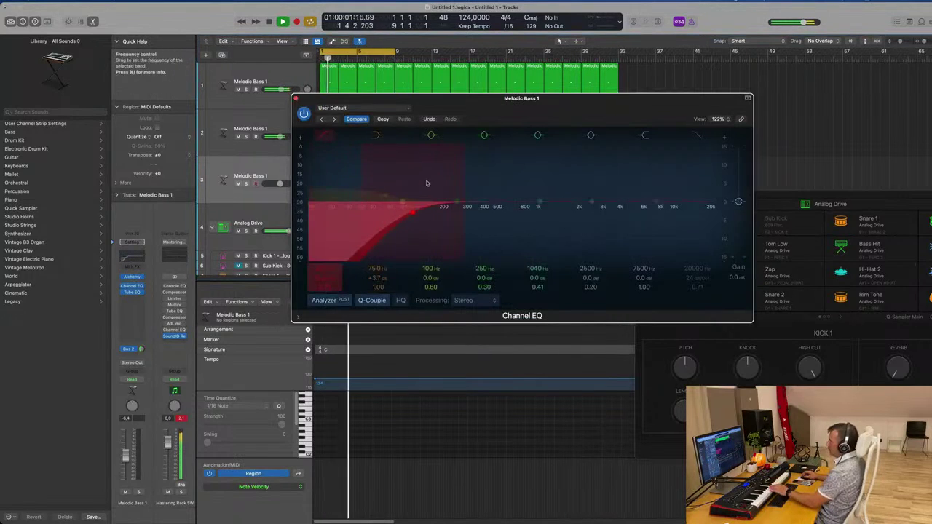
click(295, 97)
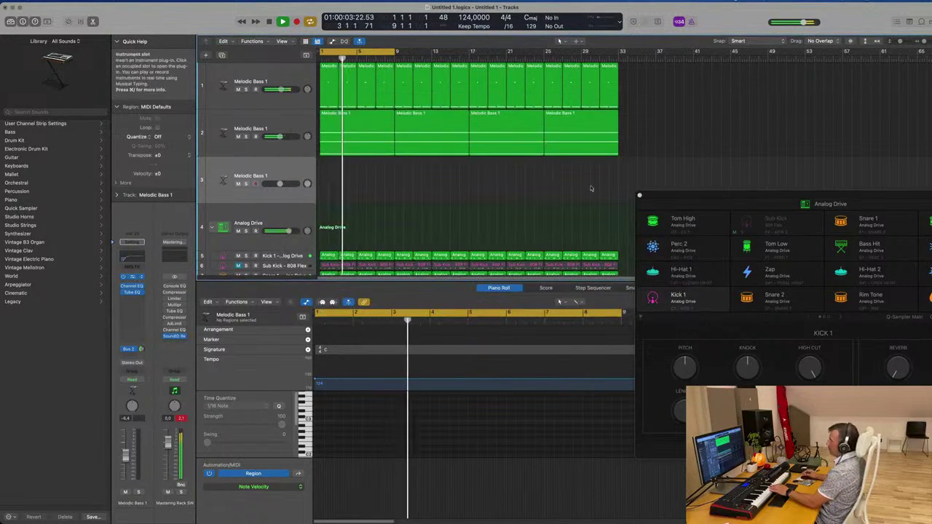
- Filter the new track's Alchemy presets to Pads, sort them by rating, and load Perfect Pad 02
click(132, 278)
drag(532, 115, 535, 115)
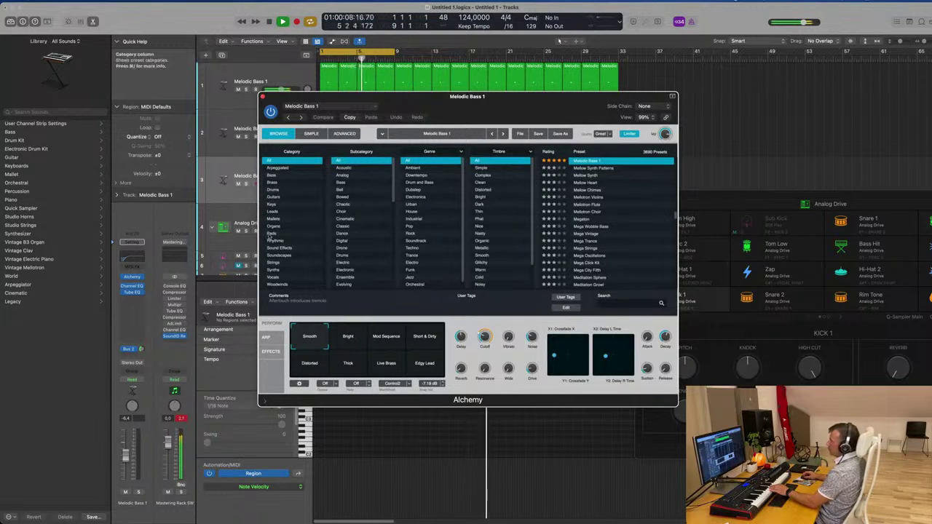
click(271, 234)
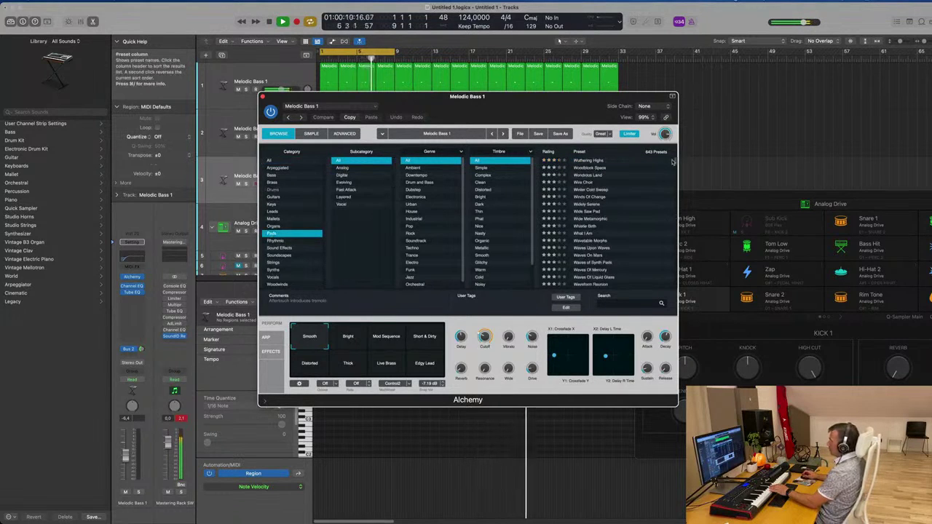
click(567, 154)
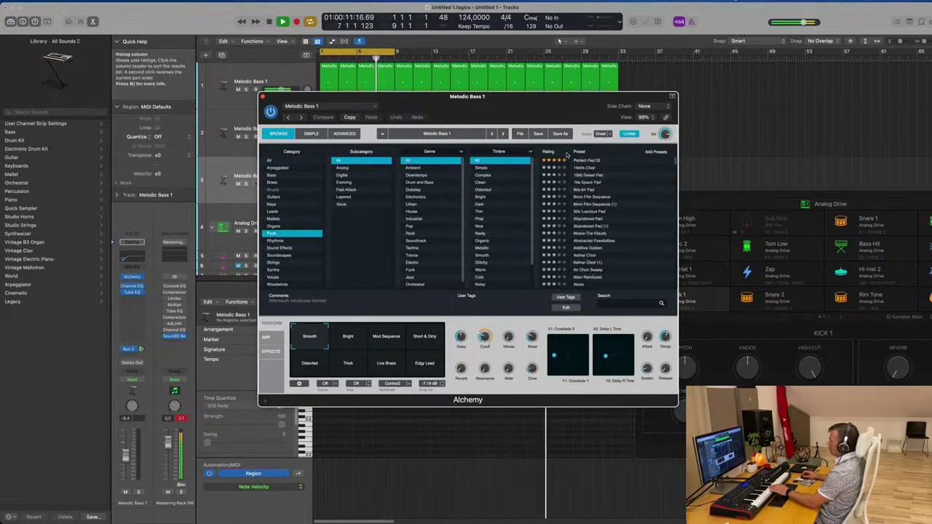
click(604, 161)
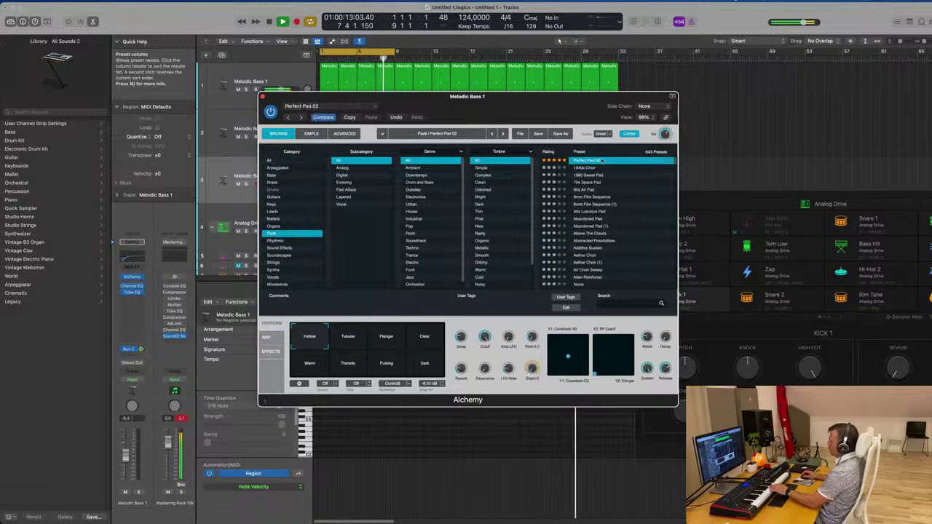
- Audition the Flanger, Warm, Tremolo and Pulsing variations of Perfect Pad 02, adjusting the Pulsing sound's Amp LFO and other performance knobs
click(386, 341)
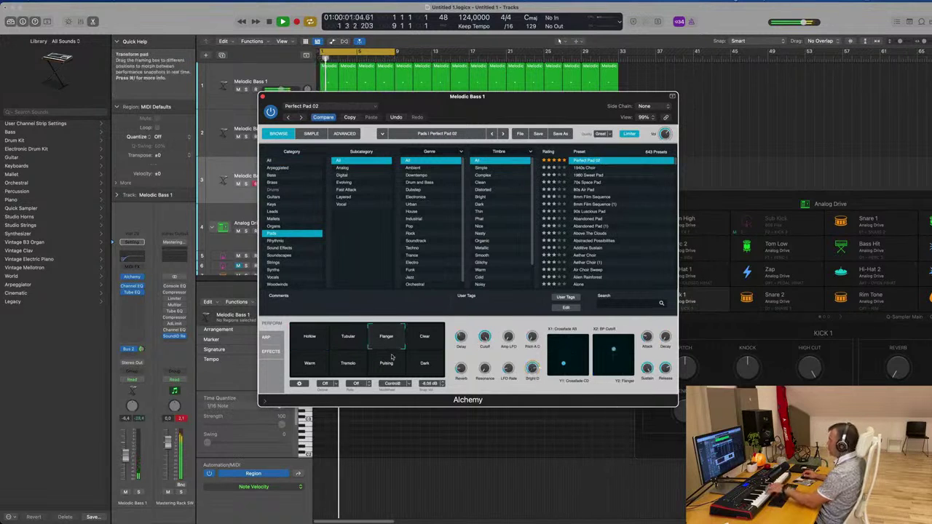
click(309, 368)
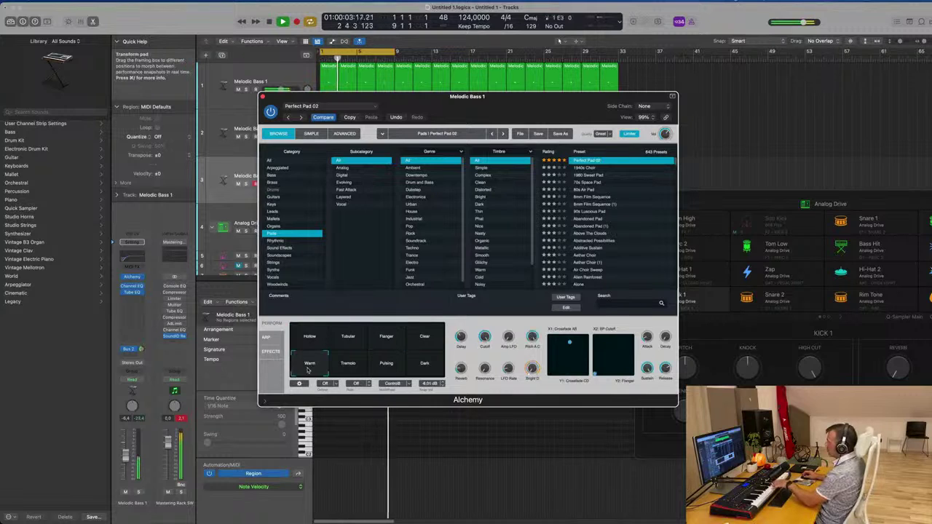
click(350, 368)
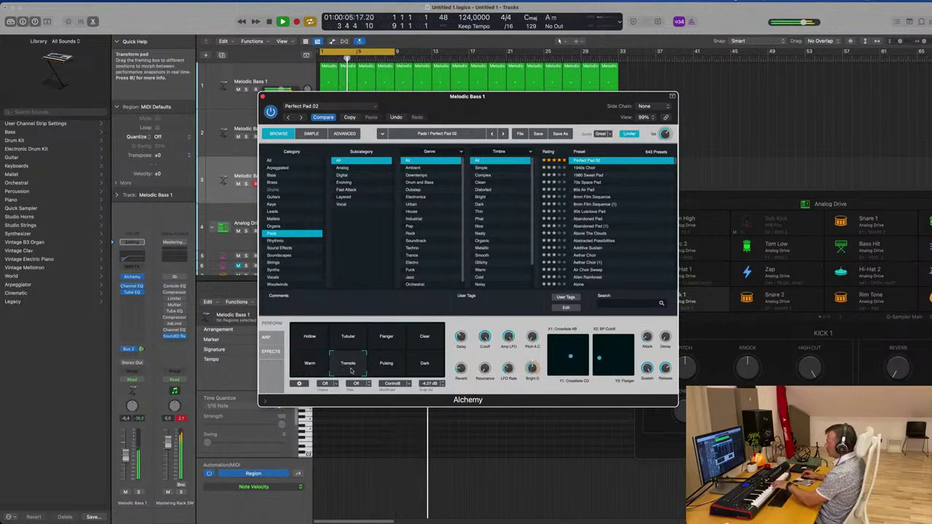
click(391, 369)
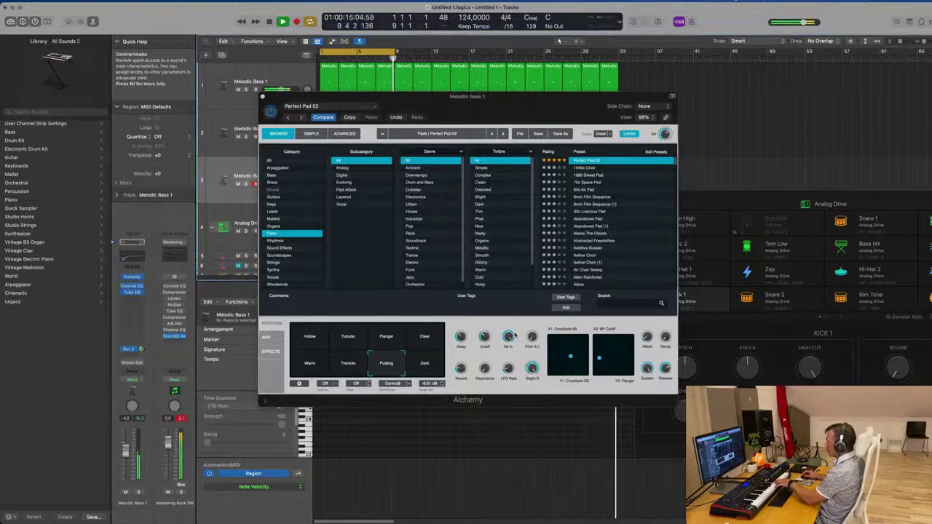
drag(509, 339, 509, 336)
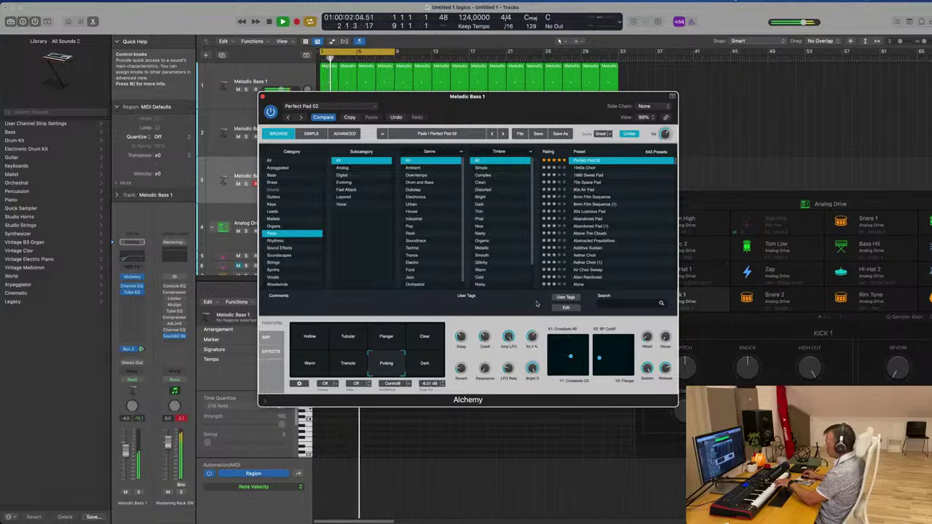
drag(490, 347, 490, 297)
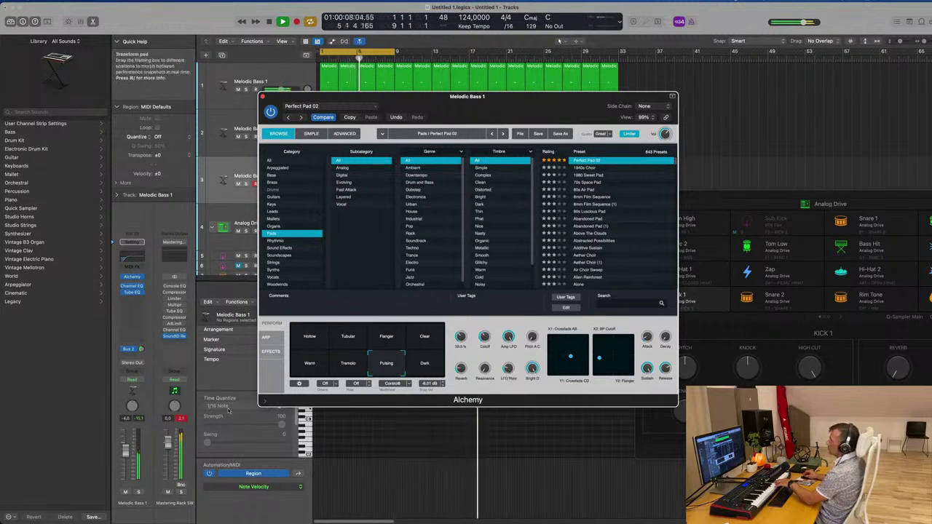
- Clear the output channel's peak reading and audition the Tremolo, Dark, Clear and Flanger variations of Perfect Pad 02
click(185, 420)
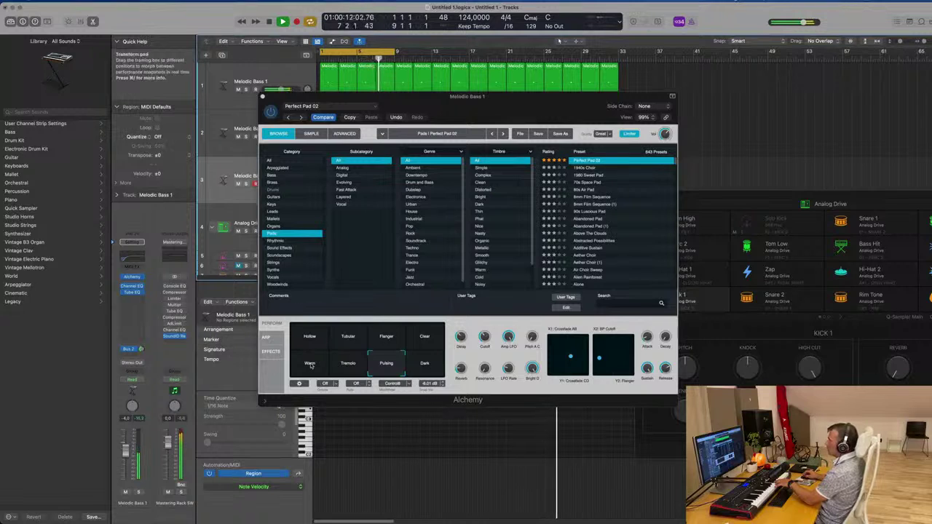
click(341, 364)
click(426, 368)
click(429, 337)
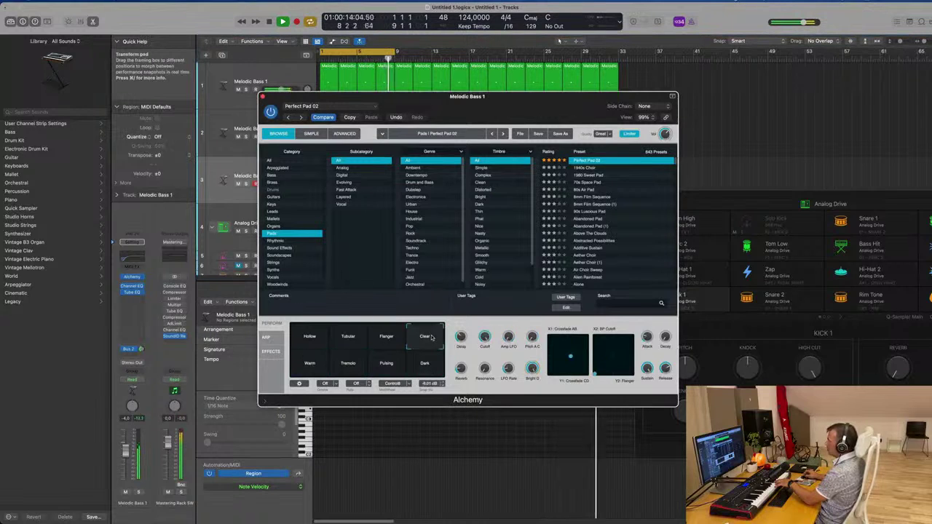
click(387, 339)
- Sort the pad presets by name, load Perfect Pad 01, and try its Rich and Stirred variations
click(574, 151)
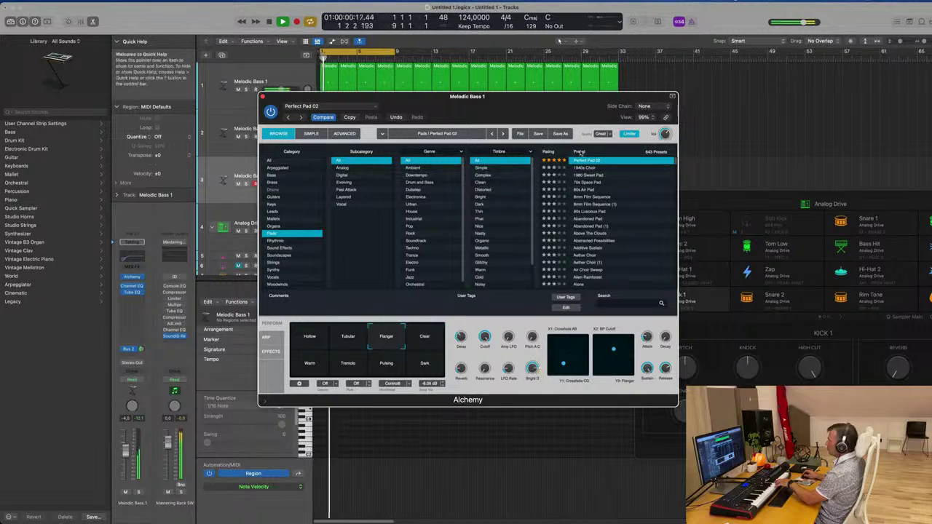
scroll(601, 207, up, 3)
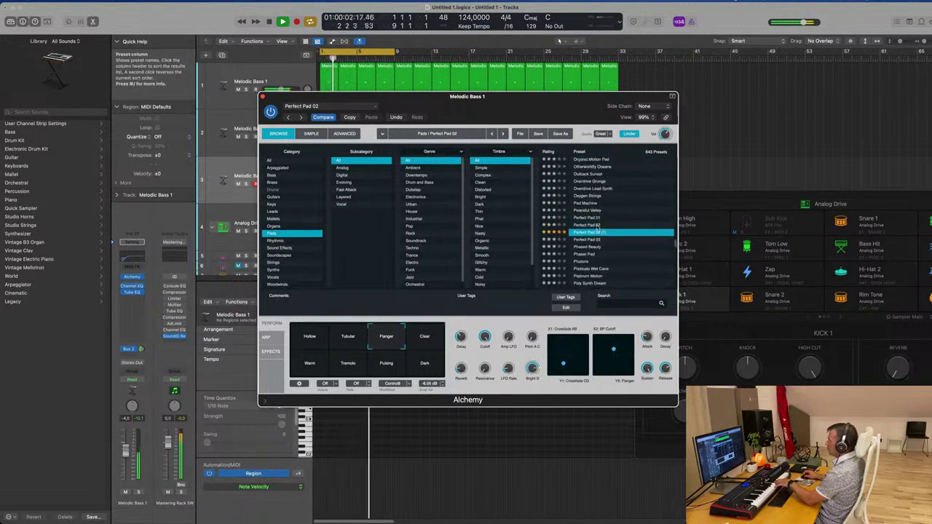
click(596, 218)
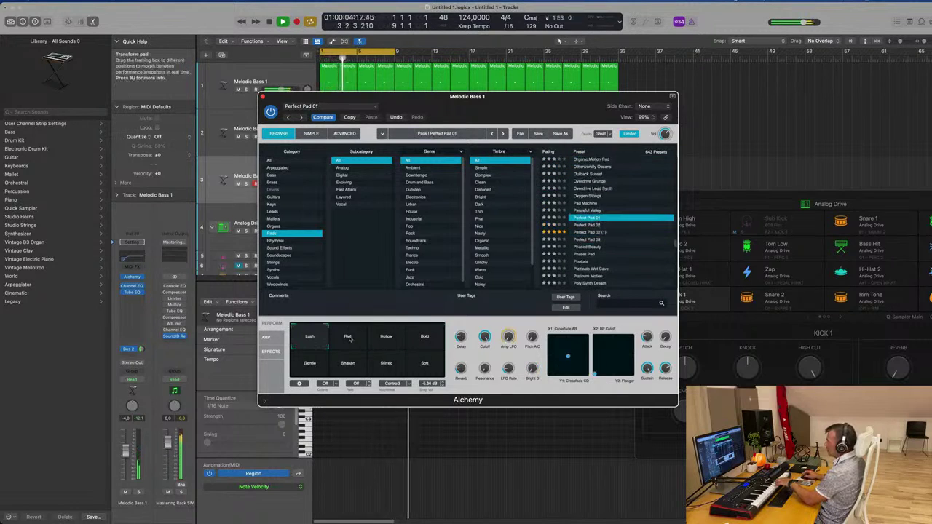
click(349, 338)
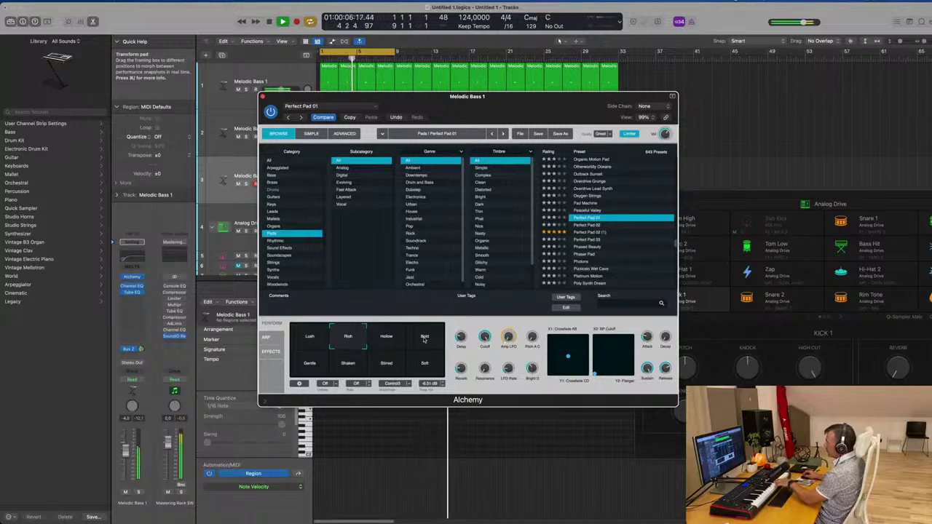
click(372, 363)
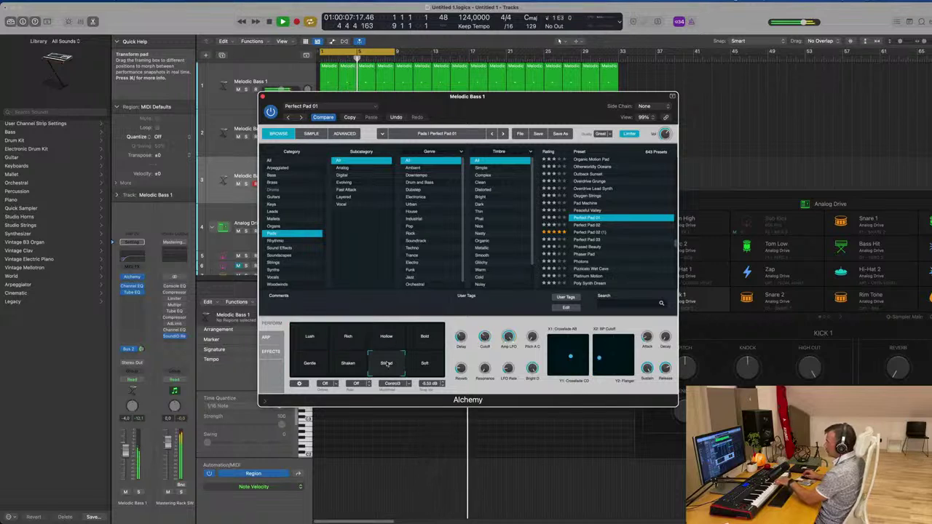
- Audition the Shaken, Stirred, Gentle and Soft variations of Perfect Pad 01 and settle on Bold
click(350, 366)
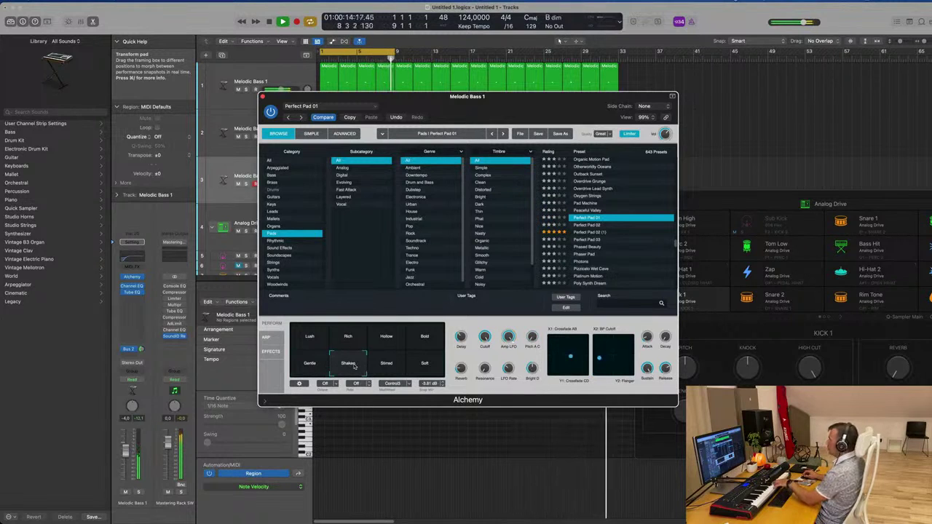
click(426, 334)
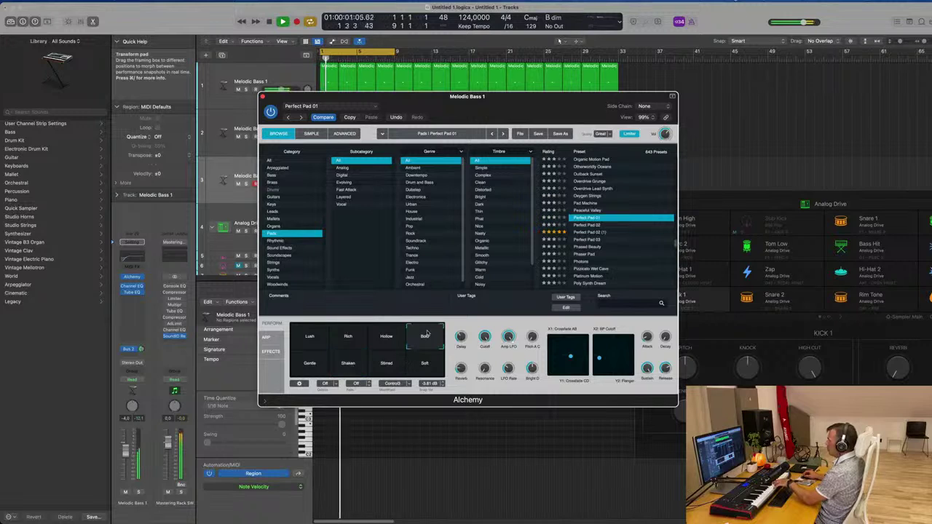
click(357, 367)
click(398, 368)
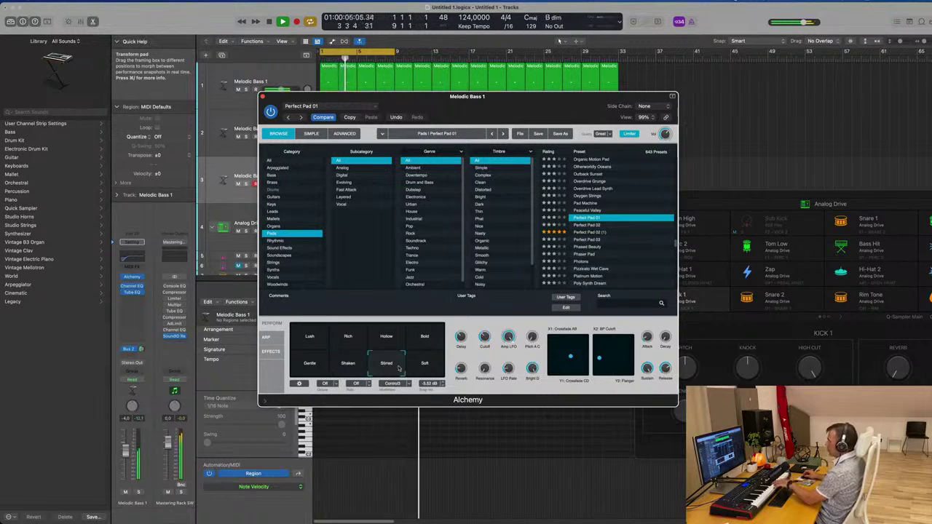
click(298, 363)
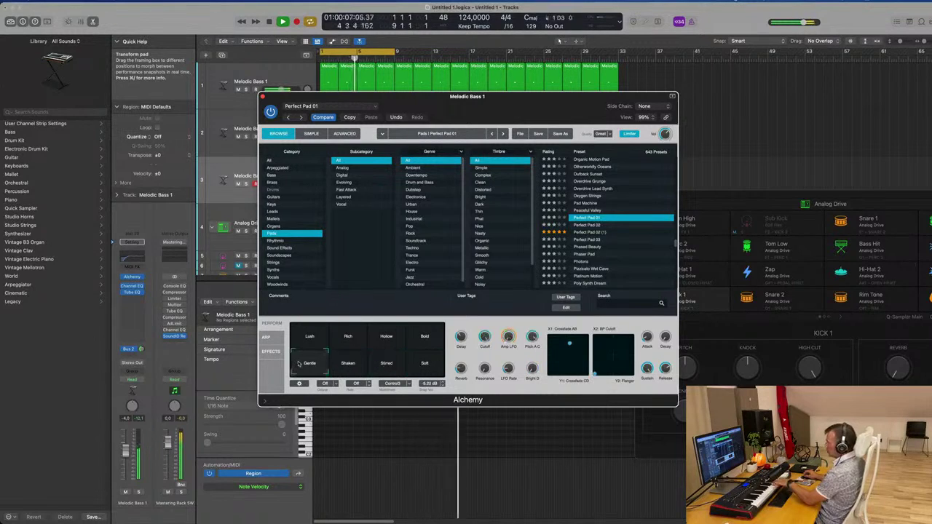
click(385, 372)
click(424, 373)
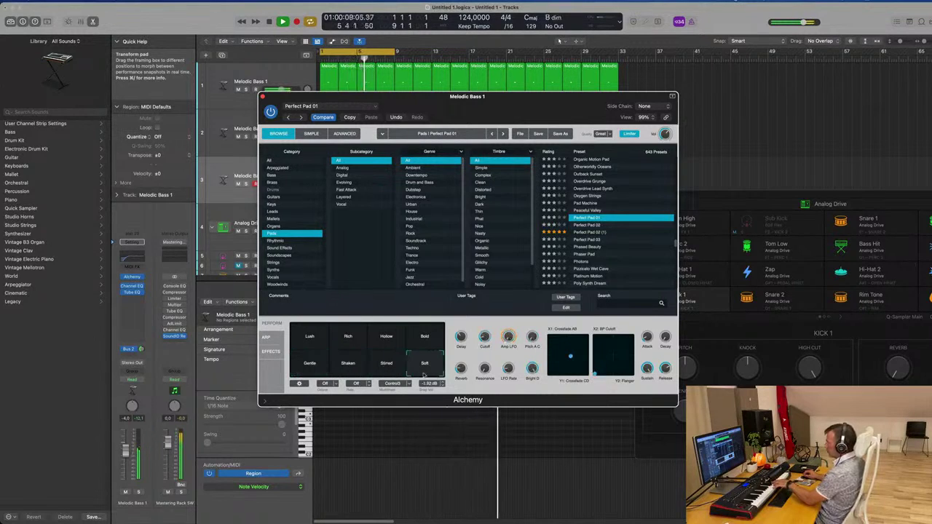
click(430, 336)
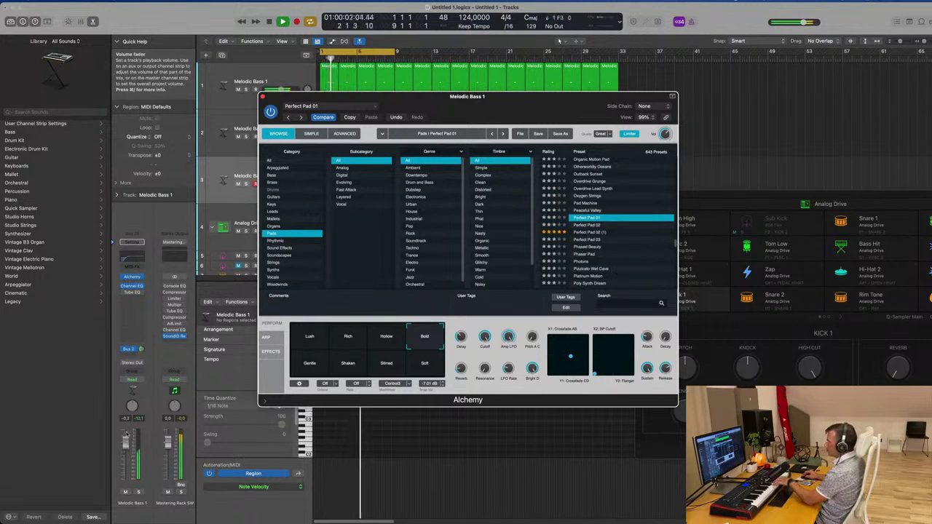
- Set the pad track's volume to -0.2 dB and record a four-bar, two-chord pad part from bar 5 to bar 9
click(127, 434)
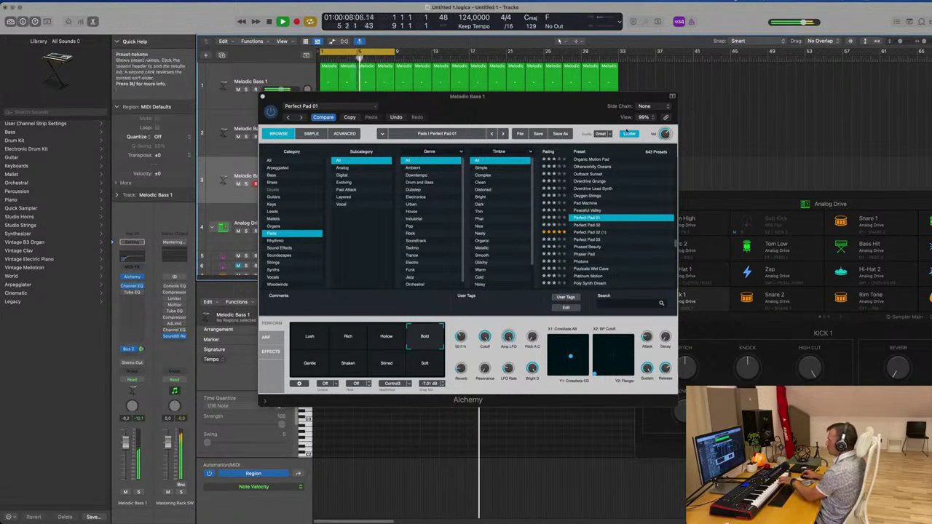
drag(554, 102, 717, 136)
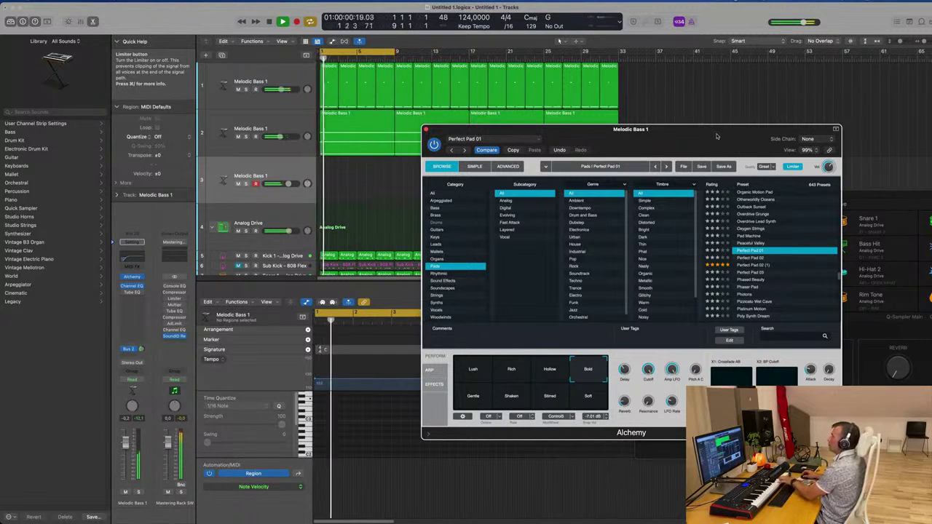
key(r)
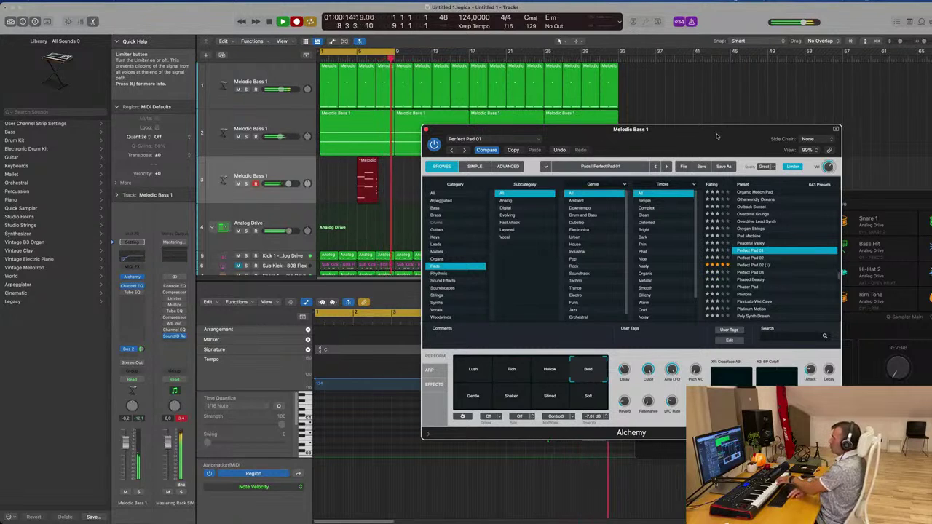
key(space)
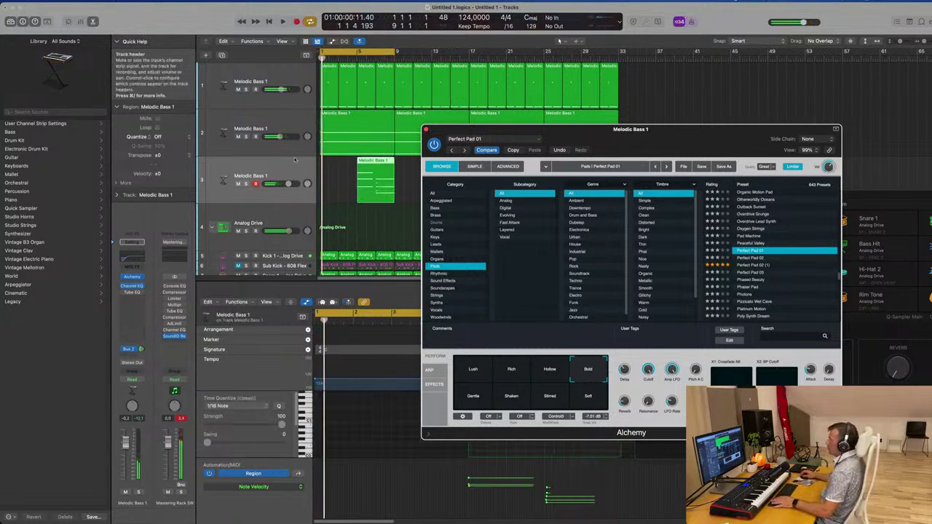
- Move the recorded pad region to bar 1 and remove the stray short notes from its second chord
drag(379, 166, 343, 167)
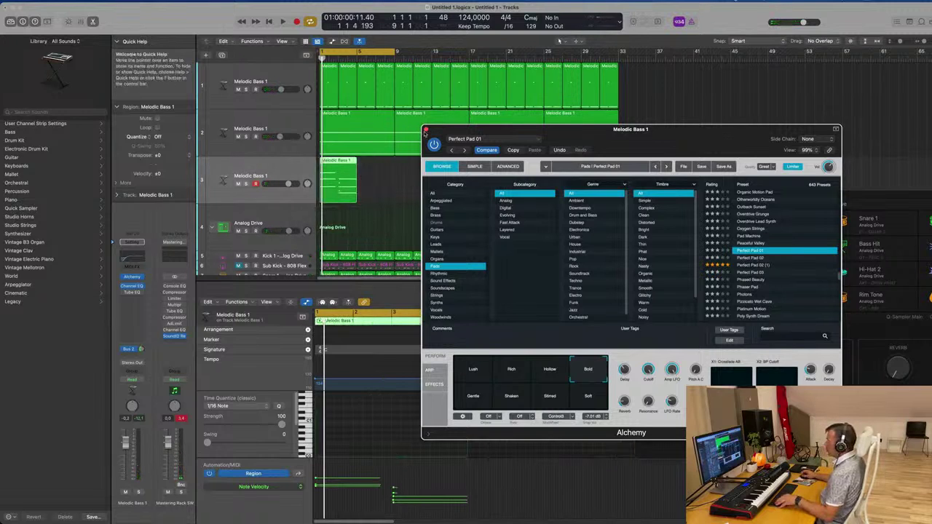
click(426, 130)
scroll(387, 428, down, 3)
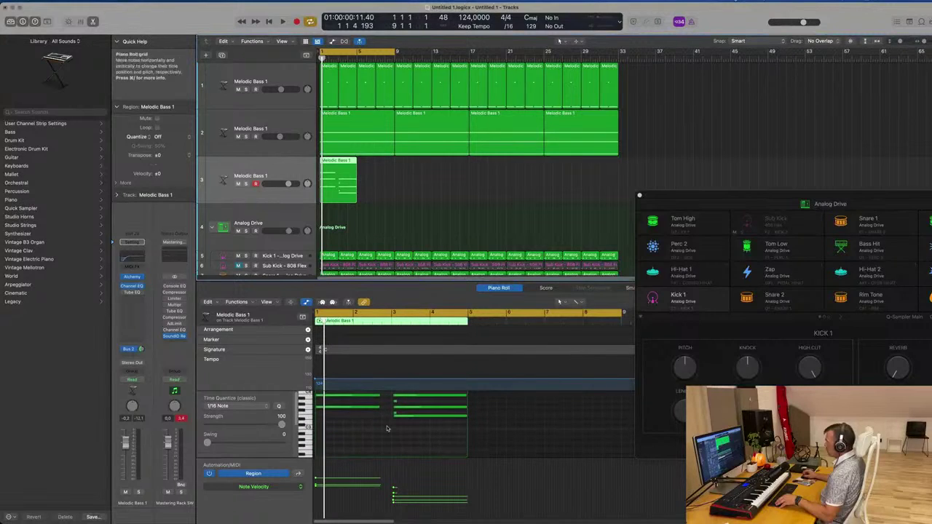
click(403, 405)
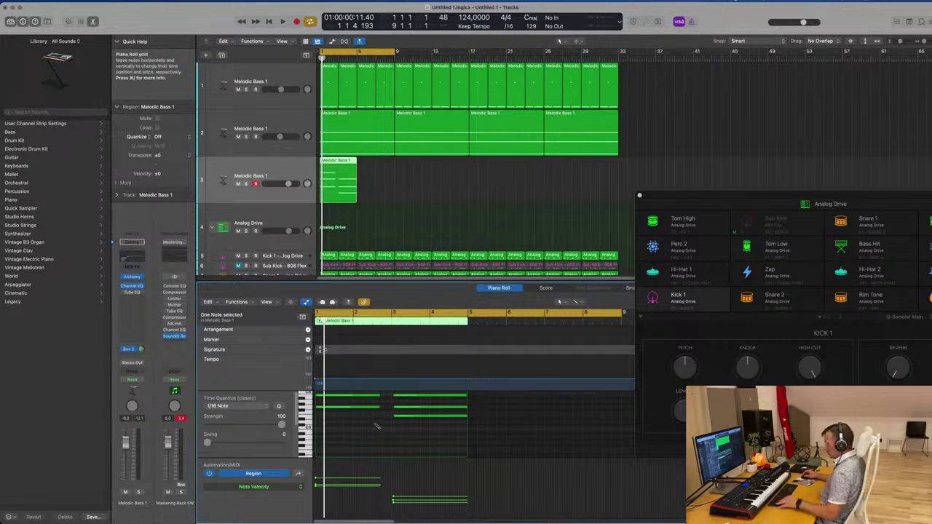
- Align the pad chords to the grid, extending the first to bar 3 and the second to bar 5
key(super+a)
scroll(378, 434, up, 2)
drag(414, 399, 386, 420)
scroll(422, 416, up, 1)
click(412, 420)
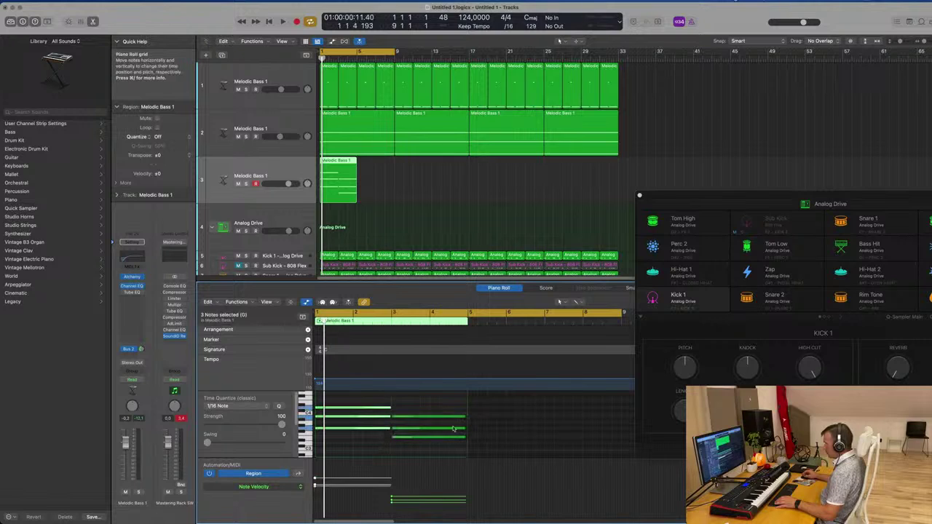
drag(463, 417, 466, 417)
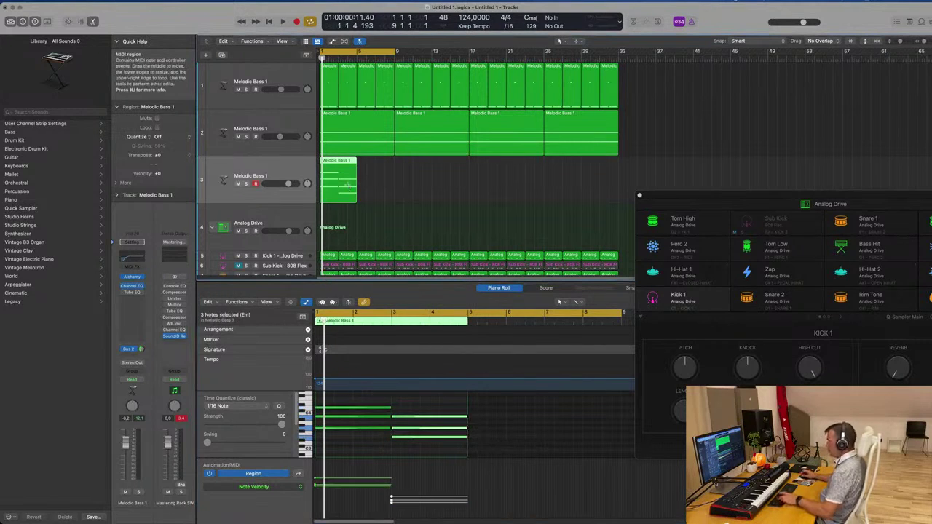
- Repeat the four-bar pad region seven times to fill the track up to bar 33
key(super+r)
key(super+r)
key(super+r)
key(super+r)
key(super+r)
key(super+r)
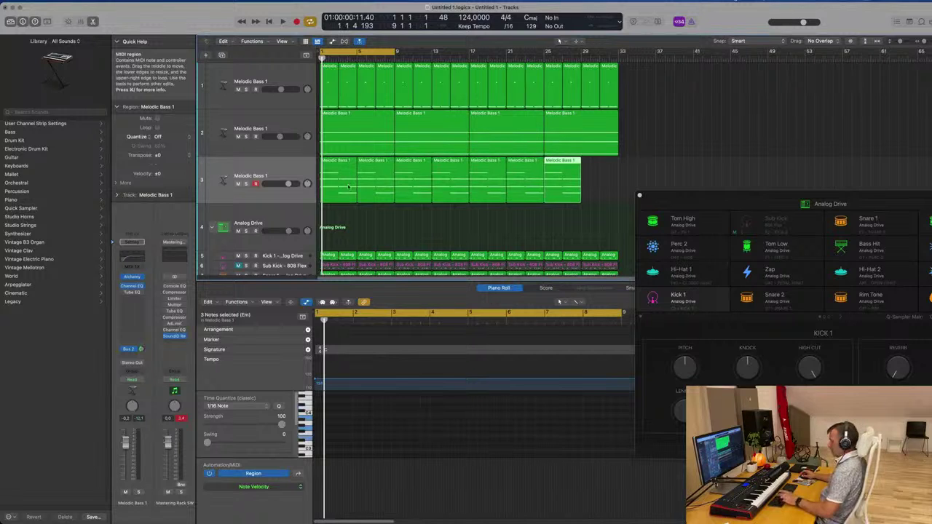
key(super+r)
- Play back the arrangement and review the full run of pad regions against the other tracks
key(space)
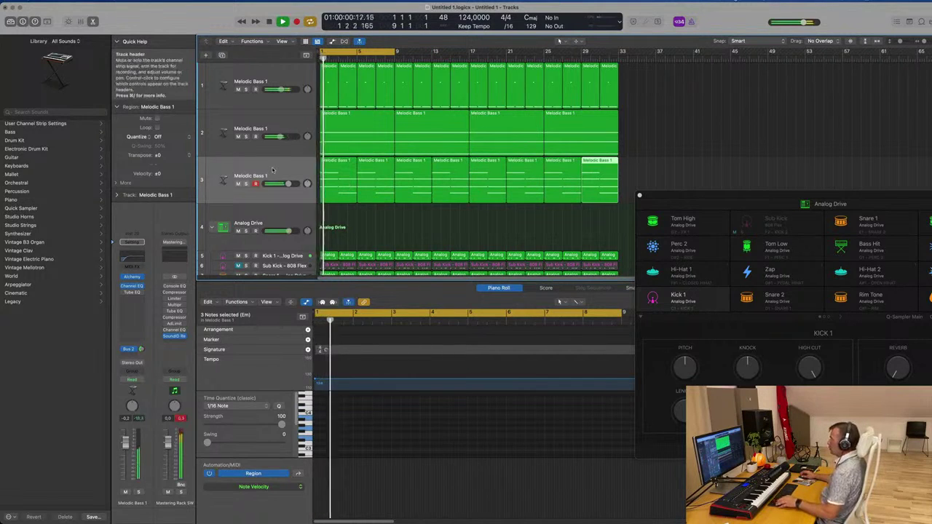
click(271, 171)
key(super+Left)
key(super+Left)
key(super+Left)
key(super+Left)
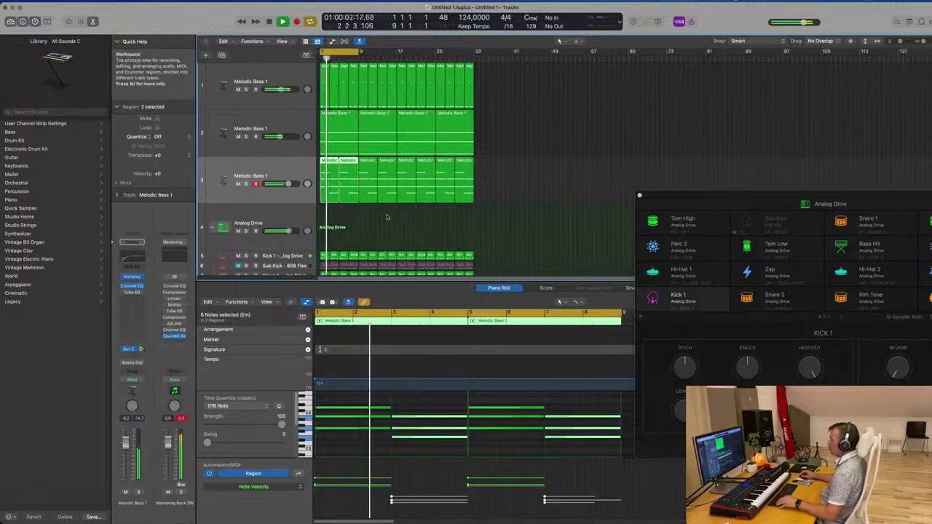
click(380, 227)
scroll(380, 230, up, 1)
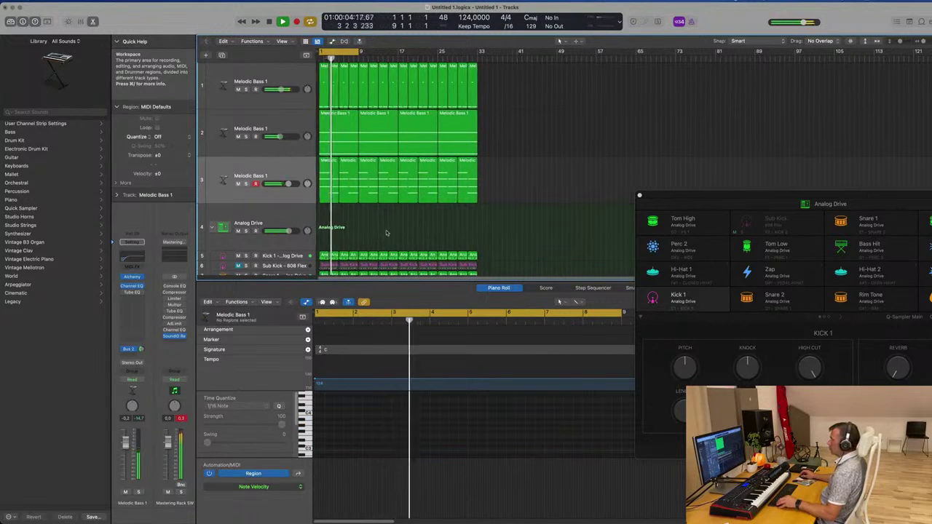
scroll(387, 230, up, 1)
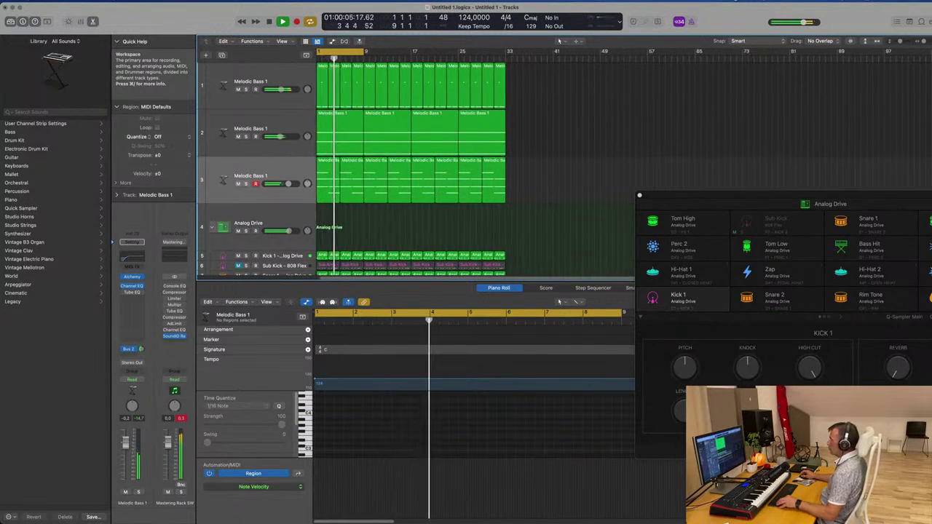
click(296, 168)
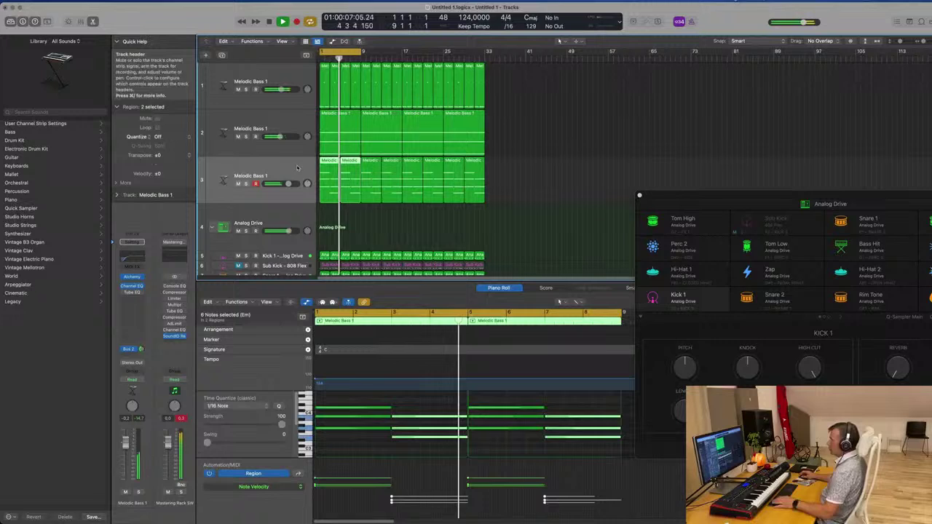
click(372, 228)
- Replay the arrangement from the start and examine the second chord's notes in the first pad region
key(space)
click(333, 187)
key(Return)
key(space)
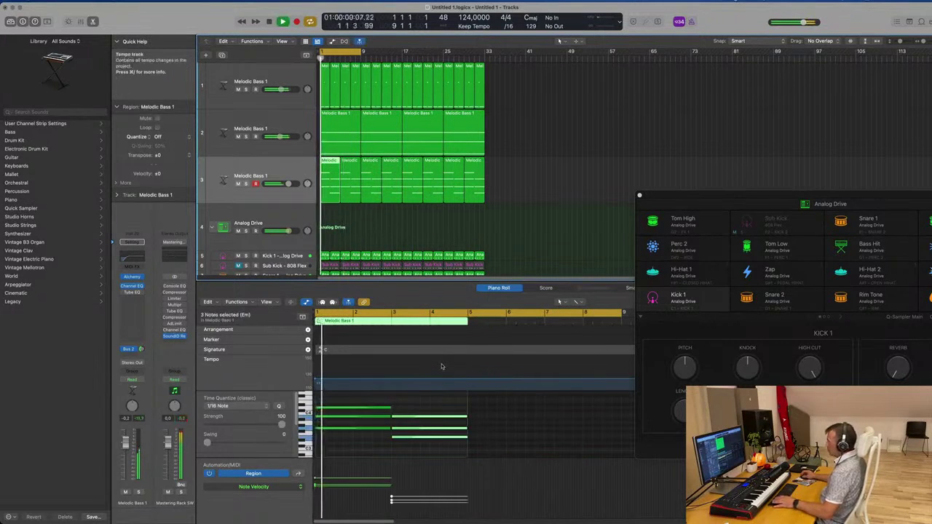
click(404, 406)
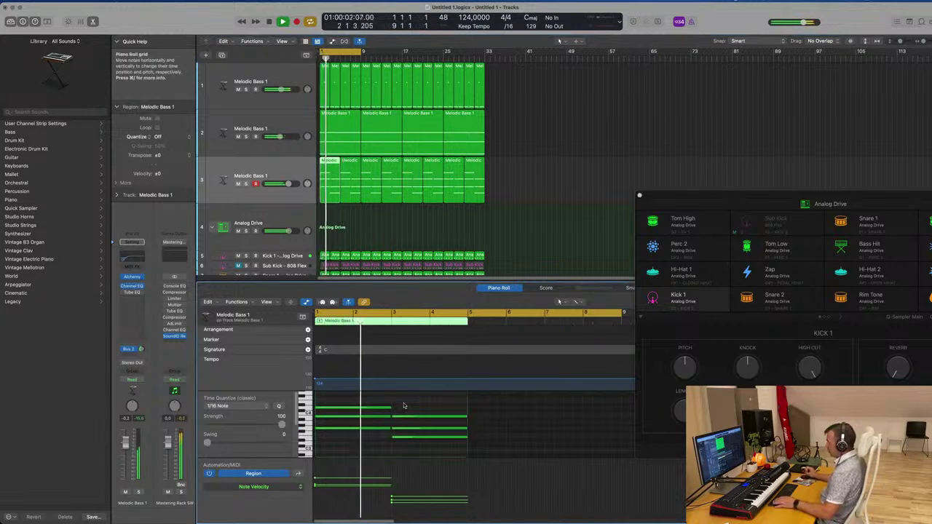
drag(424, 405, 423, 441)
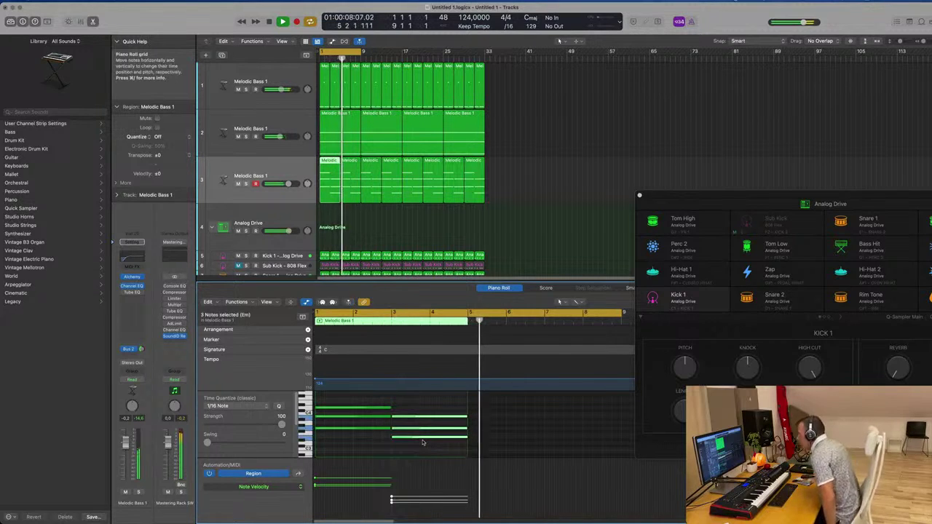
key(Return)
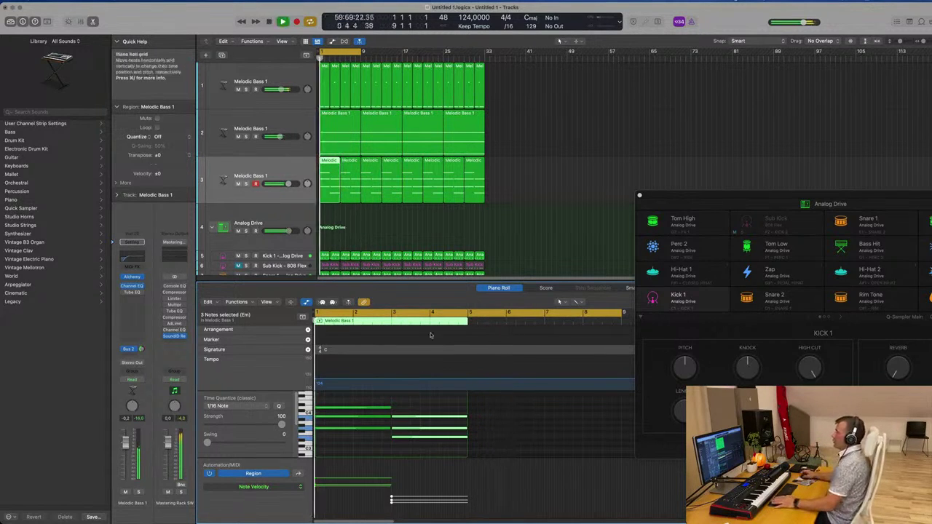
- Lower the pad track's volume to -4.4 dB and add a new track below it with duplicate settings
key(super+r)
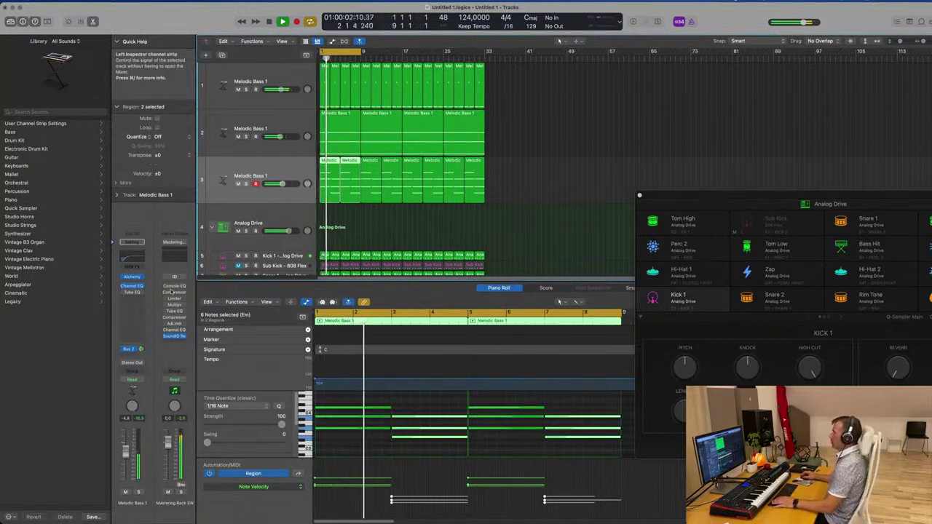
click(222, 55)
click(719, 2)
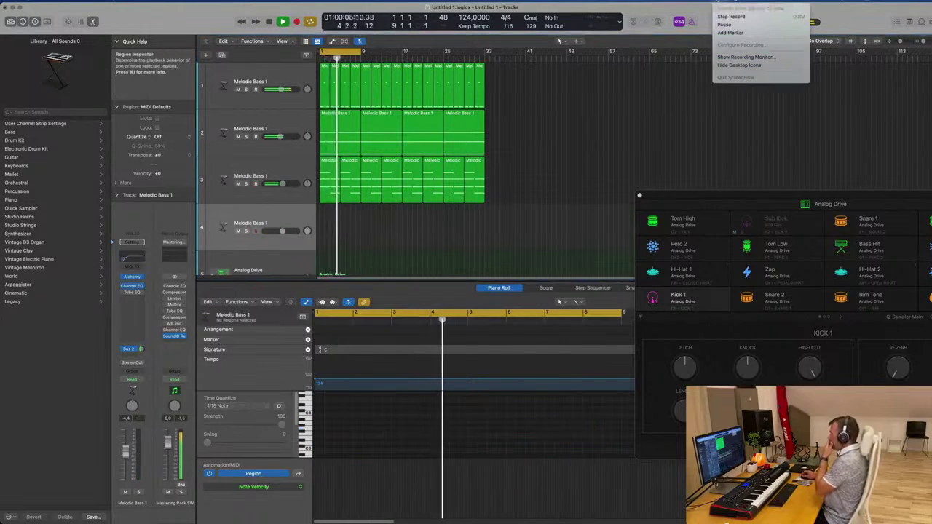
click(276, 202)
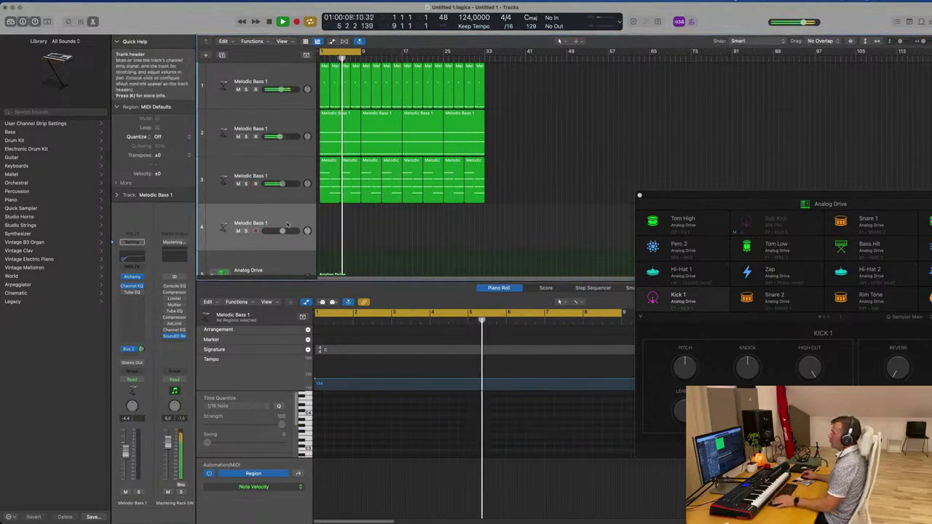
key(Return)
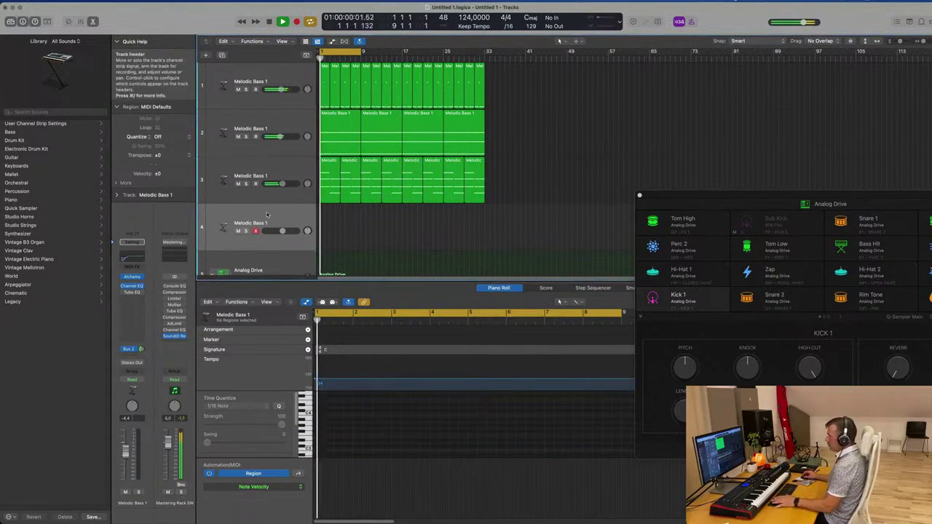
- Filter the new track's Alchemy presets to Leads and load 80s Sync Lead
click(143, 278)
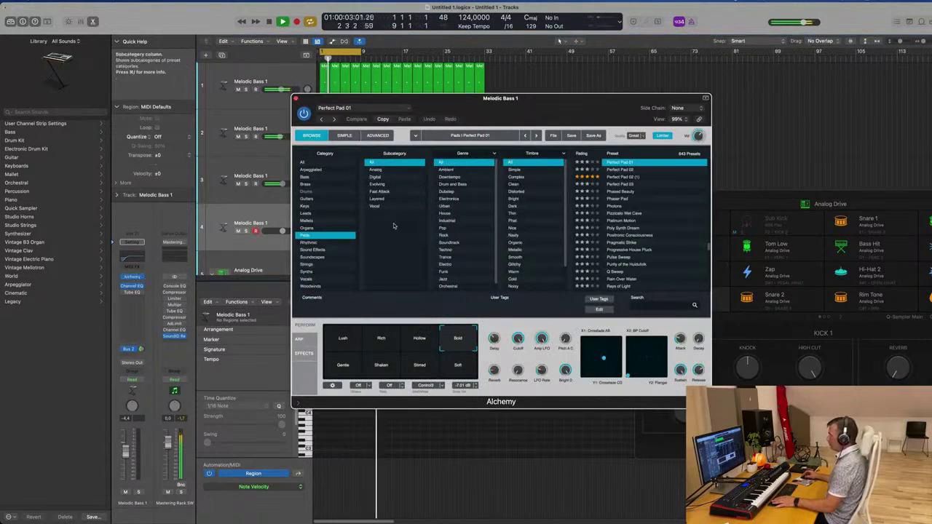
click(305, 213)
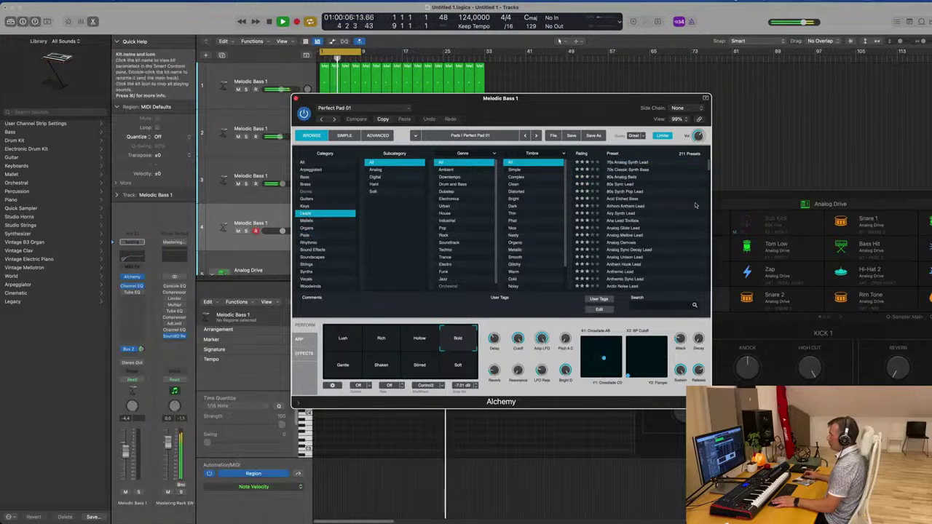
click(621, 185)
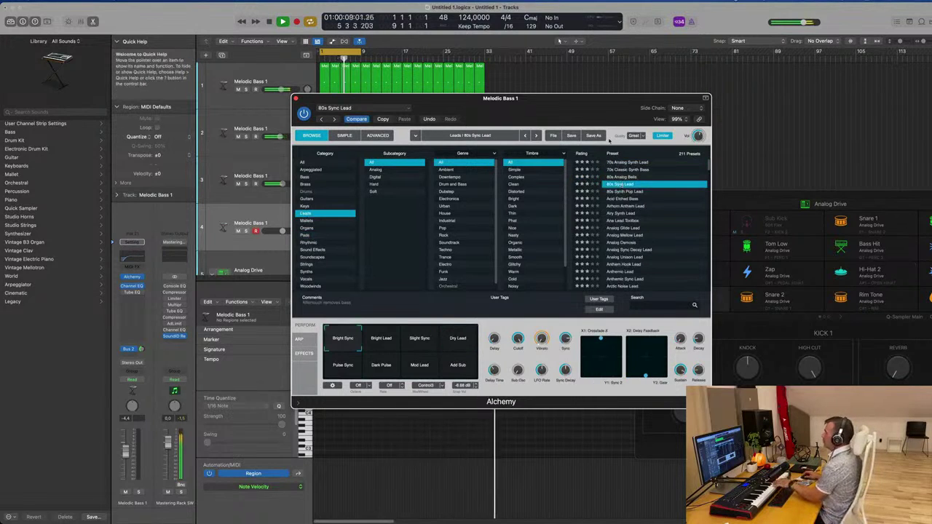
- Lower the lead track's volume to -12.6 dB and raise its Bus 2 delay send
drag(600, 98, 795, 94)
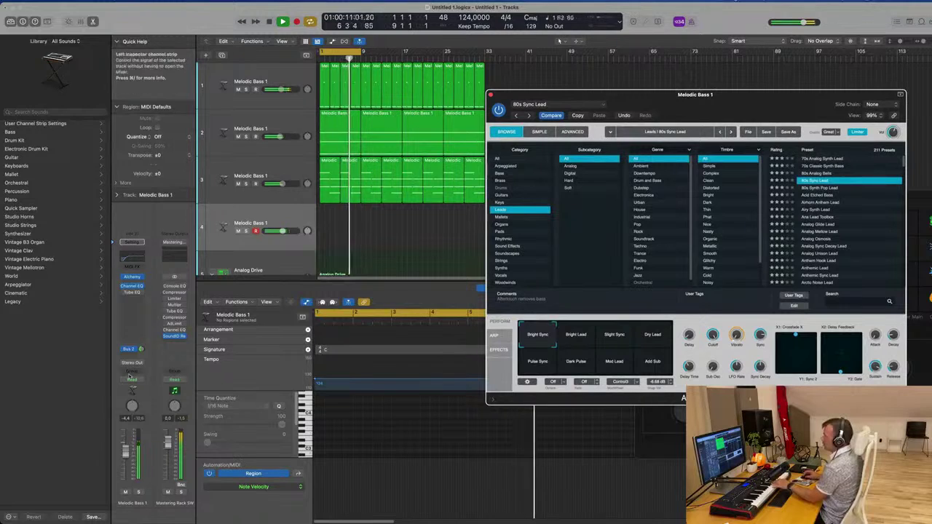
drag(125, 453, 126, 462)
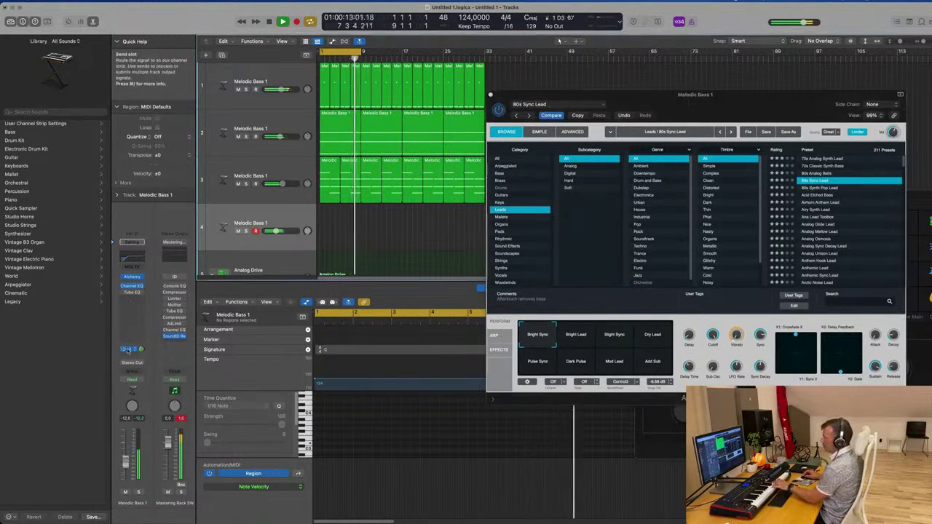
drag(142, 350, 142, 345)
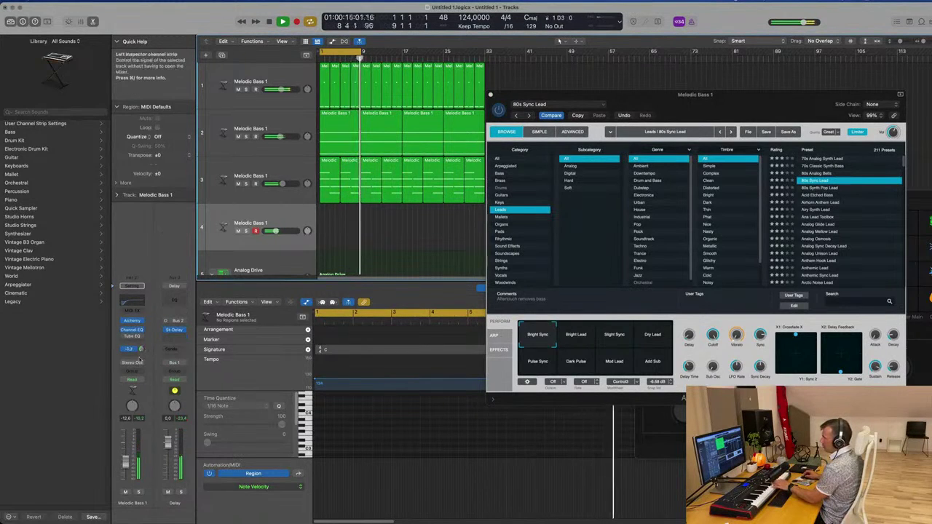
- Add a Bus 4 send to the lead track and insert SilverVerb on the Bus 4 aux channel
click(130, 350)
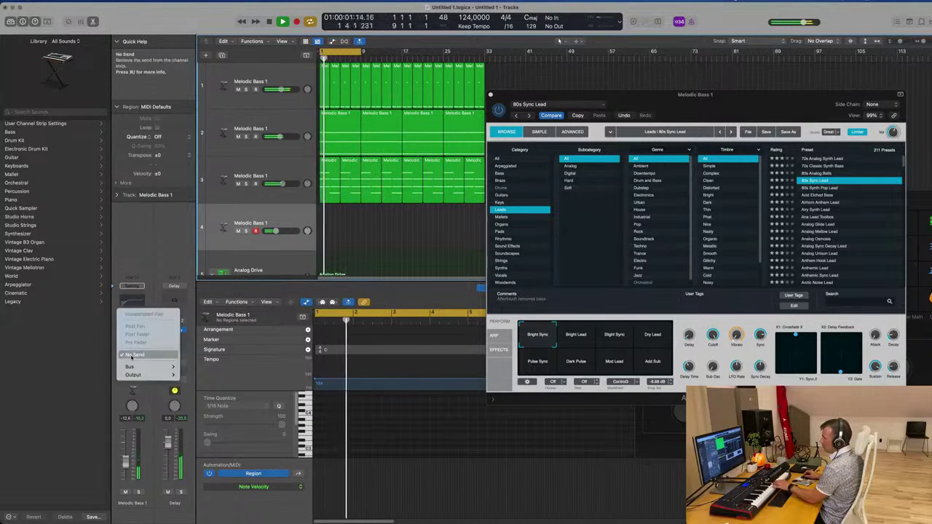
mouse_move(131, 367)
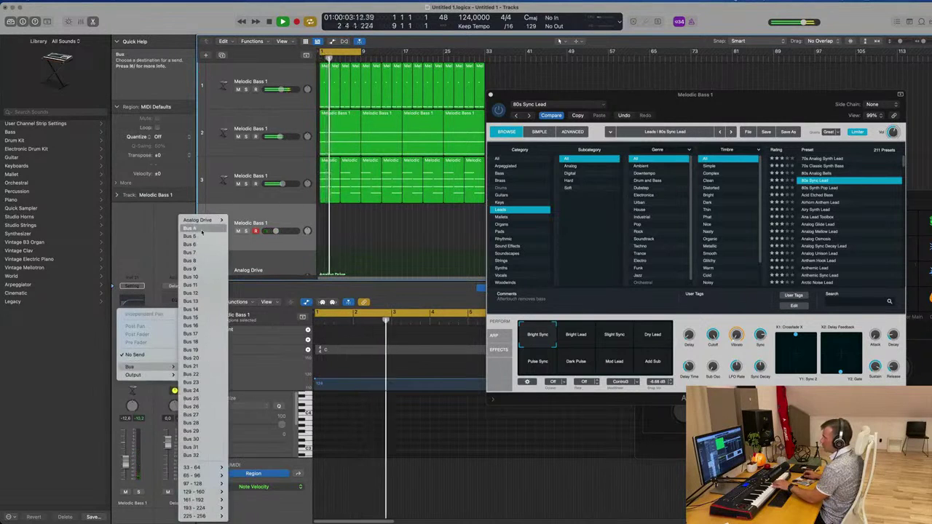
click(178, 242)
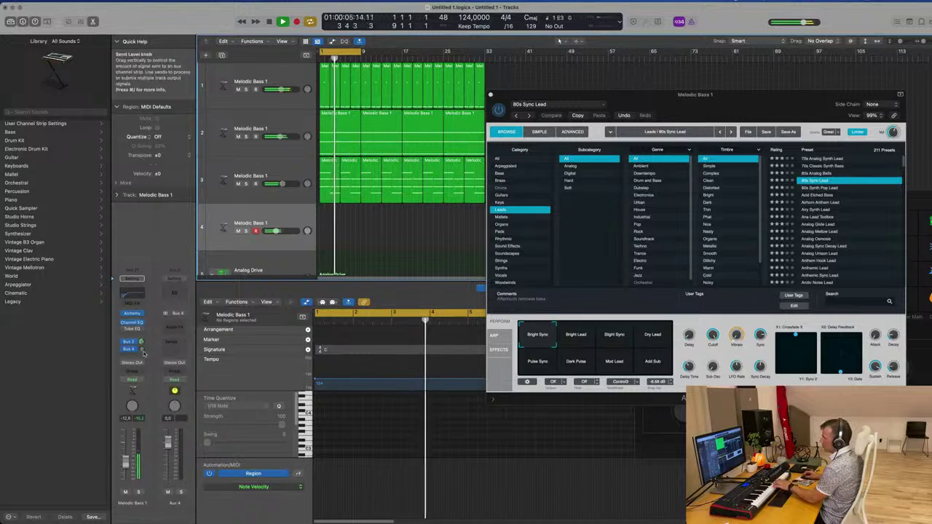
click(171, 323)
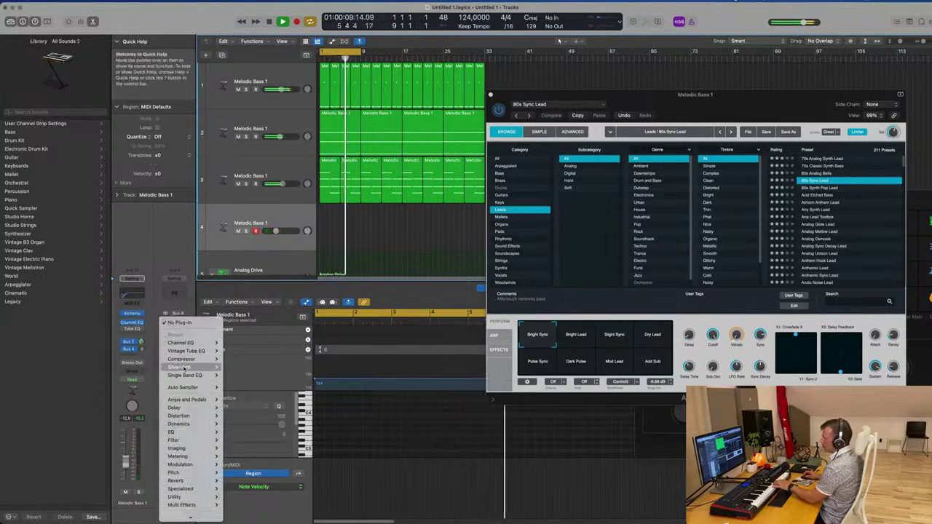
mouse_move(190, 367)
click(246, 370)
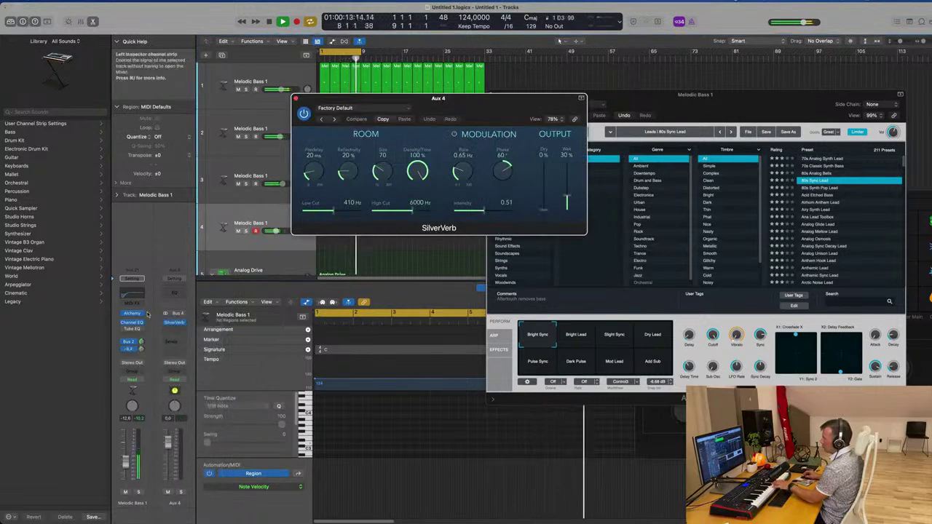
- Raise the lead track's Bus 4 reverb send and load SilverVerb's grandiose preset
drag(142, 349, 143, 341)
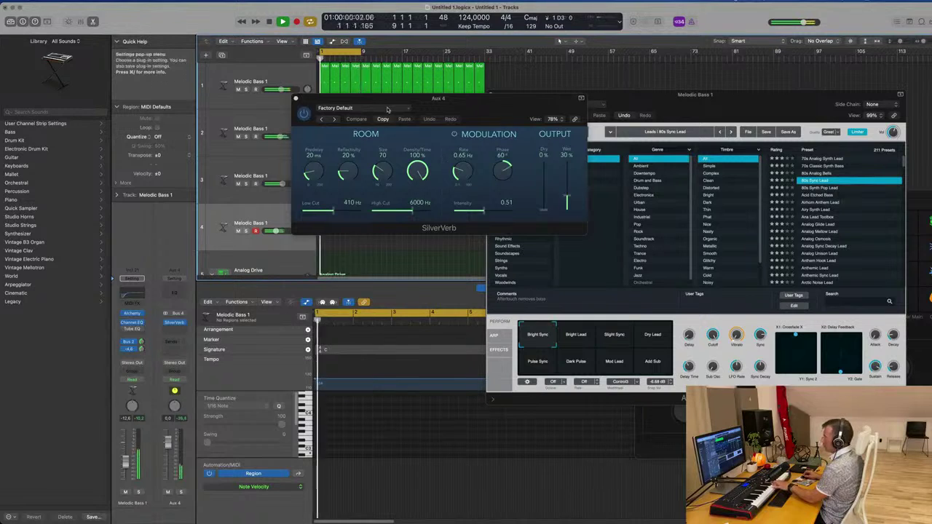
click(363, 108)
click(378, 260)
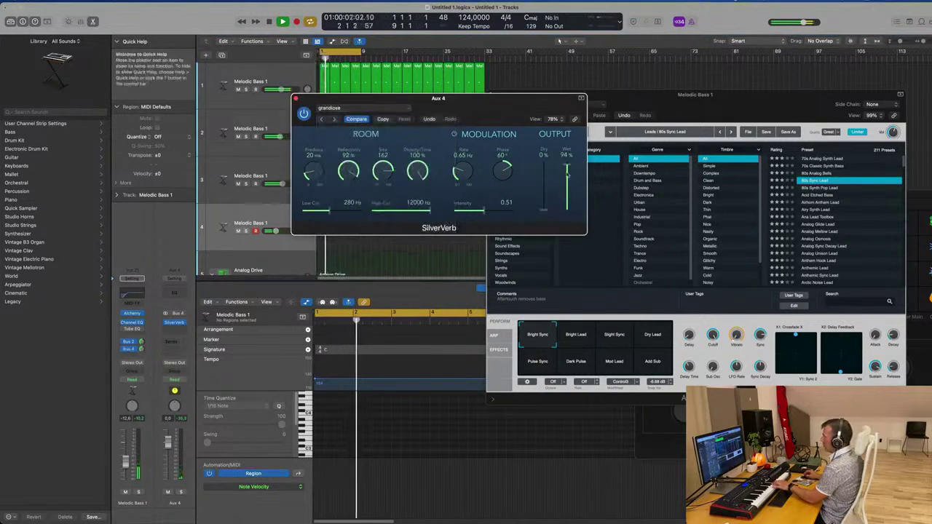
click(296, 97)
- Audition the 80s Sync Lead snapshots from Bright Lead through Add Sub, lowering the lead track's volume to -15.6 dB
drag(580, 108, 435, 105)
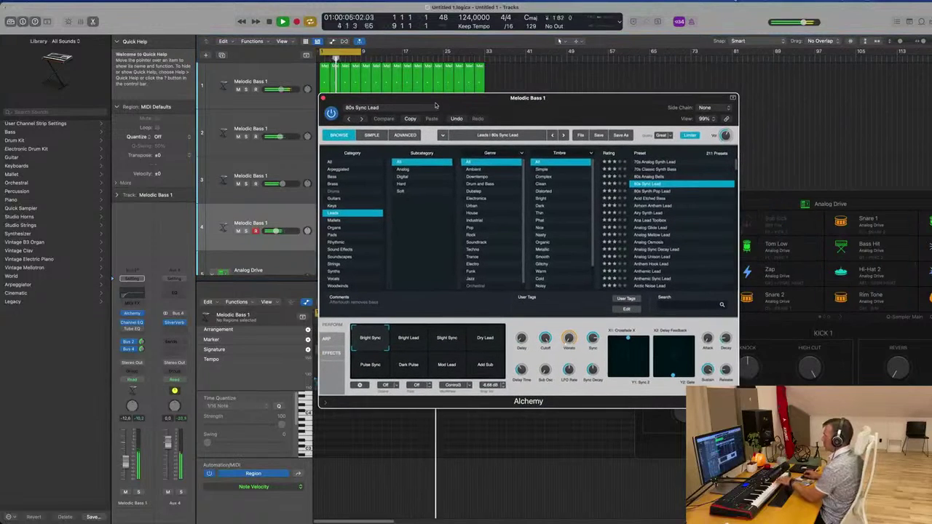
drag(550, 107, 621, 66)
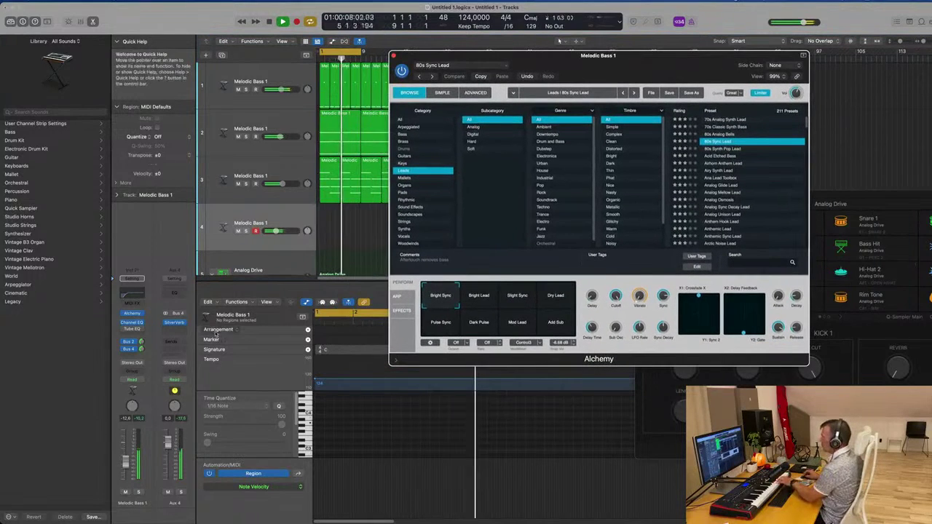
click(469, 295)
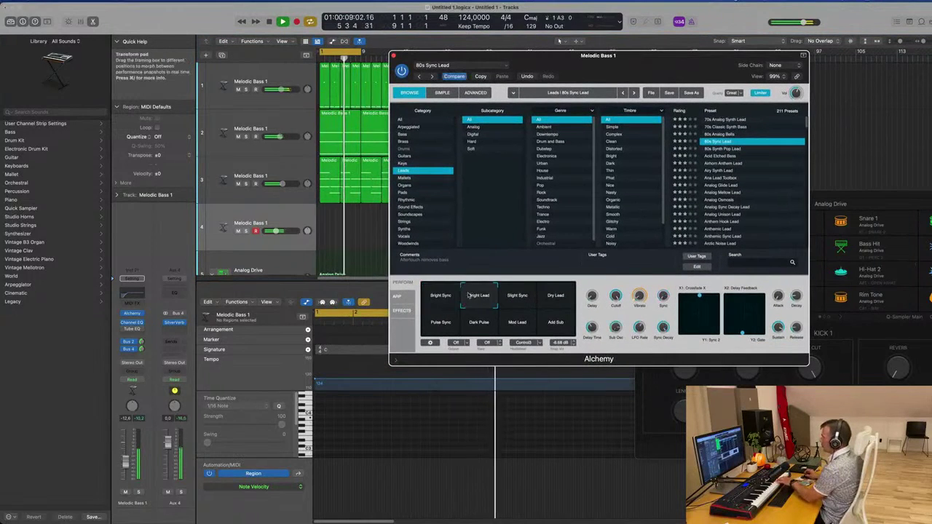
click(519, 299)
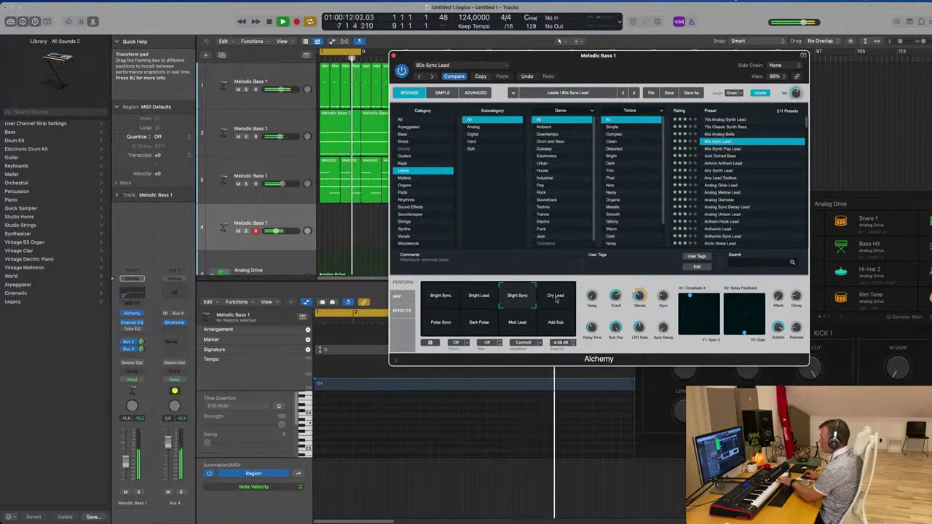
click(125, 468)
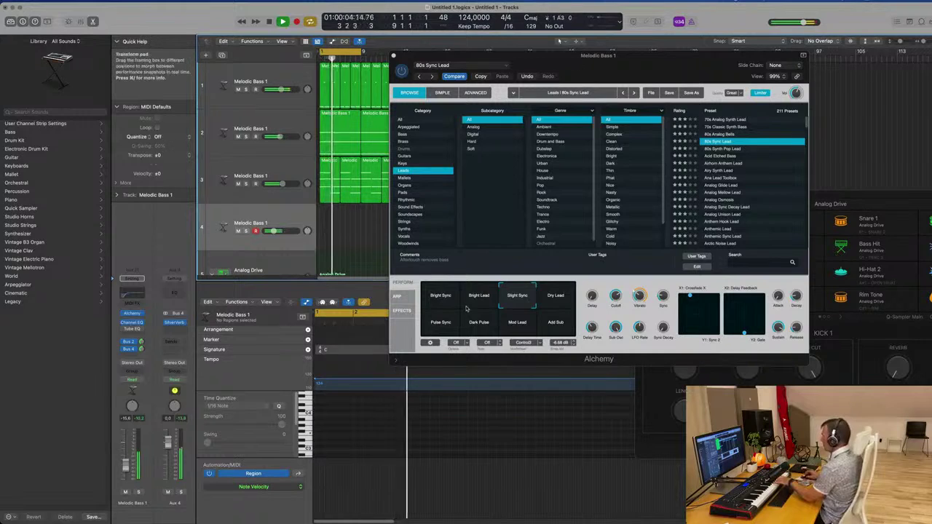
click(554, 293)
click(439, 325)
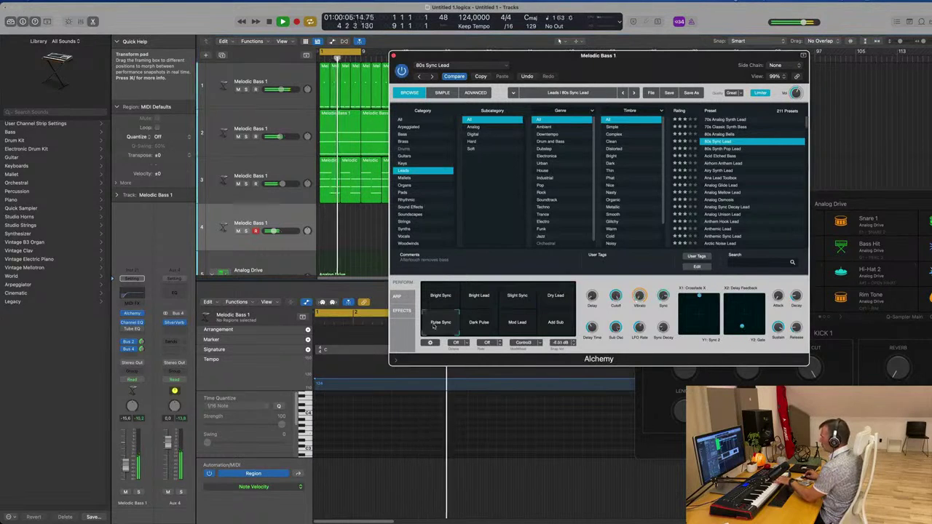
click(485, 327)
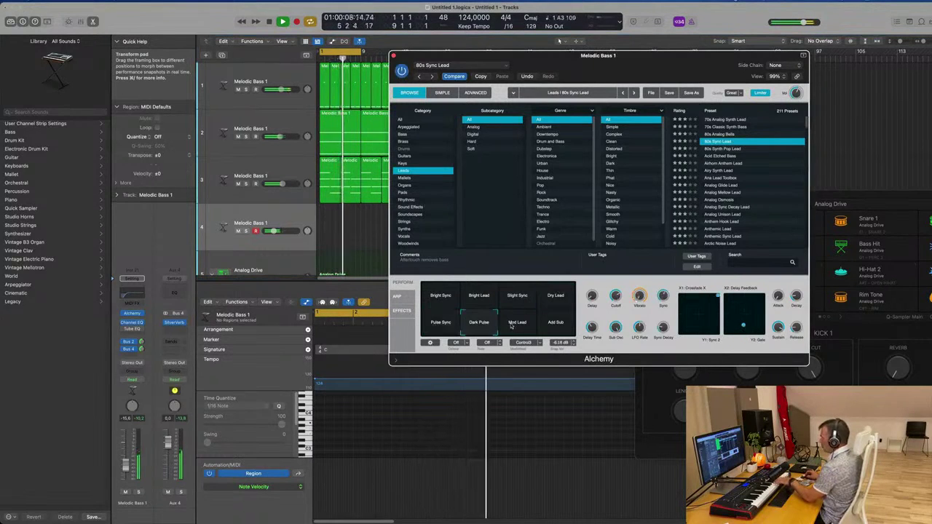
click(512, 326)
click(558, 323)
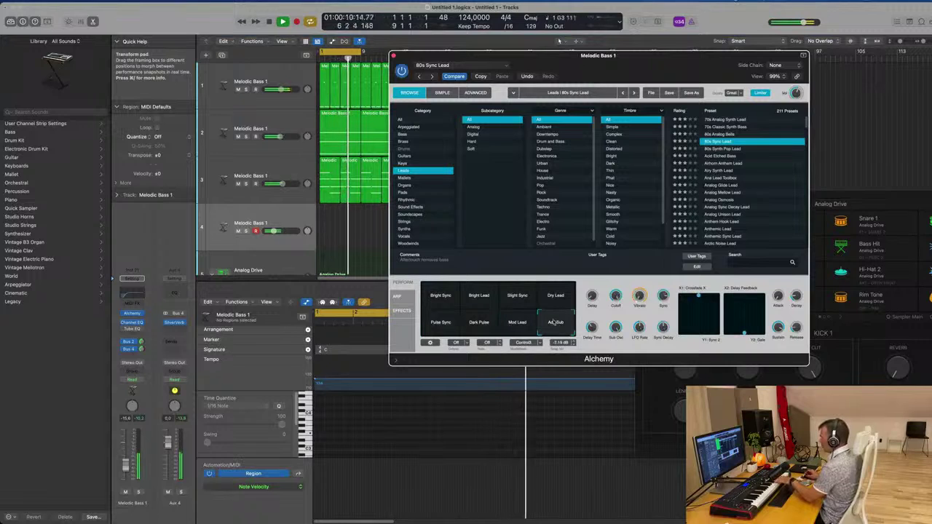
- Load Airhorn Anthem Lead, raise the lead track's volume to -3.4 dB and record a melody over the eight-bar cycle
click(730, 164)
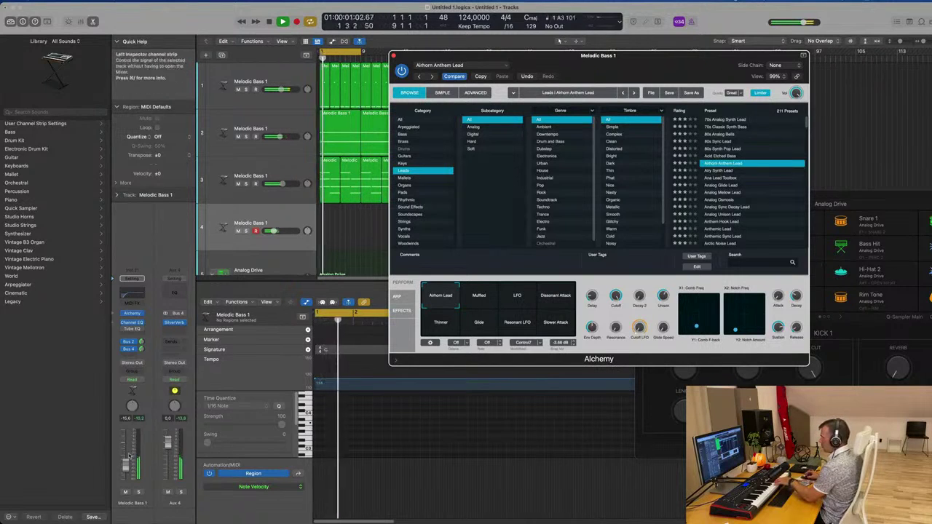
drag(125, 460, 125, 439)
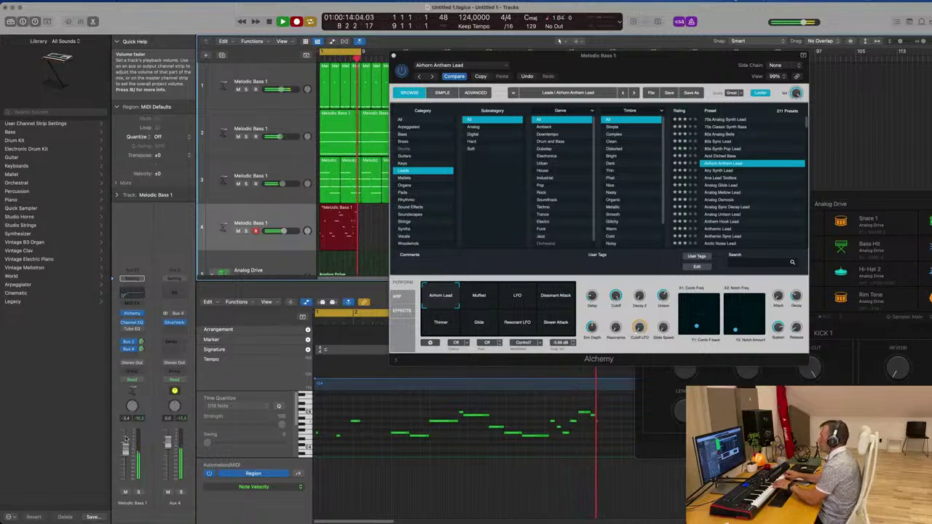
key(space)
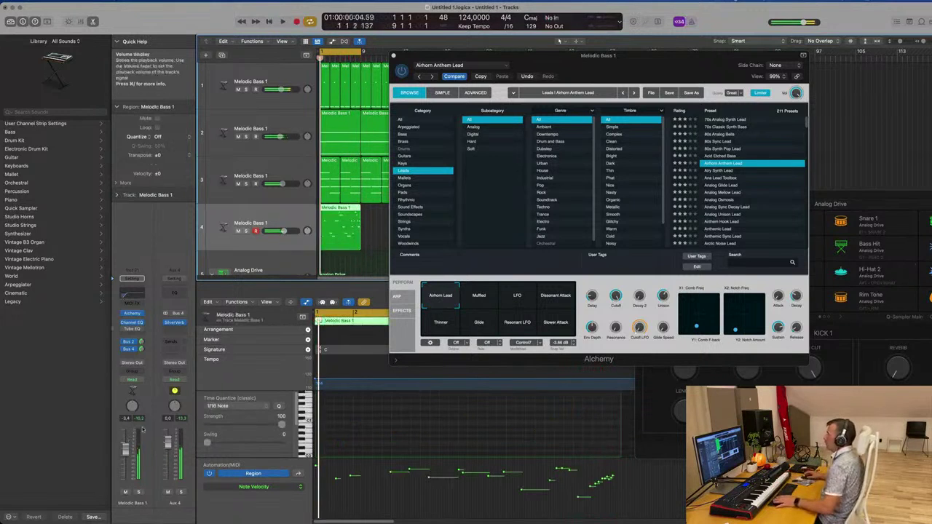
- Play back the recorded lead region, close the Alchemy window and examine the recorded notes in the Piano Roll
key(space)
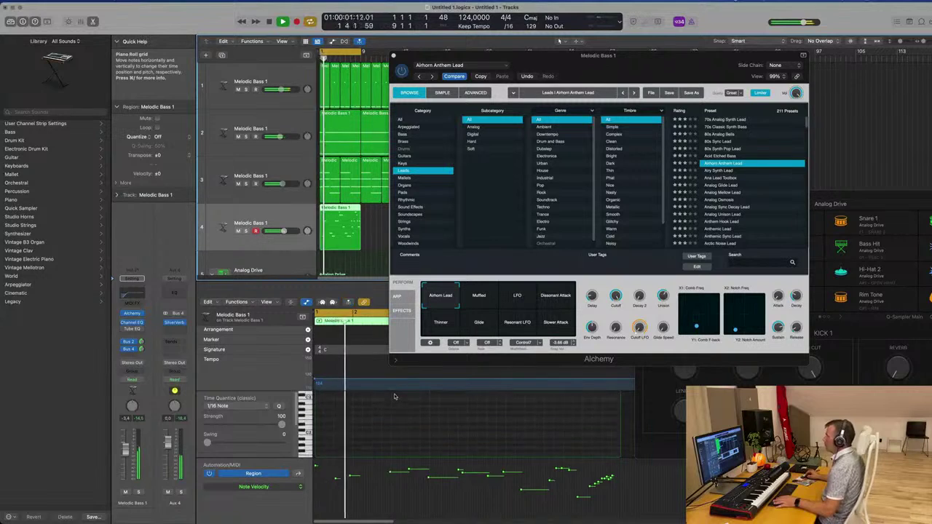
double_click(339, 209)
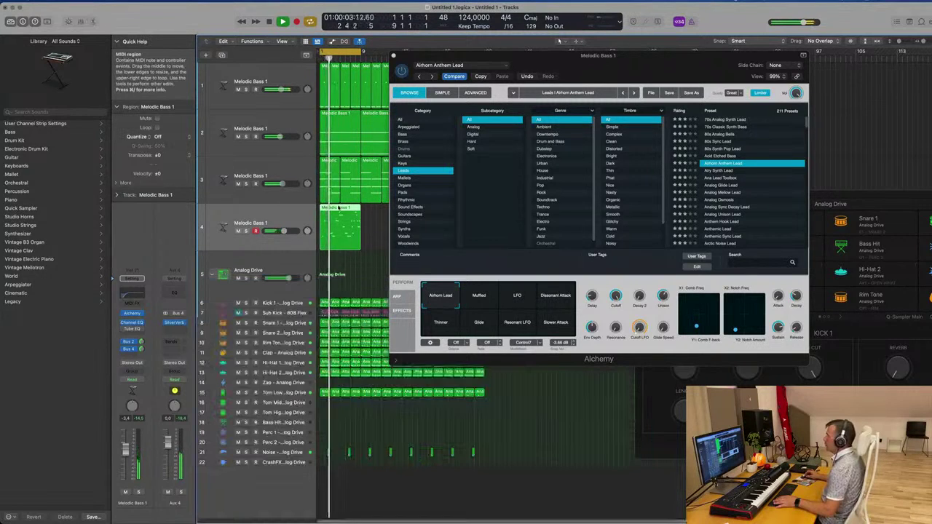
double_click(339, 209)
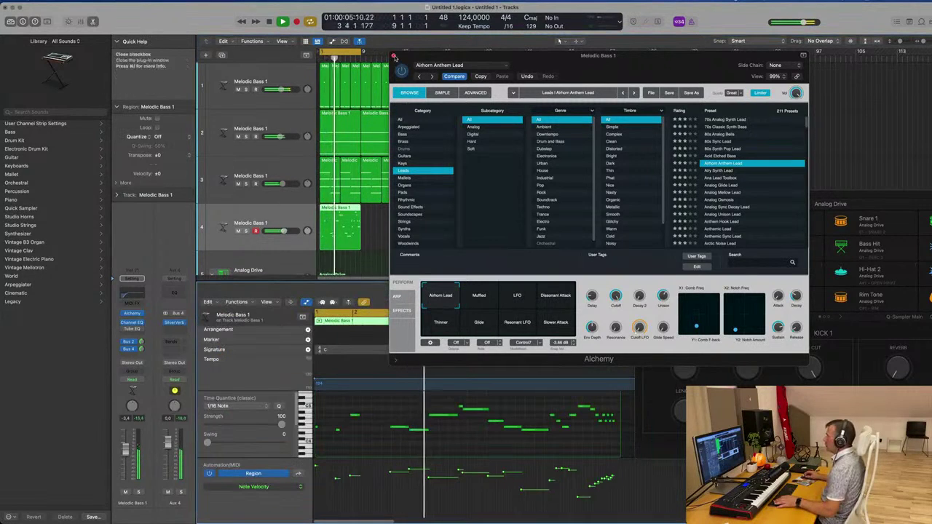
click(394, 55)
key(super+Left)
key(super+Right)
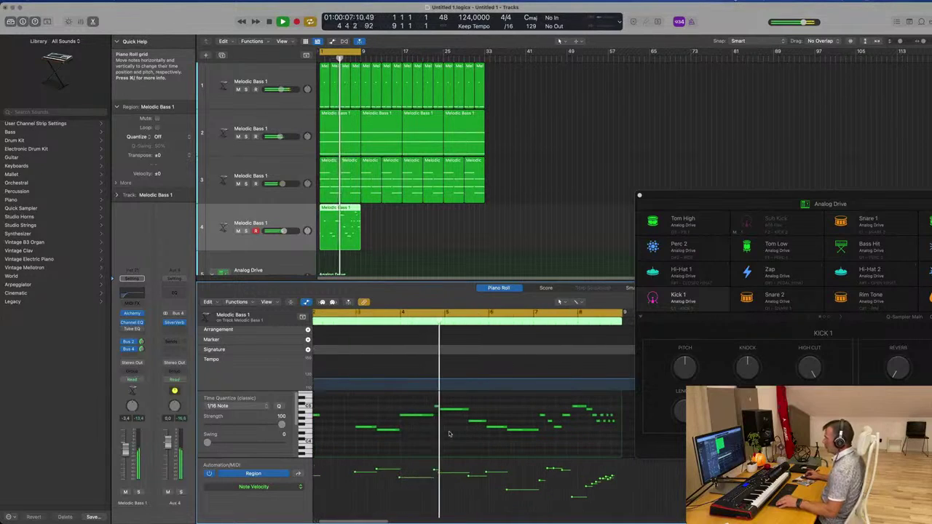
key(super+Left)
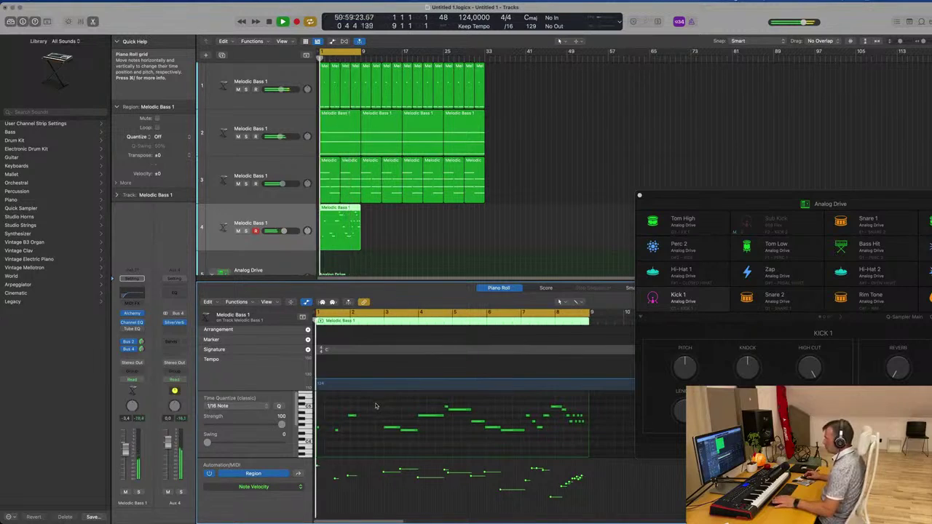
- Delete the lead region's first three notes before bar 3 and quantize the remaining notes to 1/16
drag(372, 404, 305, 445)
key(BackSpace)
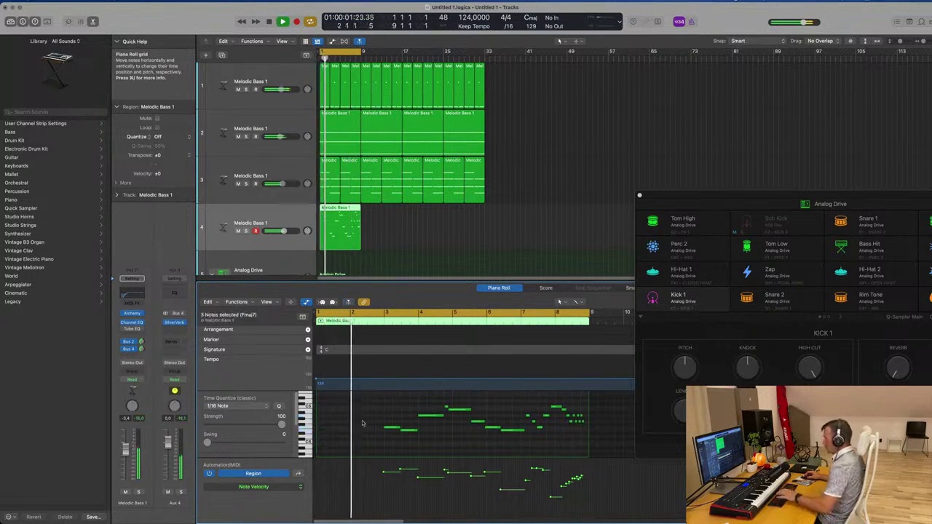
key(super+a)
key(q)
key(space)
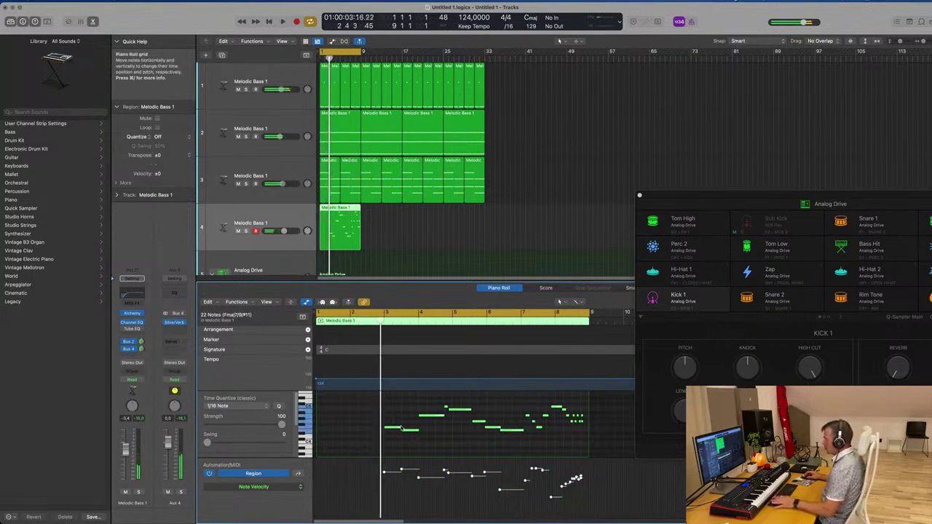
- Move all the lead notes two bars earlier so the melody starts at bar 1, and play it back
drag(386, 429, 325, 432)
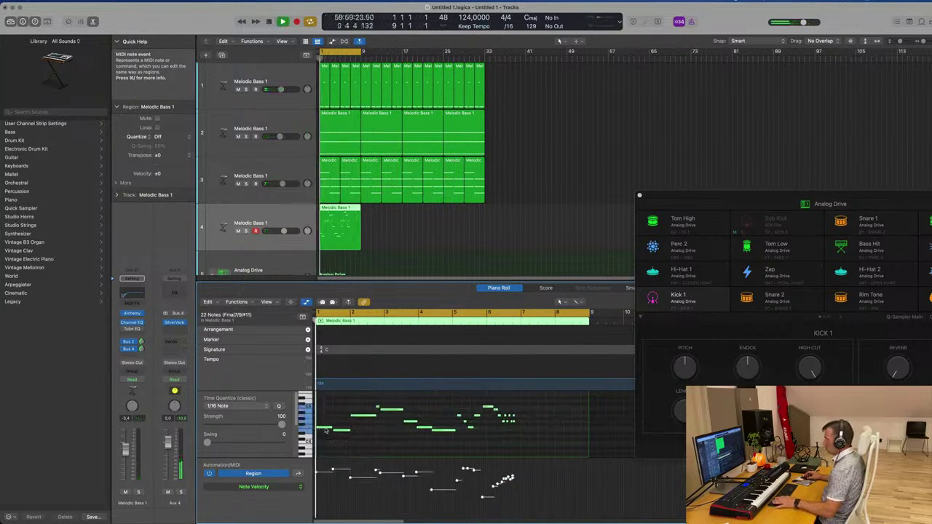
key(super+Right)
key(super+Right)
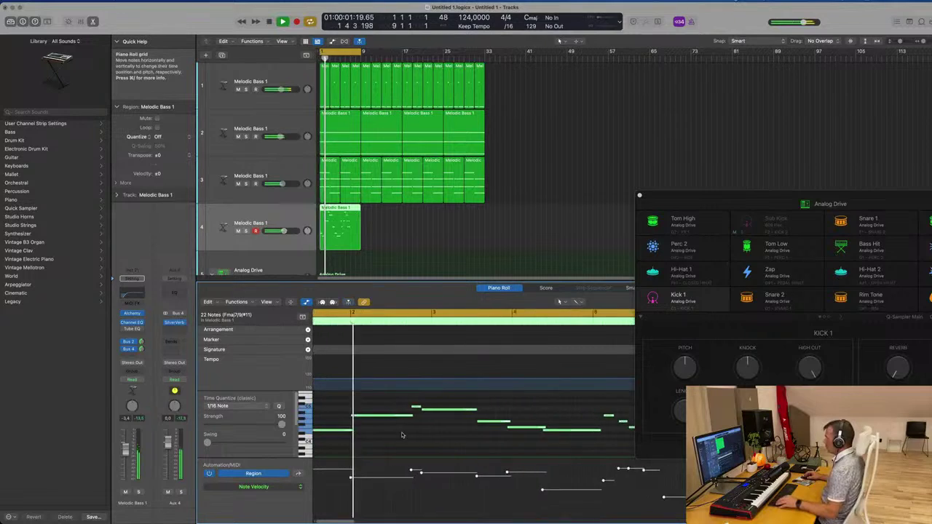
key(super+Left)
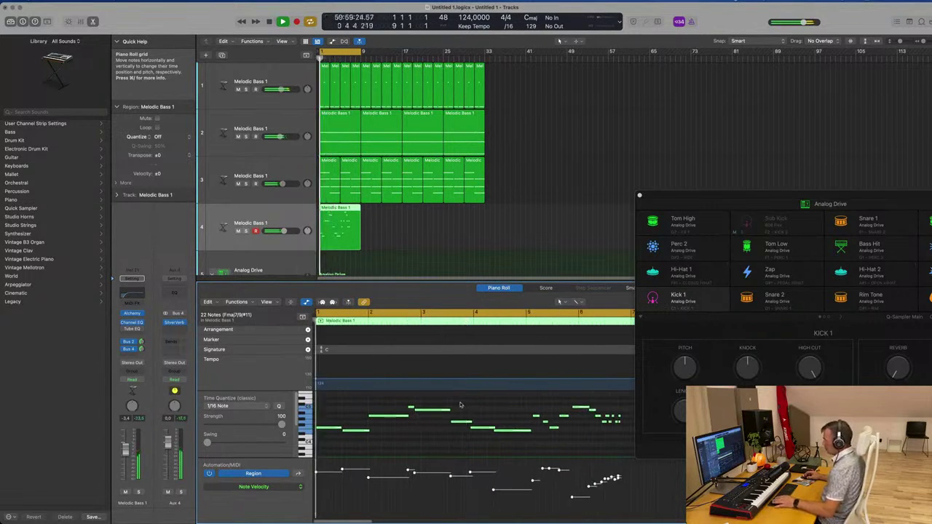
- Trim the long note crossing bar 3, move the 17 notes after it to start at bar 4, and play the result
click(448, 410)
drag(448, 410, 446, 410)
key(super+Left)
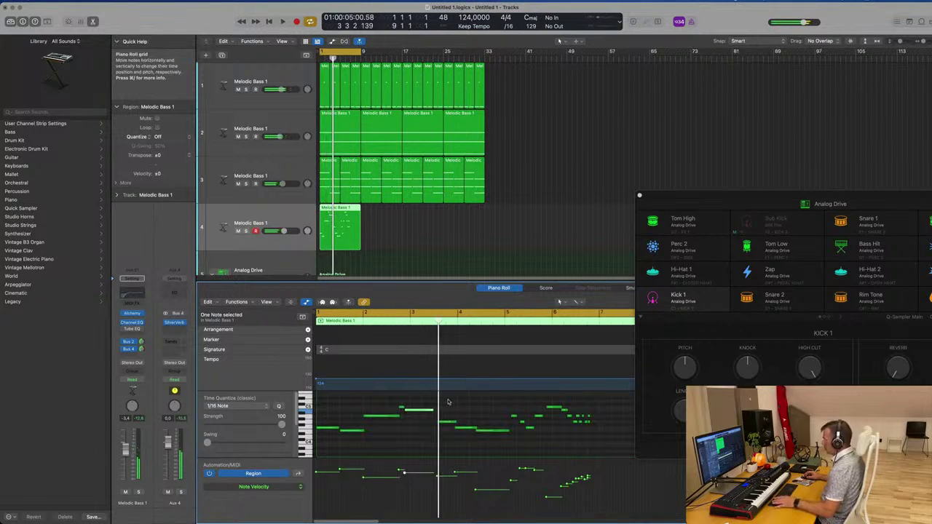
drag(448, 402, 626, 458)
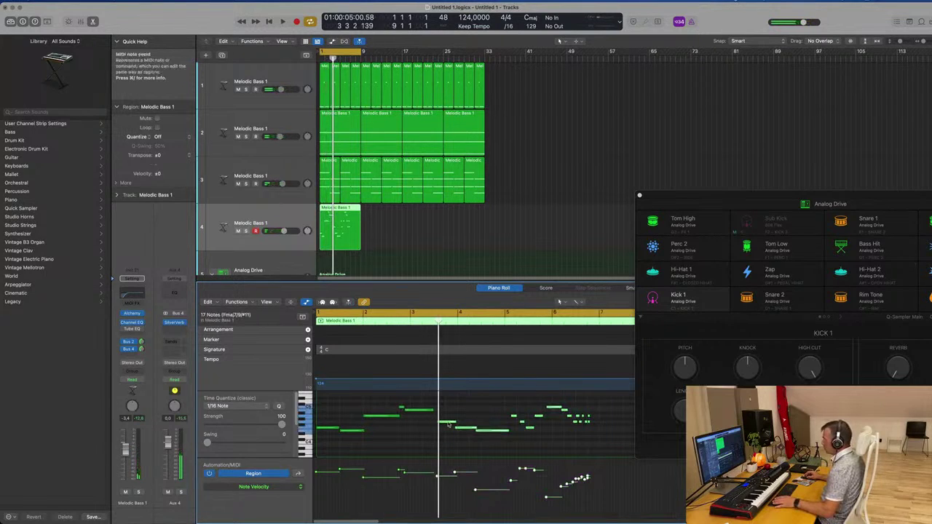
drag(455, 424, 469, 424)
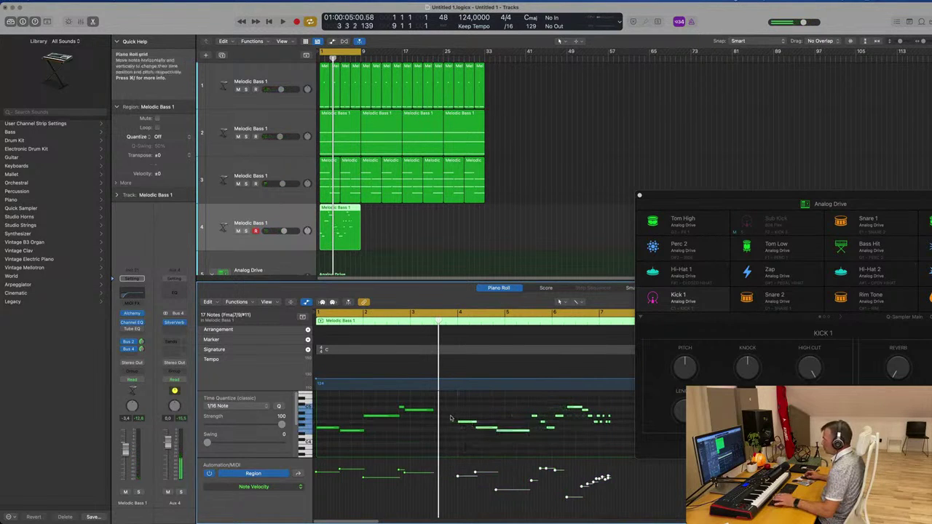
key(space)
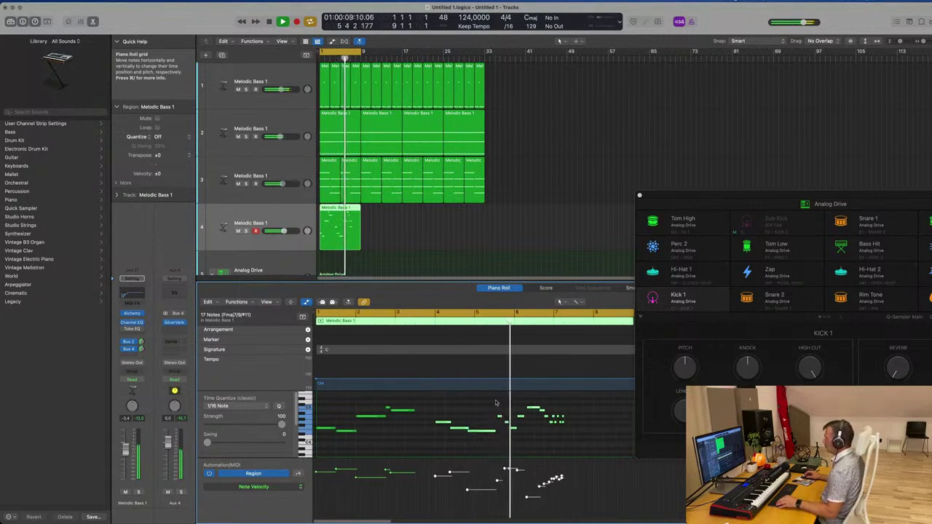
key(space)
- Delete the 17 lead notes from bar 4 onward and extend the last remaining note to bar 5
drag(440, 407, 572, 445)
key(Delete)
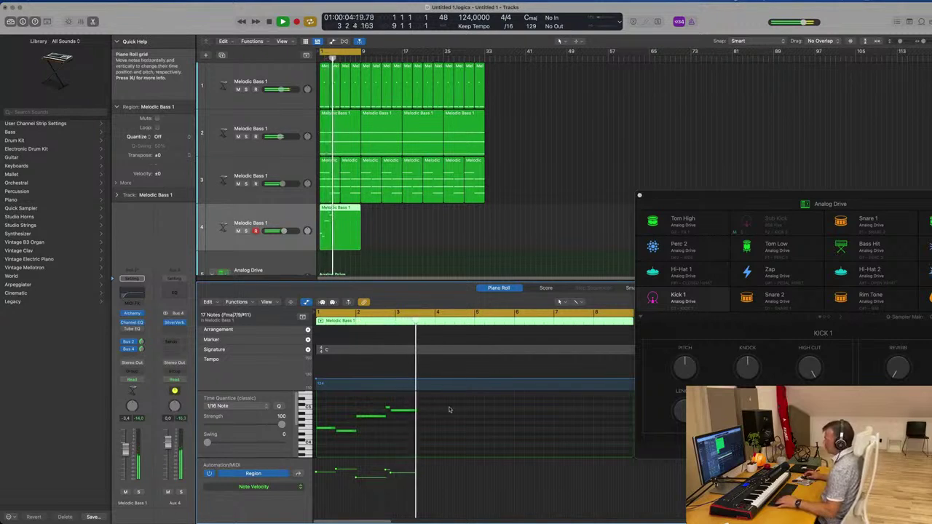
drag(412, 411, 474, 415)
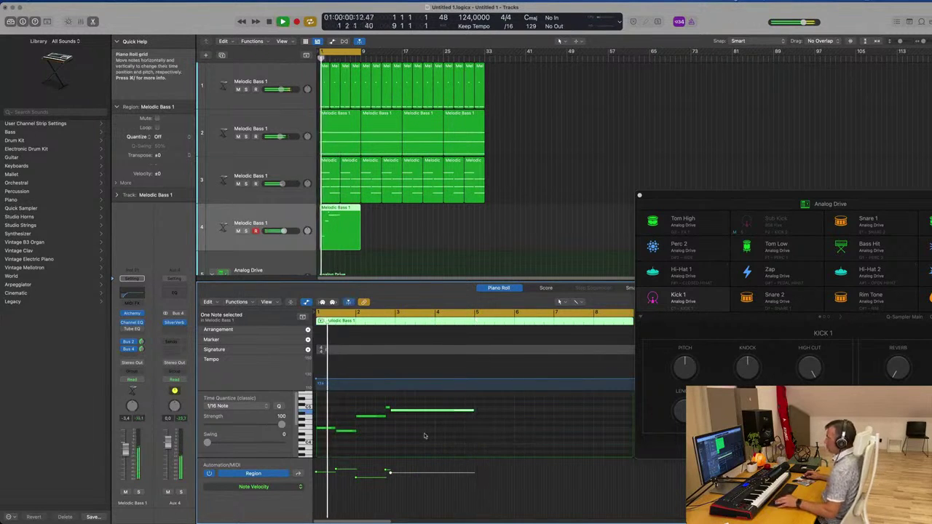
scroll(435, 439, up, 1)
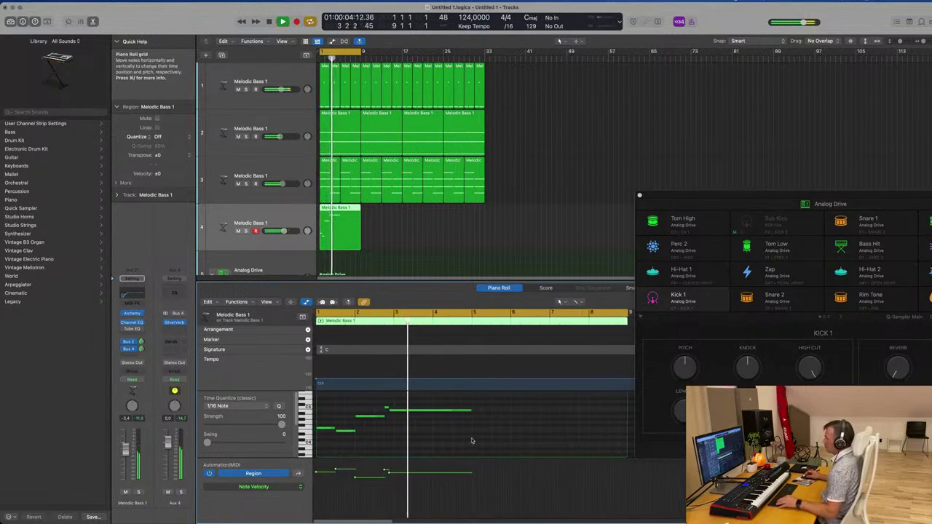
- Trim the lead region on track 4 so it ends at bar 5, leaving only the four-bar melody
key(super+Left)
key(super+Left)
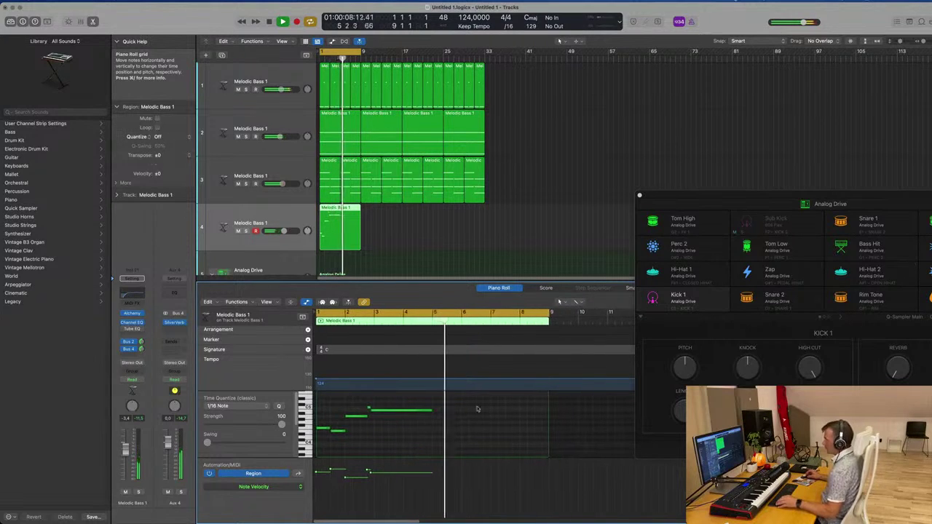
key(Return)
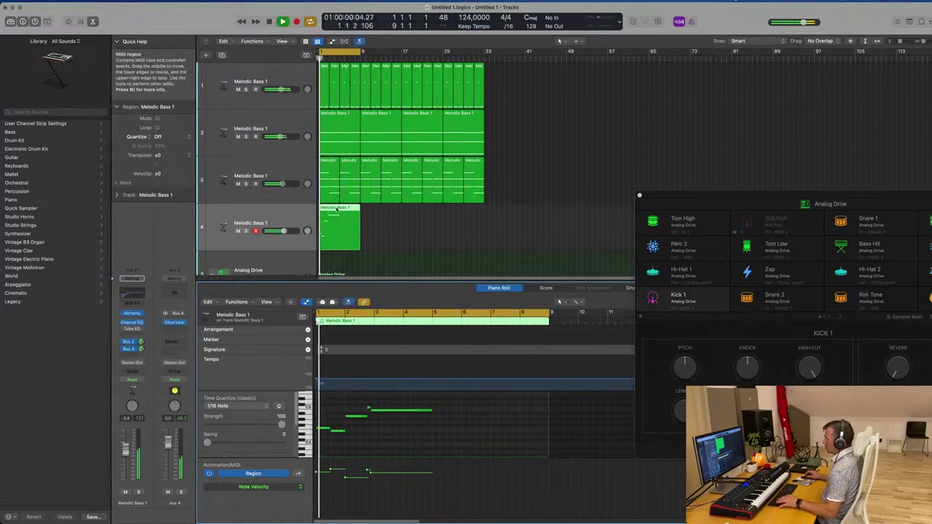
super+click(339, 209)
key(Delete)
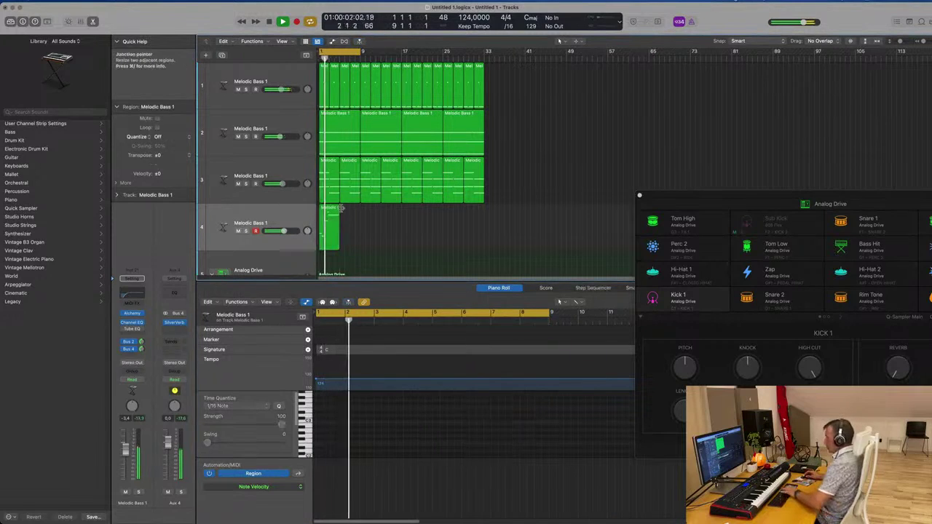
- Repeat the four-bar lead region seven times to fill the track up to bar 33, and play it from the start
key(space)
click(330, 225)
key(super+r)
key(super+r)
key(super+r)
key(super+r)
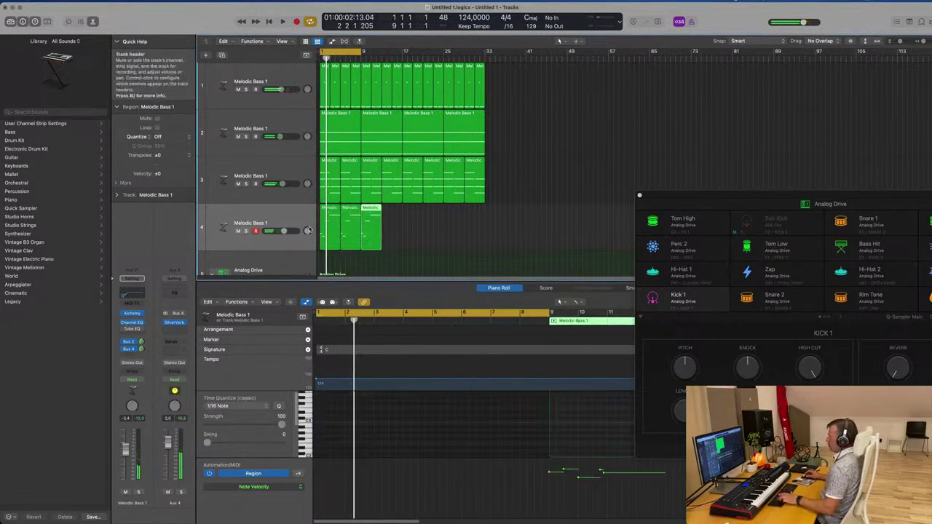
key(super+r)
key(super+r)
key(super+r)
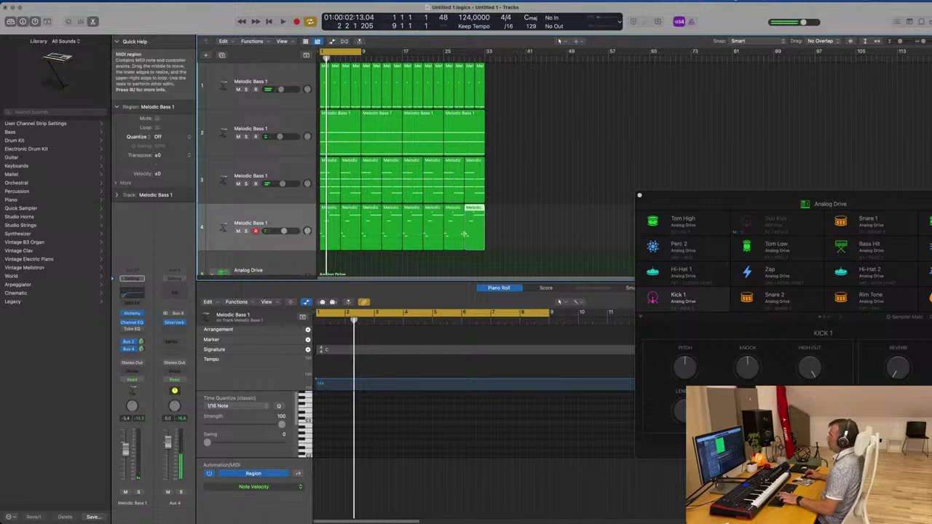
click(273, 215)
key(Return)
key(space)
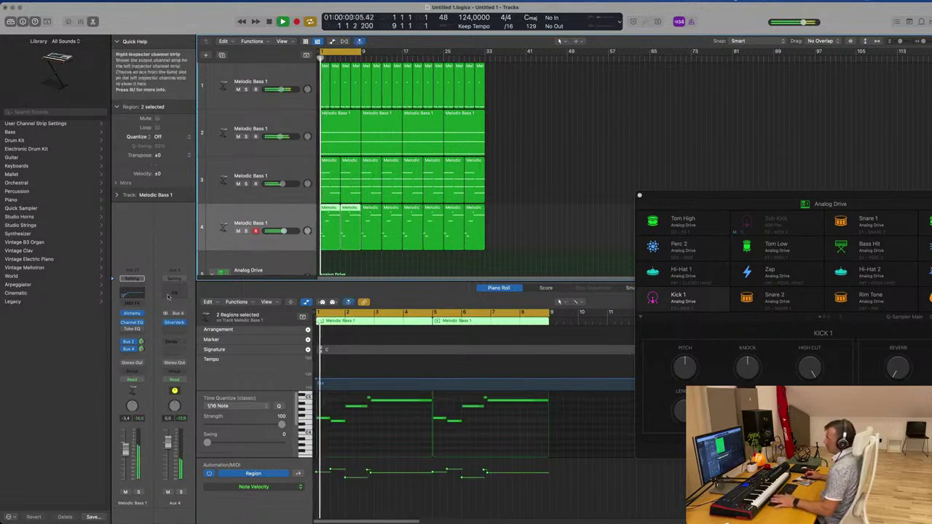
- Open Alchemy on the lead track and audition the Dissonant Attack and LFO snapshots of the Airhorn Anthem Lead preset during playback
click(132, 314)
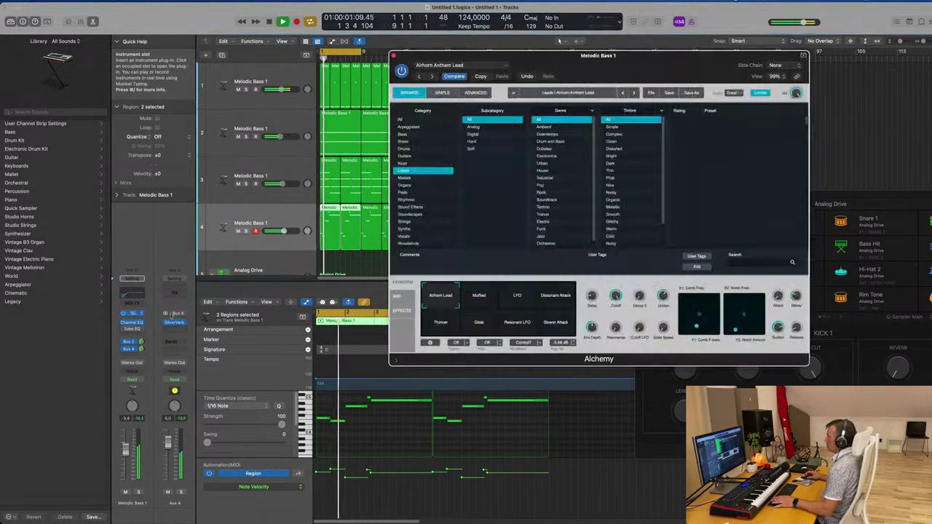
drag(648, 73, 669, 89)
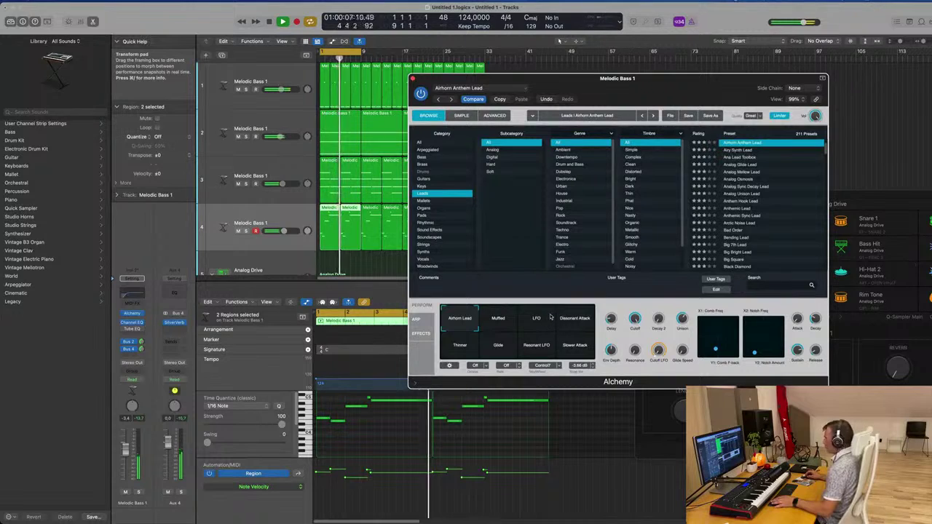
click(575, 318)
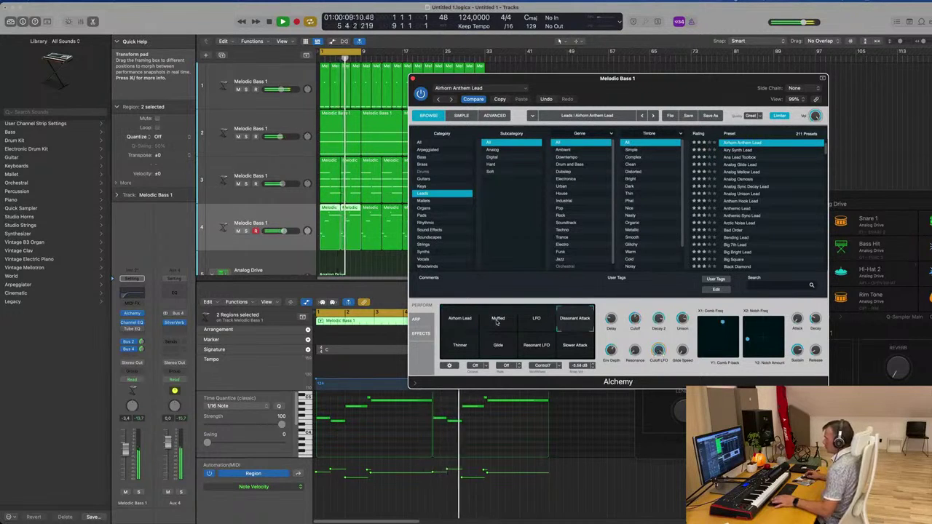
click(537, 322)
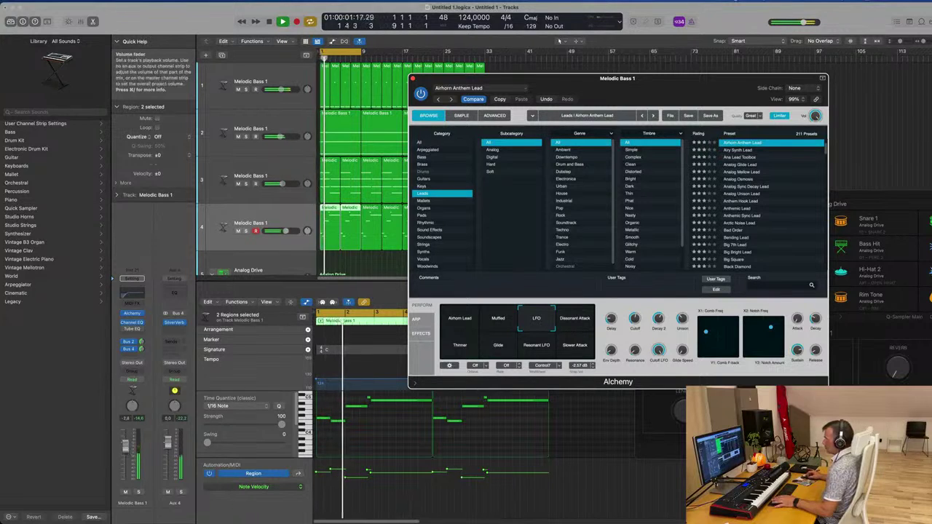
click(566, 325)
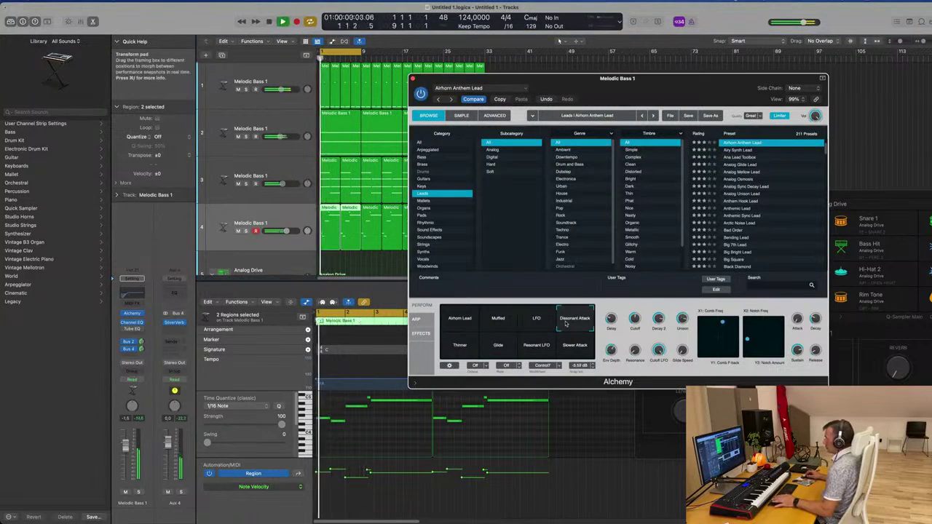
- Audition the Thinner, Glide, Resonant LFO and Slower Attack snapshots on the lead, and return to Airhorn Lead
click(462, 352)
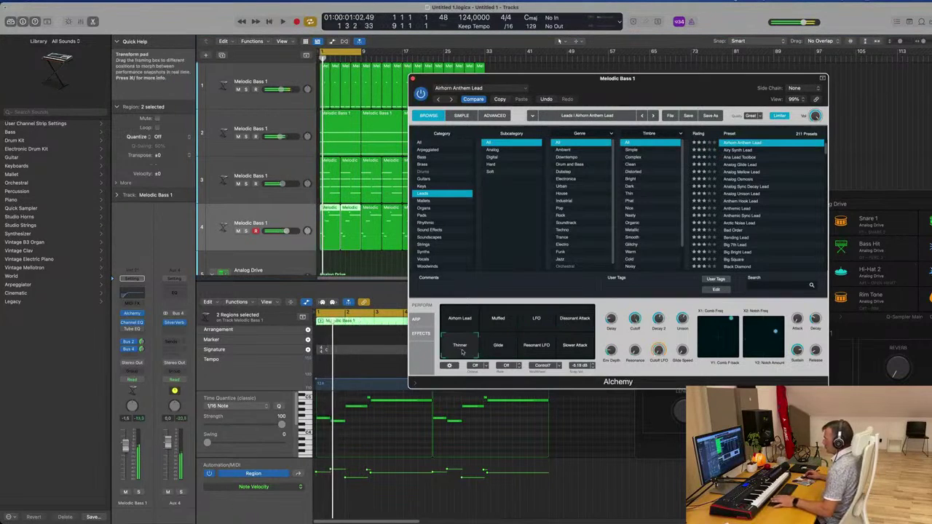
click(500, 350)
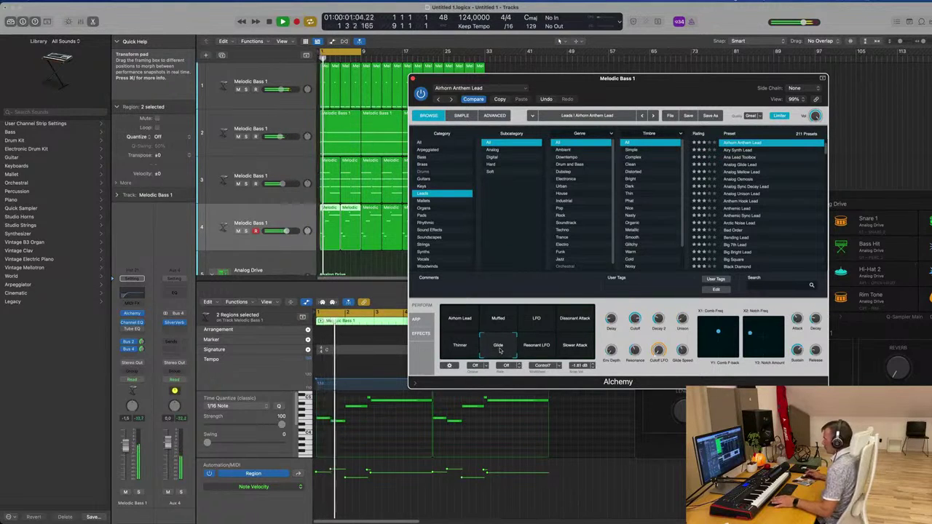
click(546, 350)
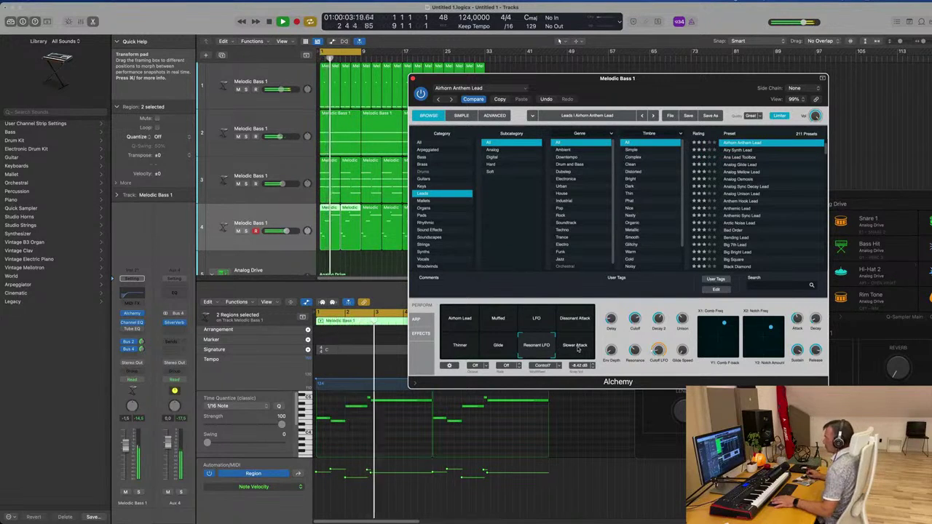
click(578, 348)
key(space)
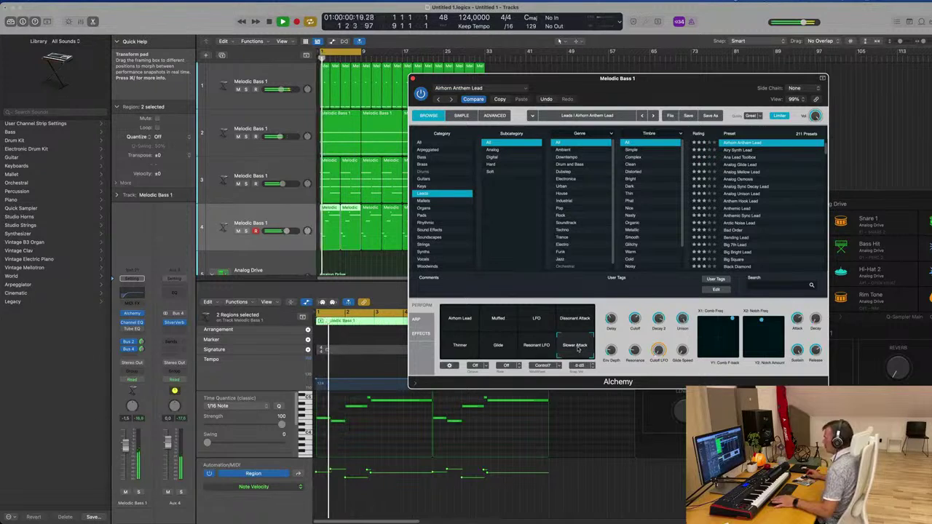
click(457, 324)
key(space)
- Duplicate the lead track with its Alchemy settings and copy all eight lead regions onto the new track 5
click(291, 215)
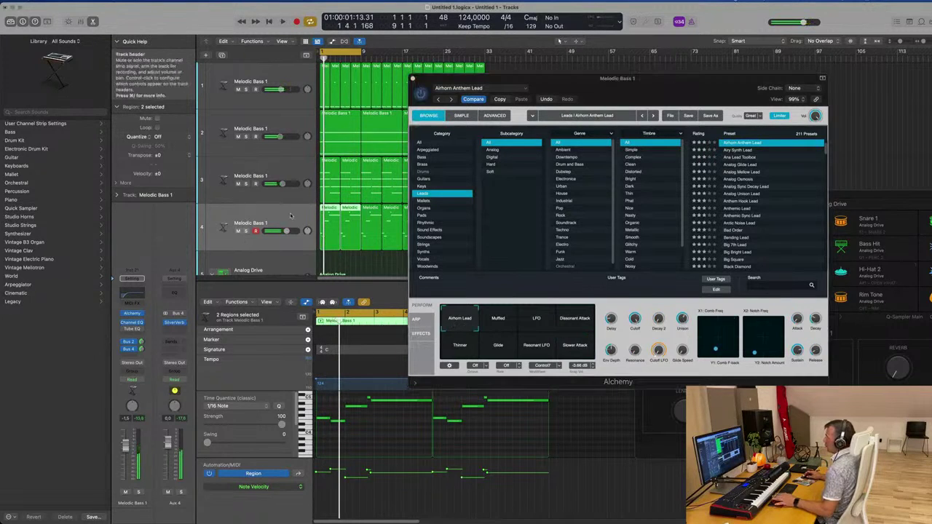
key(space)
key(super+d)
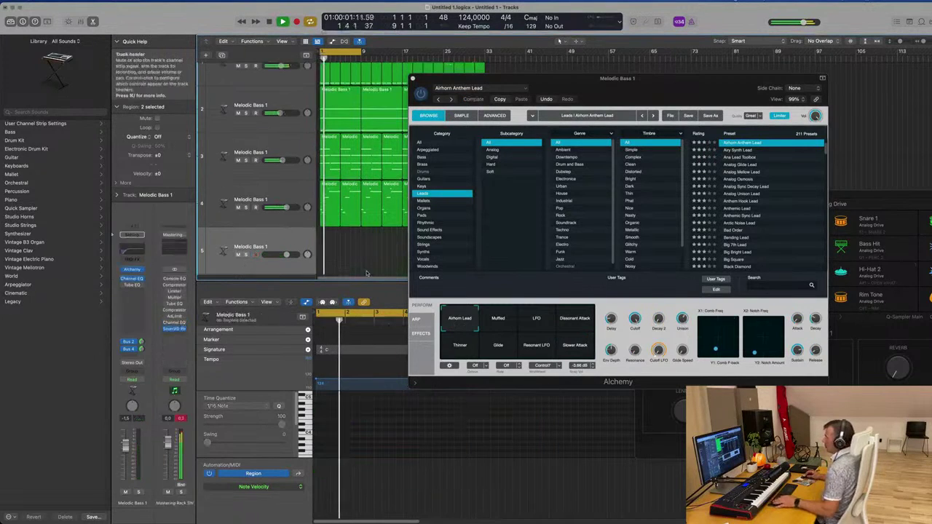
drag(495, 79, 725, 97)
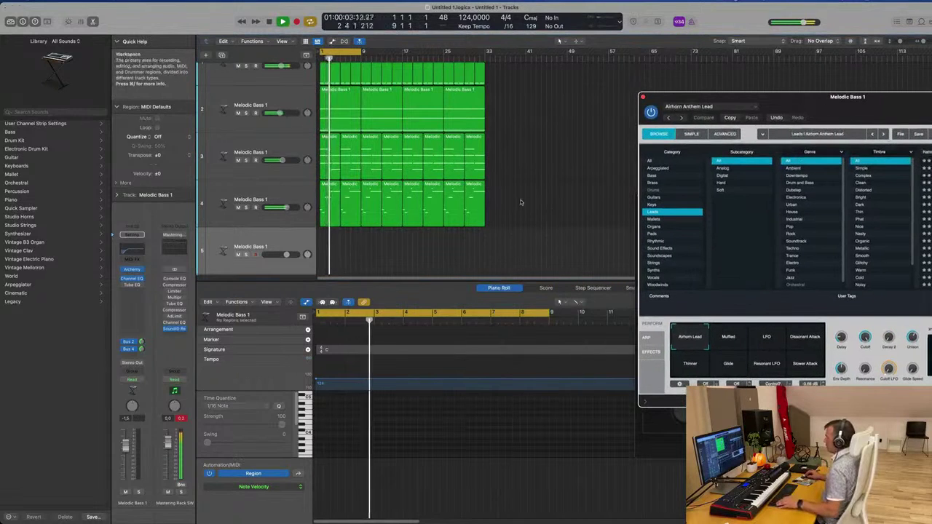
click(330, 193)
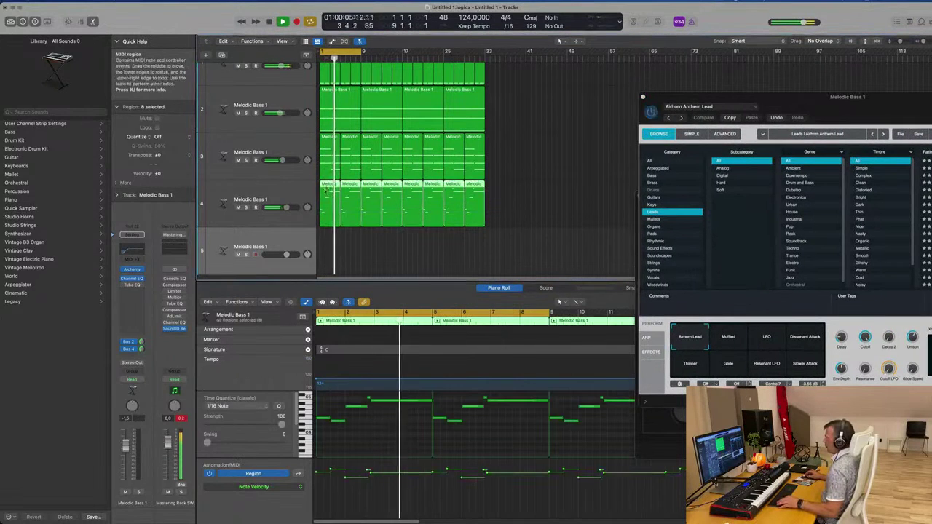
drag(325, 191, 328, 249)
key(space)
click(275, 243)
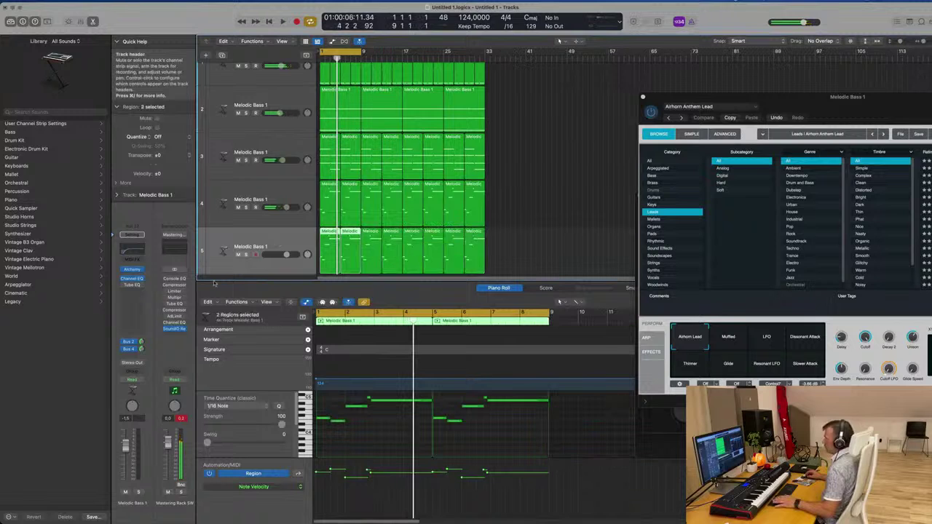
- Switch Alchemy on the duplicated lead track 5 to the Resonant LFO snapshot while it plays
key(space)
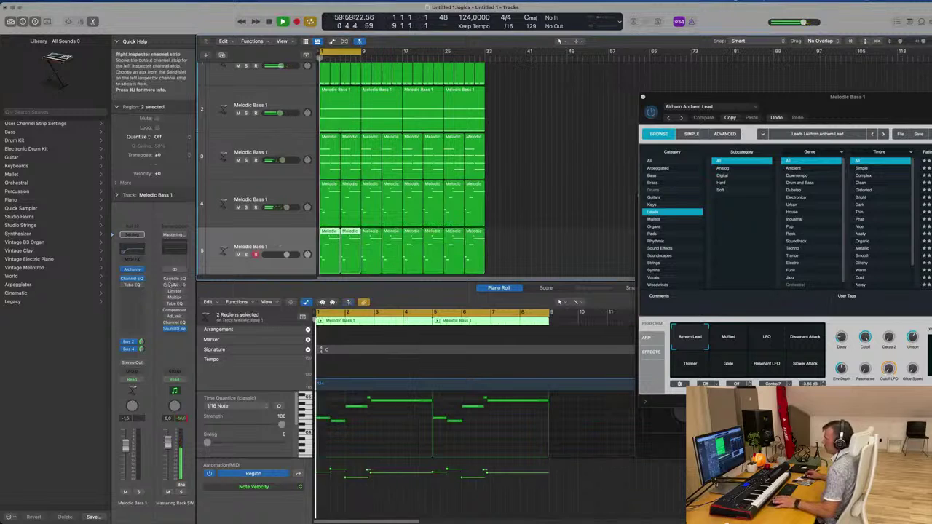
click(132, 271)
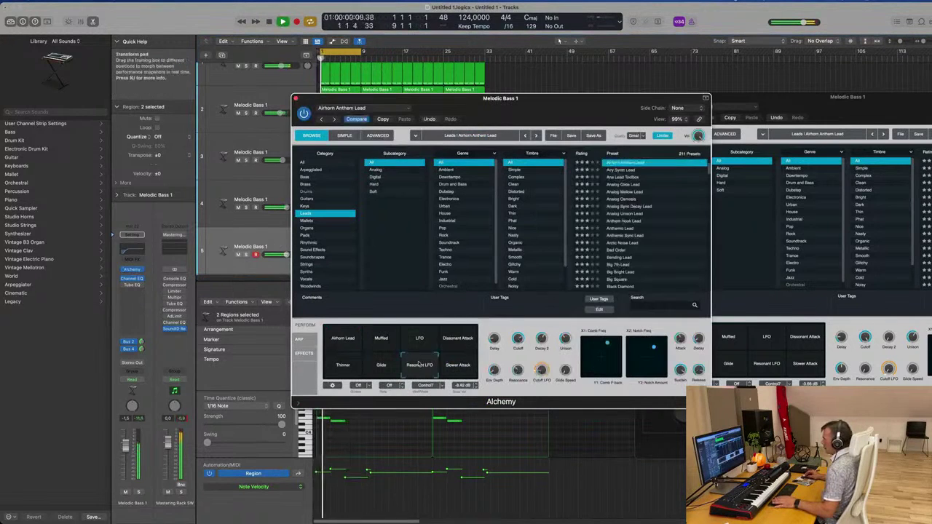
drag(533, 101, 770, 123)
key(space)
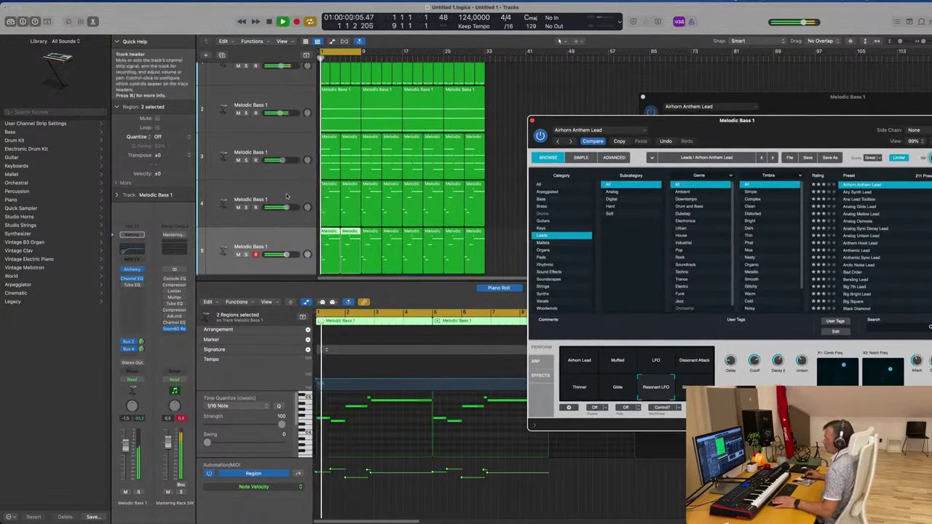
- Lower the volumes of lead tracks 4 and 5 to balance the two layers during playback
click(287, 195)
key(space)
key(space)
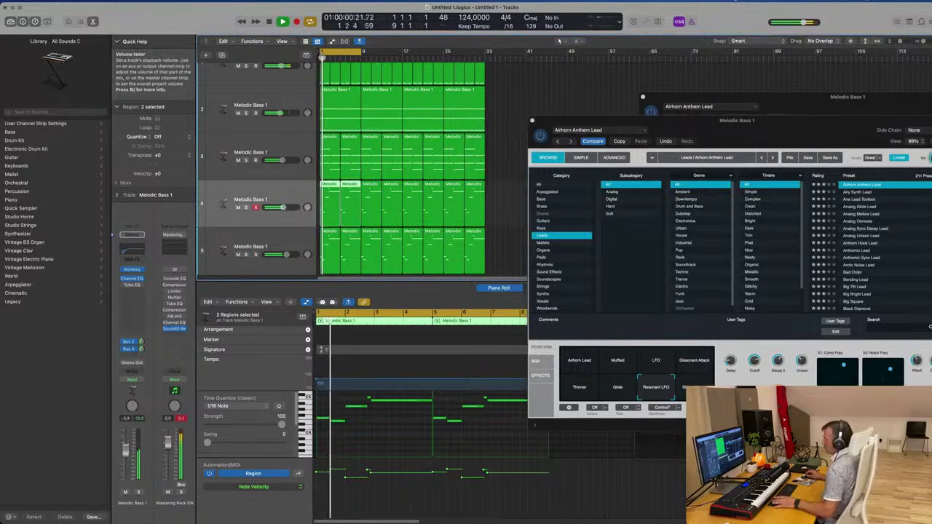
click(288, 245)
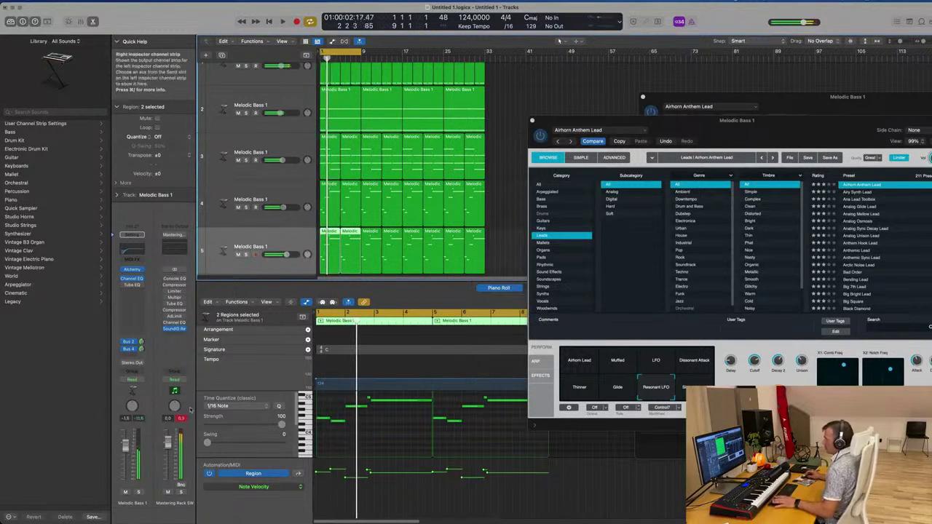
key(Return)
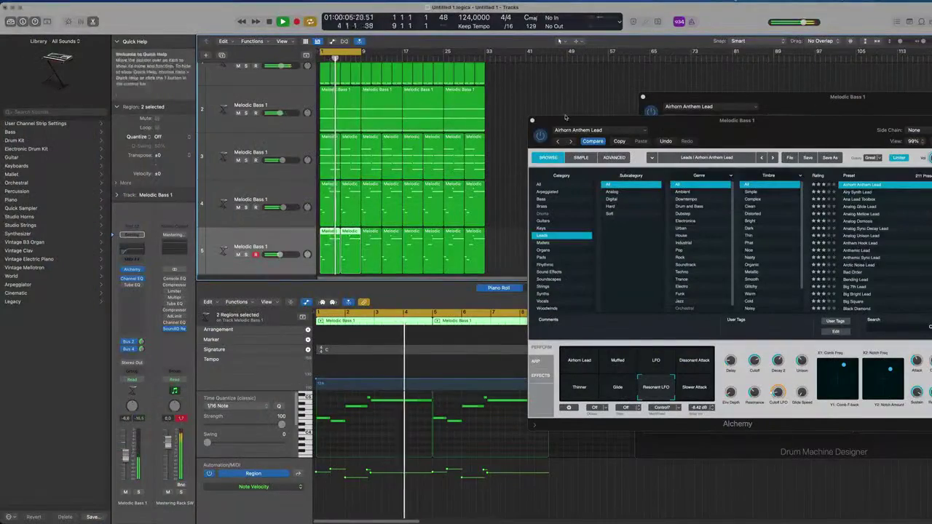
- Unmute the Sub Kick - 808 Flex drum track and listen to it with the full arrangement
click(561, 107)
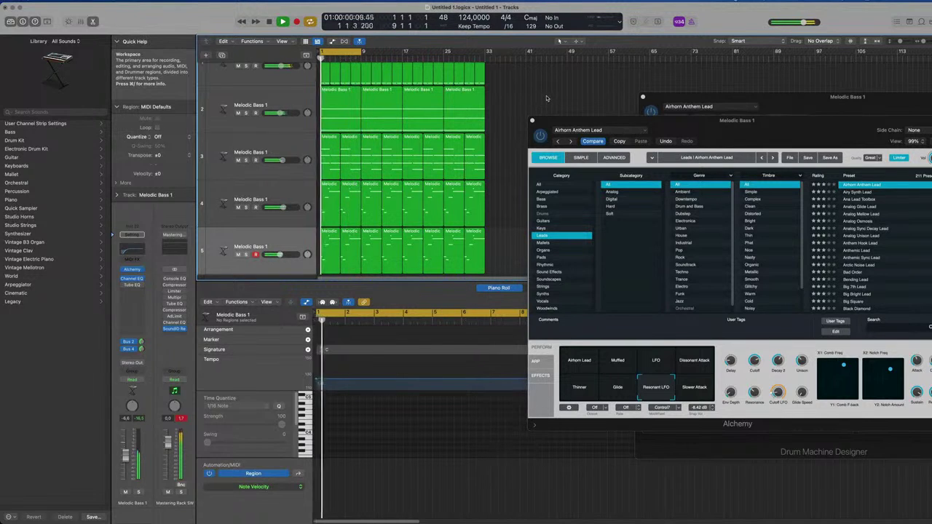
scroll(547, 98, down, 5)
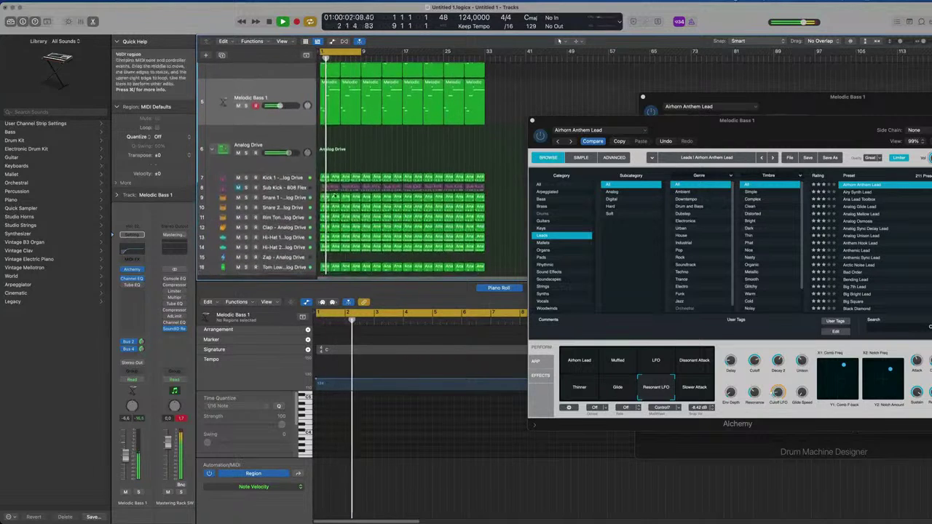
click(239, 187)
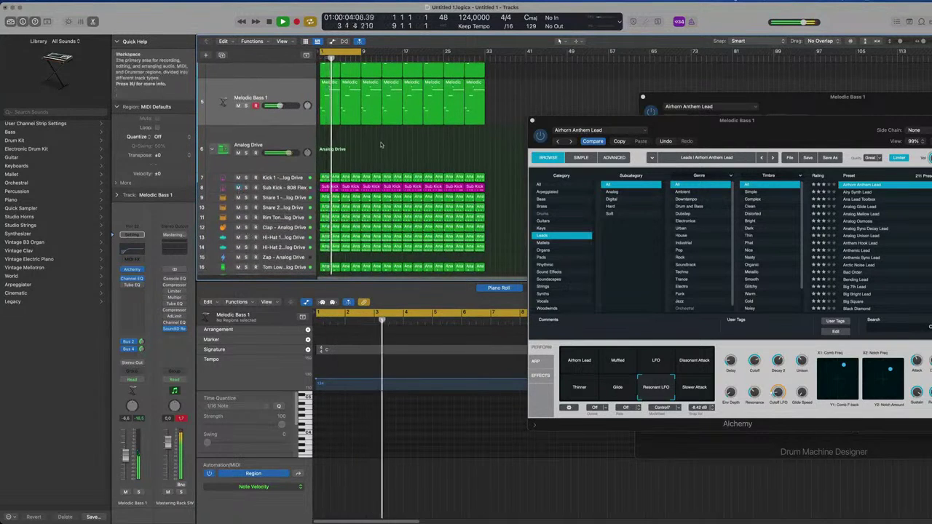
click(303, 188)
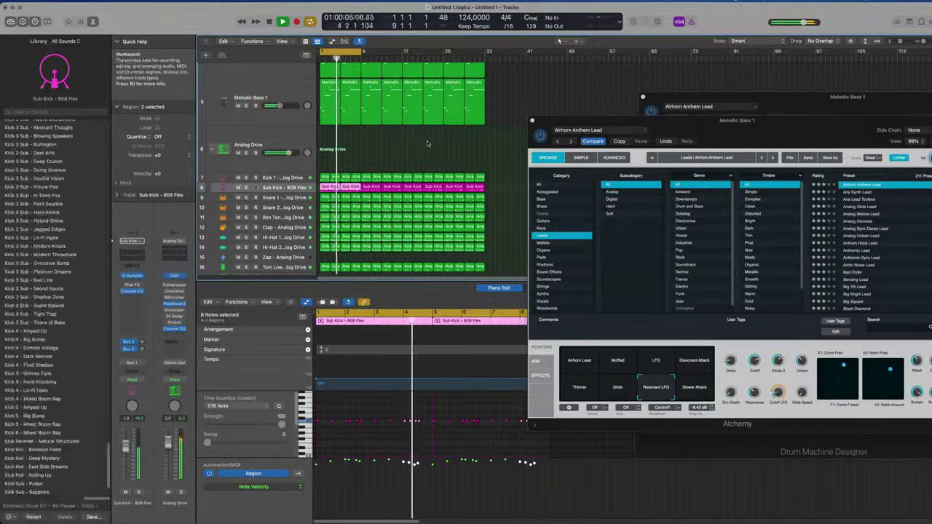
click(491, 138)
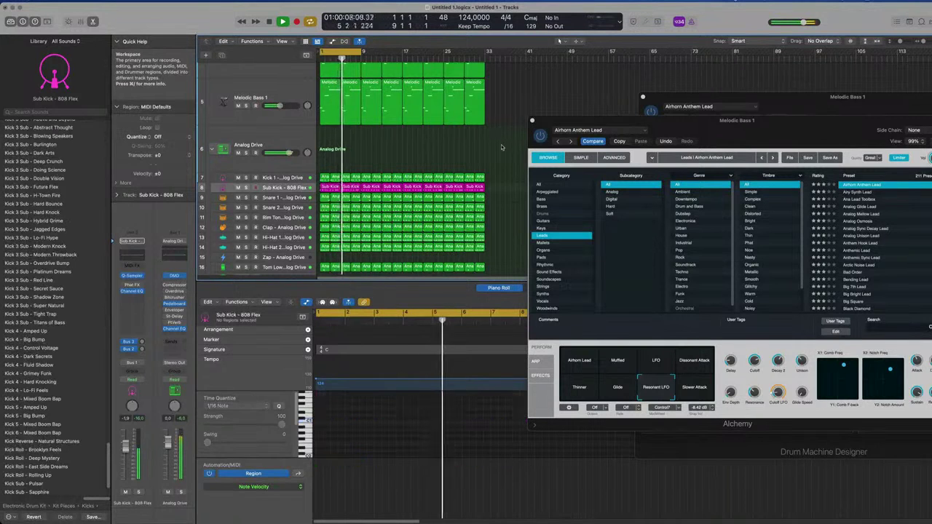